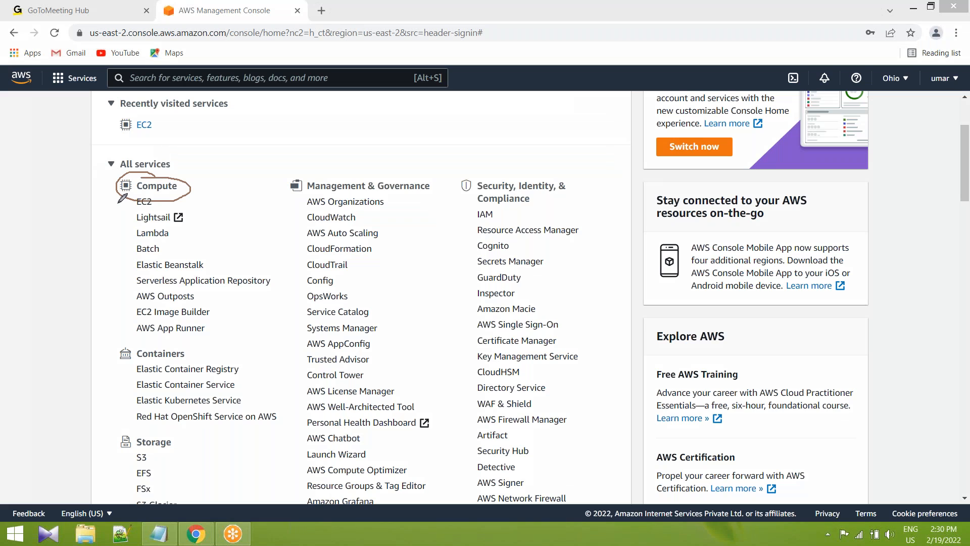
Mark Lambda and Elastic Kubernetes Service among the compute and container services in the all-services list.
drag(119, 228, 140, 227)
drag(167, 406, 212, 407)
click(387, 274)
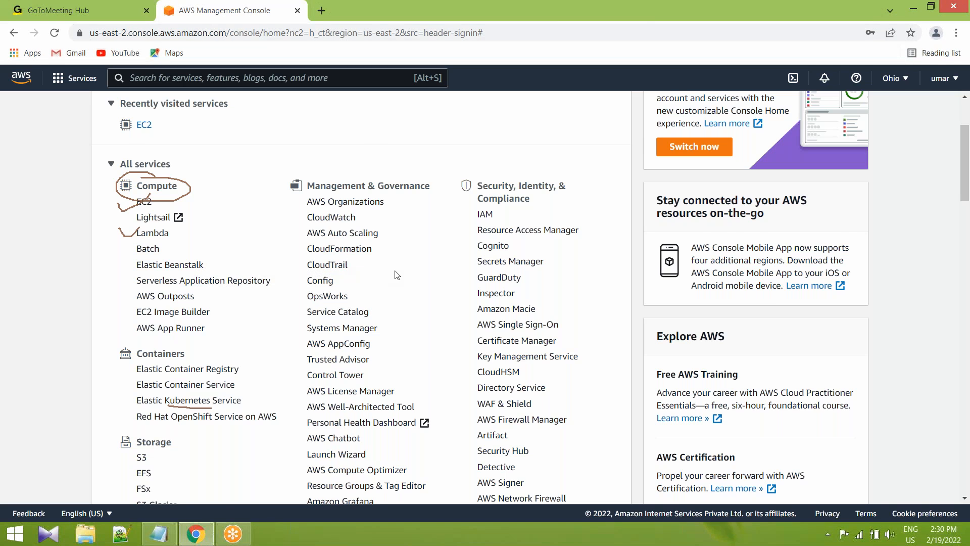
scroll(396, 275, down, 4)
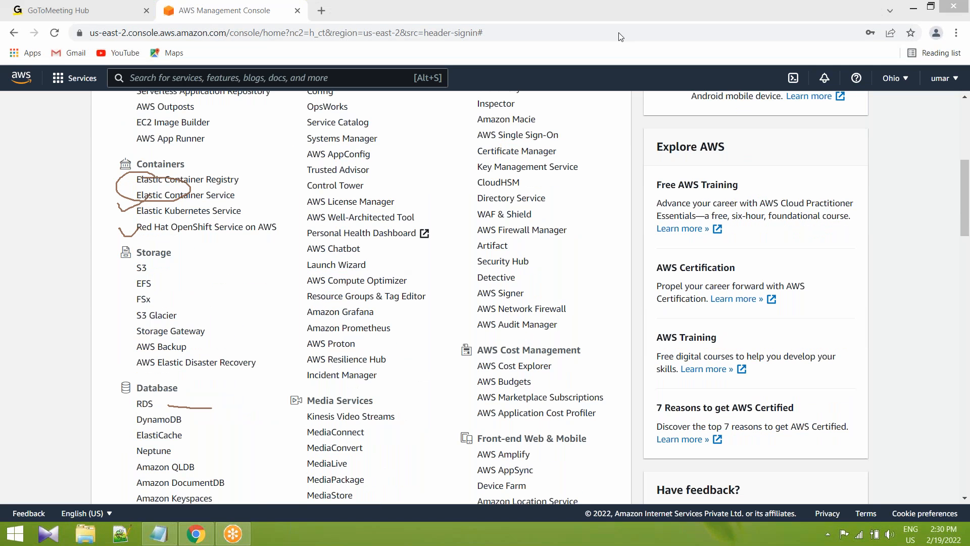
Mark S3, EFS and S3 Glacier under Storage and RDS and DynamoDB under Database, dismissing the website notification.
drag(132, 271, 164, 256)
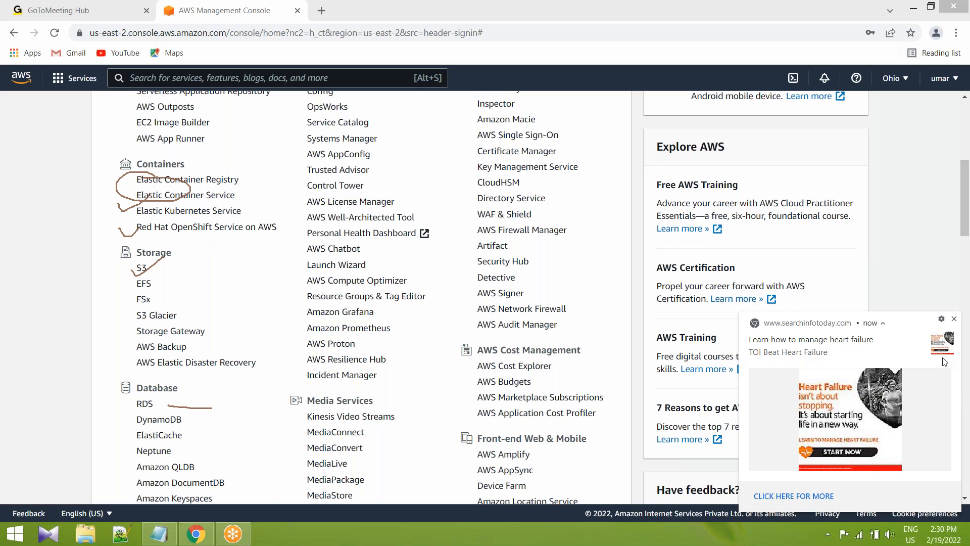
click(954, 318)
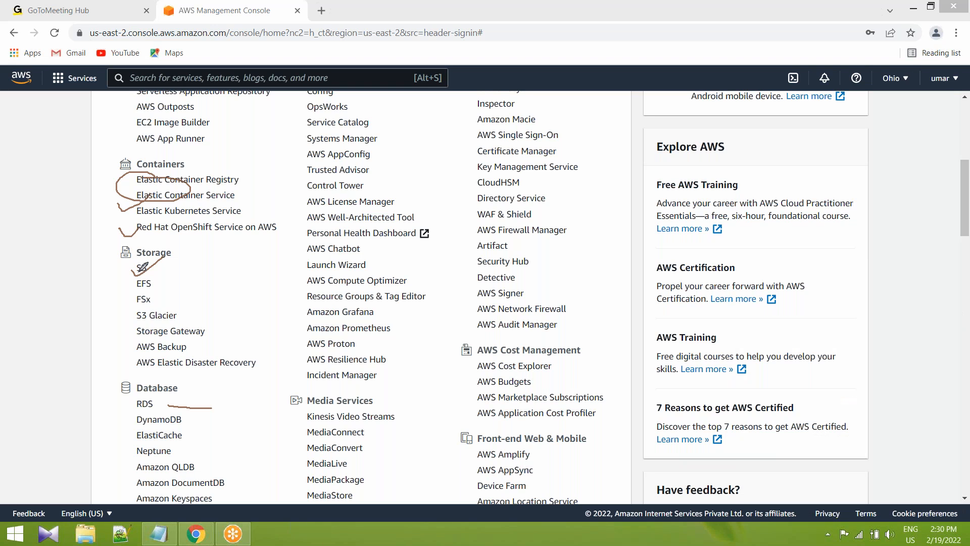
mouse_move(141, 263)
mouse_down()
mouse_move(150, 275)
mouse_move(192, 275)
mouse_move(176, 277)
mouse_up()
mouse_move(221, 248)
mouse_down()
mouse_move(201, 258)
mouse_move(205, 273)
mouse_up()
mouse_move(135, 288)
mouse_down()
mouse_move(129, 279)
mouse_move(193, 286)
mouse_move(192, 297)
mouse_up()
drag(130, 312, 217, 317)
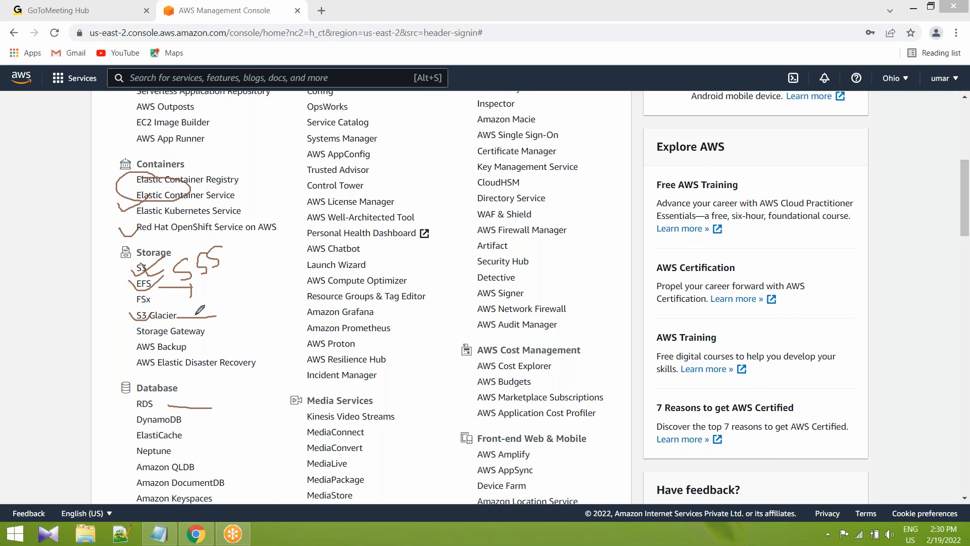
mouse_move(124, 400)
mouse_down()
mouse_move(154, 399)
mouse_move(133, 422)
mouse_move(168, 407)
mouse_up()
right_click(449, 336)
click(468, 344)
click(423, 357)
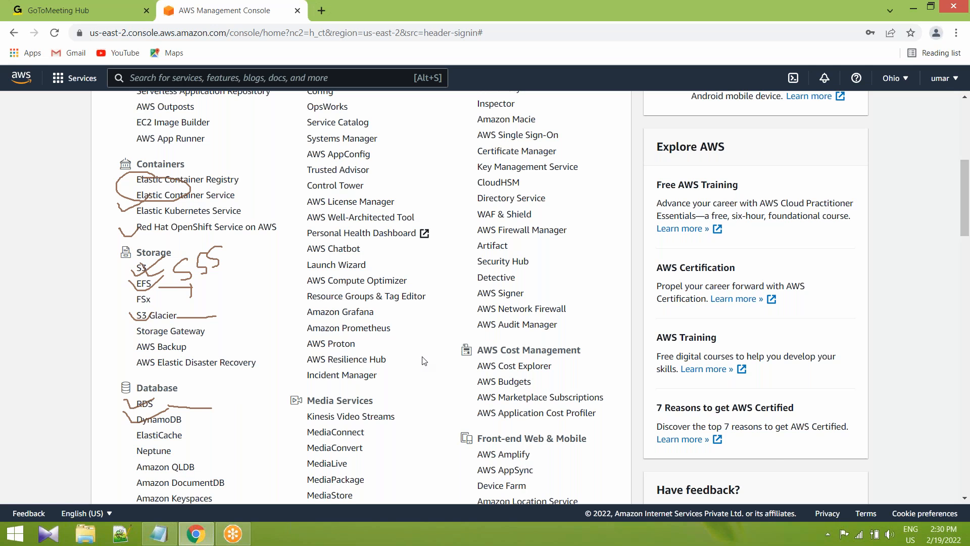
Look through the service categories and examine IAM under Security, Identity, & Compliance.
scroll(423, 361, up, 6)
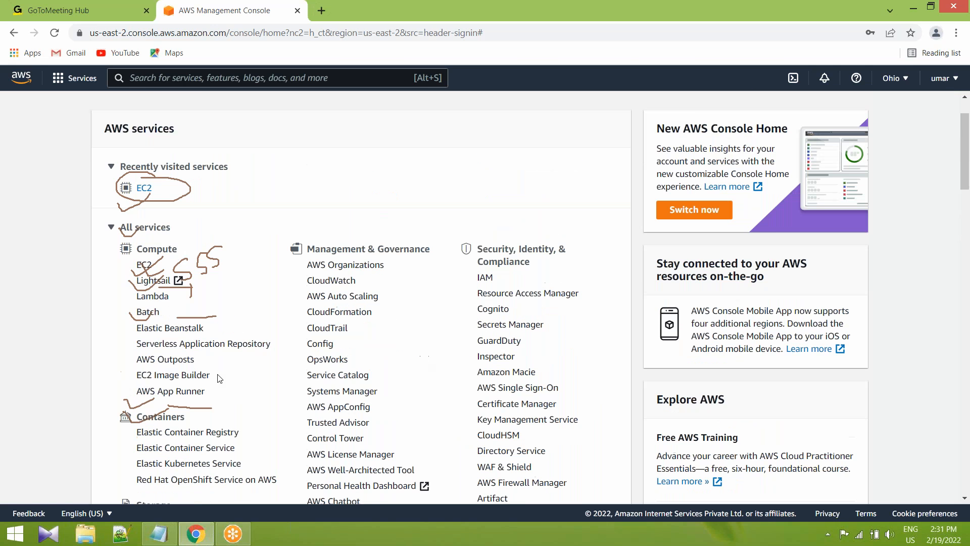
scroll(222, 386, down, 6)
scroll(221, 385, down, 4)
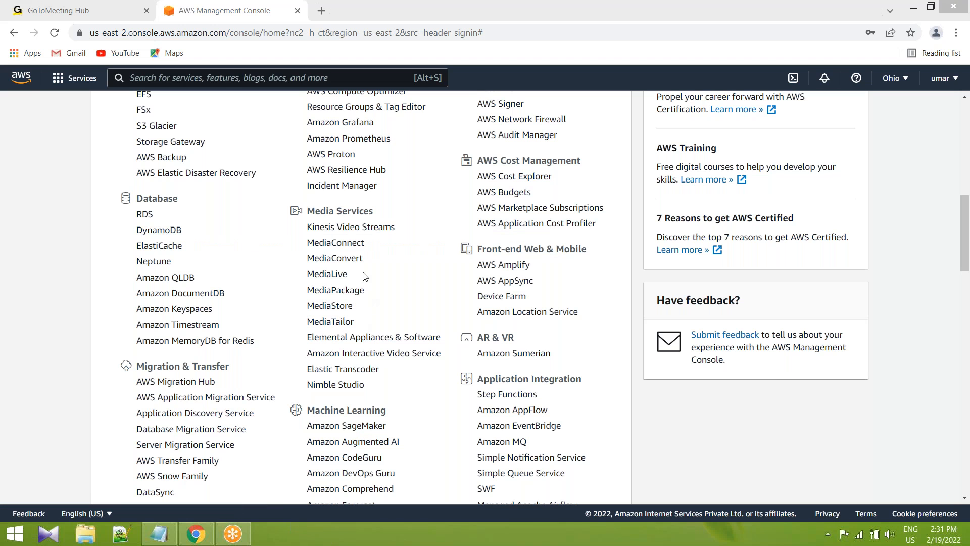
click(390, 293)
scroll(390, 298, up, 8)
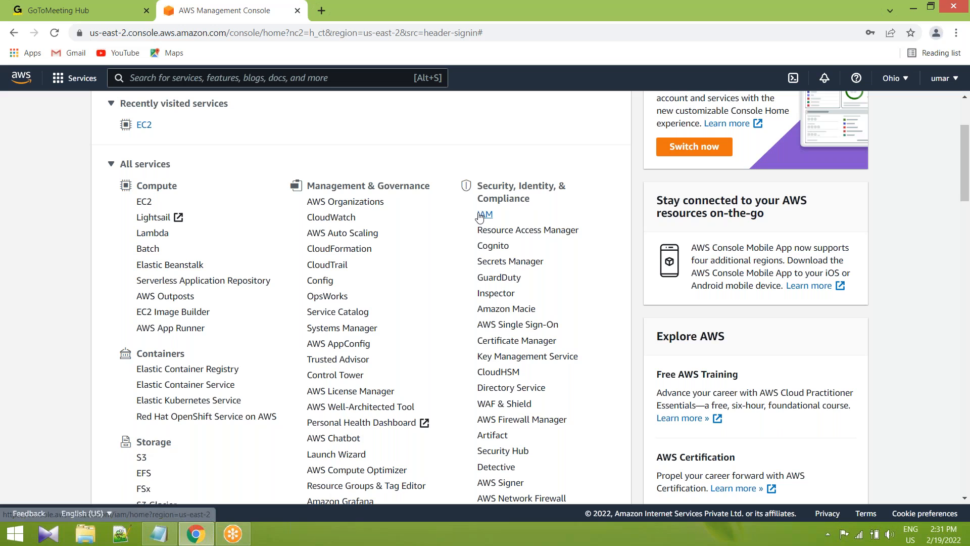
drag(475, 214, 507, 216)
click(507, 216)
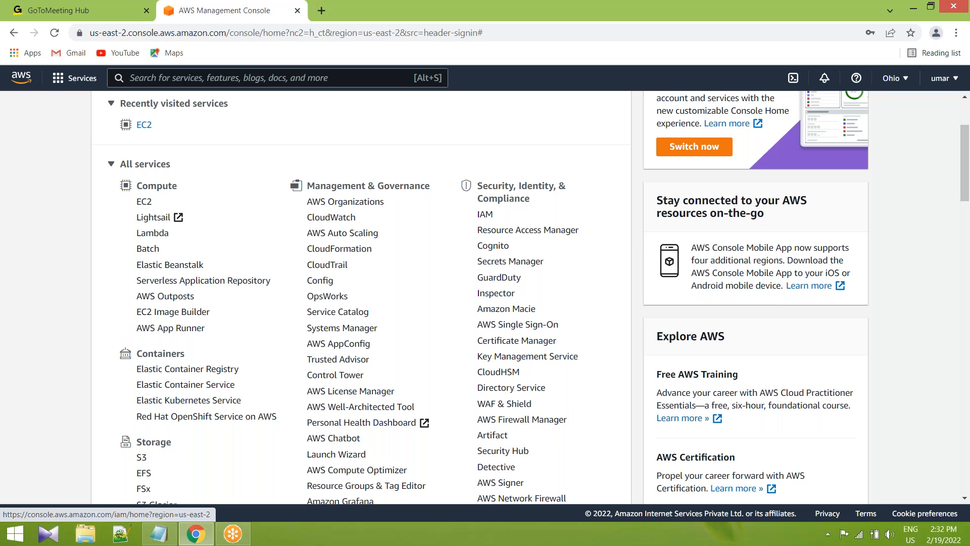
Review the storage, database, networking, developer tools and machine learning categories in the all-services list.
scroll(413, 288, down, 1)
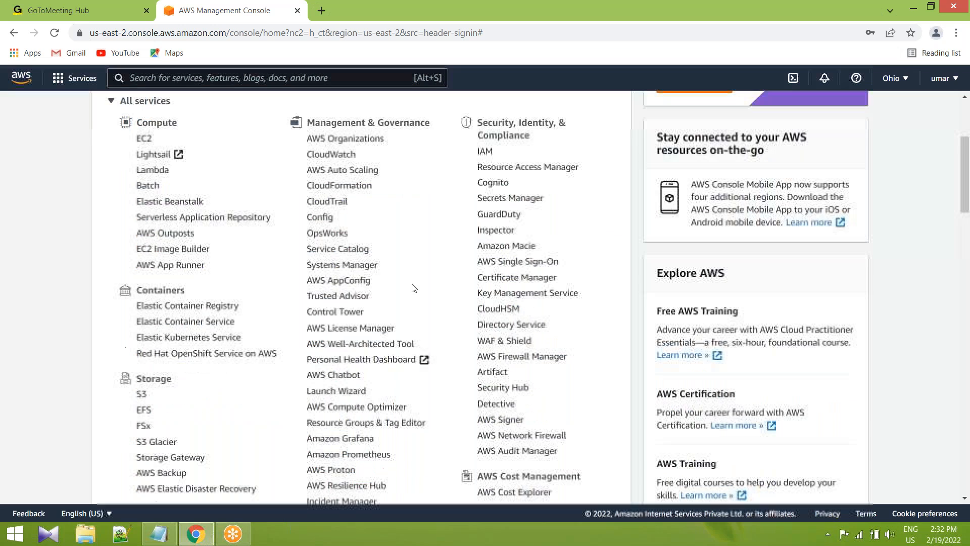
scroll(413, 288, down, 4)
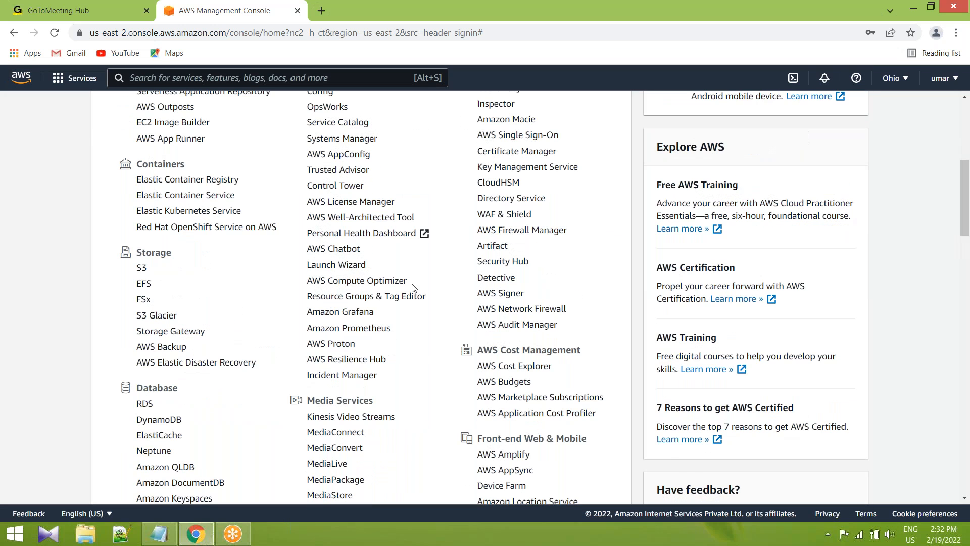
scroll(141, 335, up, 3)
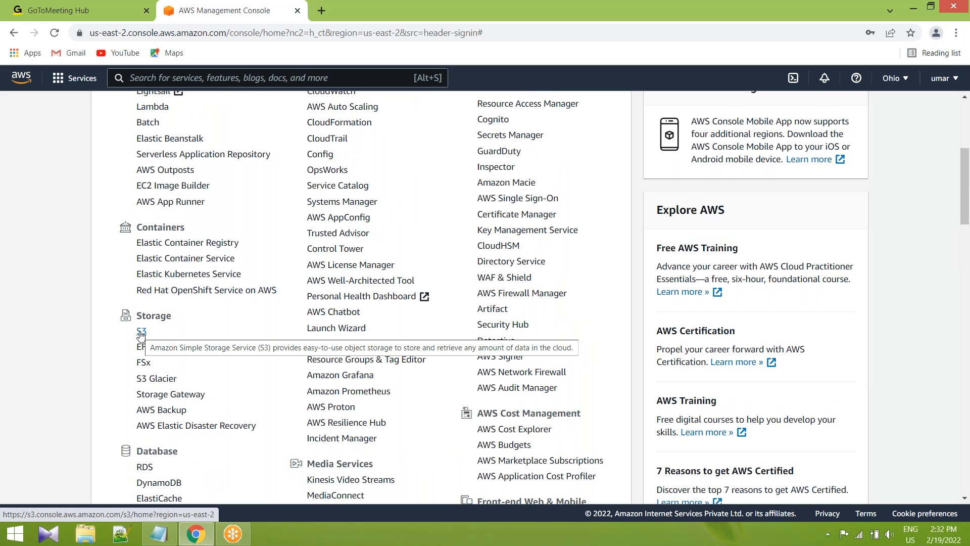
scroll(141, 335, down, 1)
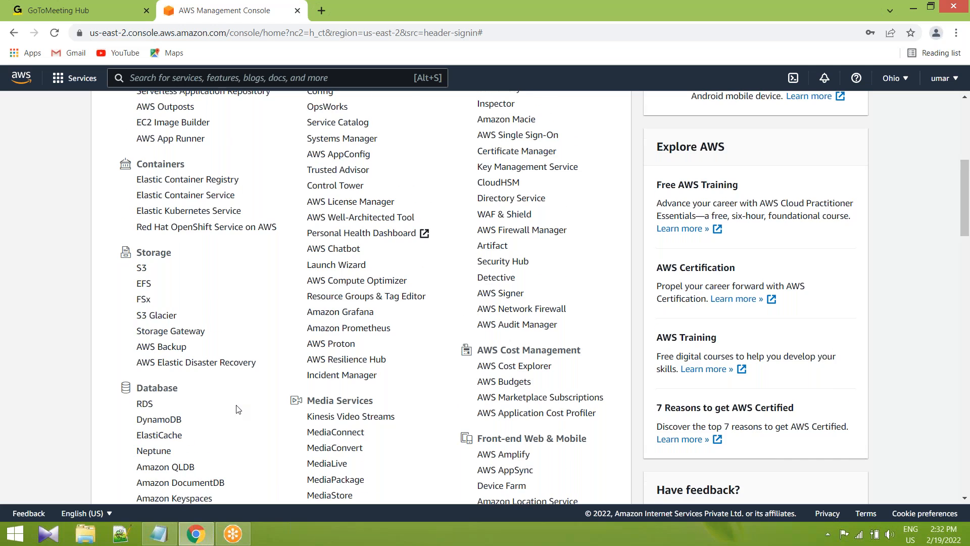
scroll(236, 410, down, 2)
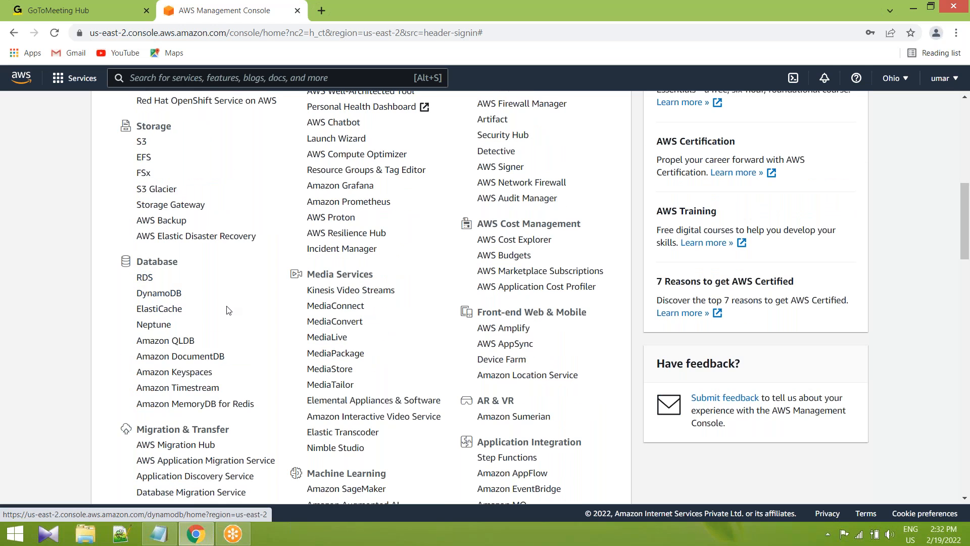
scroll(229, 310, down, 5)
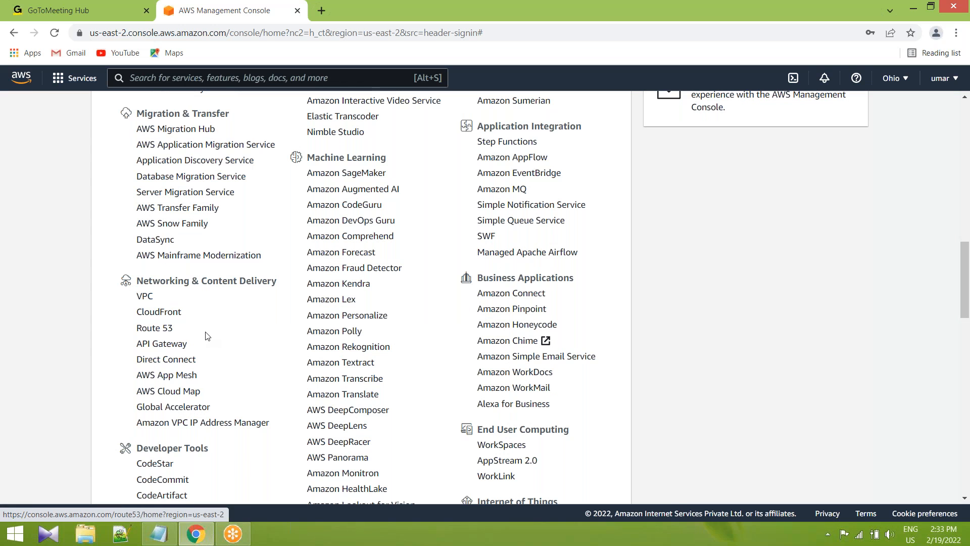
scroll(206, 336, down, 1)
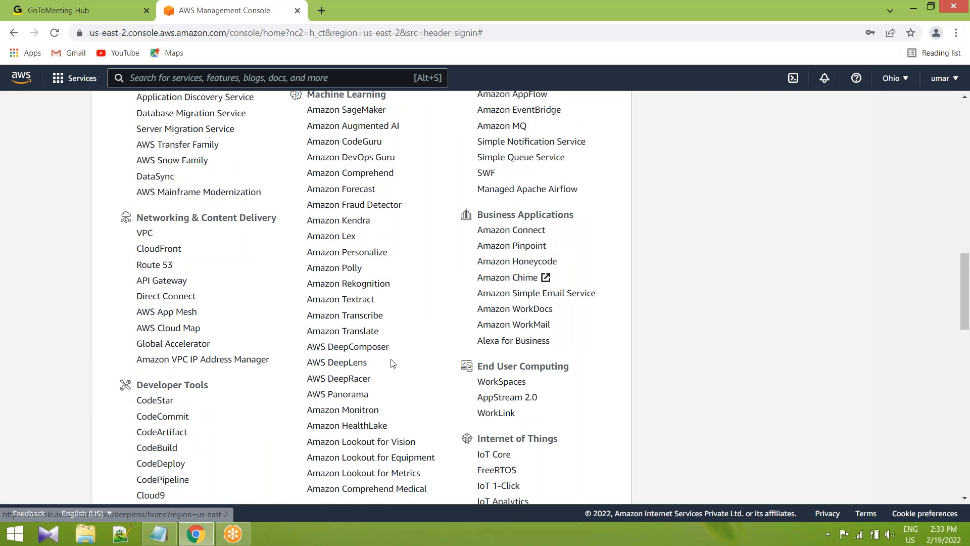
scroll(393, 363, up, 10)
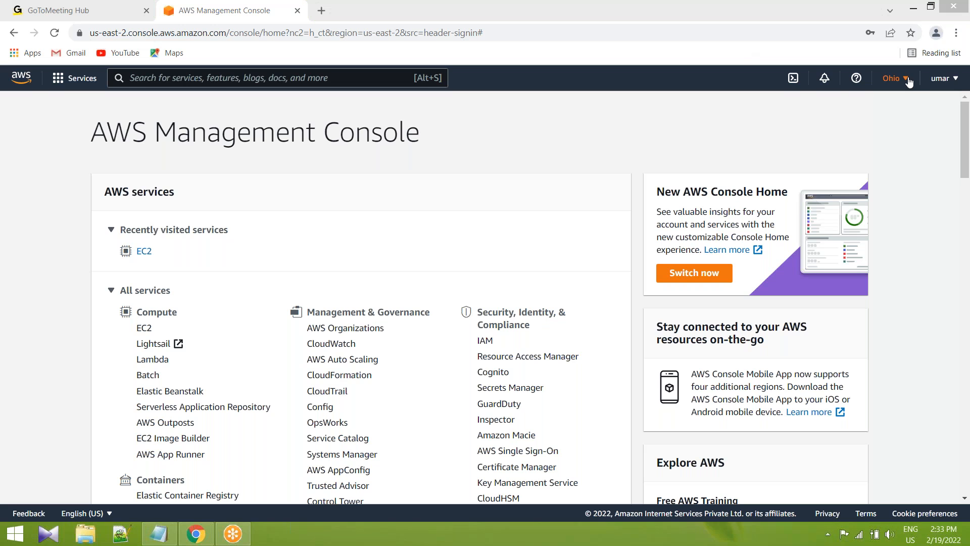
Sign out of the current AWS account and open the console sign-in page.
click(955, 81)
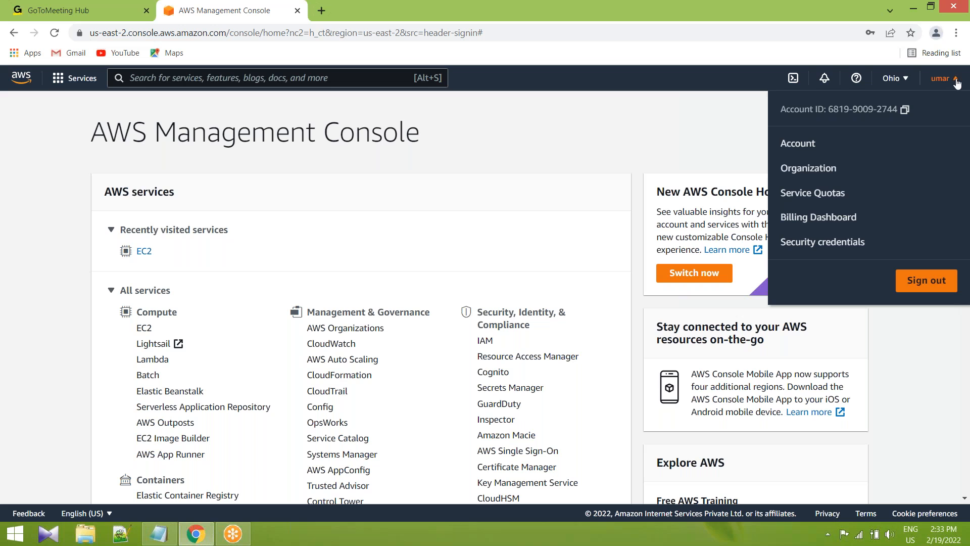
click(918, 285)
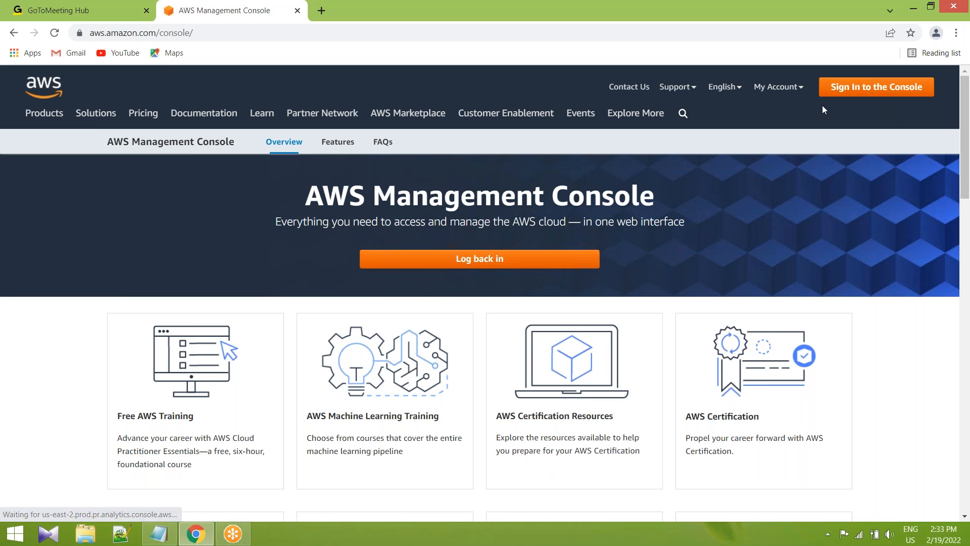
mouse_move(778, 87)
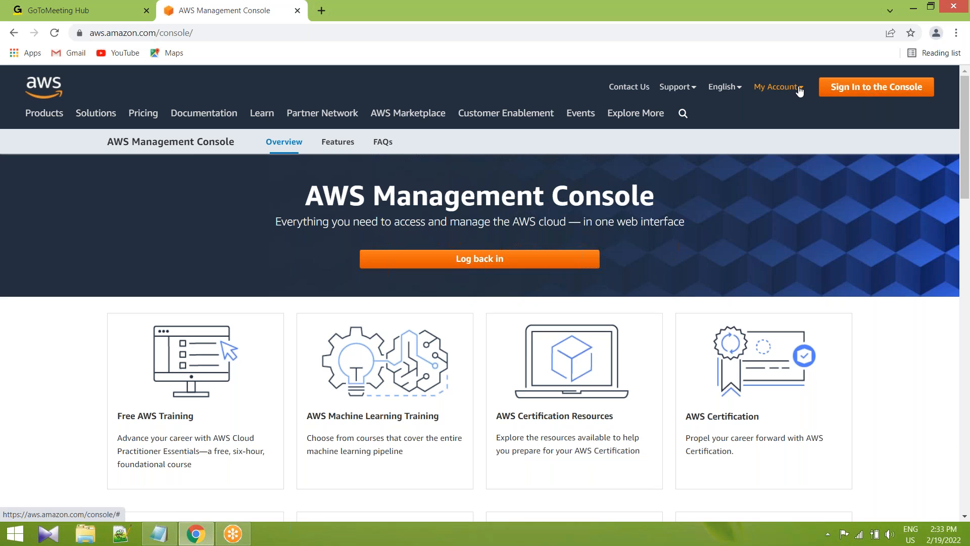
click(882, 90)
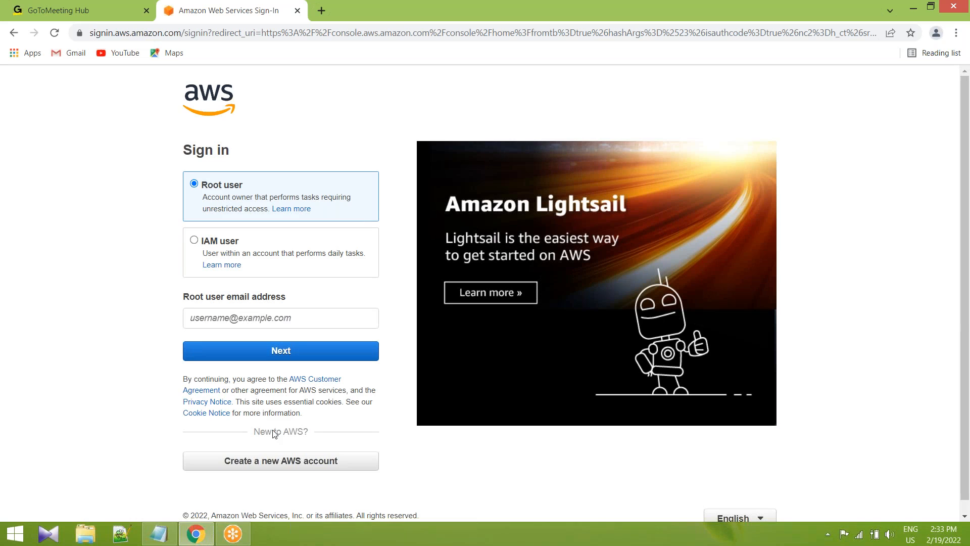
Circle the option to create a new AWS account on the sign-in page and open the sign-up form.
scroll(257, 438, down, 1)
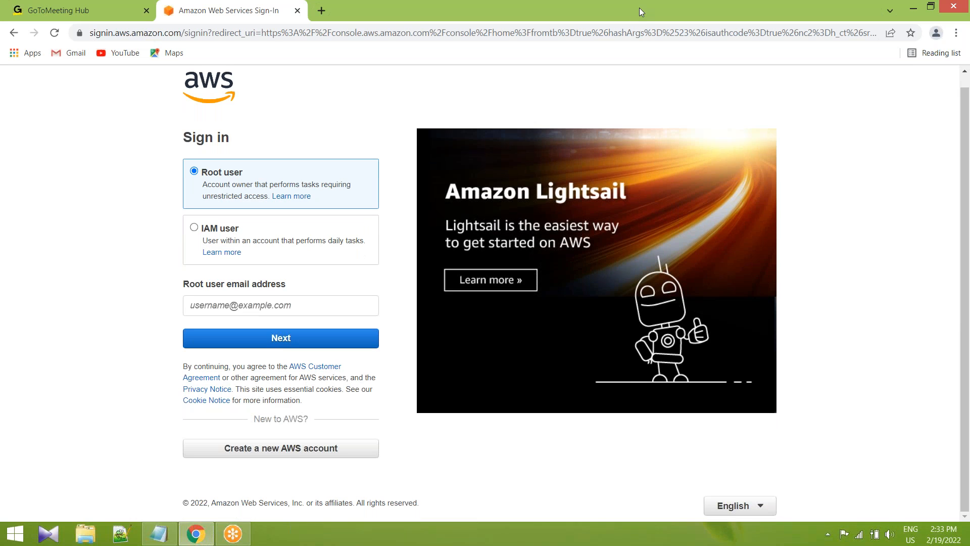
mouse_move(327, 431)
mouse_down()
mouse_move(206, 429)
mouse_move(310, 461)
mouse_move(334, 427)
mouse_up()
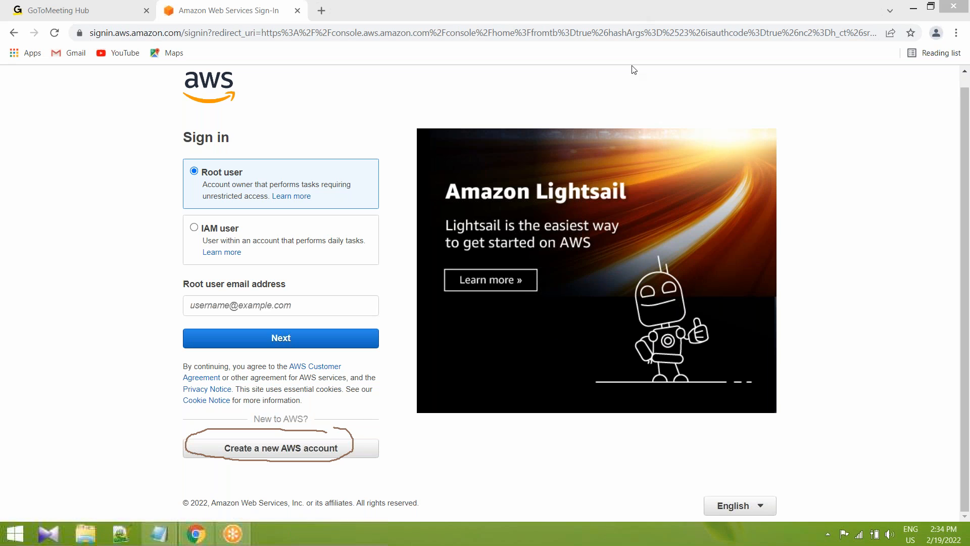
click(633, 95)
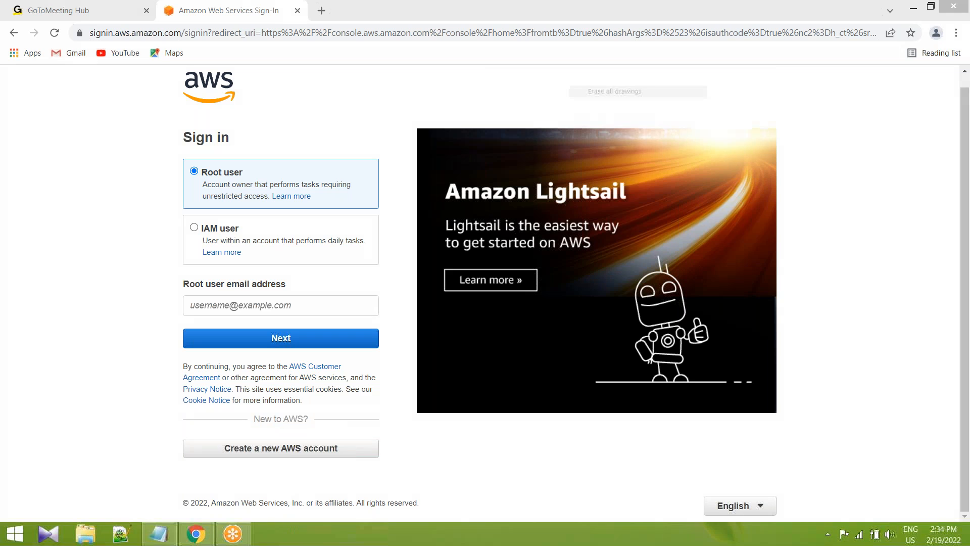
click(296, 450)
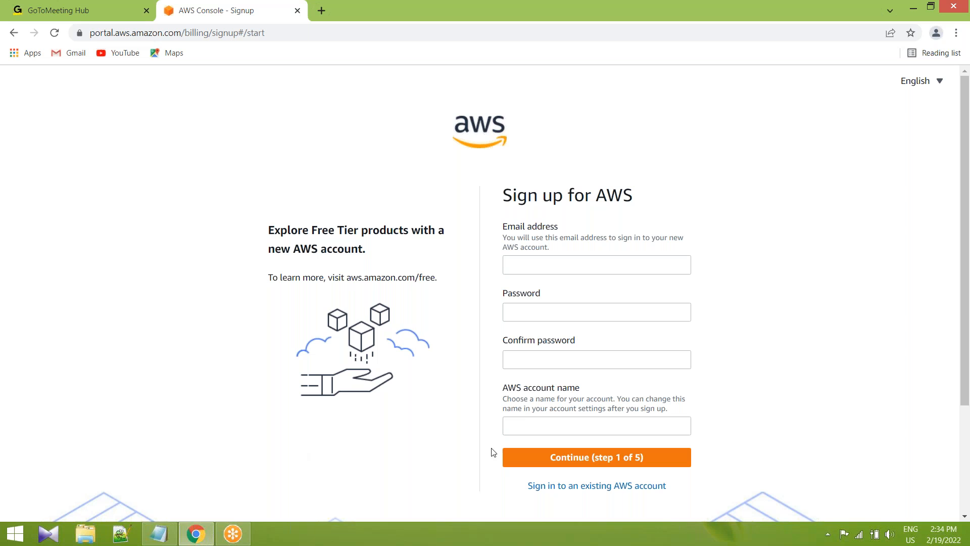
Fill in the sign-up form's email address with the saved suggestion and enter the password and its confirmation.
click(556, 273)
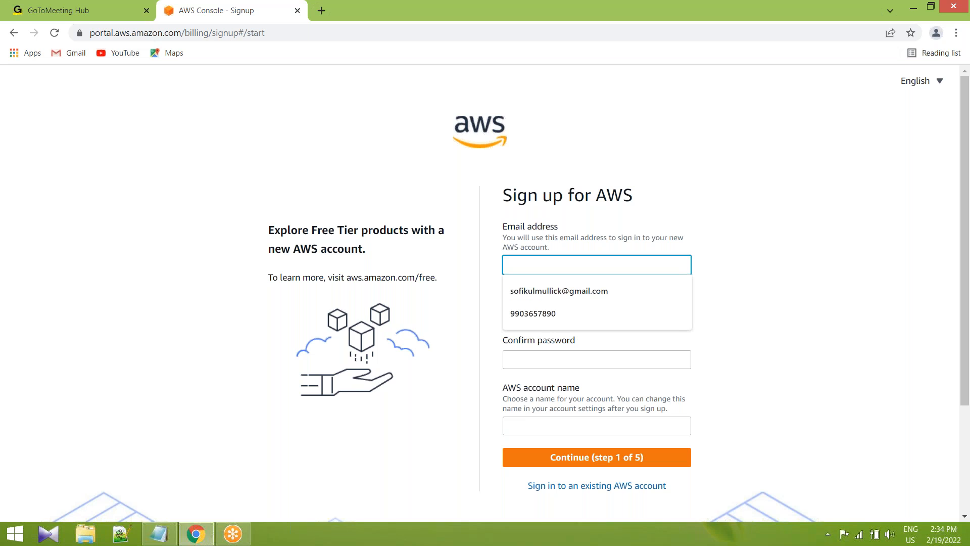
click(559, 297)
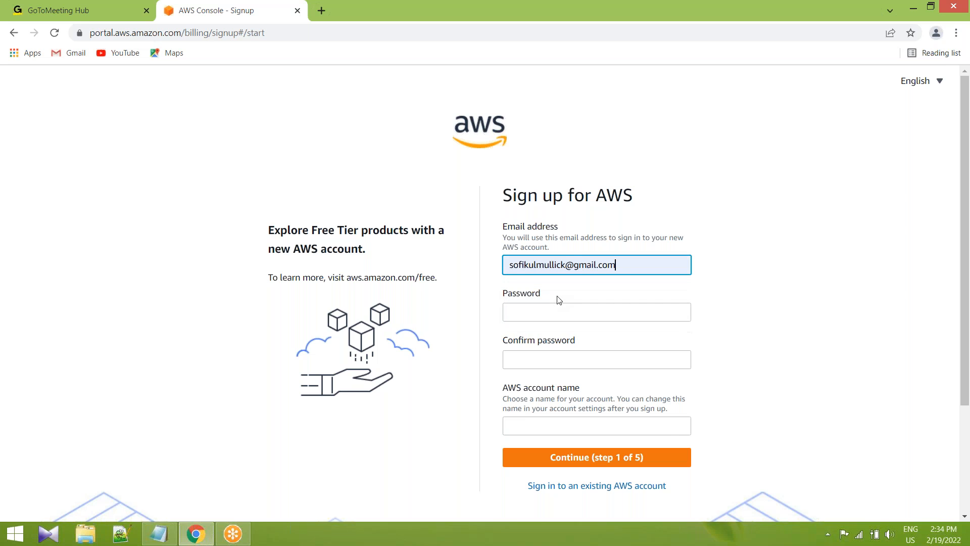
click(552, 318)
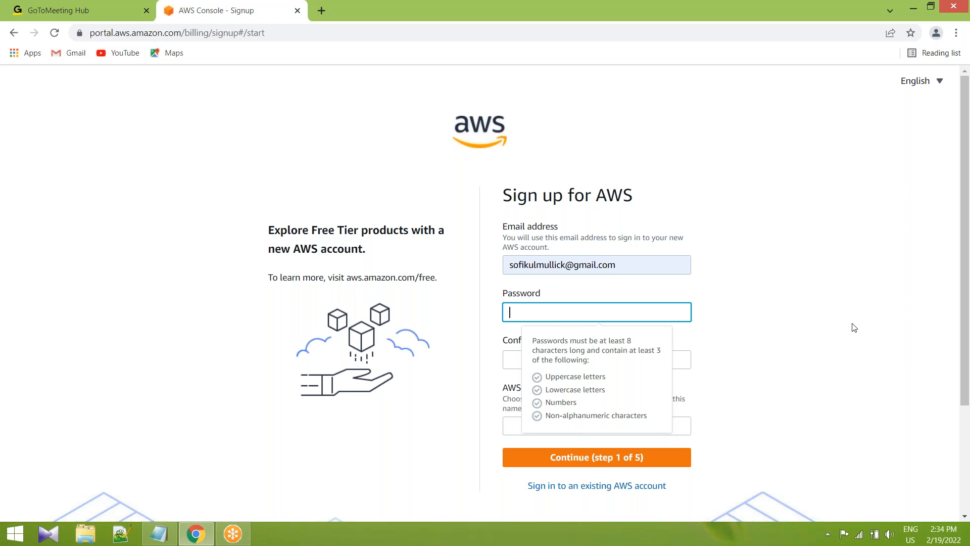
click(803, 327)
click(590, 315)
click(728, 327)
click(526, 378)
click(817, 379)
Set the AWS account name to abc.
scroll(775, 384, down, 3)
click(564, 324)
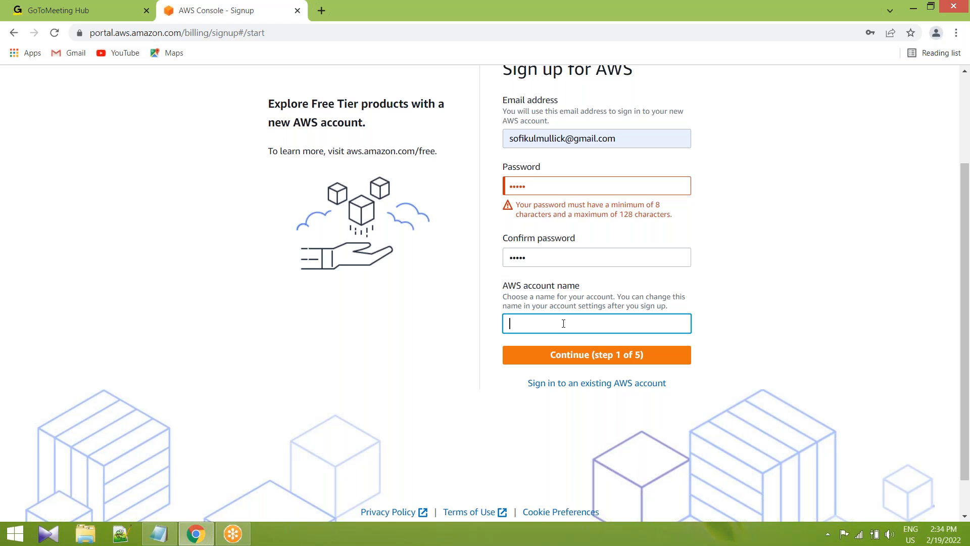
text(abc)
Extend the account password and its confirmation to eight characters.
scroll(563, 323, up, 1)
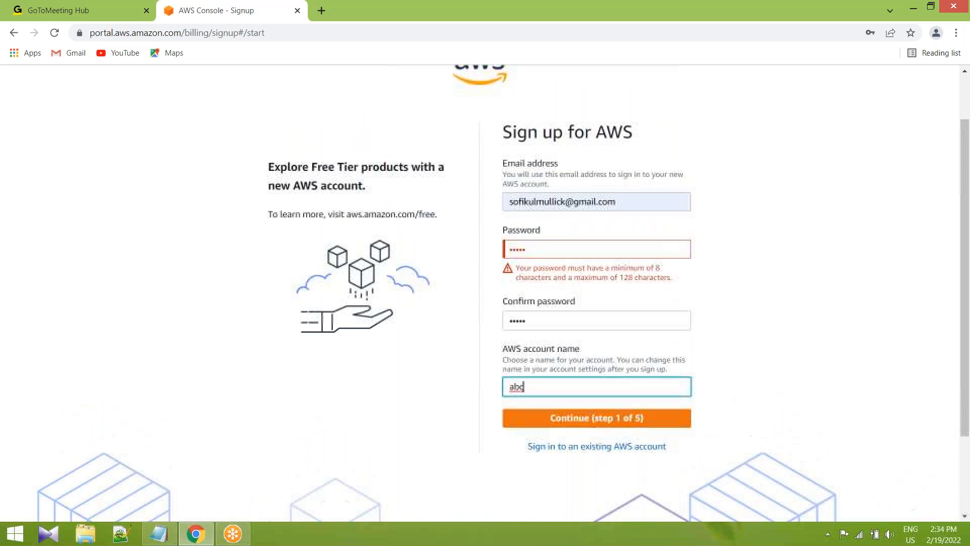
click(548, 247)
click(823, 279)
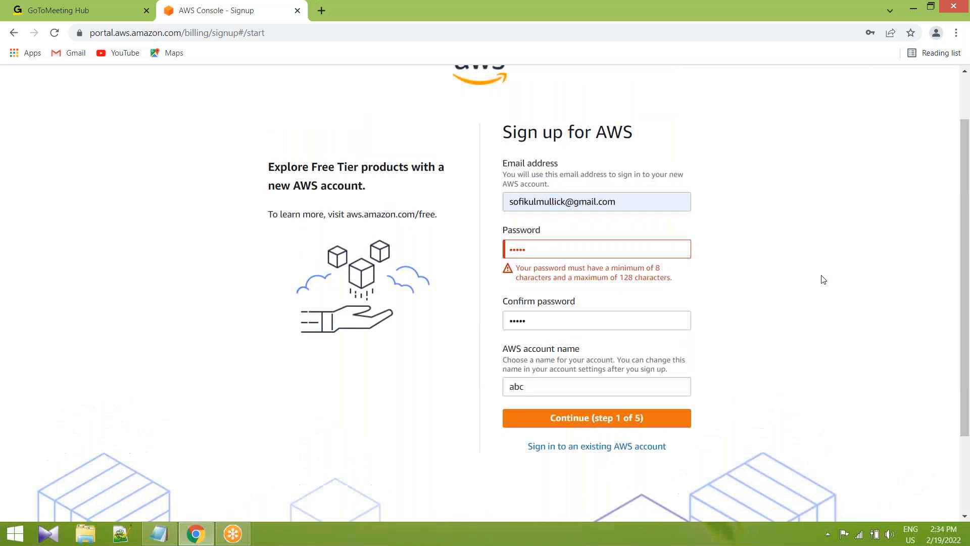
click(538, 252)
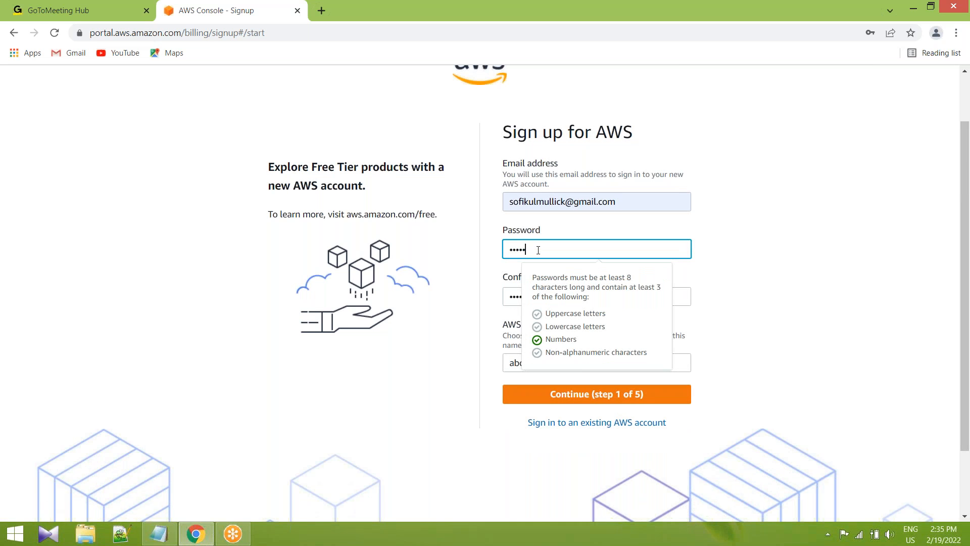
click(748, 263)
click(541, 340)
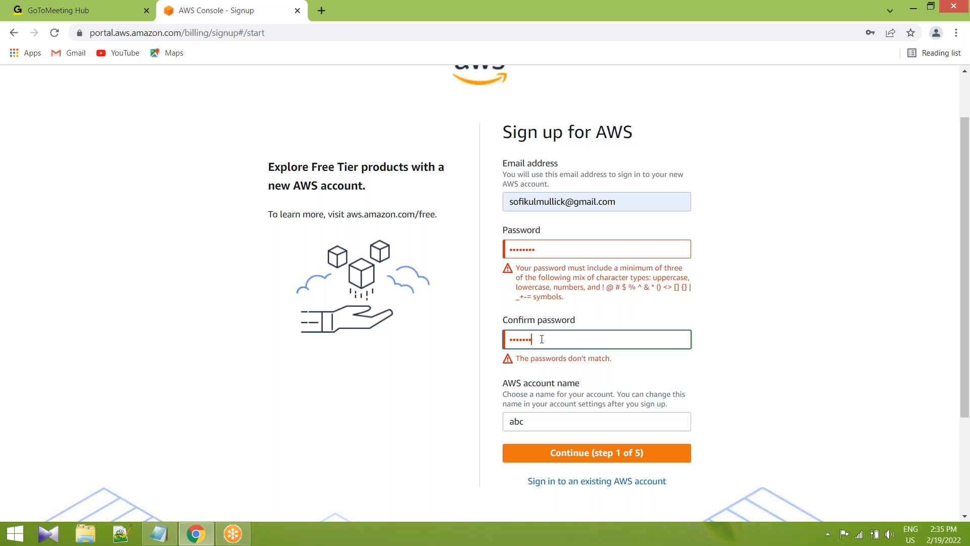
click(827, 337)
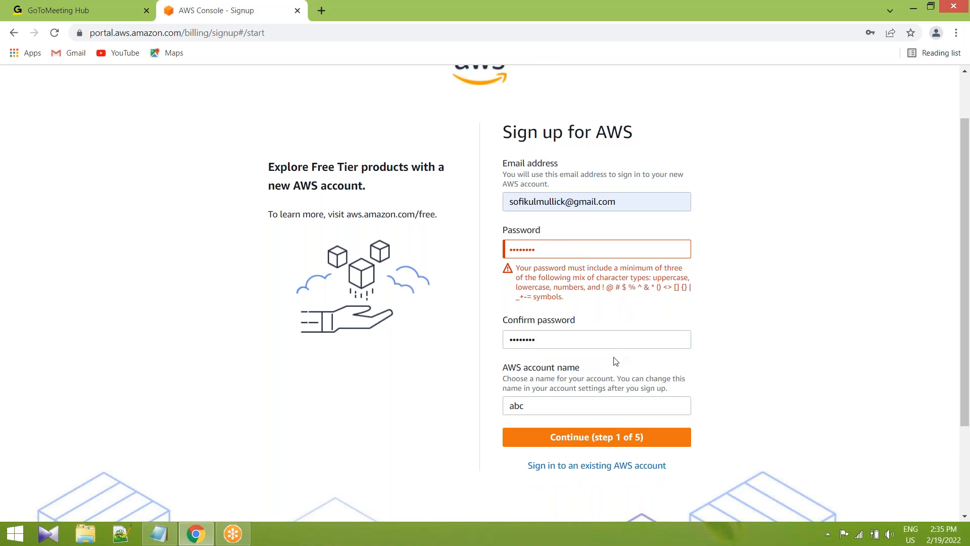
Replace the account password with a longer one mixing uppercase, lowercase, numbers and symbols.
scroll(615, 361, down, 1)
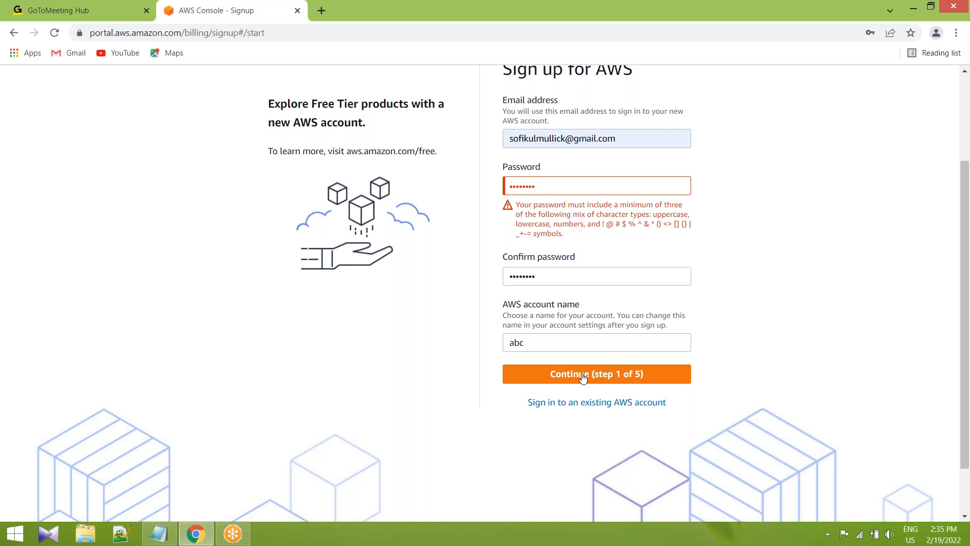
scroll(550, 243, up, 1)
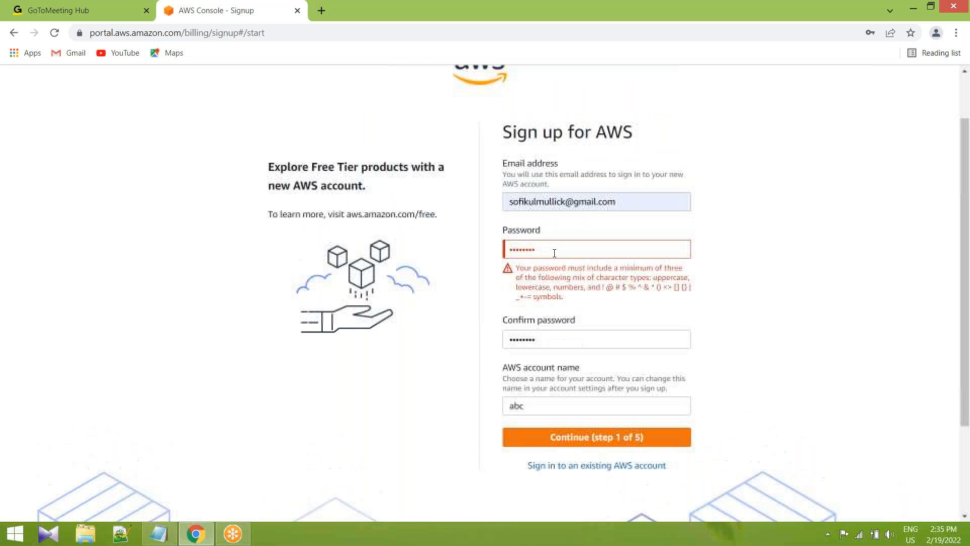
drag(545, 248, 469, 246)
key(BackSpace)
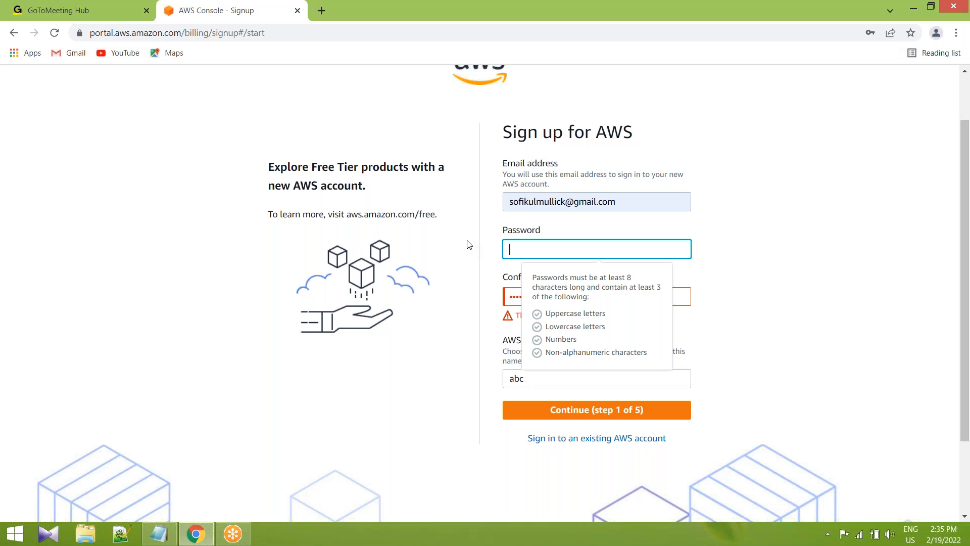
key(BackSpace)
click(767, 318)
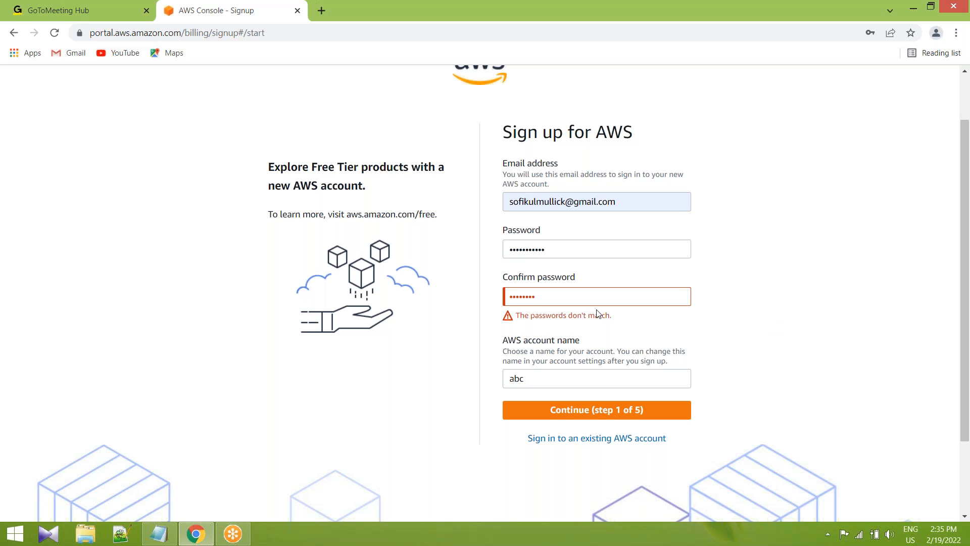
Re-enter the confirmation password at the new length and continue from step 1 of the sign-up.
drag(584, 298, 398, 295)
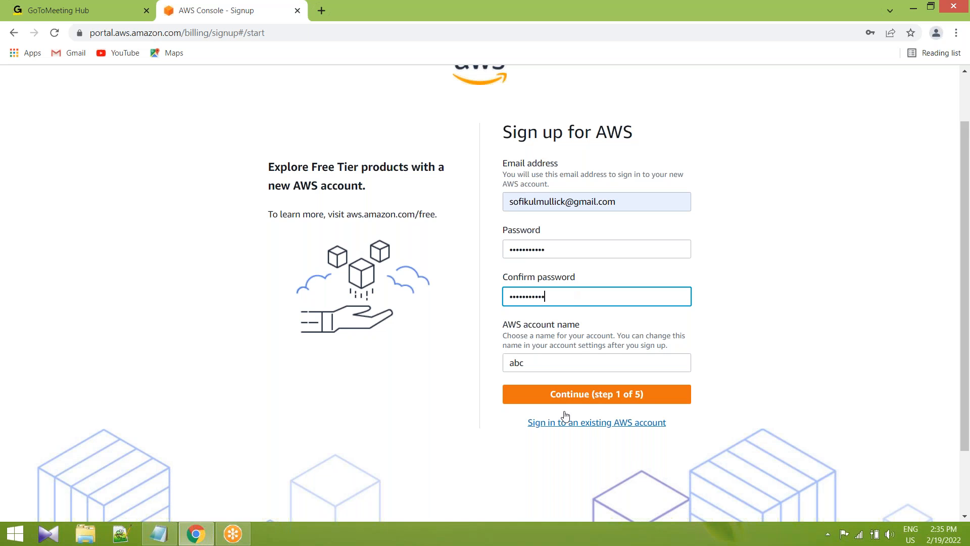
click(586, 397)
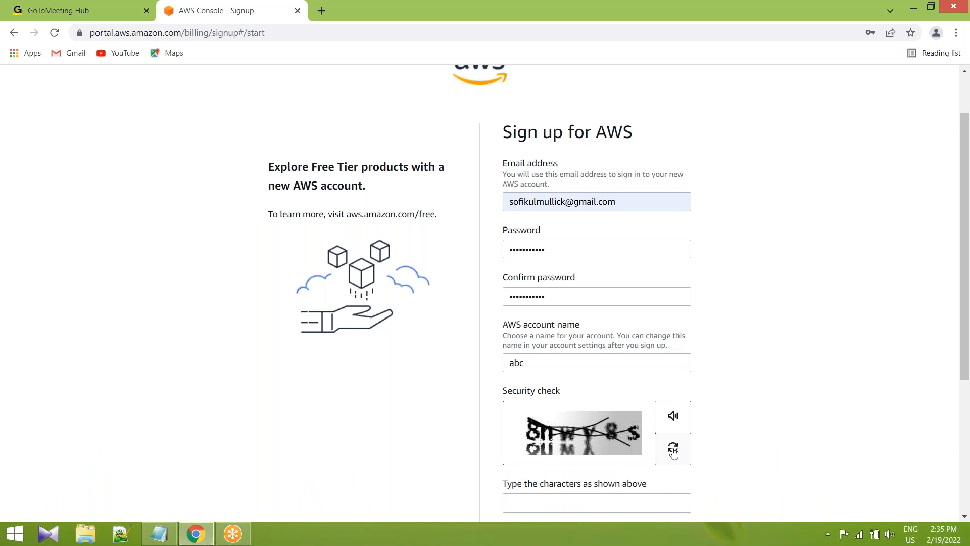
Enter the characters from the security check image and submit step 1 with the current email address.
scroll(673, 450, down, 3)
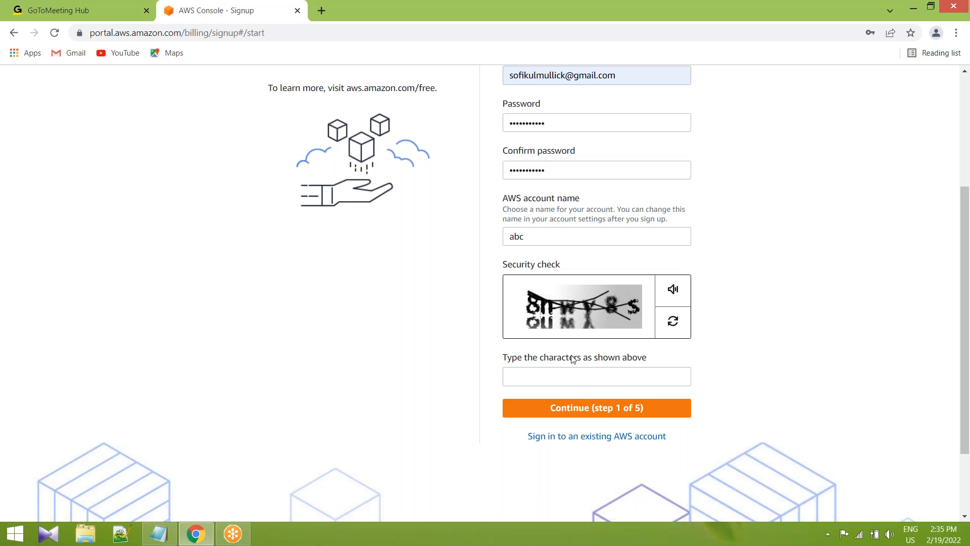
click(560, 377)
text(8n)
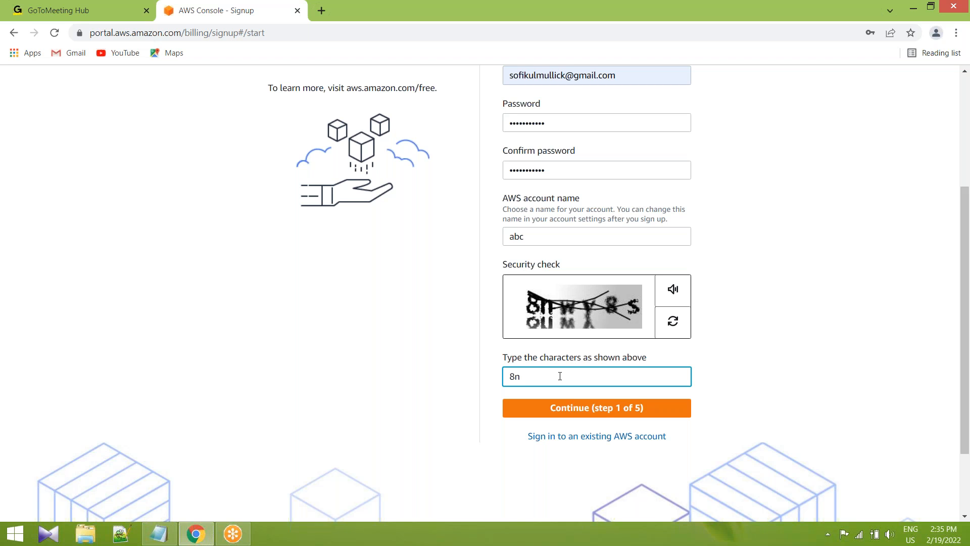
text(wy8s)
click(586, 412)
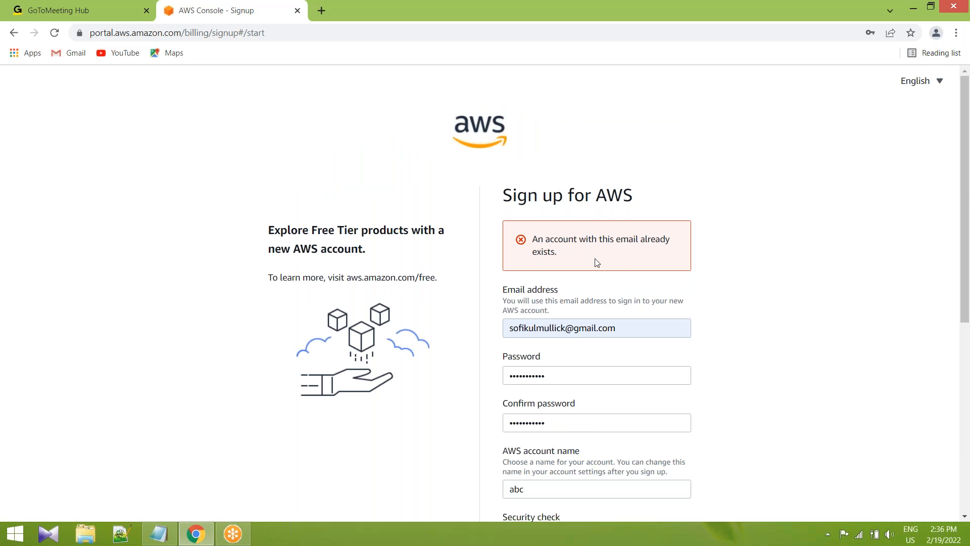
Change the sign-up email address by adding 123 directly before the @ sign.
scroll(596, 262, down, 1)
scroll(567, 263, down, 1)
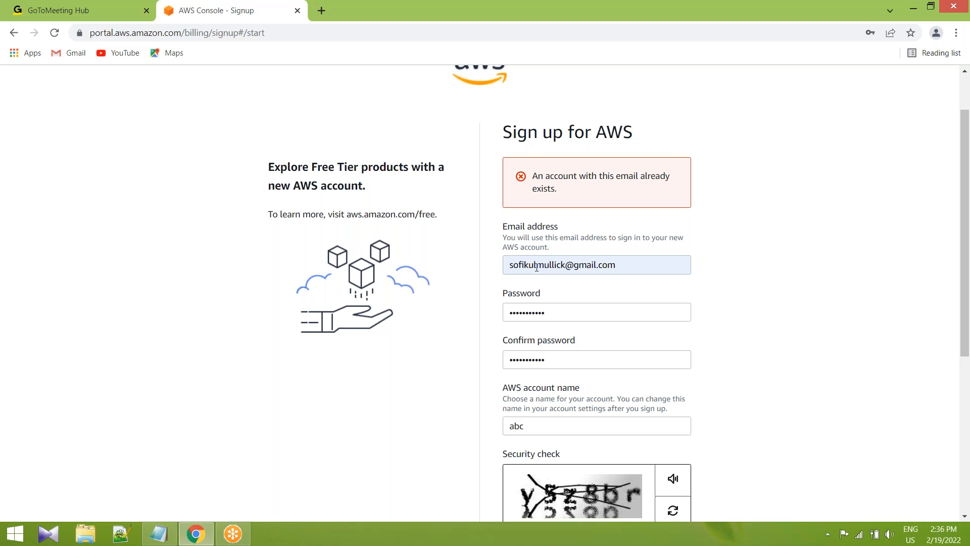
drag(511, 262, 596, 262)
click(606, 264)
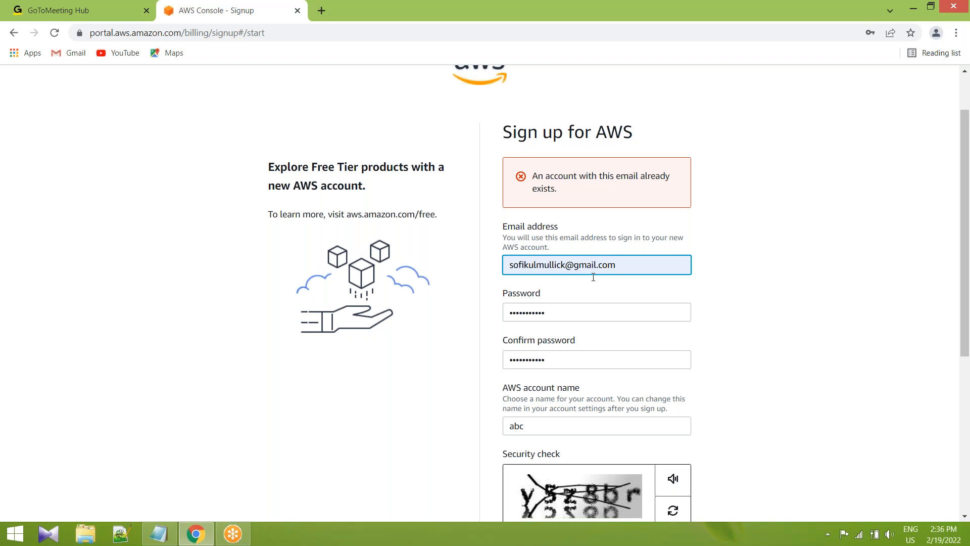
scroll(593, 277, down, 4)
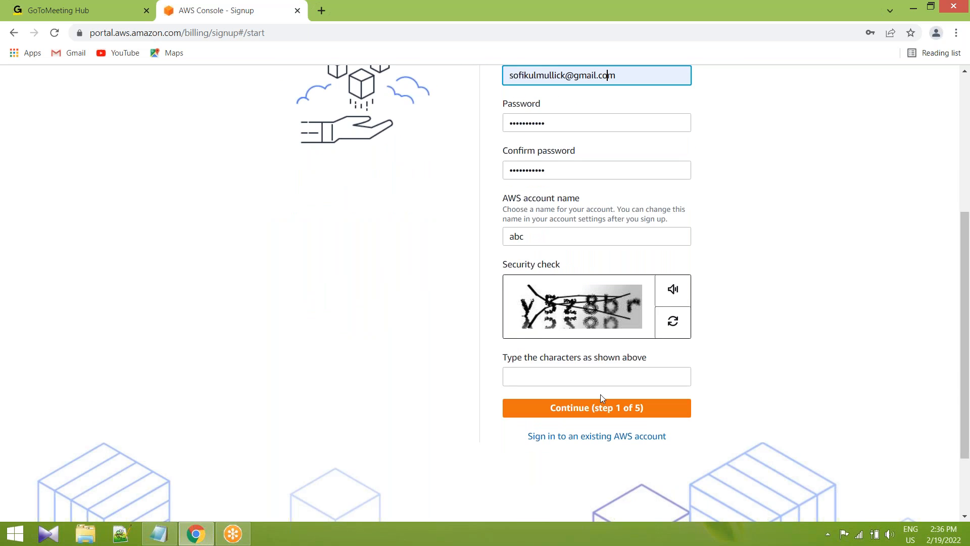
click(600, 402)
scroll(604, 379, up, 1)
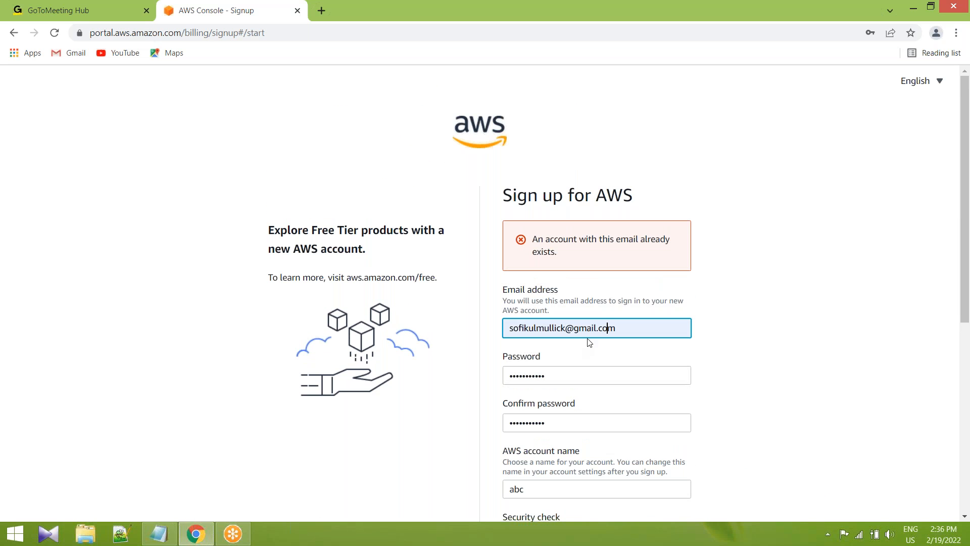
click(565, 329)
text(123)
click(729, 339)
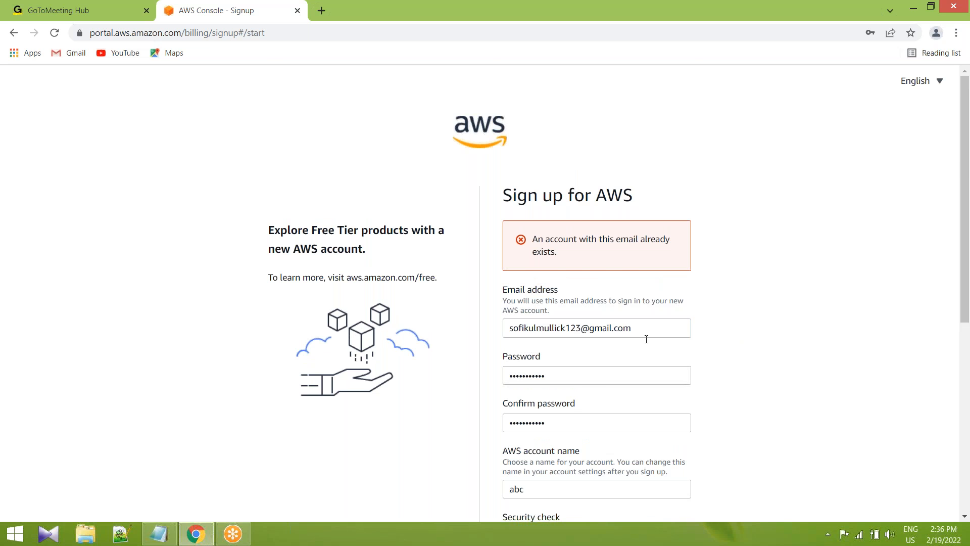
Enter the new security check characters and submit step 1, declining to ever save the password in the browser.
scroll(632, 343, down, 3)
scroll(620, 341, down, 2)
click(566, 314)
text(y5)
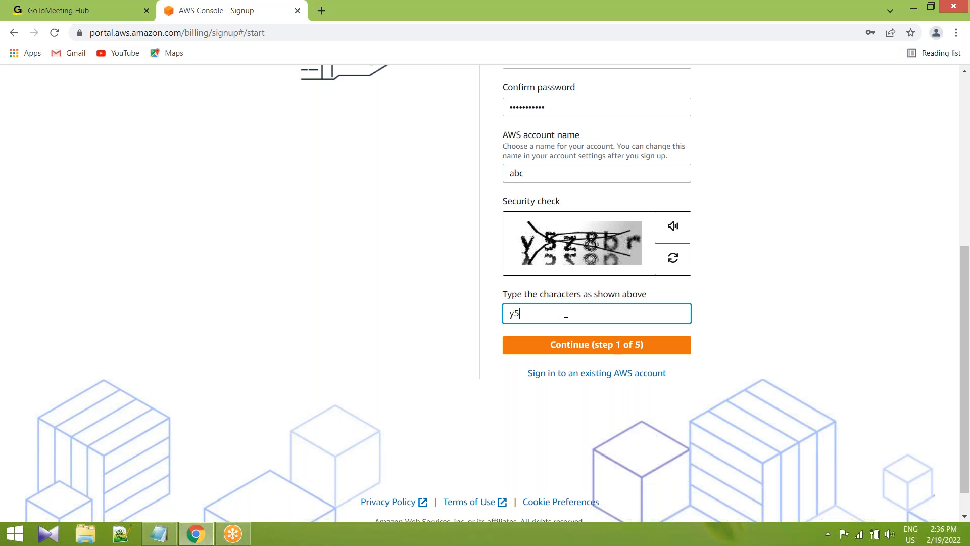
text(z8br)
click(750, 17)
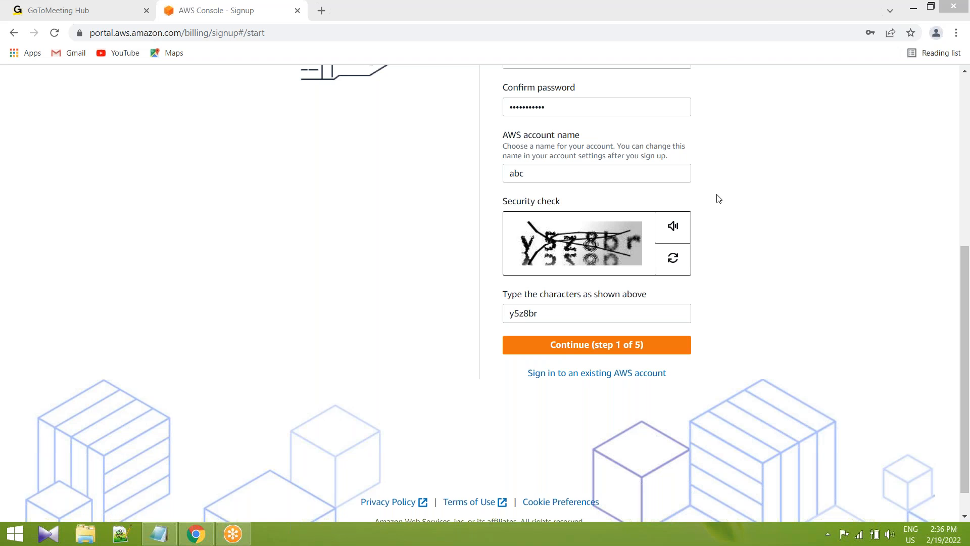
click(590, 344)
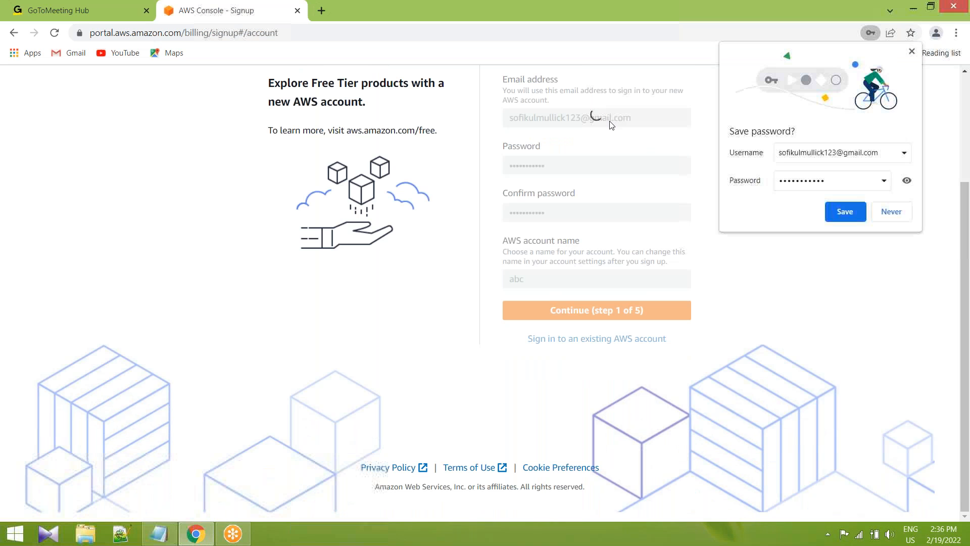
click(899, 215)
Fill in the contact's full name and phone number in the contact information form.
scroll(626, 295, down, 1)
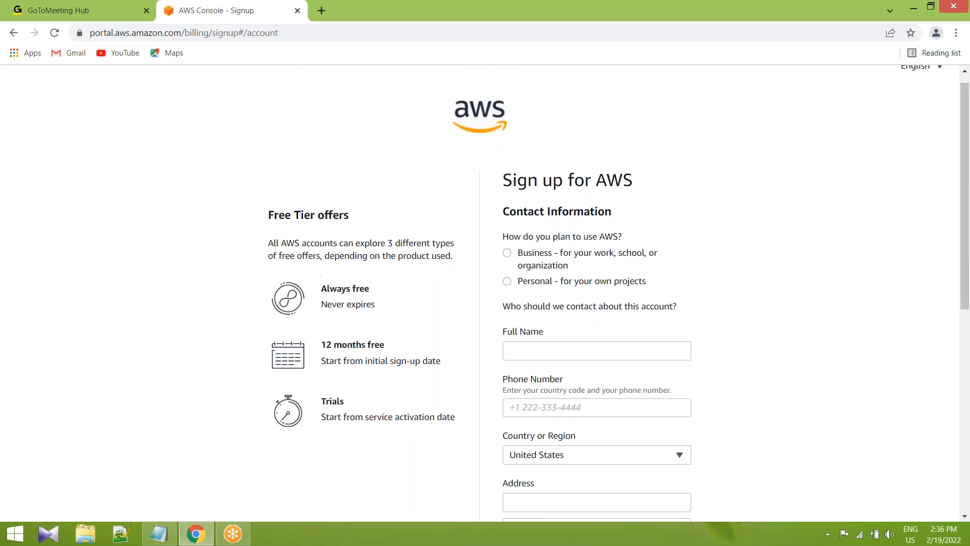
click(534, 304)
click(537, 301)
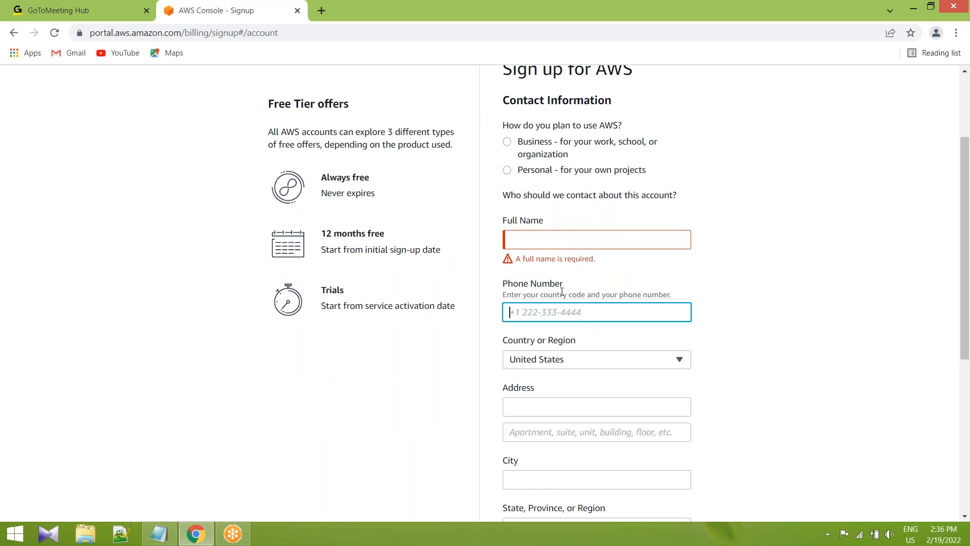
click(562, 238)
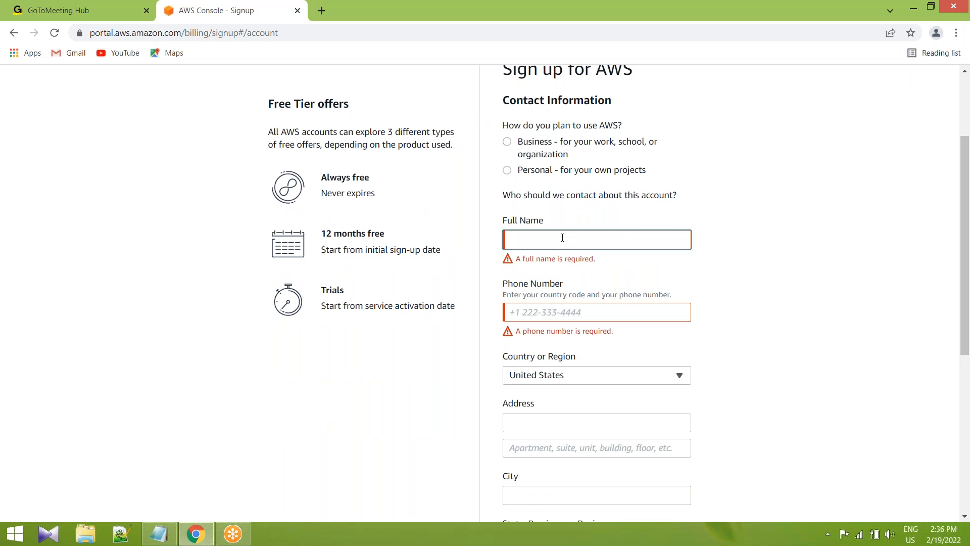
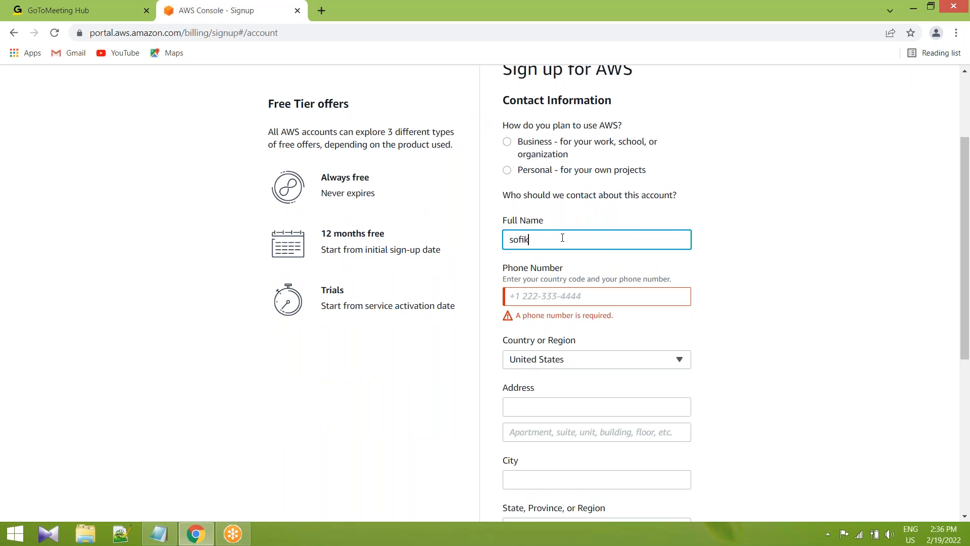
click(579, 293)
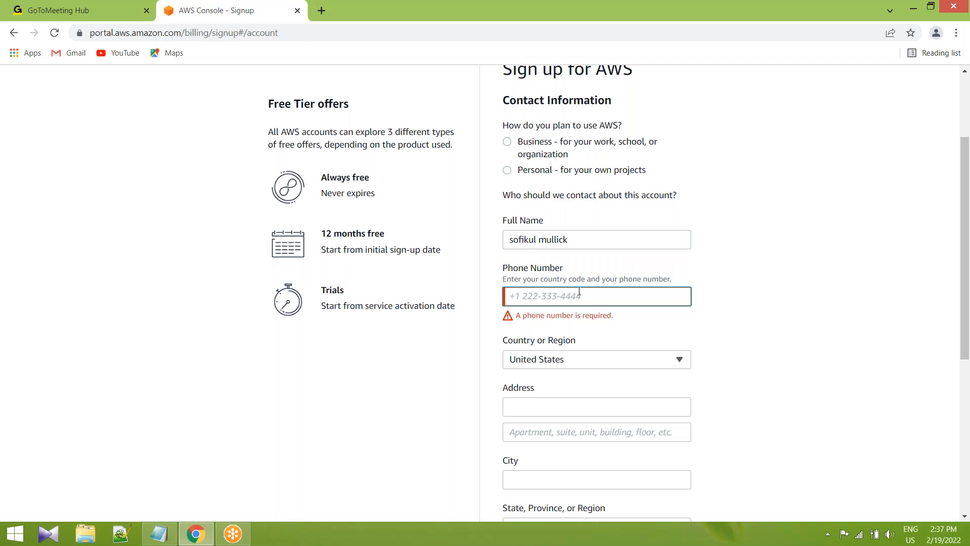
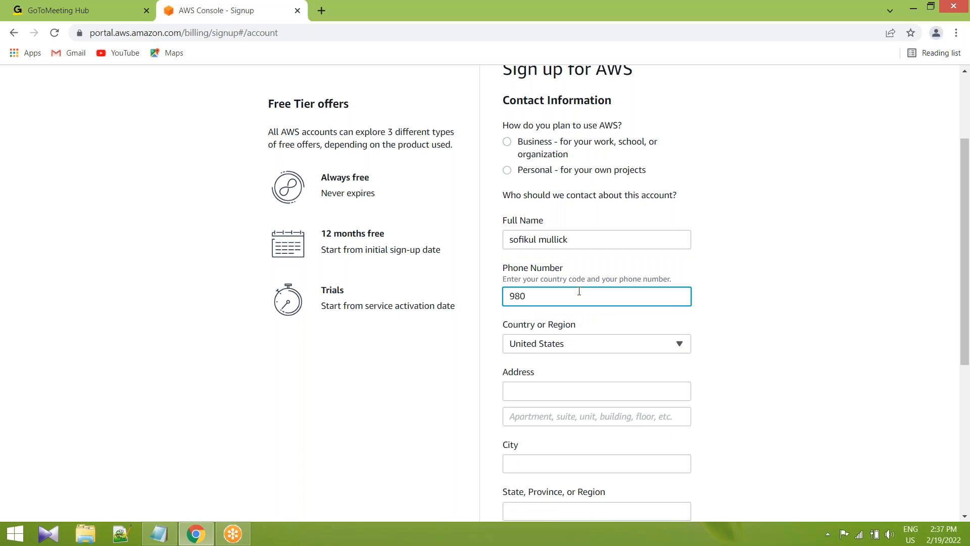
Set the contact's country or region to India by searching the country list for "ind".
scroll(579, 298, down, 1)
click(610, 284)
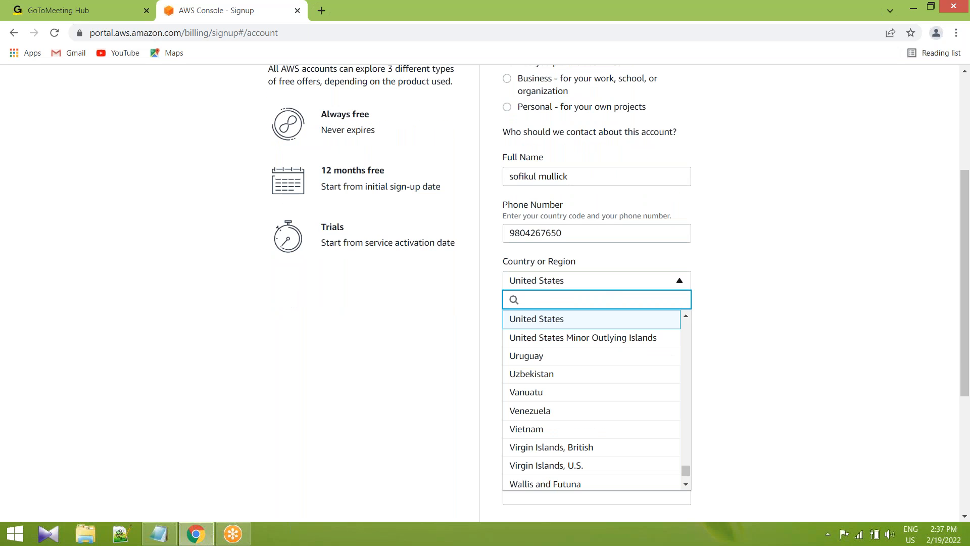
text(i)
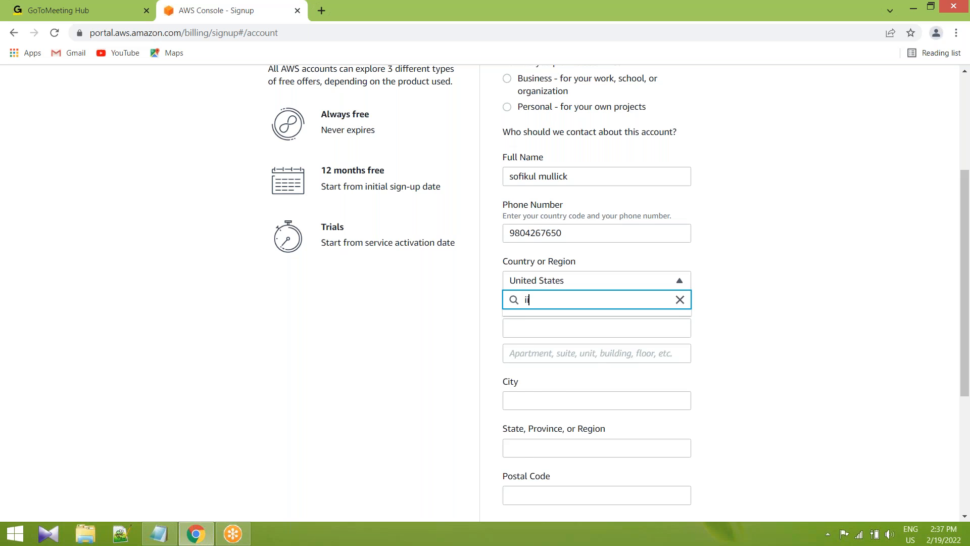
text(n)
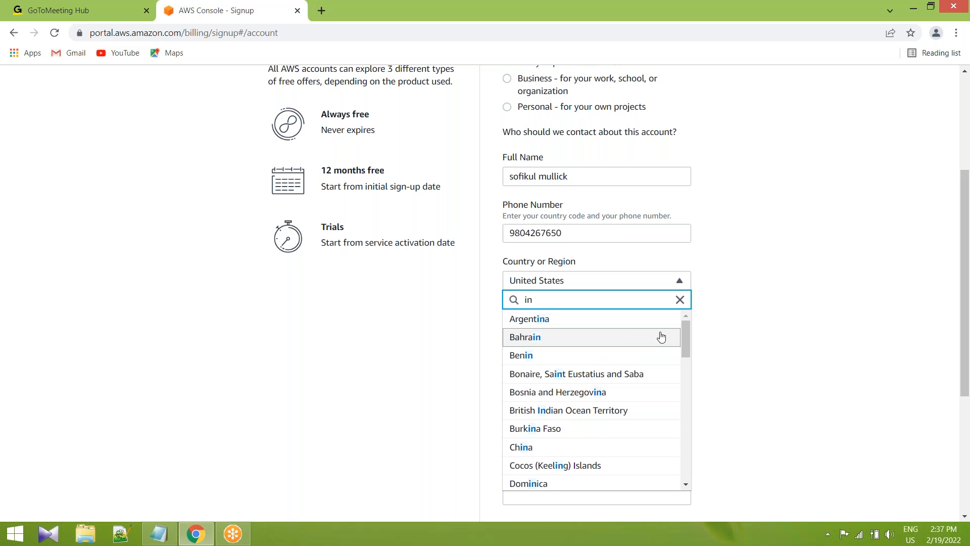
text(d)
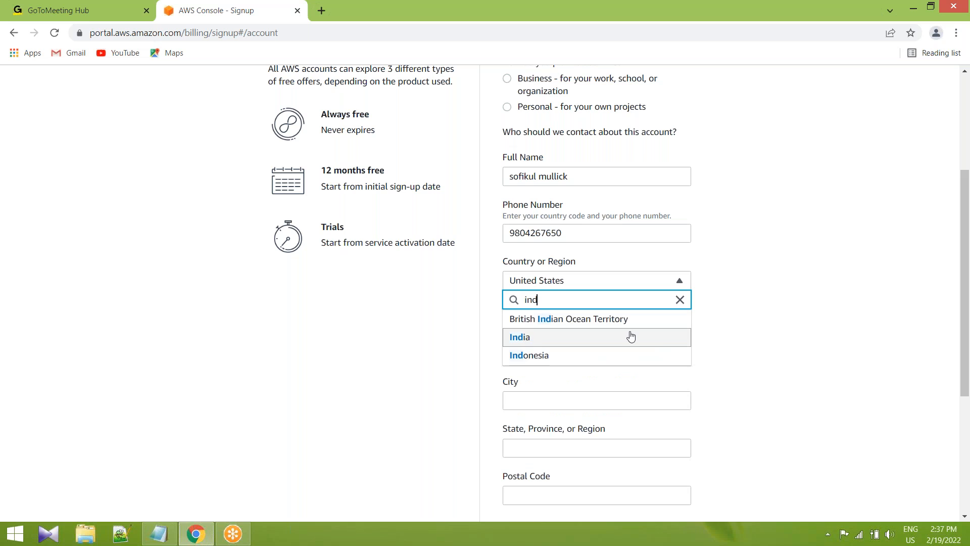
click(545, 337)
Fill in the contact's address, city, state and postal code.
click(548, 329)
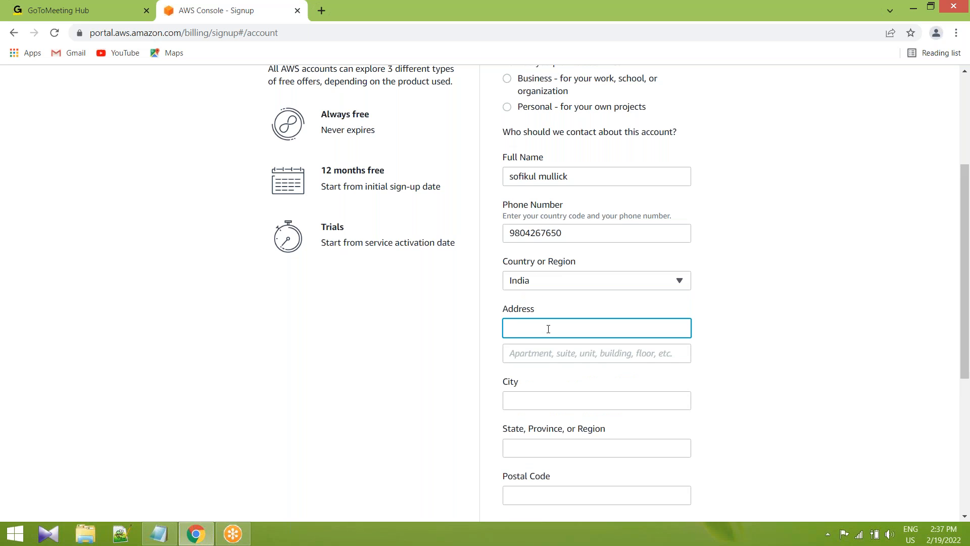
text(kolkata)
scroll(549, 329, down, 2)
click(543, 279)
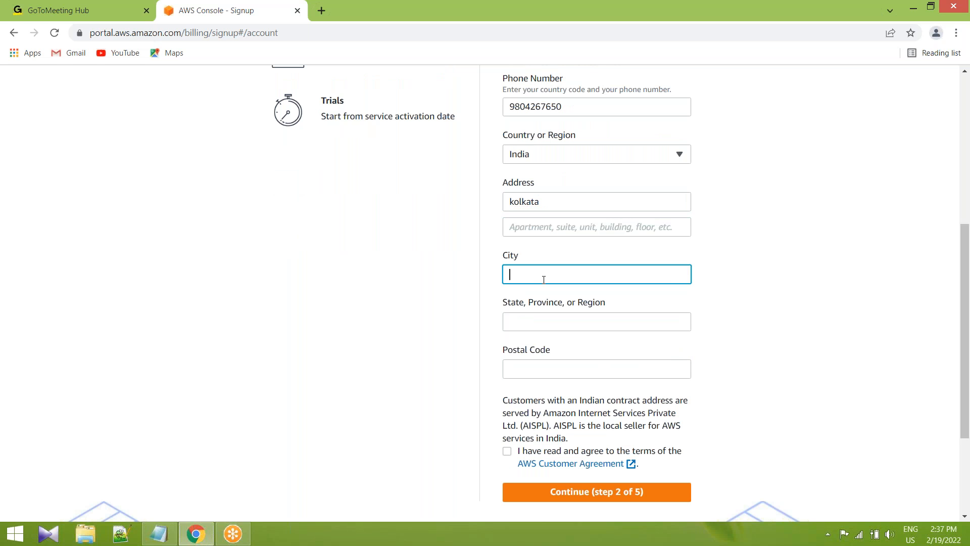
text(kolkata)
click(557, 322)
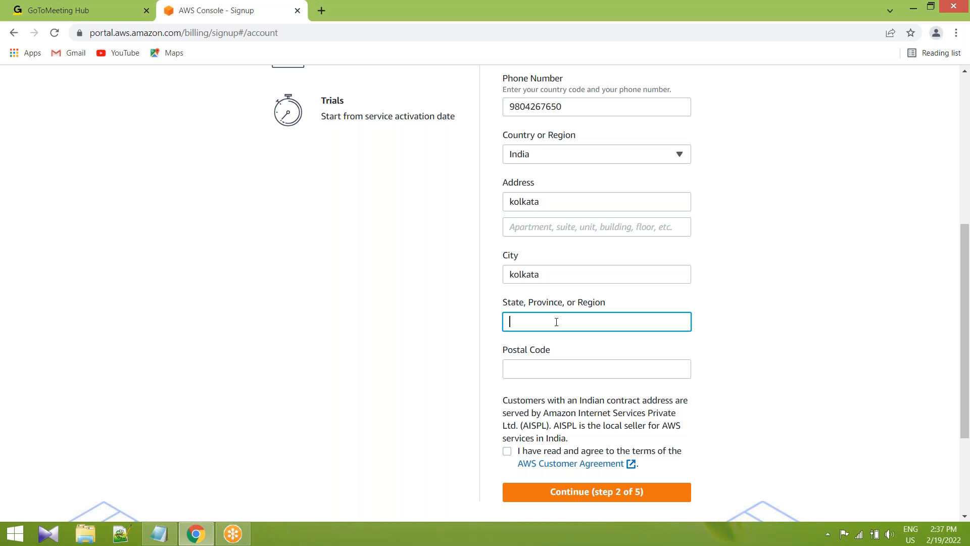
text(west bengal)
click(594, 372)
text(711316)
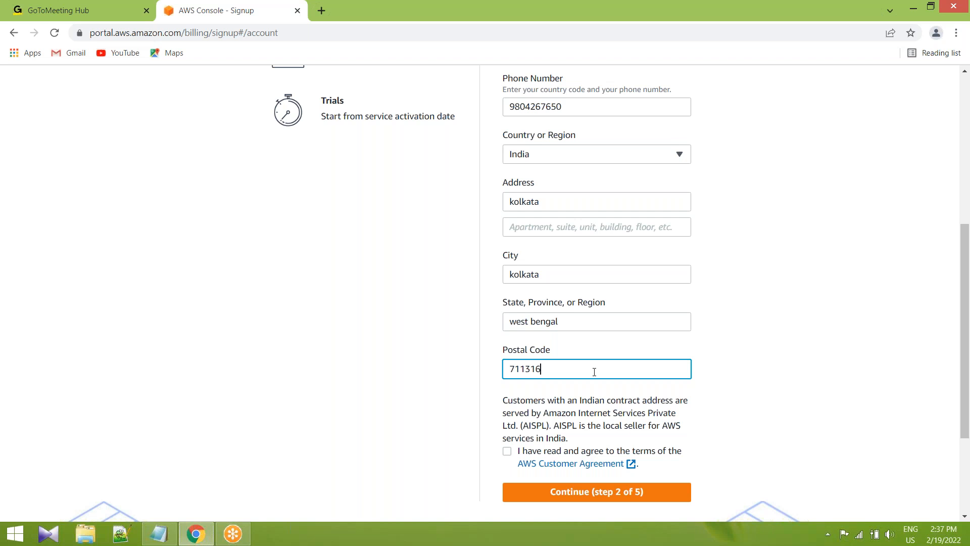
Agree to the AWS Customer Agreement terms and submit step 2, declining to save the address in the browser.
scroll(666, 421, down, 3)
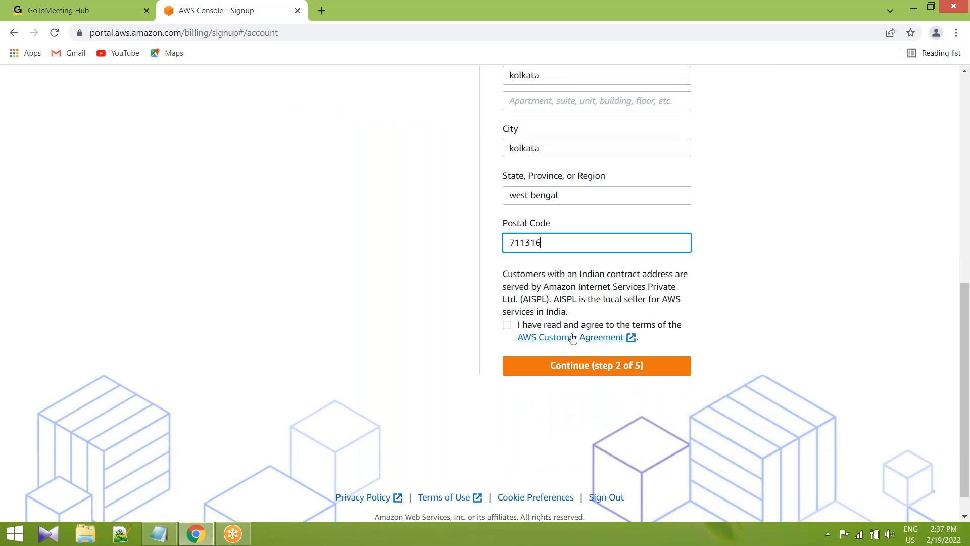
click(507, 325)
click(601, 366)
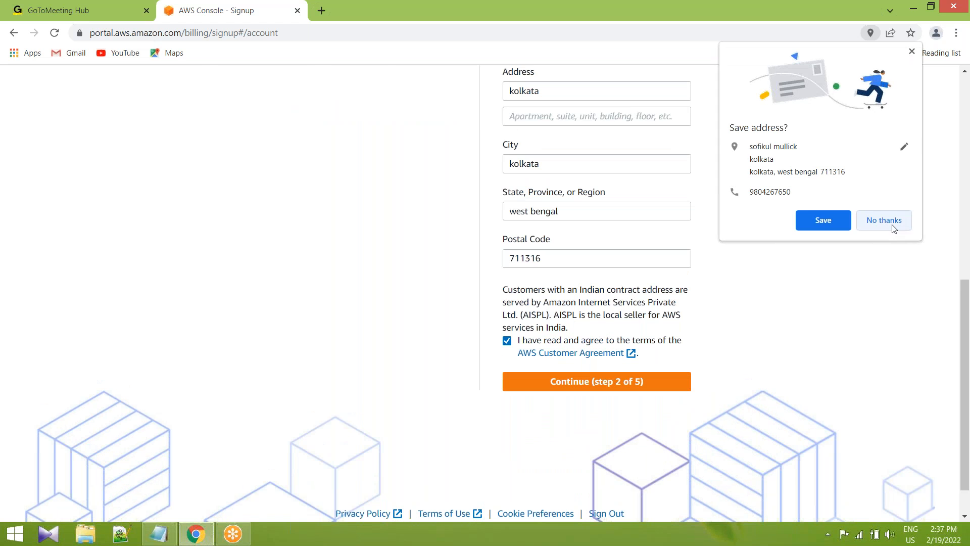
click(892, 223)
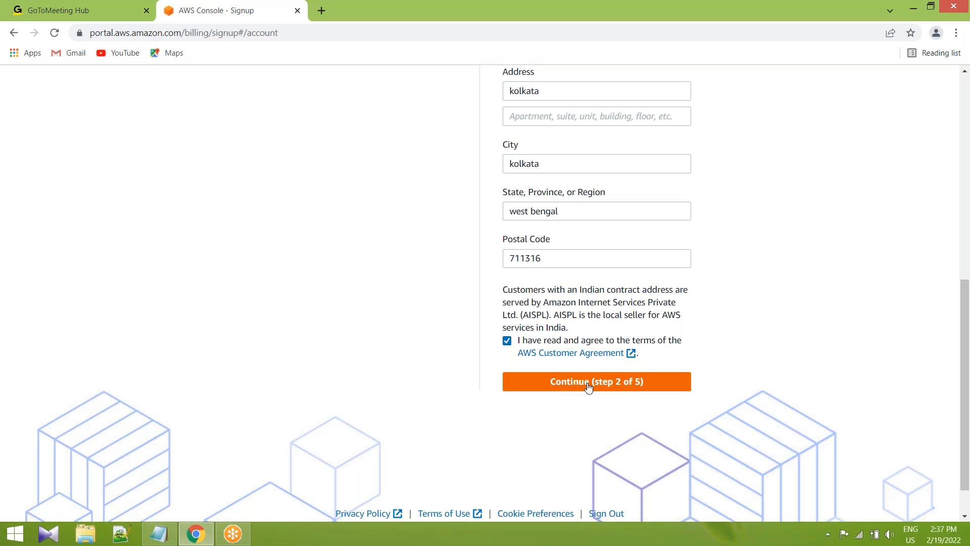
click(588, 385)
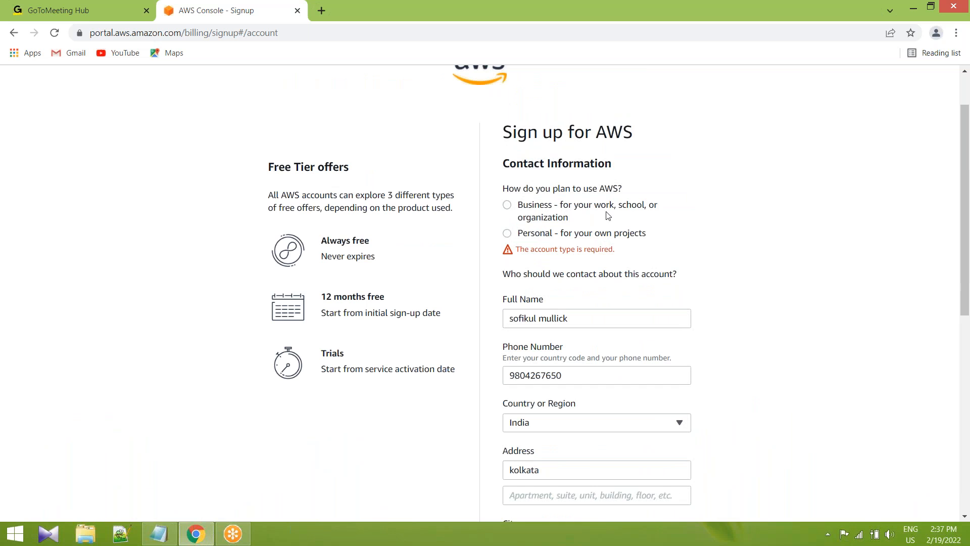
Set the AWS usage type to Business, enter "maxroll" as the organization name, and resubmit step 2 of the sign-up form.
click(507, 206)
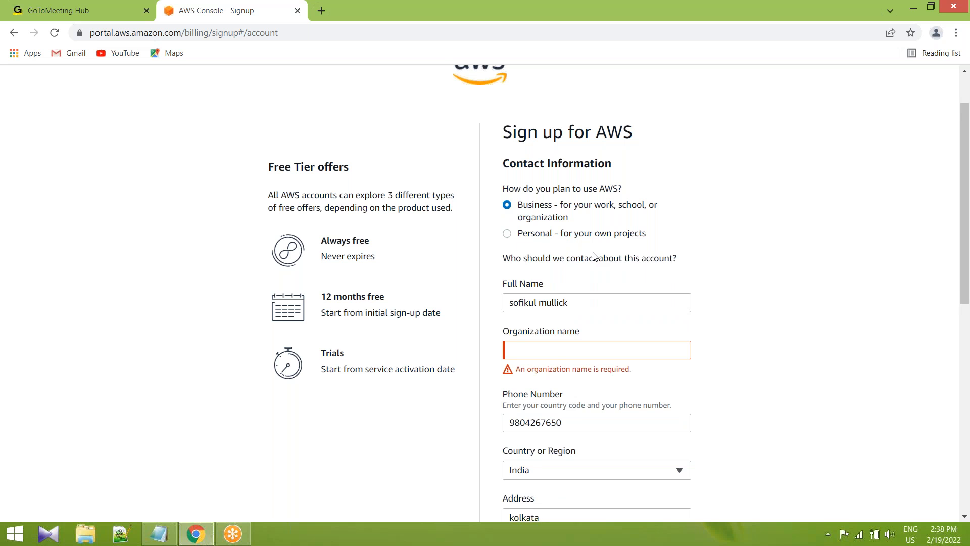
scroll(594, 256, down, 6)
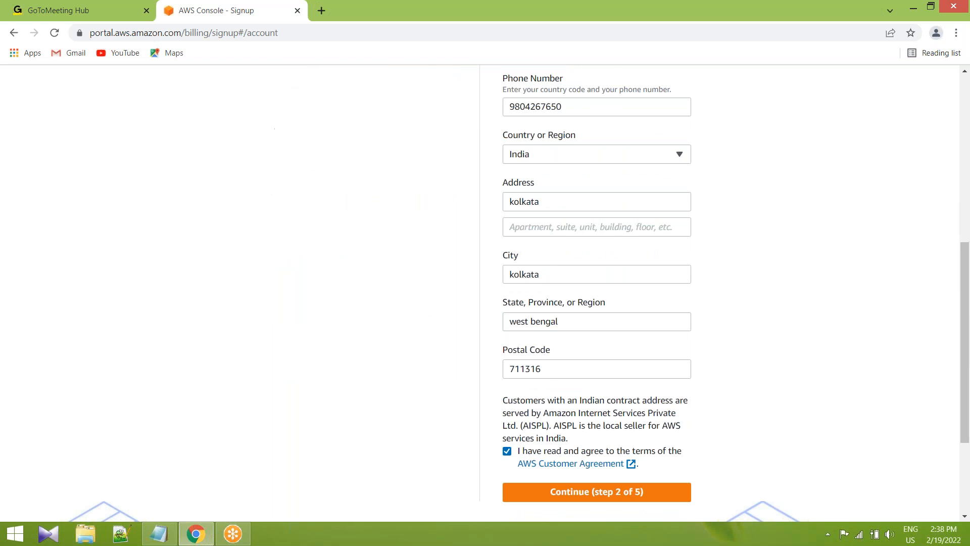
scroll(550, 227, up, 3)
click(550, 224)
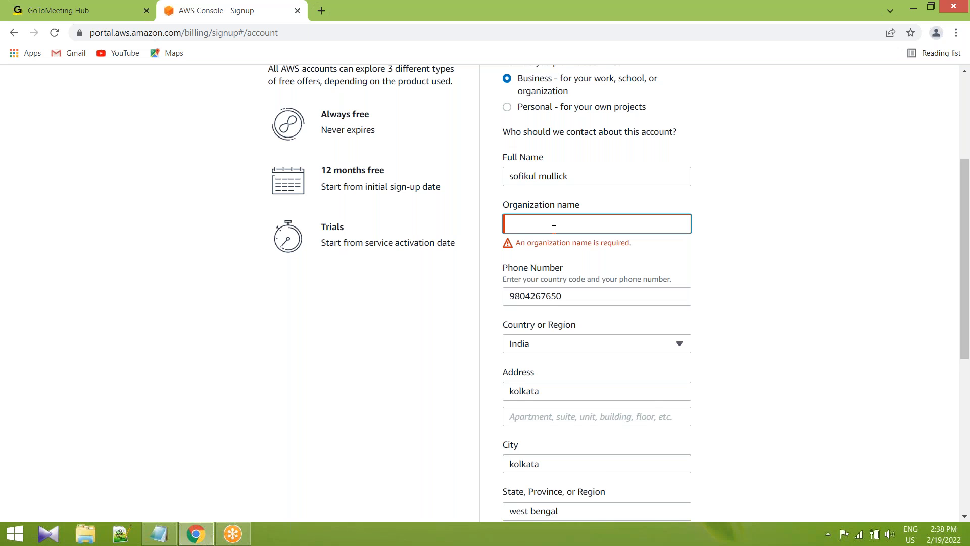
text(maxroll)
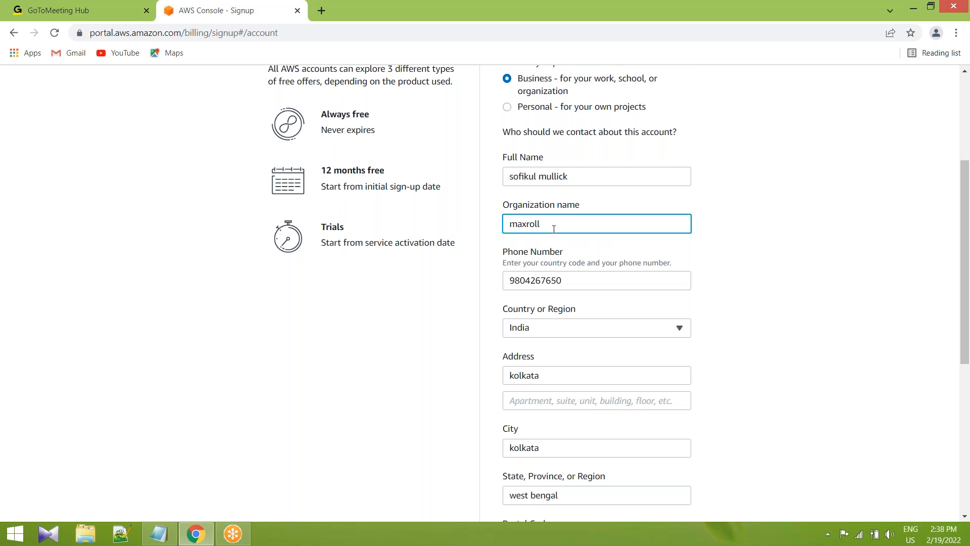
key(Return)
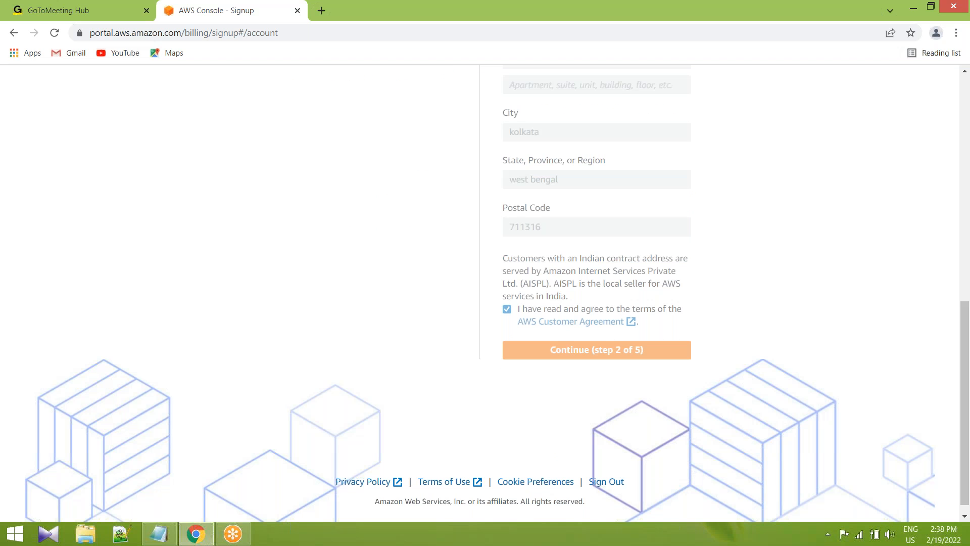
Examine the Secure verification note about Free Tier usage charges, the temporary hold and the identity verification period.
scroll(573, 301, down, 1)
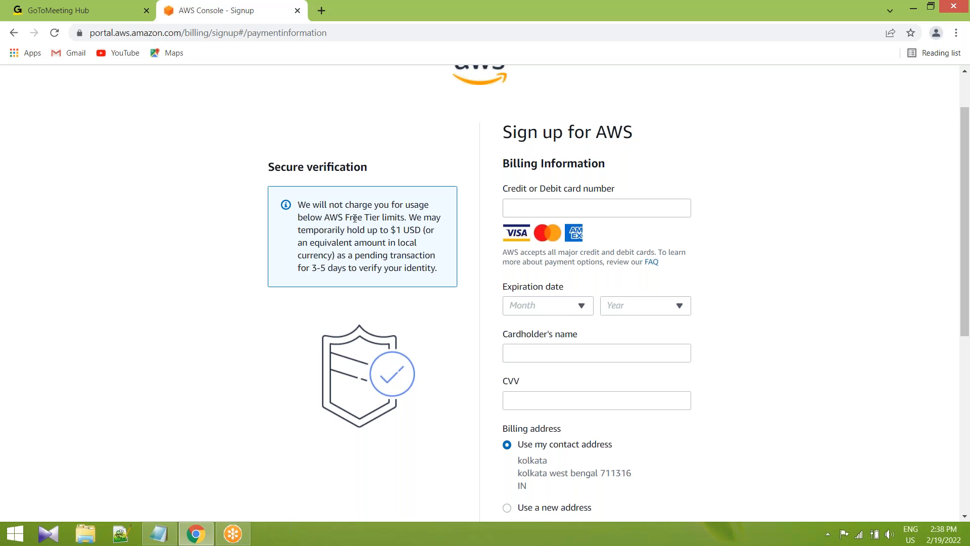
mouse_move(400, 217)
mouse_down()
mouse_move(330, 218)
mouse_move(384, 217)
mouse_up()
click(331, 217)
click(389, 213)
drag(384, 267, 409, 242)
click(410, 242)
drag(323, 217, 380, 218)
click(380, 217)
drag(390, 230, 423, 230)
click(363, 268)
drag(310, 268, 402, 269)
click(352, 268)
click(407, 272)
scroll(556, 348, down, 6)
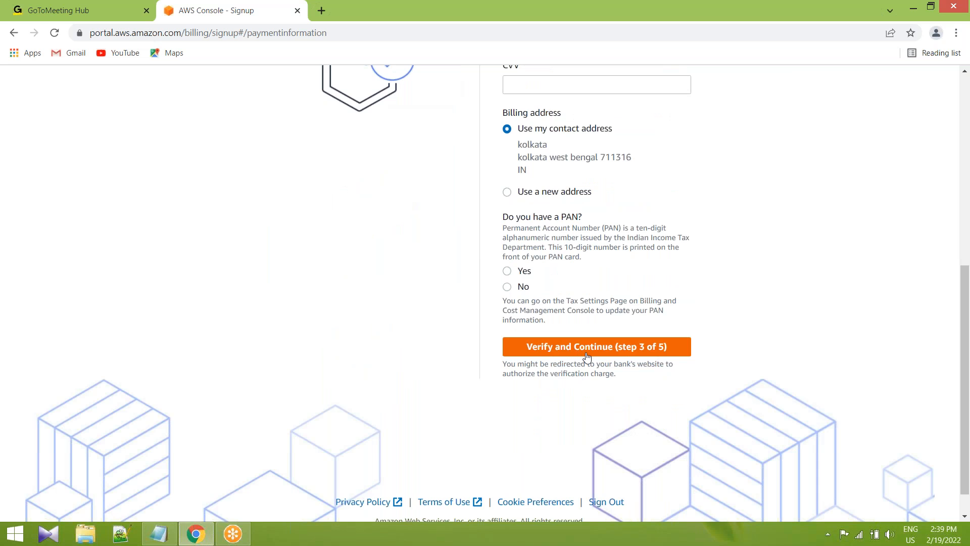
Review the billing form's card number, cardholder name, CVV, billing address and PAN fields without filling them in.
click(587, 348)
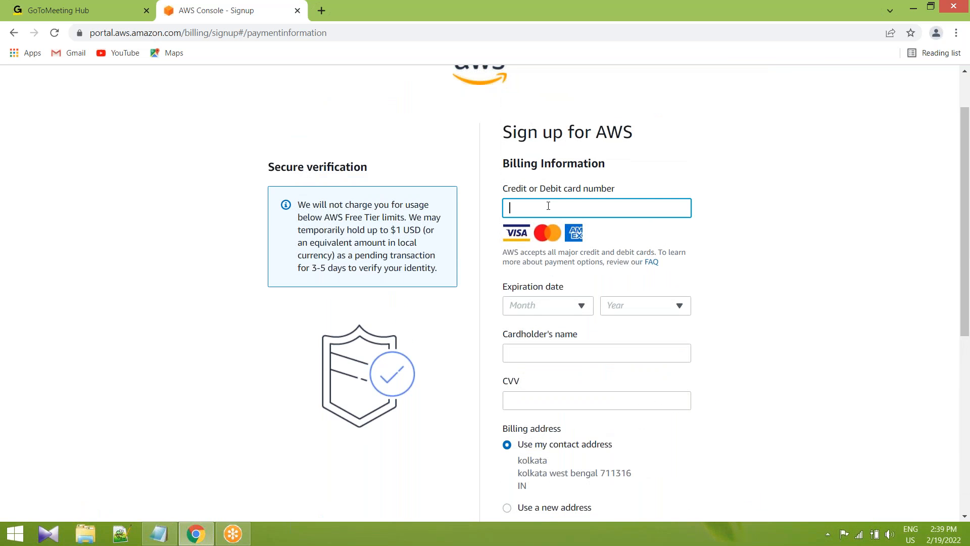
scroll(538, 261, down, 2)
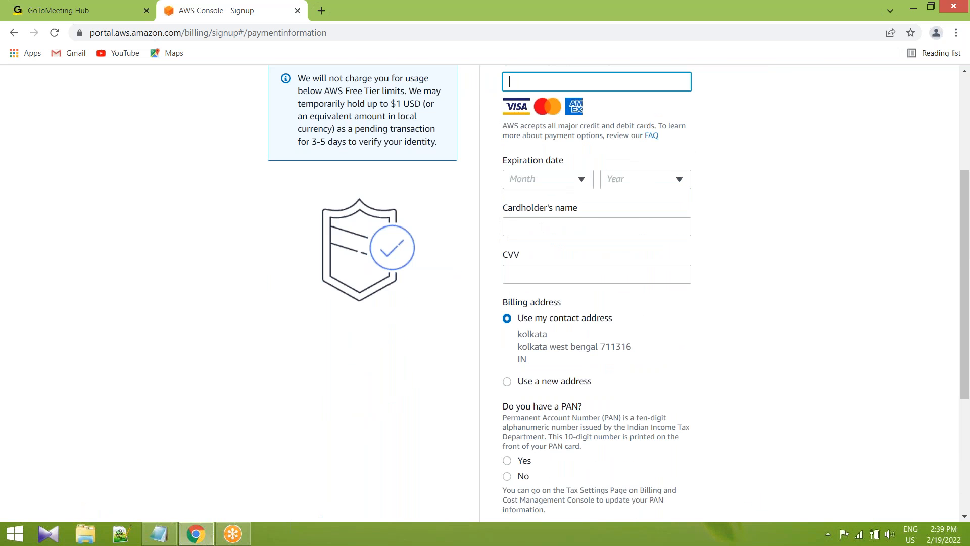
click(540, 229)
scroll(571, 226, down, 2)
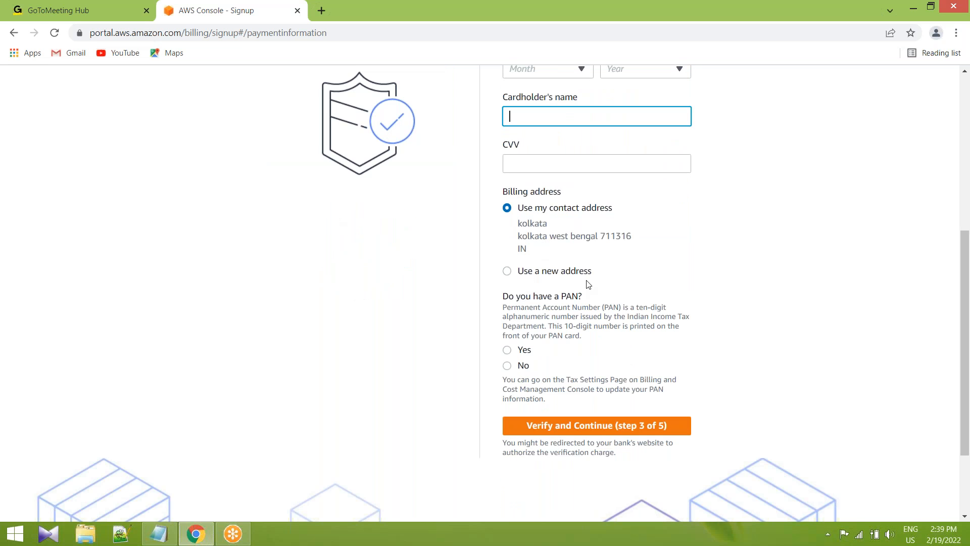
scroll(589, 284, down, 2)
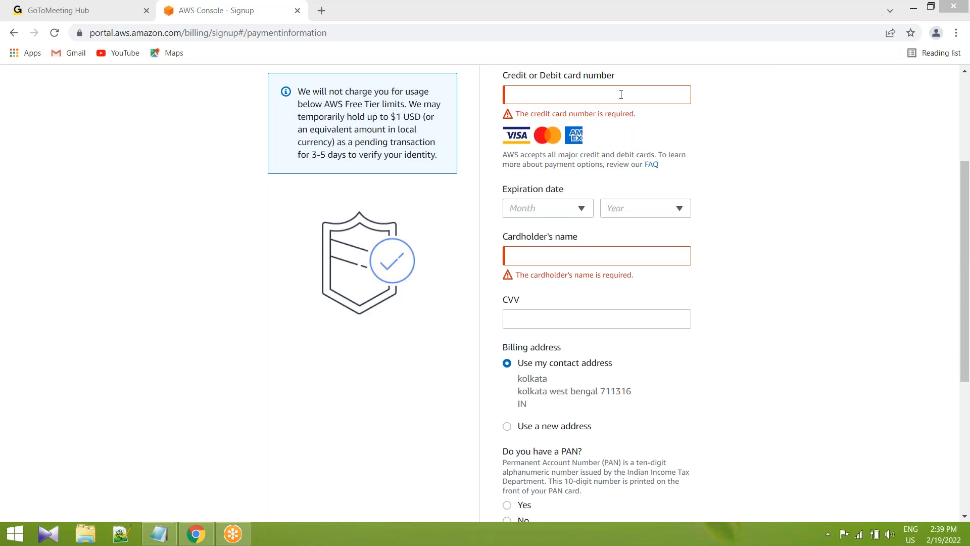
Read through the Secure verification note again, focusing on the temporary hold amount, local currency equivalent and pending transaction.
click(621, 95)
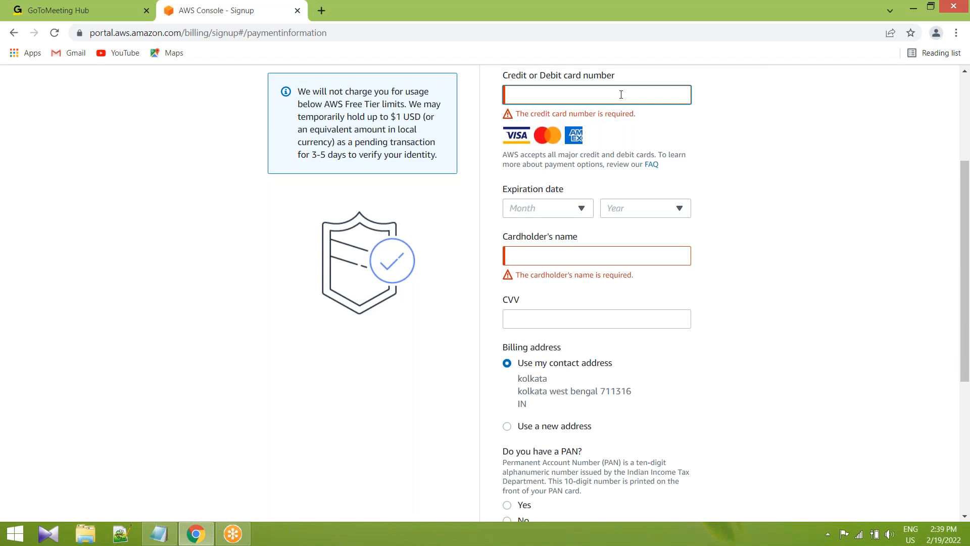
click(405, 130)
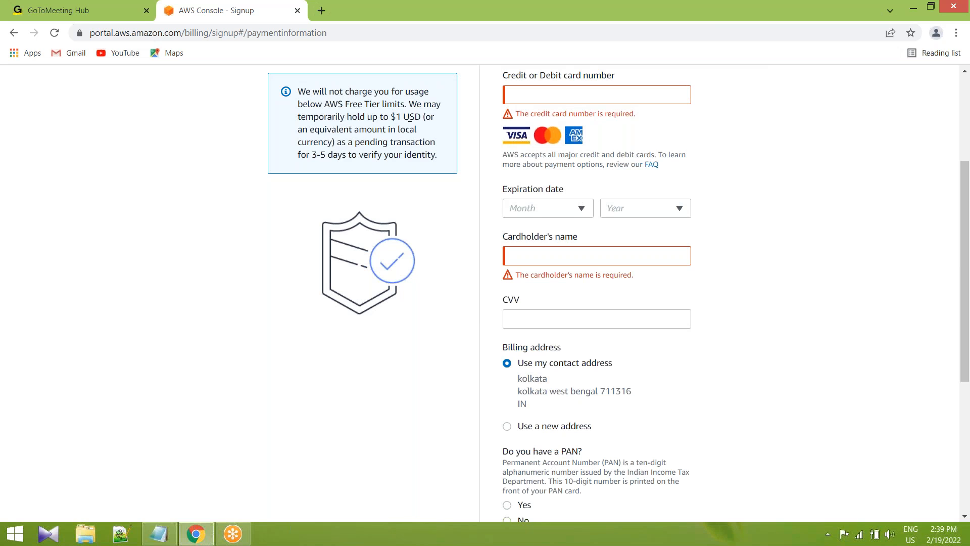
drag(410, 120, 390, 119)
click(371, 148)
drag(307, 143, 327, 143)
click(370, 132)
drag(391, 120, 403, 122)
click(405, 126)
drag(314, 144, 326, 143)
click(333, 142)
drag(372, 105, 419, 107)
click(422, 108)
drag(423, 117, 427, 131)
click(427, 132)
scroll(322, 268, up, 1)
scroll(281, 255, up, 3)
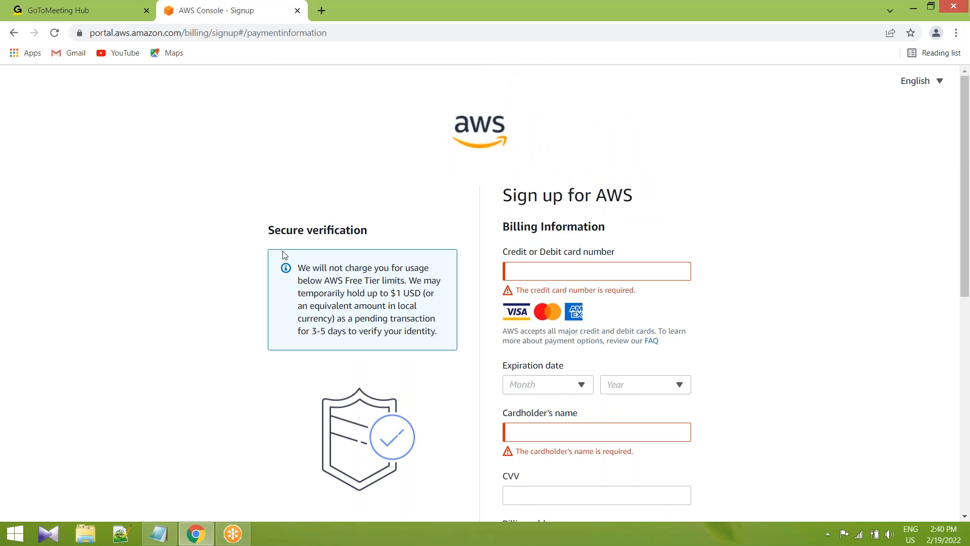
Highlight the Secure verification sentence stating that usage below AWS Free Tier limits is not charged.
scroll(281, 254, down, 4)
scroll(276, 202, up, 4)
mouse_move(389, 294)
mouse_down()
mouse_move(425, 294)
mouse_move(428, 314)
mouse_move(389, 293)
mouse_up()
click(428, 314)
click(389, 294)
drag(298, 268, 409, 281)
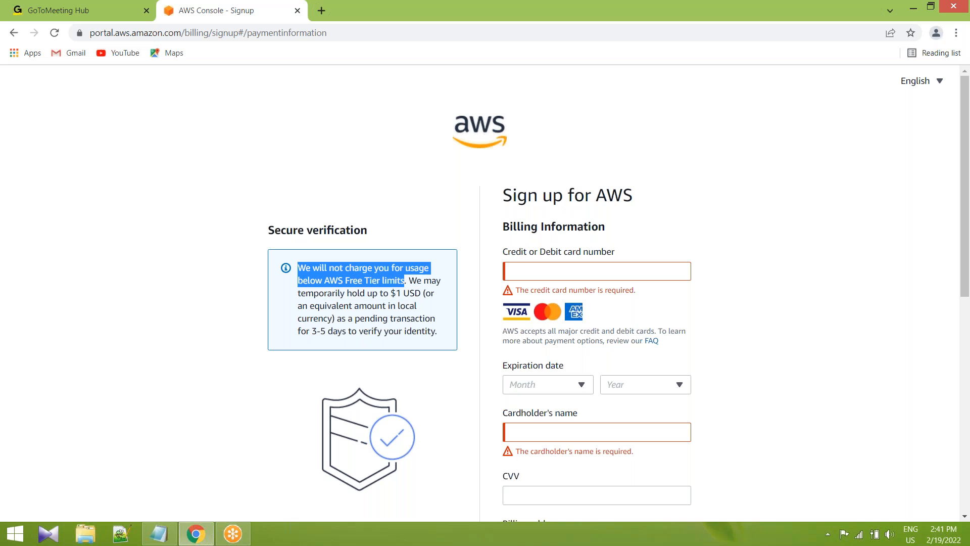
click(408, 282)
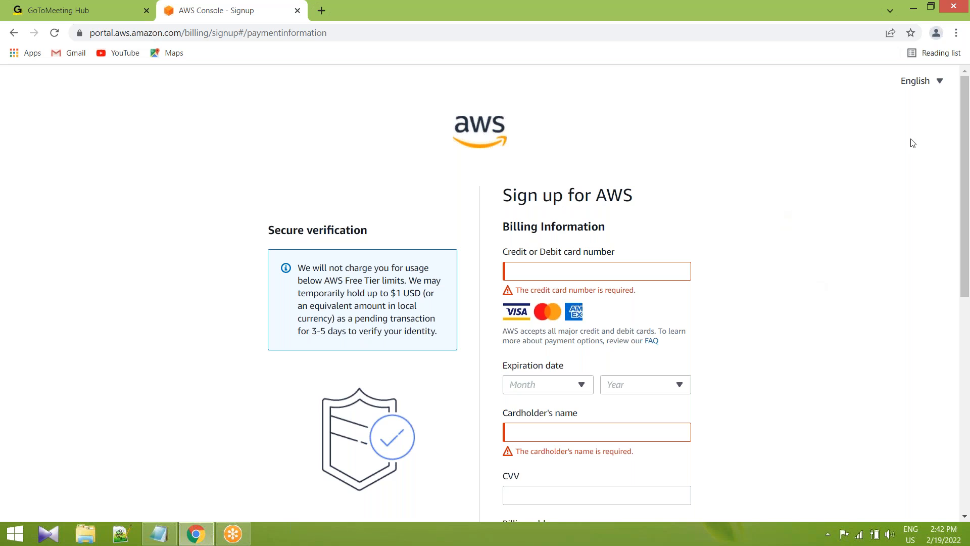
Look over the whole billing information form, from the card details to the PAN question.
scroll(585, 292, down, 9)
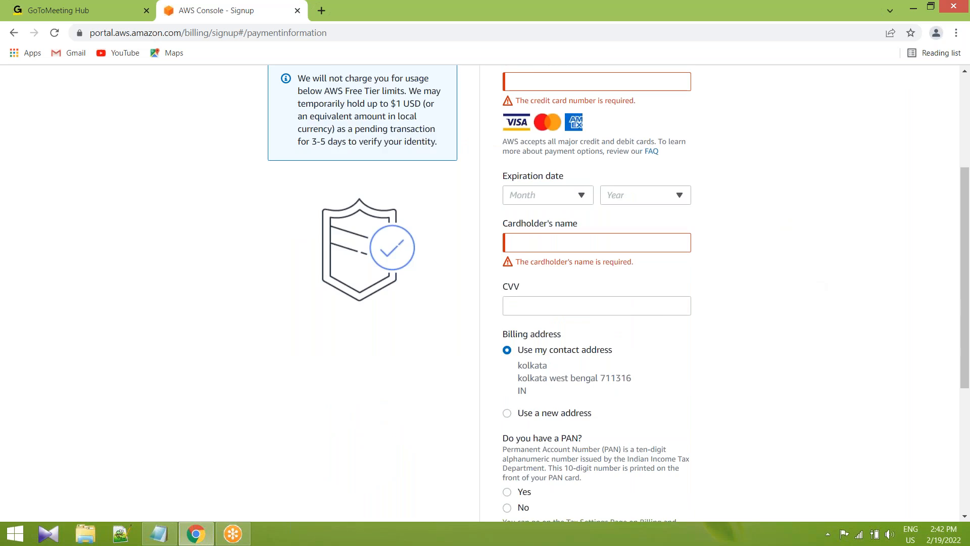
scroll(571, 289, up, 3)
scroll(635, 292, down, 2)
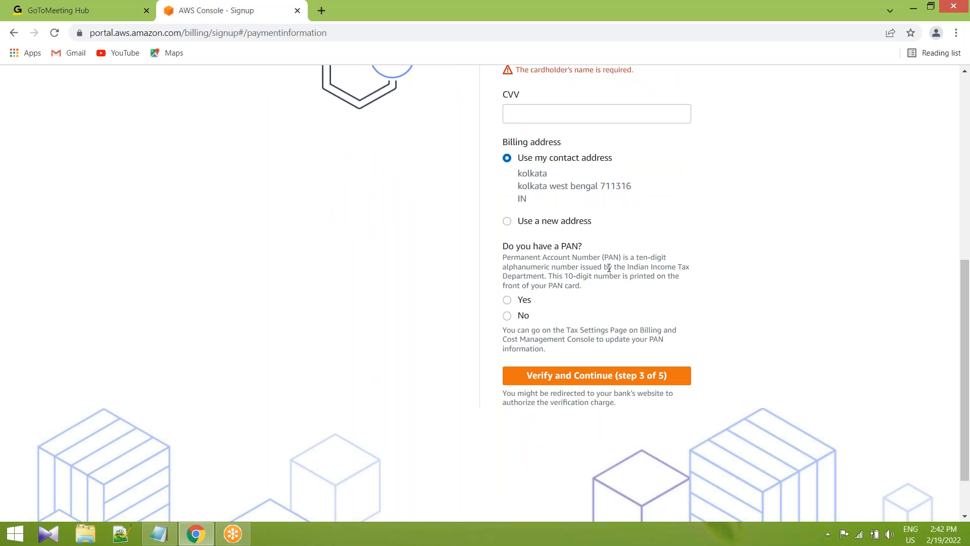
scroll(609, 268, up, 2)
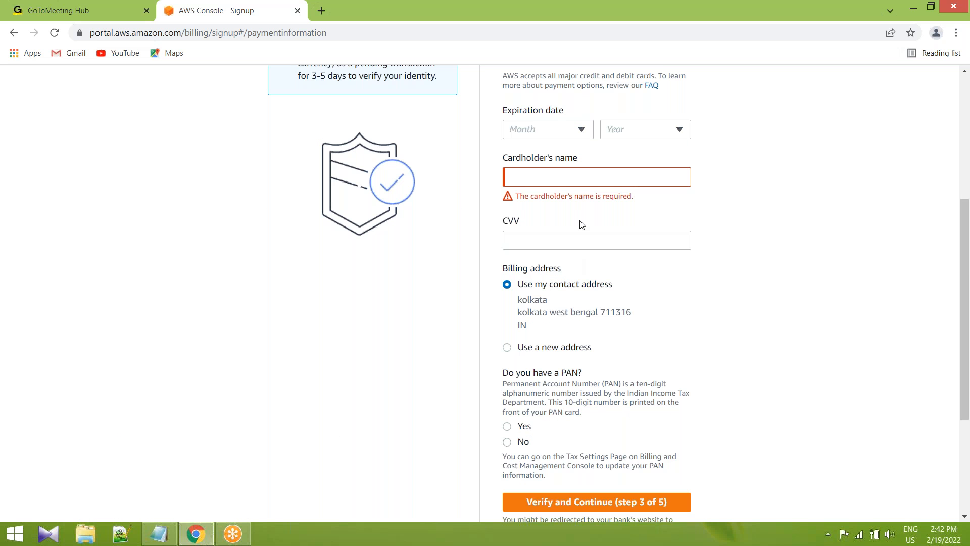
scroll(582, 225, down, 3)
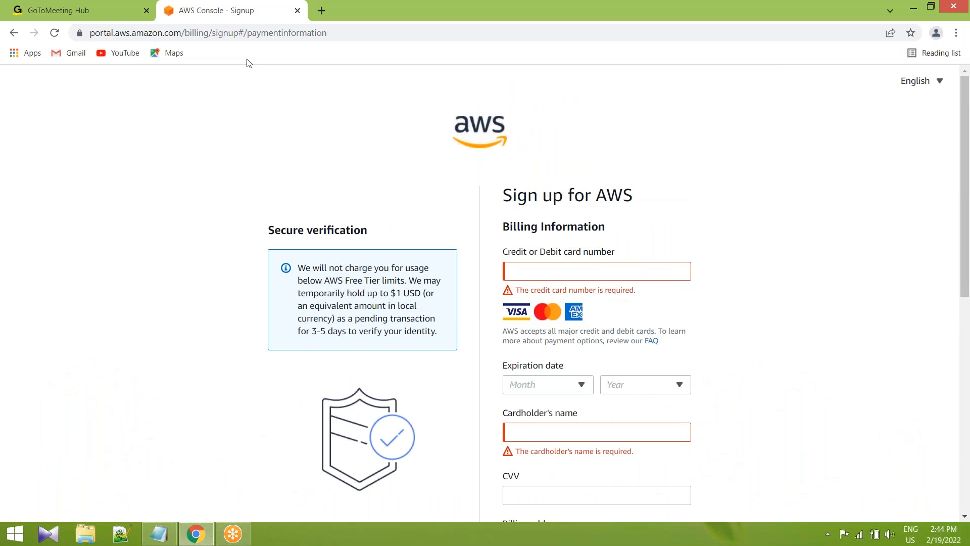
Leave the sign-up form for the AWS sign-in page and submit the saved root user email address.
click(14, 33)
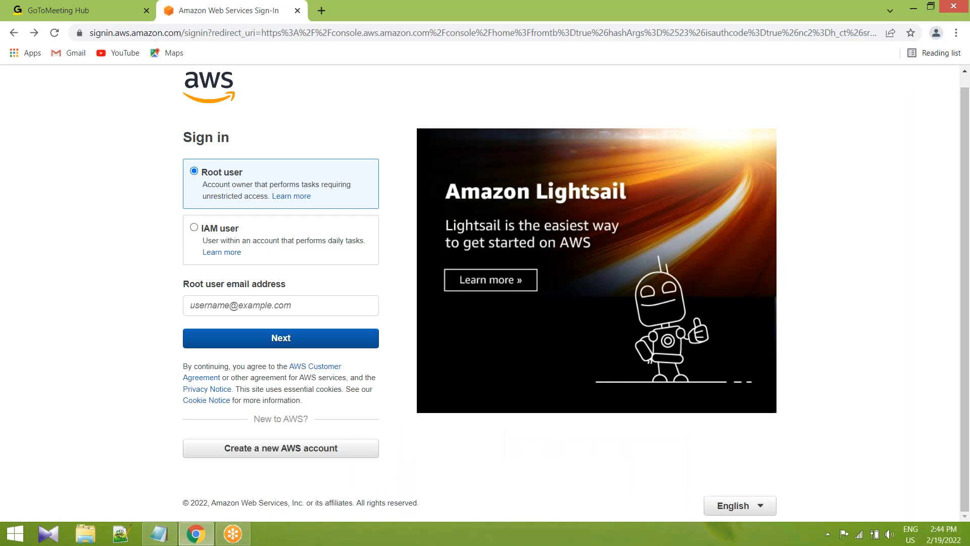
click(201, 306)
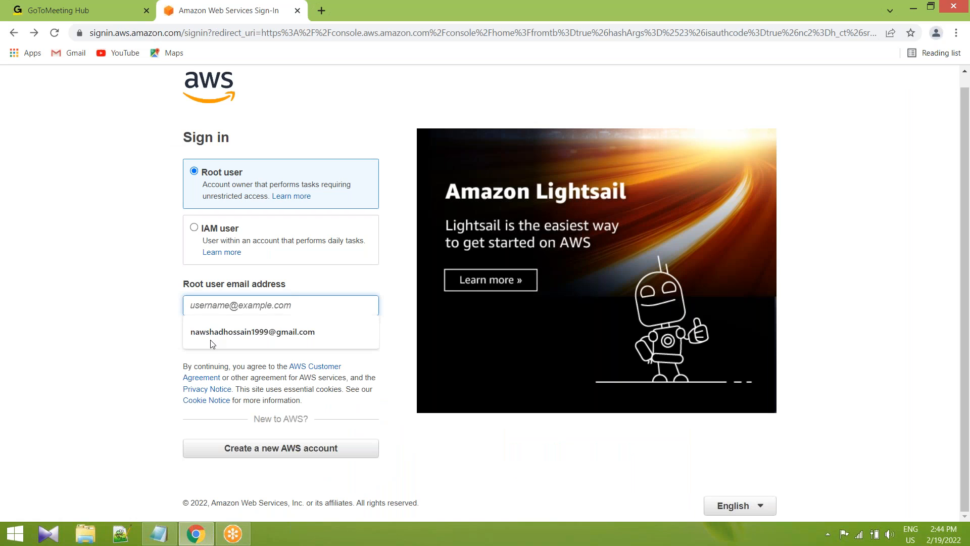
click(238, 332)
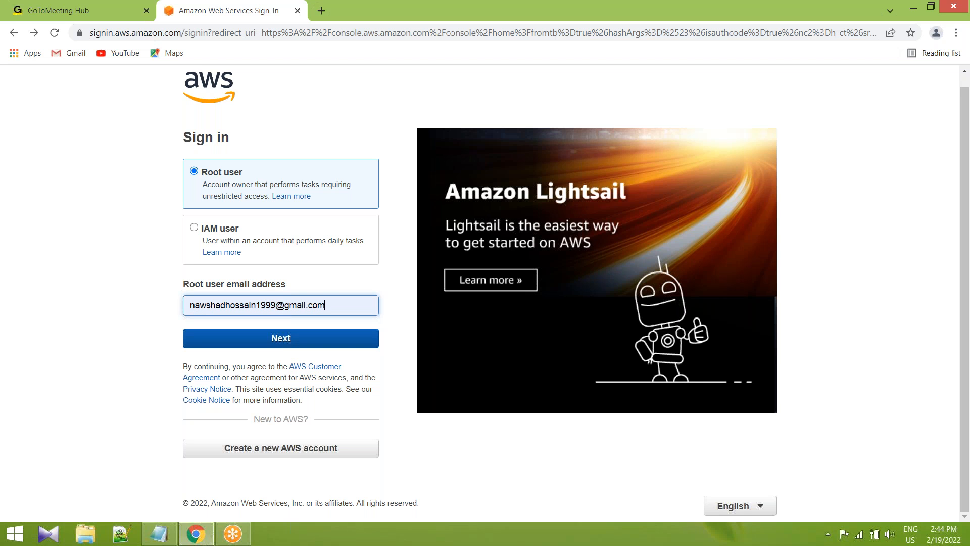
click(284, 342)
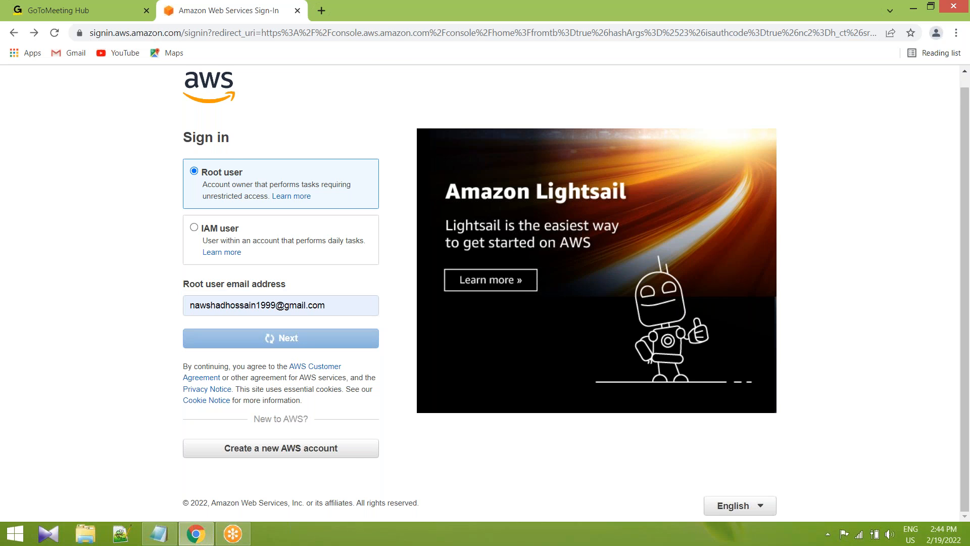
Get a new security check image, enter the characters it shows, and submit them.
click(340, 251)
click(276, 289)
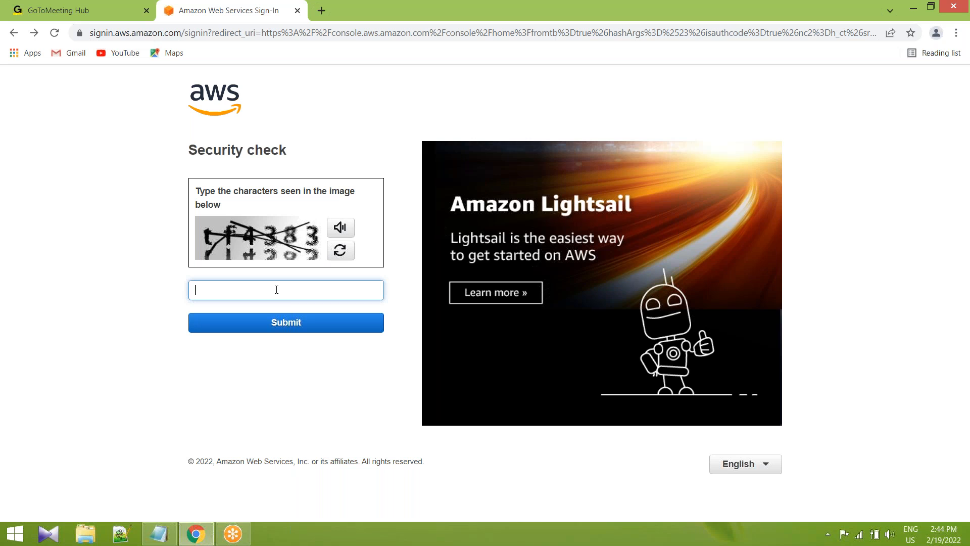
text(tf4383)
click(287, 328)
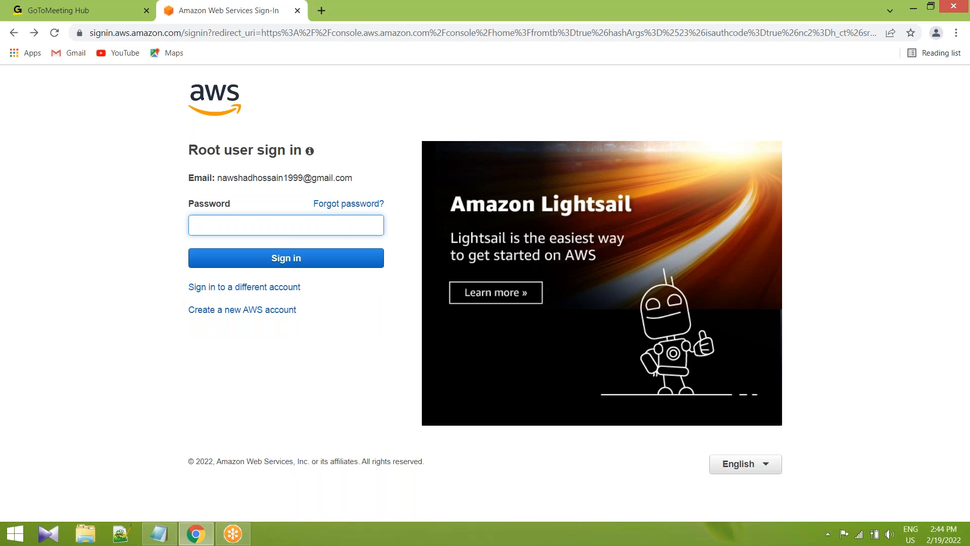
Enter the root user's account password and sign in to the AWS Management Console.
text(******)
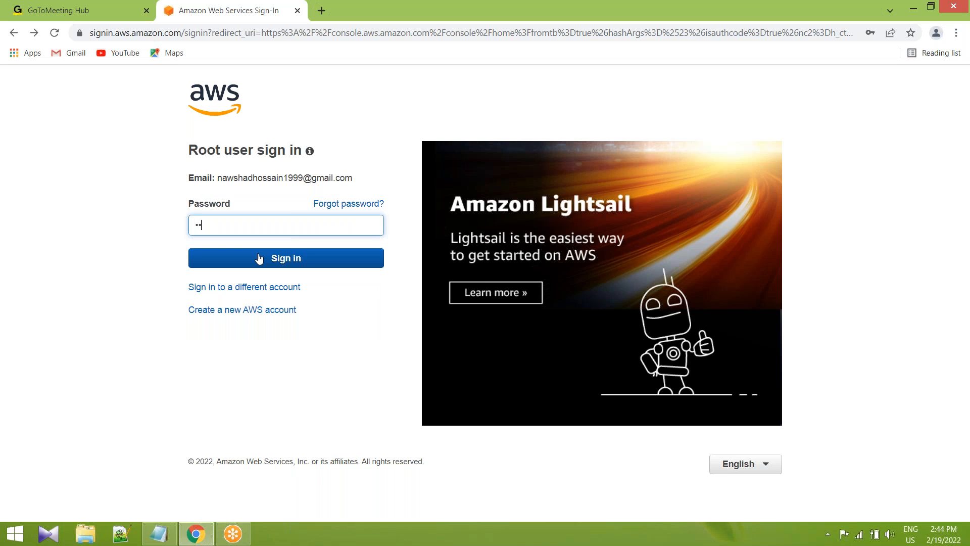
text(**)
click(260, 259)
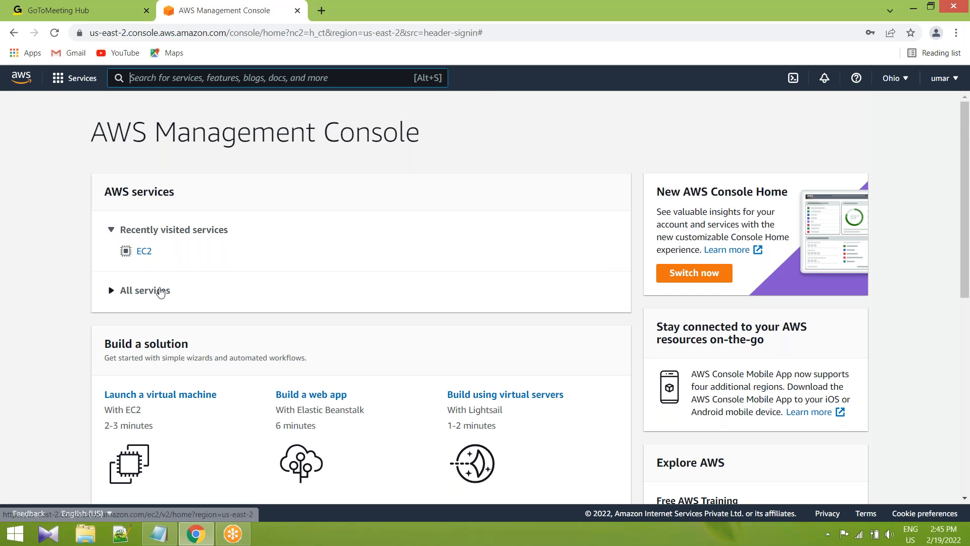
Expand All services on the console home page and open EC2 from the Compute category.
scroll(161, 293, down, 1)
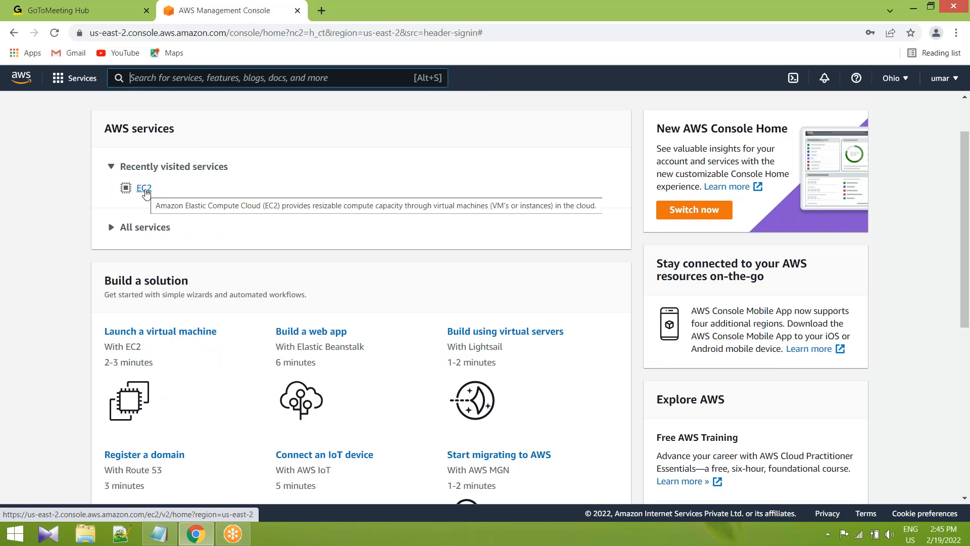
scroll(109, 293, up, 1)
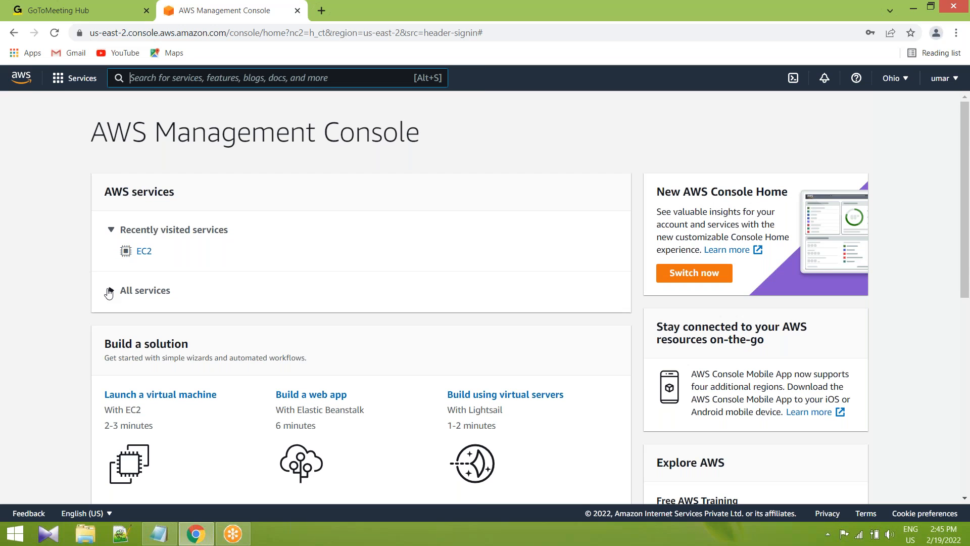
click(109, 293)
scroll(109, 293, down, 2)
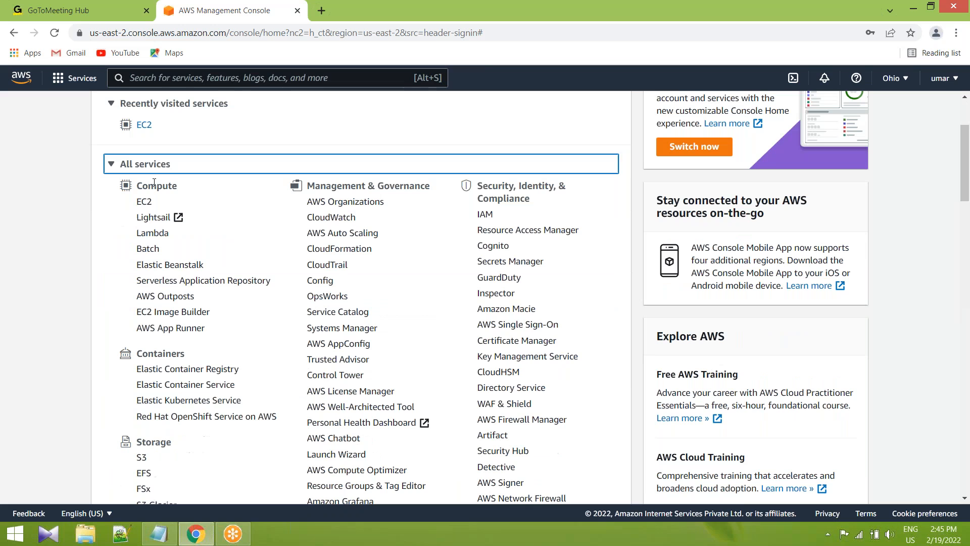
drag(148, 186, 178, 187)
click(177, 188)
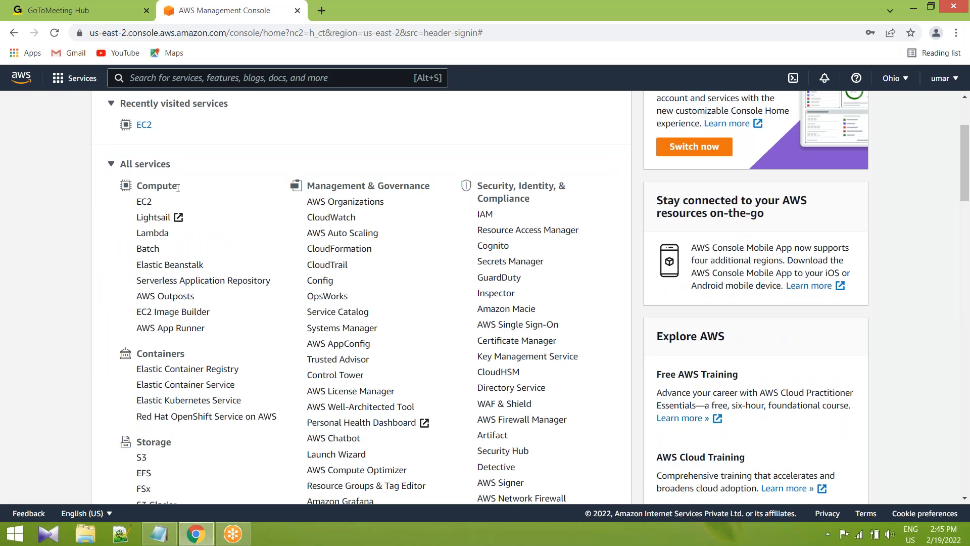
click(142, 202)
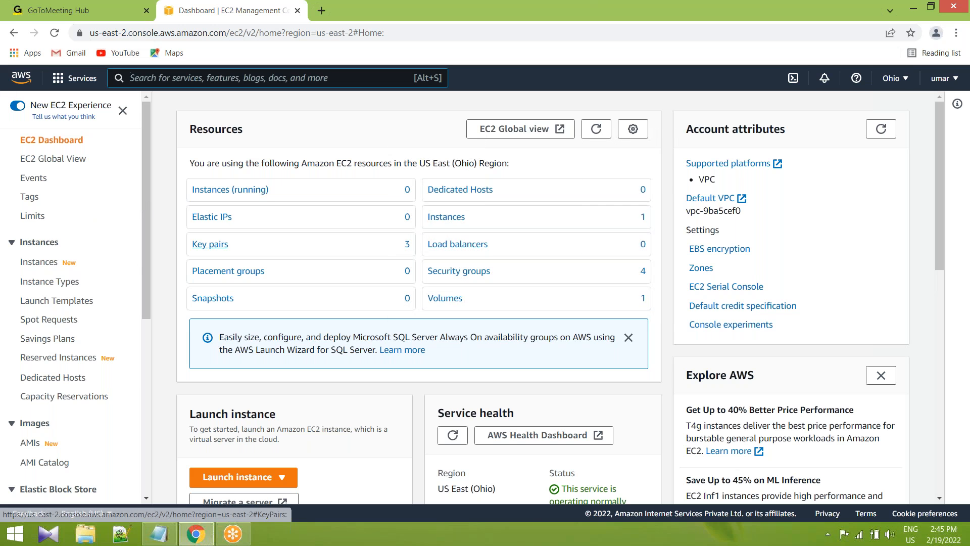
Circle Instances (running) in the EC2 dashboard's Resources with the Pen annotation tool.
click(627, 27)
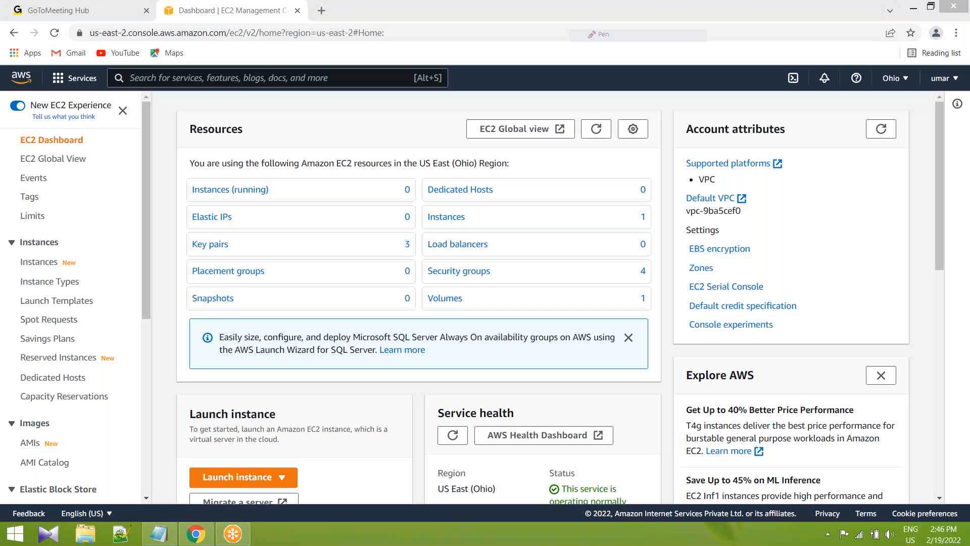
mouse_move(181, 188)
mouse_down()
mouse_move(272, 180)
mouse_move(231, 178)
mouse_up()
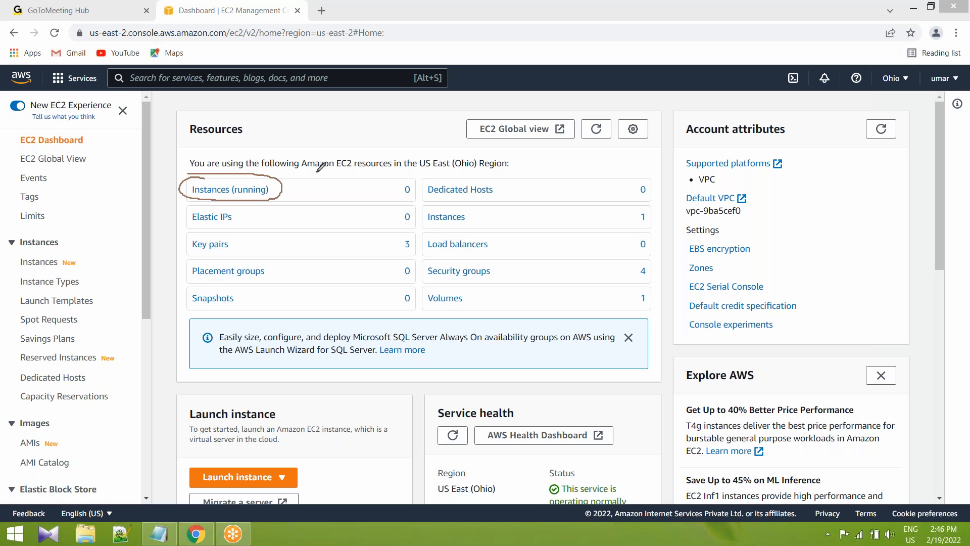
Underline "EC2 resources in the" in the dashboard's Resources description with the Pen annotation tool.
drag(340, 168, 416, 168)
drag(336, 169, 407, 166)
drag(337, 168, 417, 174)
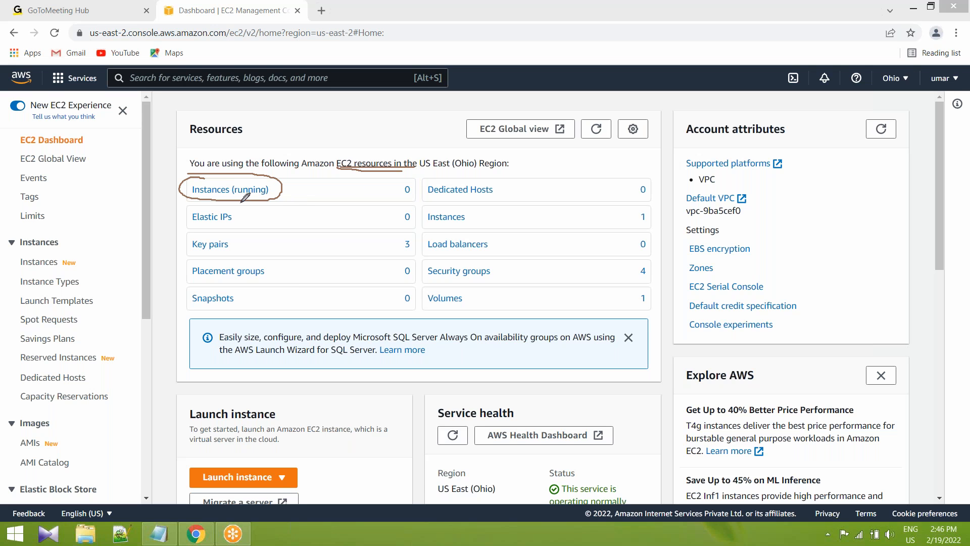
Circle Elastic IPs and Key pairs, draw a line above Snapshots, and tick Instances (running), Elastic IPs and Key pairs.
drag(273, 186, 305, 182)
mouse_move(253, 212)
mouse_down()
mouse_move(183, 218)
mouse_move(251, 222)
mouse_up()
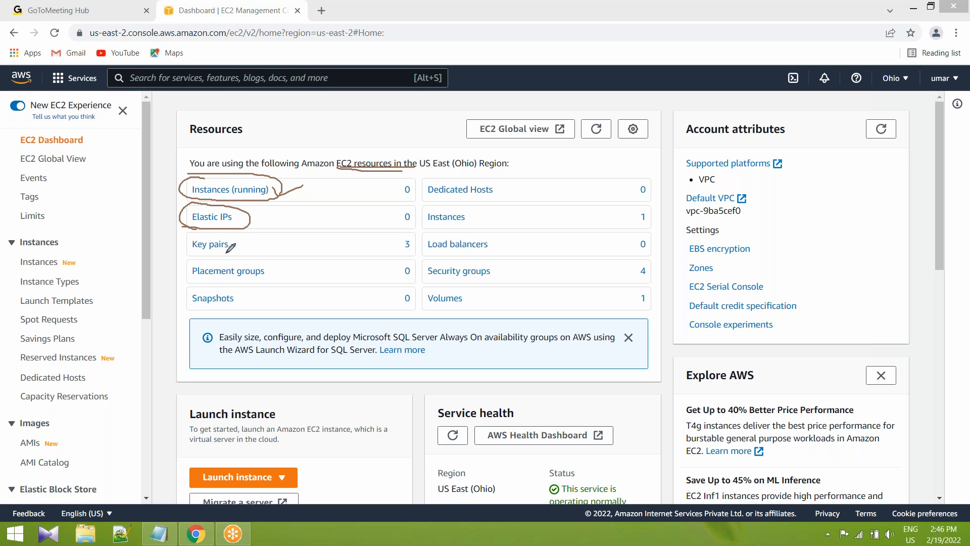
mouse_move(204, 235)
mouse_down()
mouse_move(188, 255)
mouse_move(242, 230)
mouse_move(229, 232)
mouse_up()
drag(192, 289, 229, 291)
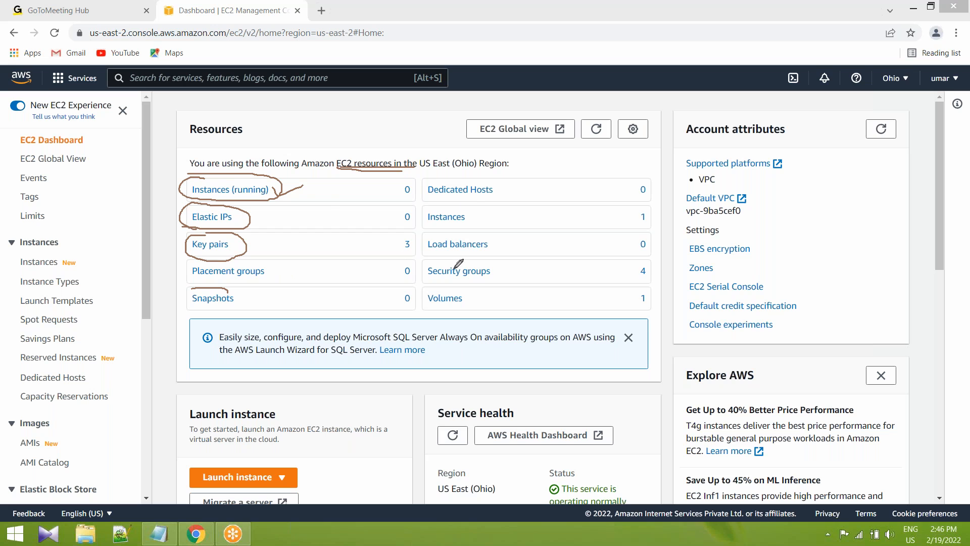
drag(277, 187, 311, 179)
drag(255, 208, 289, 207)
mouse_move(246, 245)
mouse_down()
mouse_move(251, 257)
mouse_move(290, 232)
mouse_up()
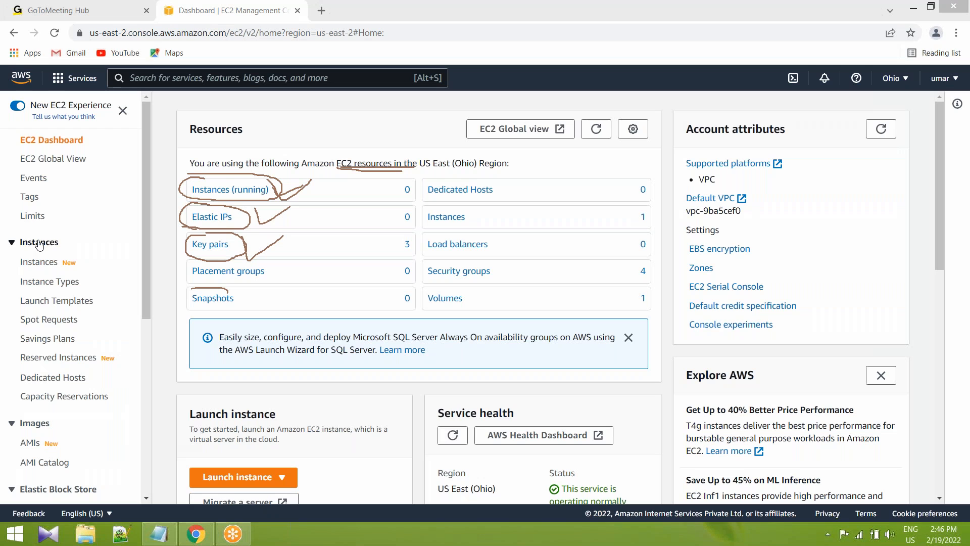
Open the EC2 Instances list and clear all pen annotations from the screen.
click(39, 262)
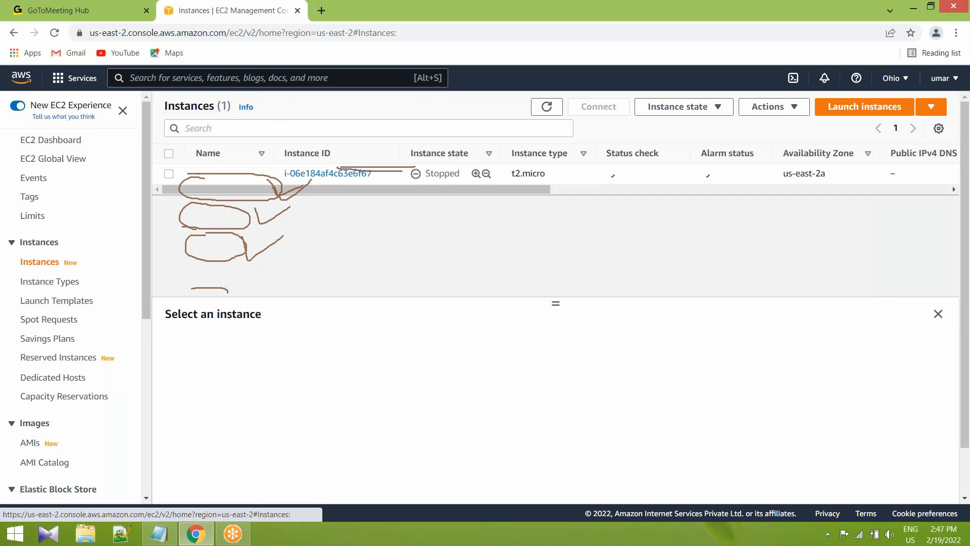
click(640, 10)
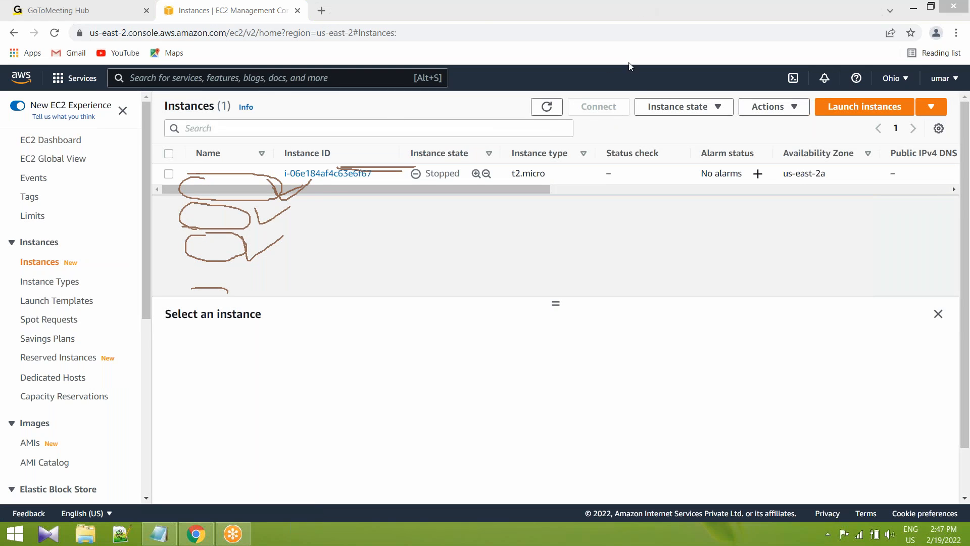
click(625, 95)
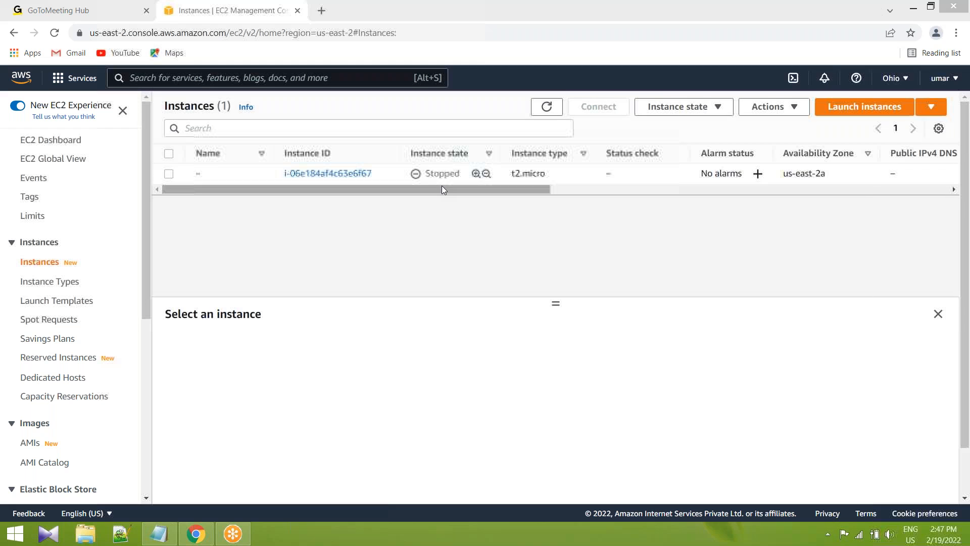
click(424, 189)
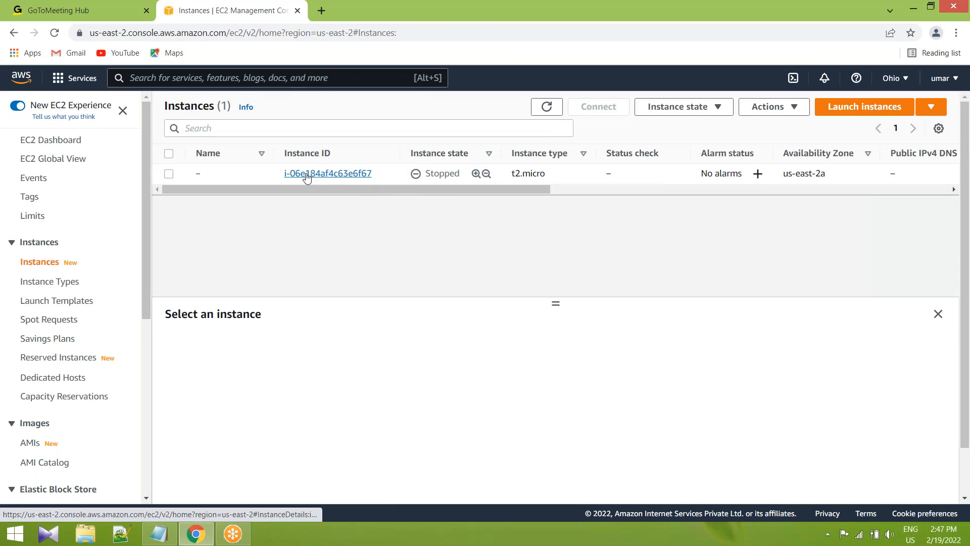
Select and deselect the listed instance, and view the available Instance state options.
click(169, 174)
click(169, 174)
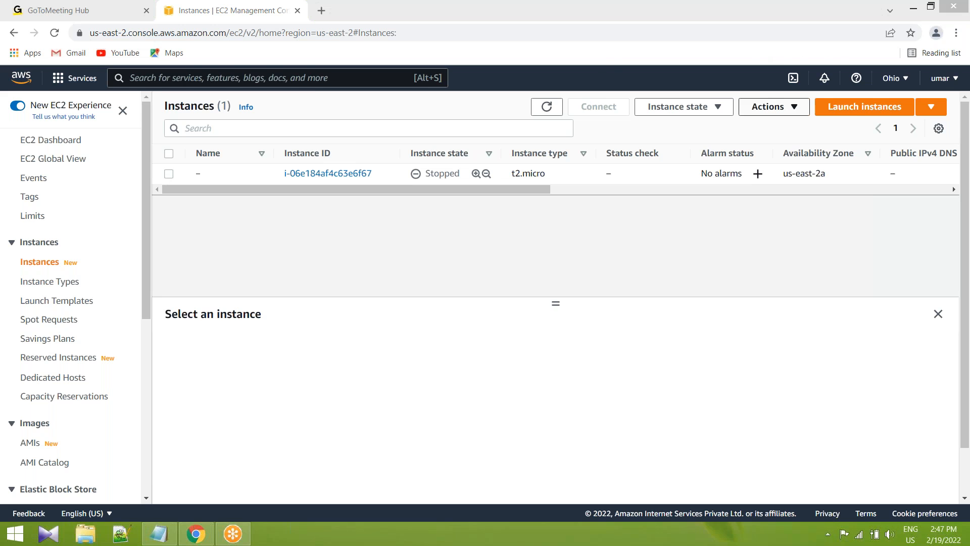
click(715, 110)
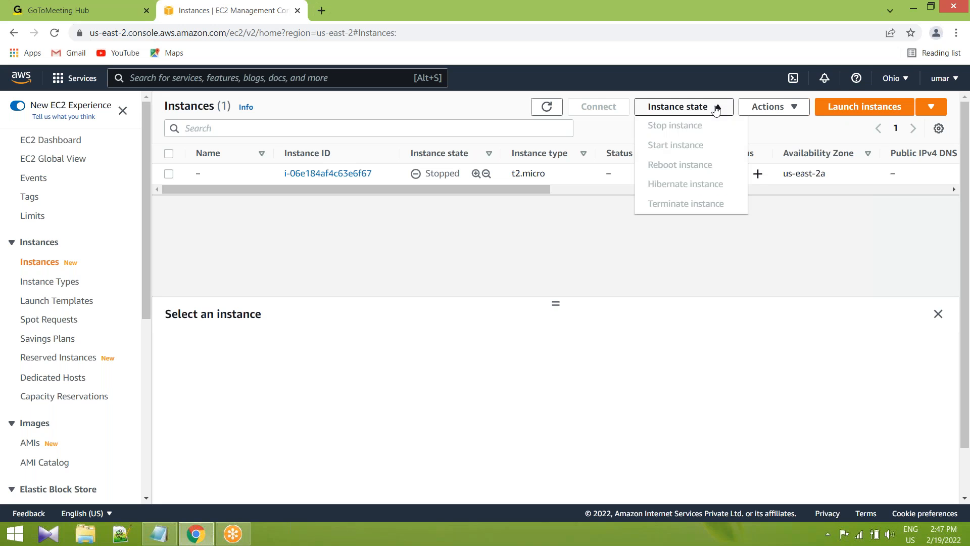
click(716, 109)
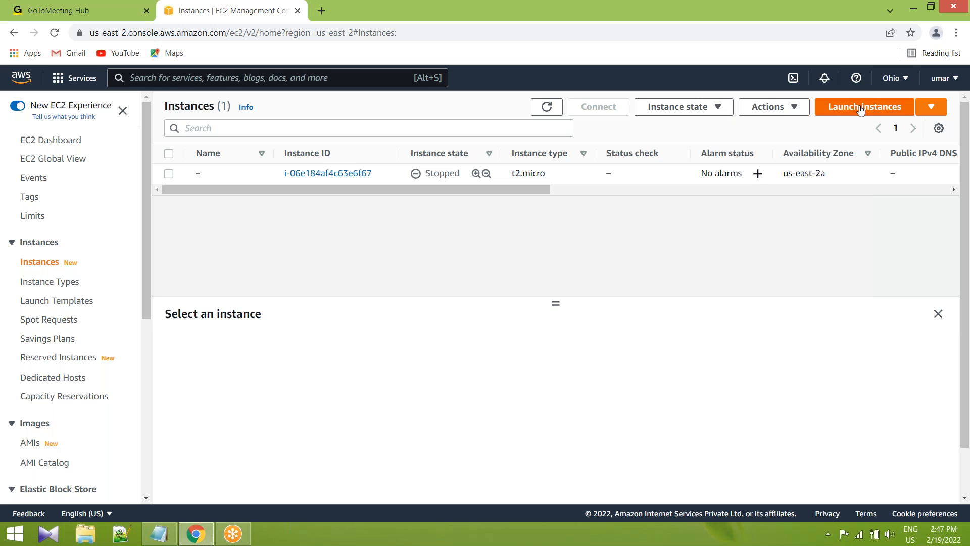
Start the launch instance wizard and skim the Quick Start machine images as far as Ubuntu Server.
click(861, 108)
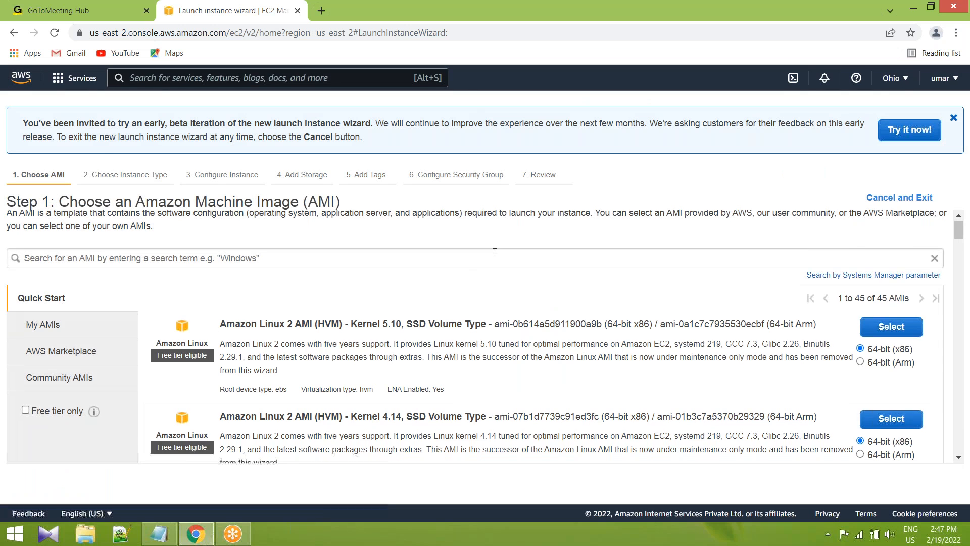
scroll(350, 297, down, 1)
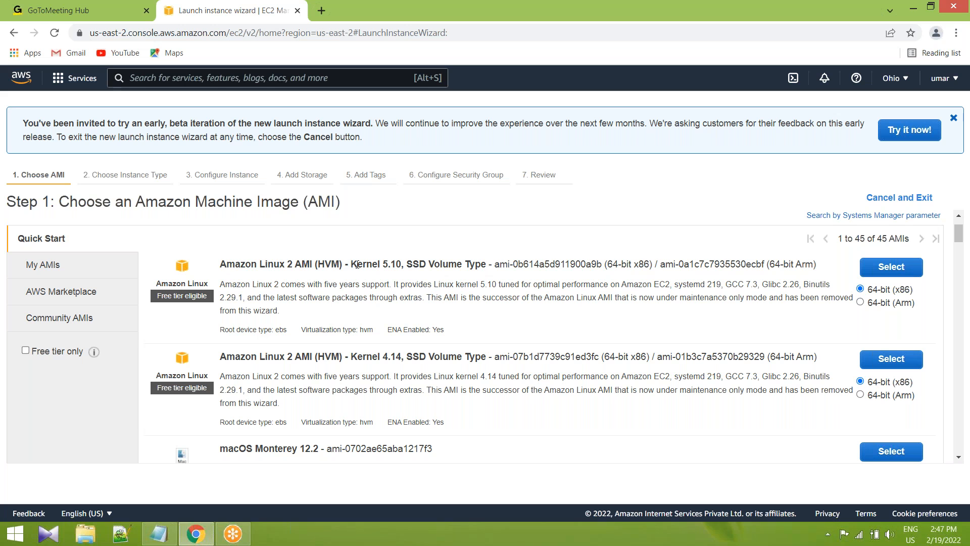
scroll(306, 286, down, 4)
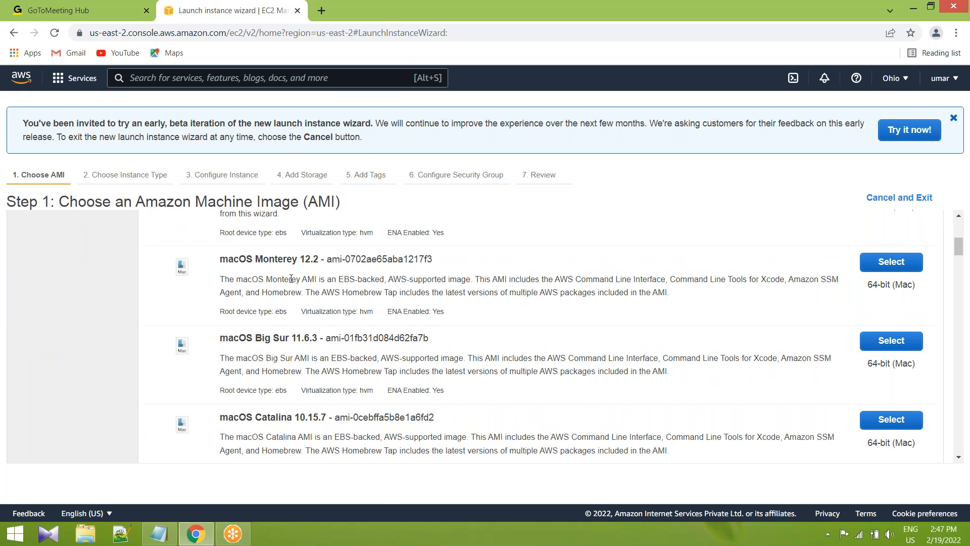
scroll(291, 278, down, 5)
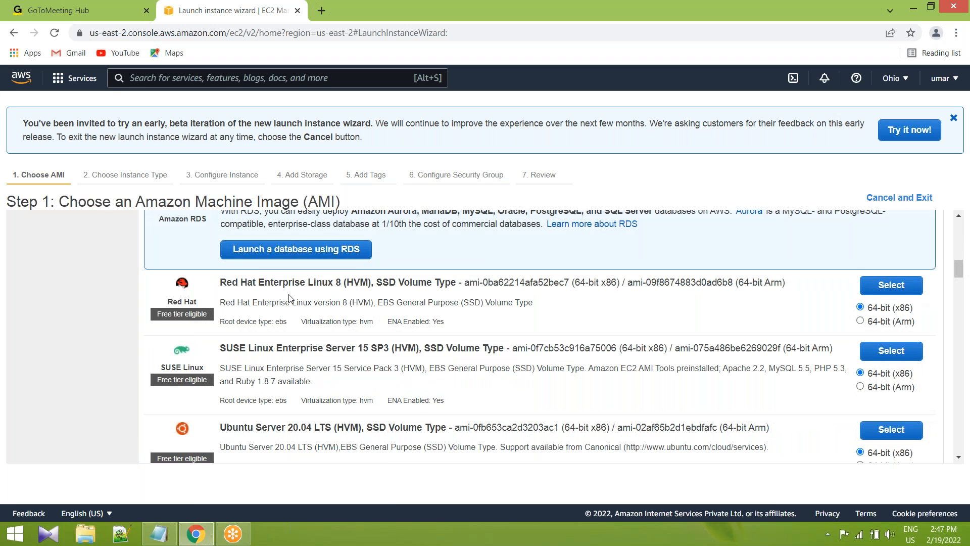
scroll(286, 298, up, 6)
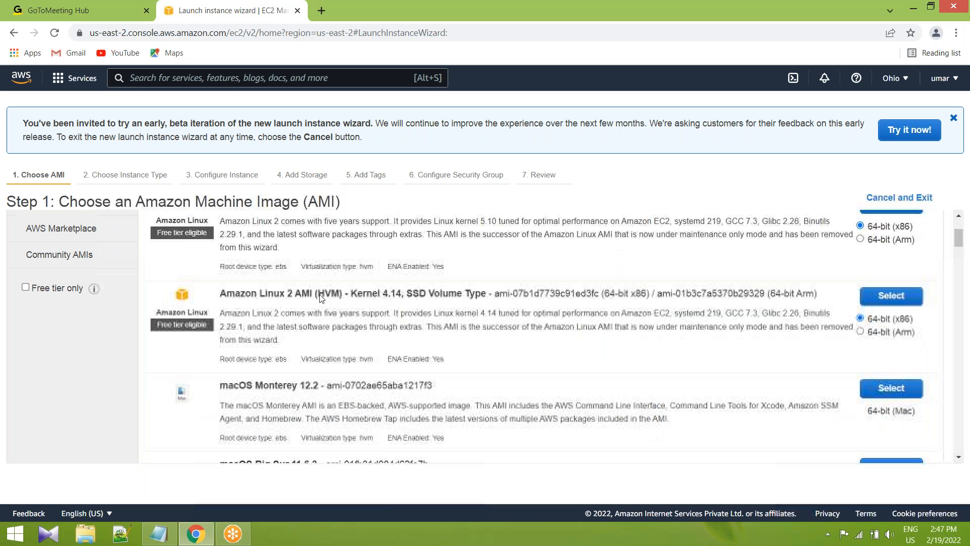
scroll(500, 307, up, 3)
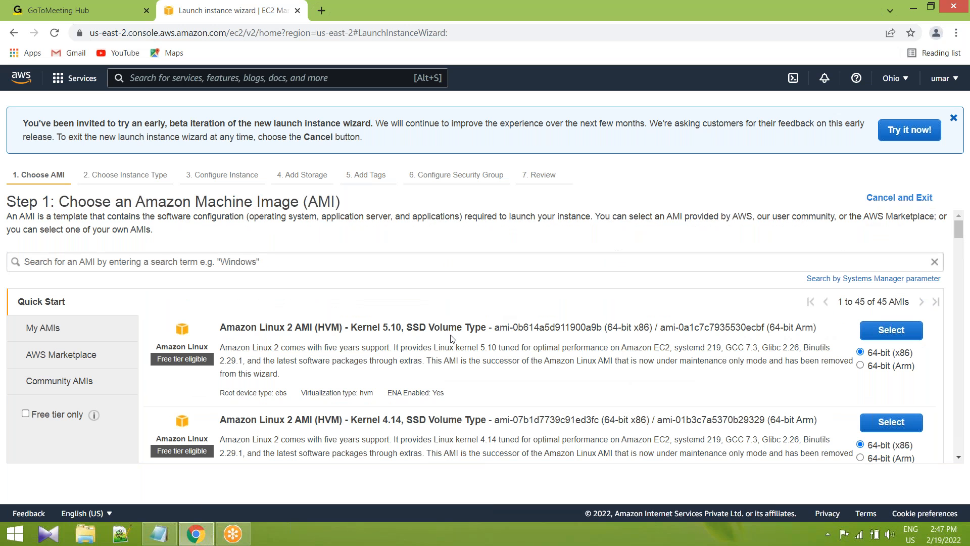
Examine the Amazon Linux, macOS, Red Hat, SUSE, Ubuntu and Windows Server images in the Quick Start list.
scroll(285, 300, down, 1)
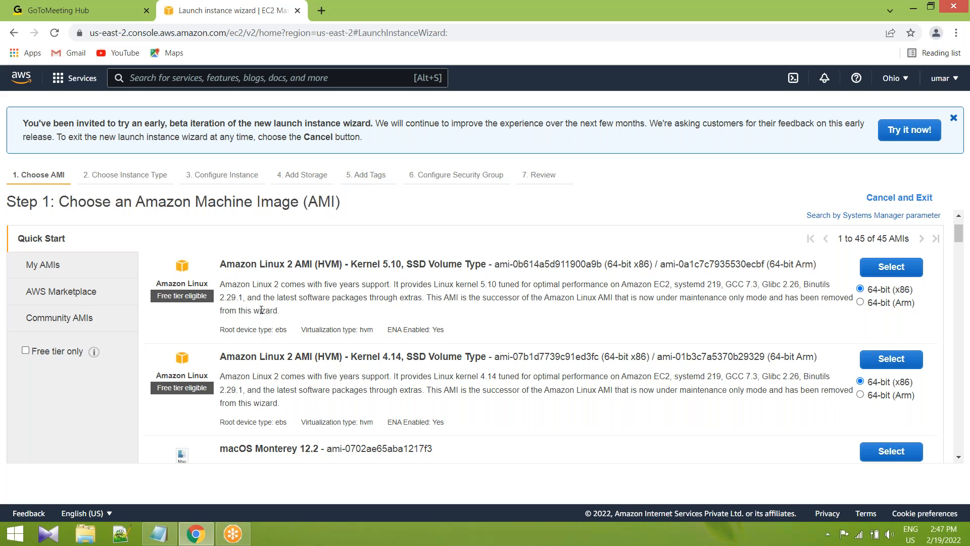
scroll(261, 310, down, 1)
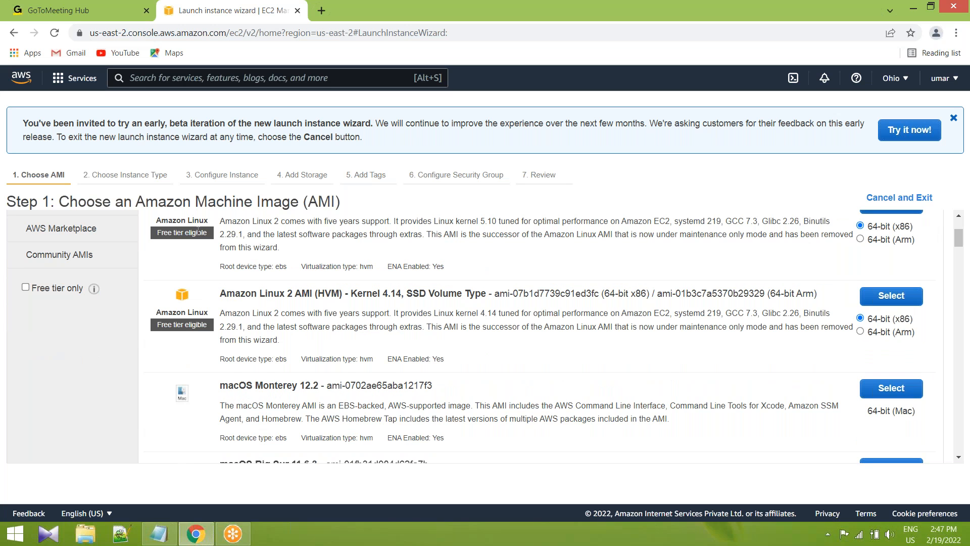
scroll(210, 314, up, 1)
scroll(204, 399, down, 2)
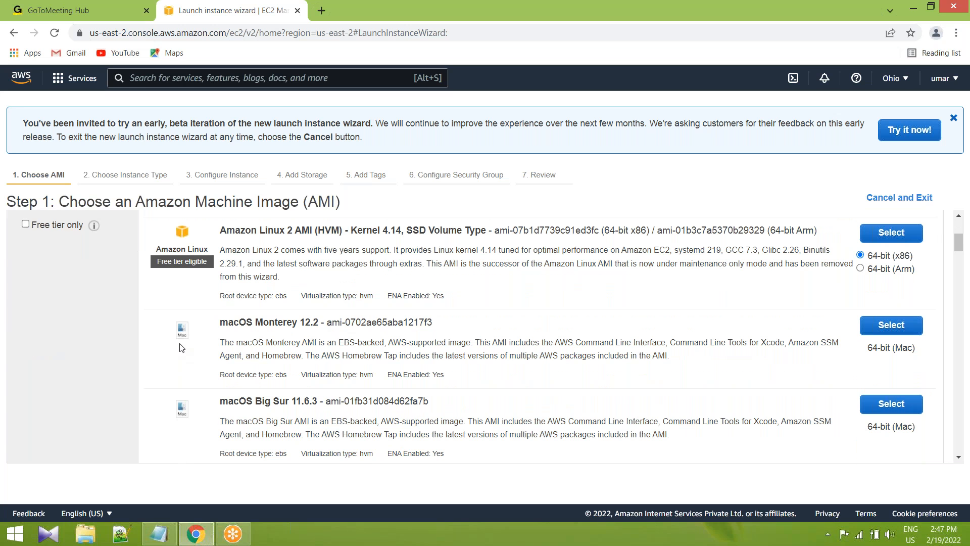
scroll(332, 337, down, 1)
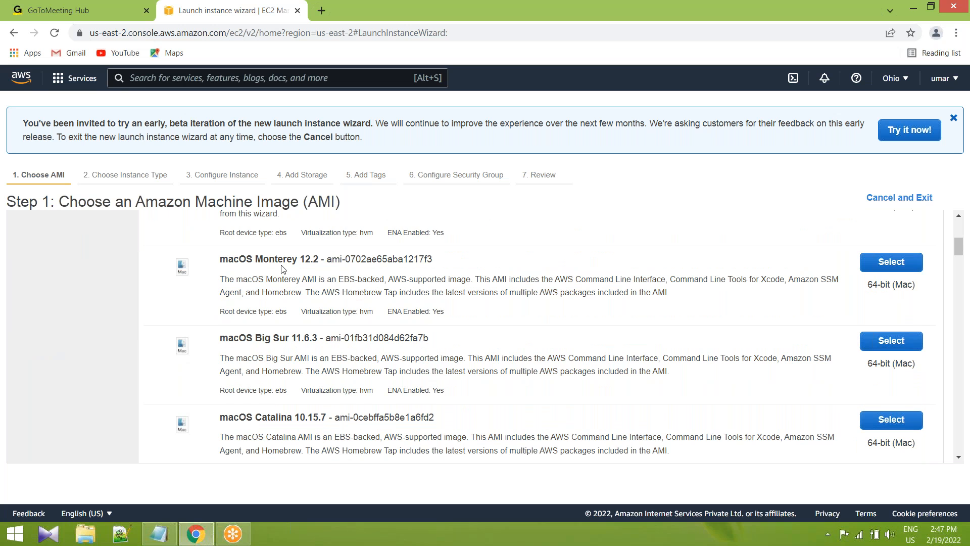
scroll(248, 303, down, 4)
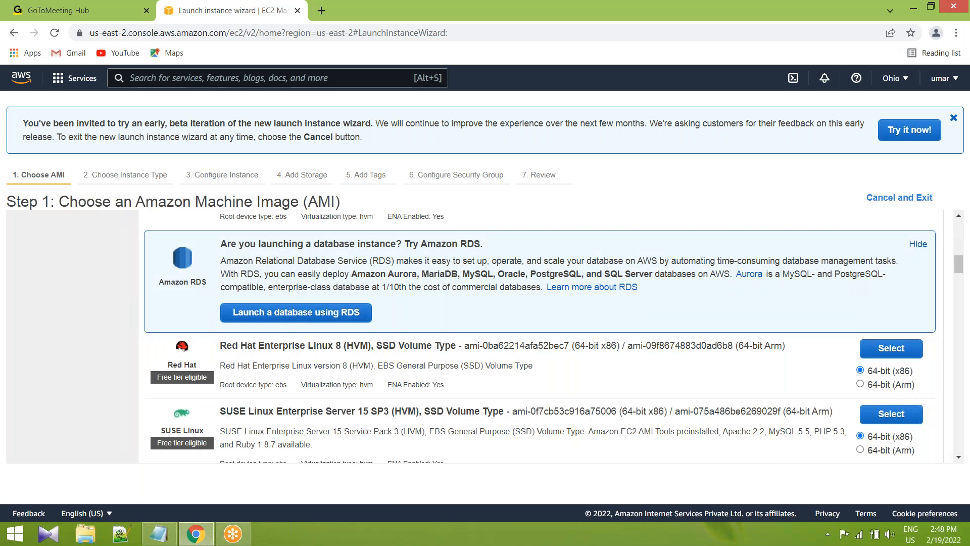
scroll(220, 336, down, 3)
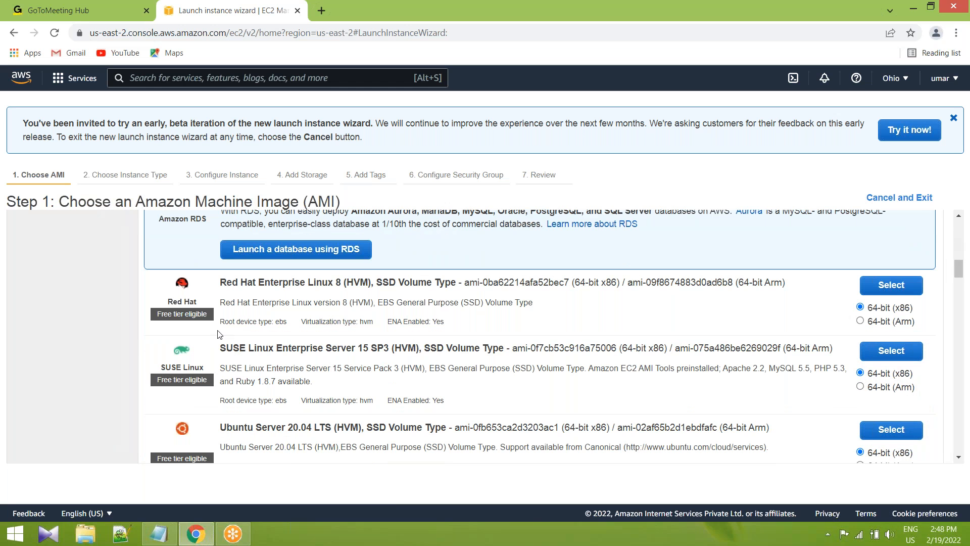
scroll(221, 336, down, 3)
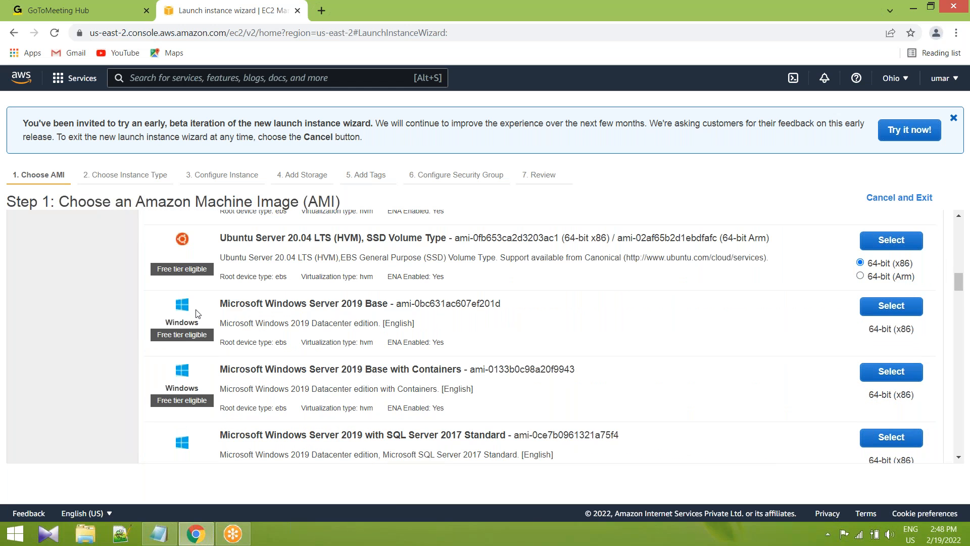
scroll(218, 333, down, 3)
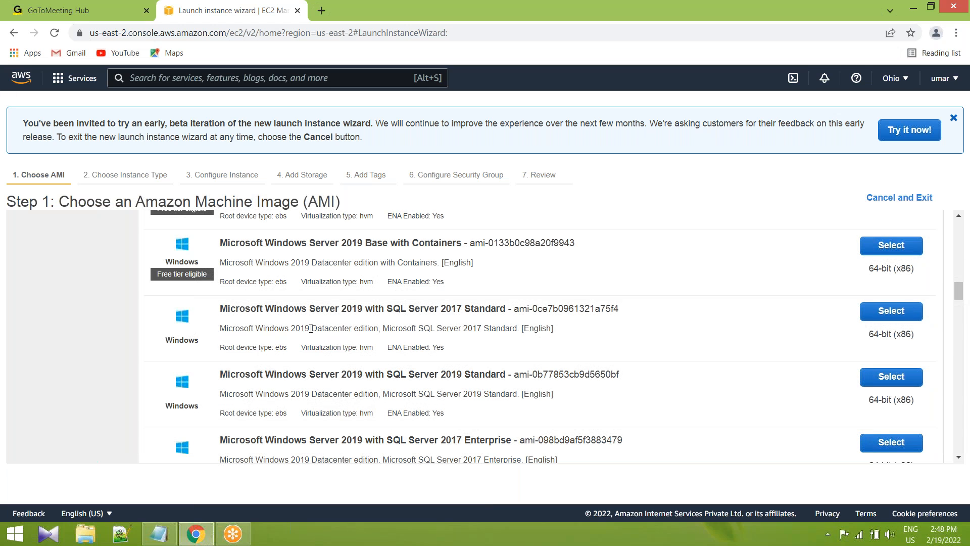
scroll(310, 328, up, 1)
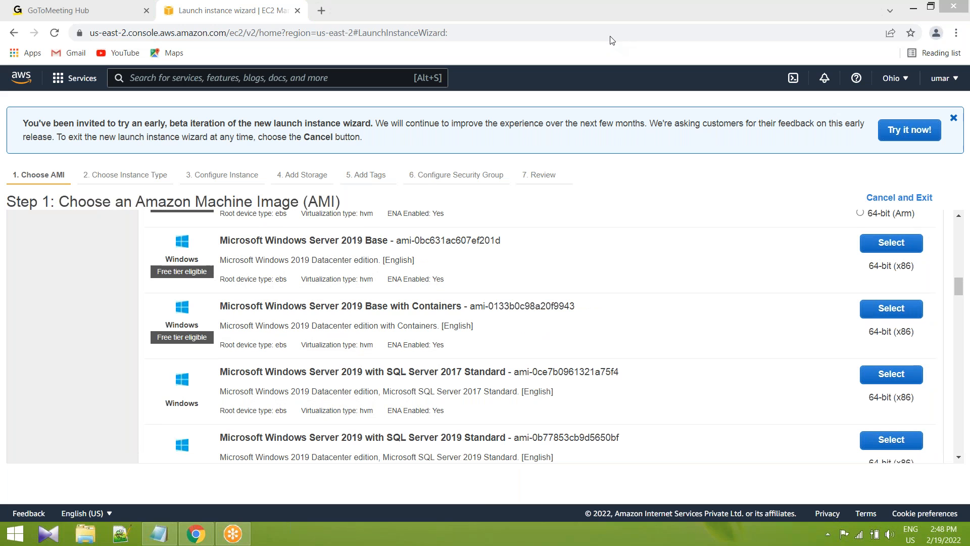
Circle the Windows logo and underline the Microsoft Windows Server 2019 Base with Containers title in pen, and clear the marks.
mouse_move(188, 293)
mouse_down()
mouse_move(151, 324)
mouse_move(215, 358)
mouse_move(201, 295)
mouse_move(295, 312)
mouse_up()
drag(413, 317, 573, 322)
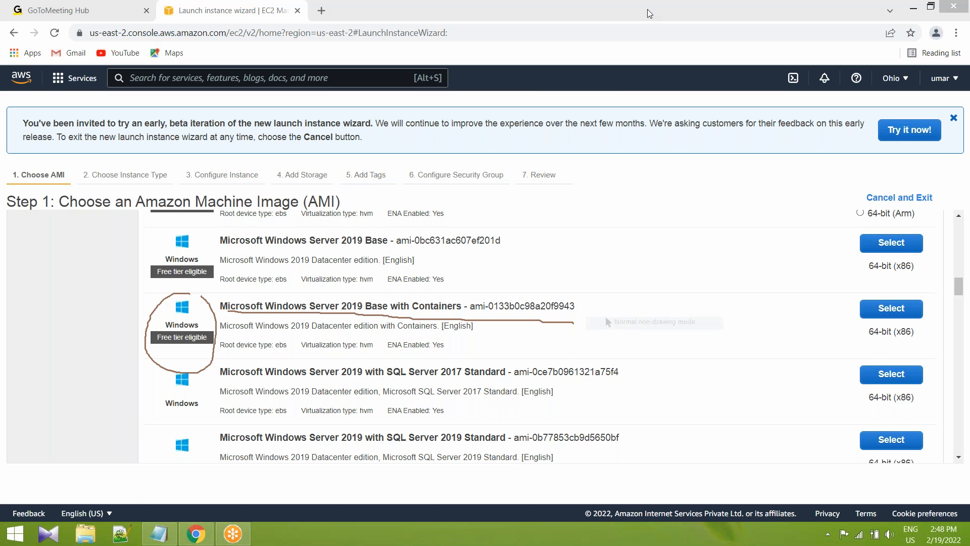
click(622, 88)
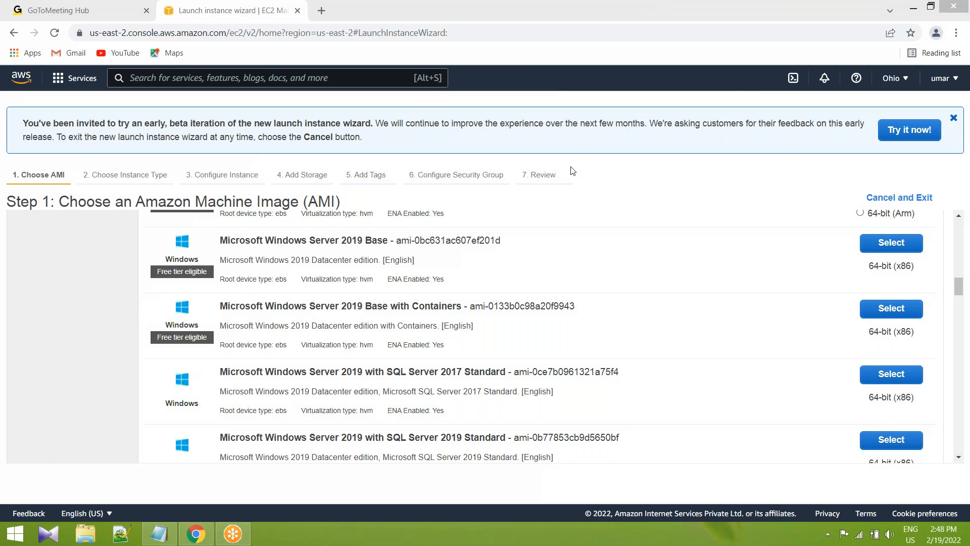
Choose the Microsoft Windows Server 2019 Base image for the new instance.
drag(226, 306, 555, 307)
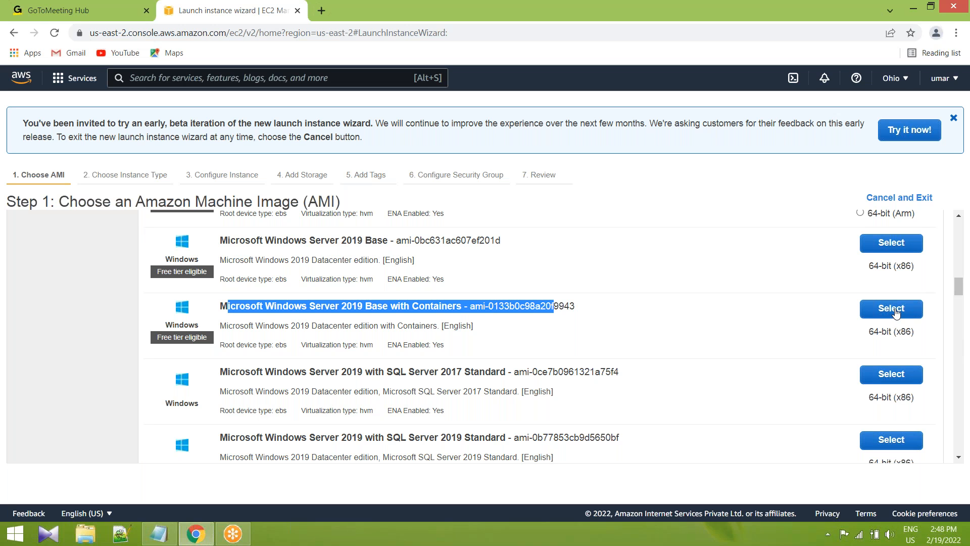
click(444, 314)
scroll(323, 314, up, 1)
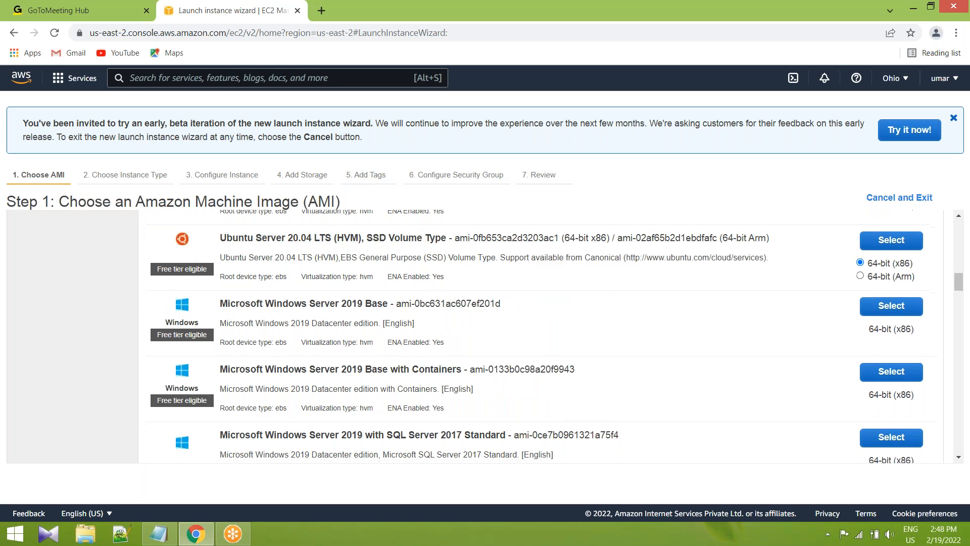
drag(235, 304, 448, 304)
click(560, 305)
click(890, 306)
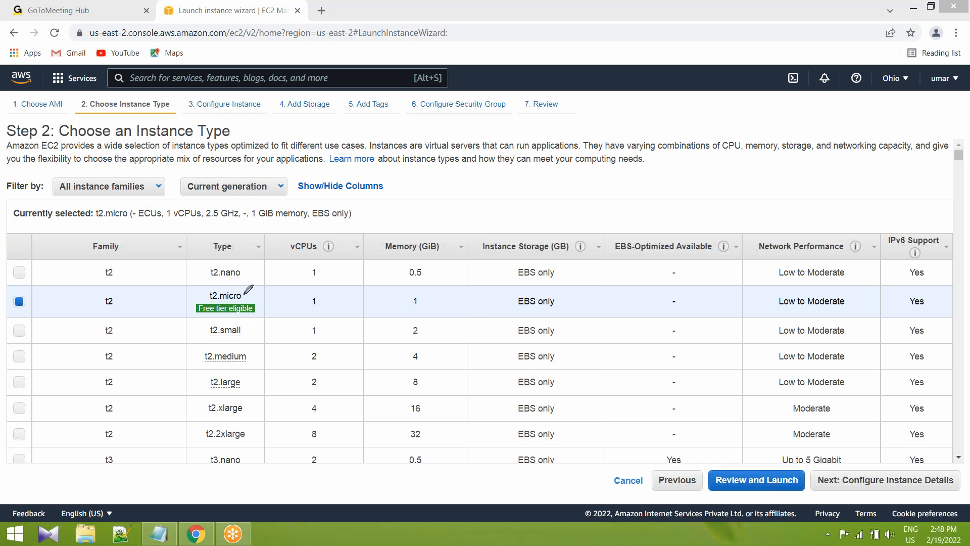
Circle the free-tier t2.micro type in pen, tick the types from t2.small to t3.nano, and clear the marks.
mouse_move(225, 280)
mouse_down()
mouse_move(188, 304)
mouse_move(222, 316)
mouse_move(255, 306)
mouse_move(207, 275)
mouse_up()
mouse_move(246, 328)
mouse_down()
mouse_move(257, 328)
mouse_move(267, 357)
mouse_move(259, 412)
mouse_move(273, 449)
mouse_up()
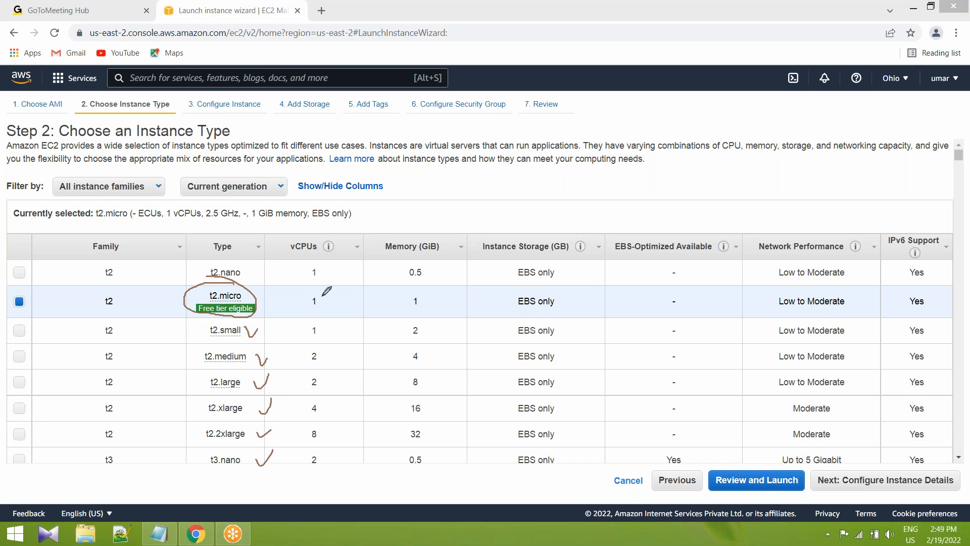
click(627, 92)
Look over the free-tier t2.micro entry and the t2 and t3 types in the instance type table.
mouse_move(227, 307)
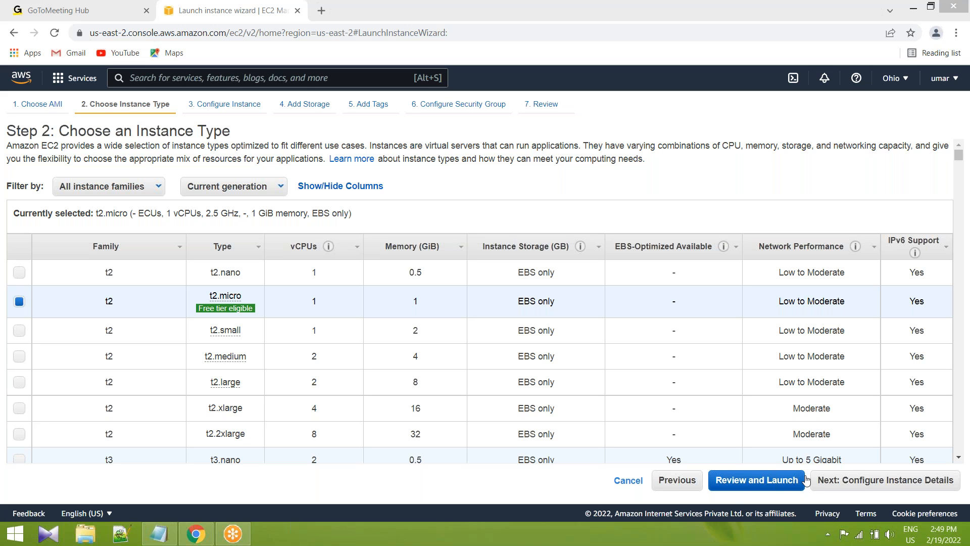
click(959, 457)
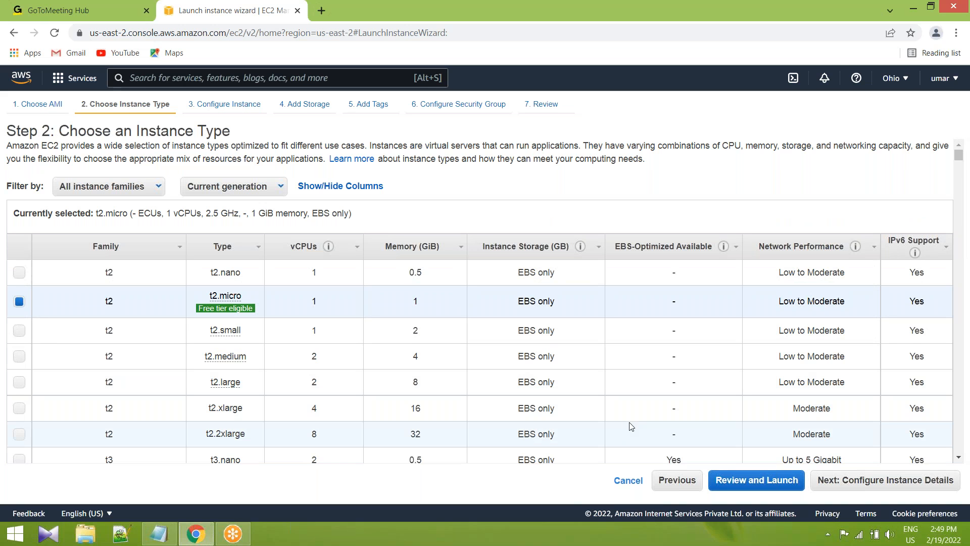
scroll(637, 429, down, 1)
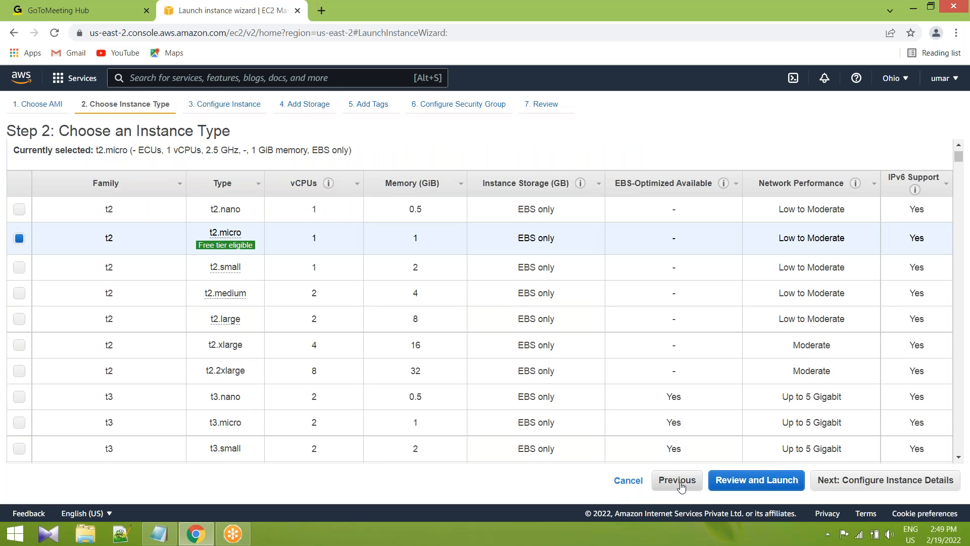
Proceed to the instance details, try 200 as the number of instances, and set it back to 1.
click(878, 481)
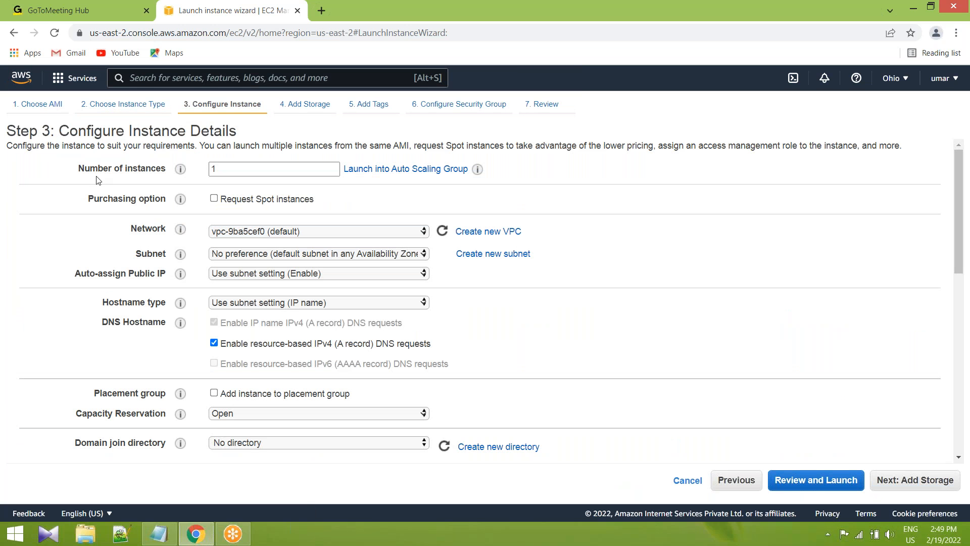
drag(84, 168, 157, 168)
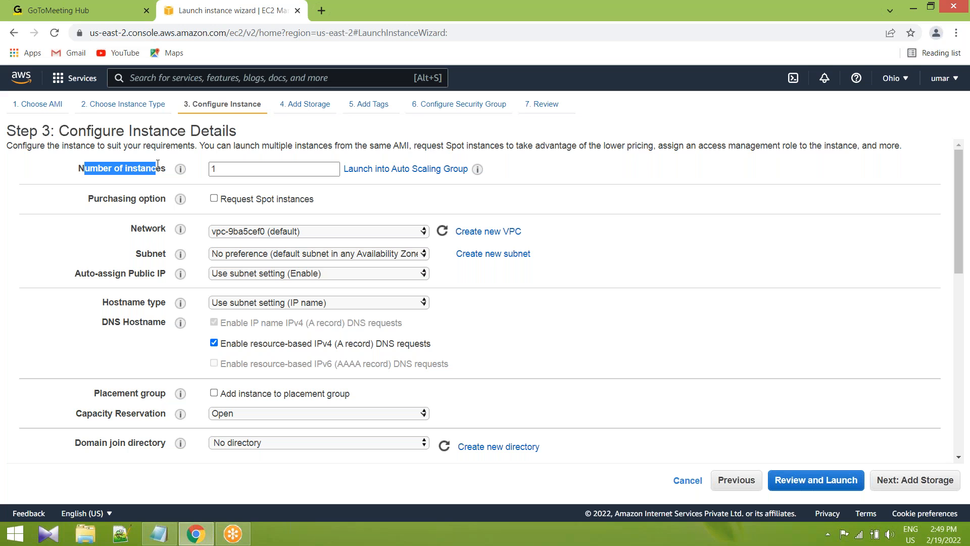
double_click(213, 169)
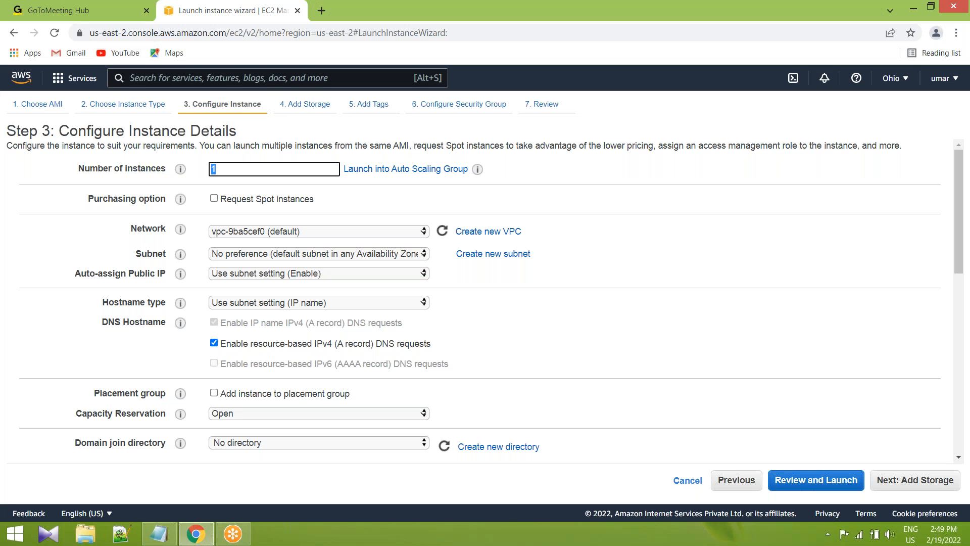
text(200)
key(BackSpace)
key(BackSpace)
text(1)
key(BackSpace)
text(2)
Compare MY-VPC with the default VPC in the network choices, and select the default VPC for the instance.
click(426, 234)
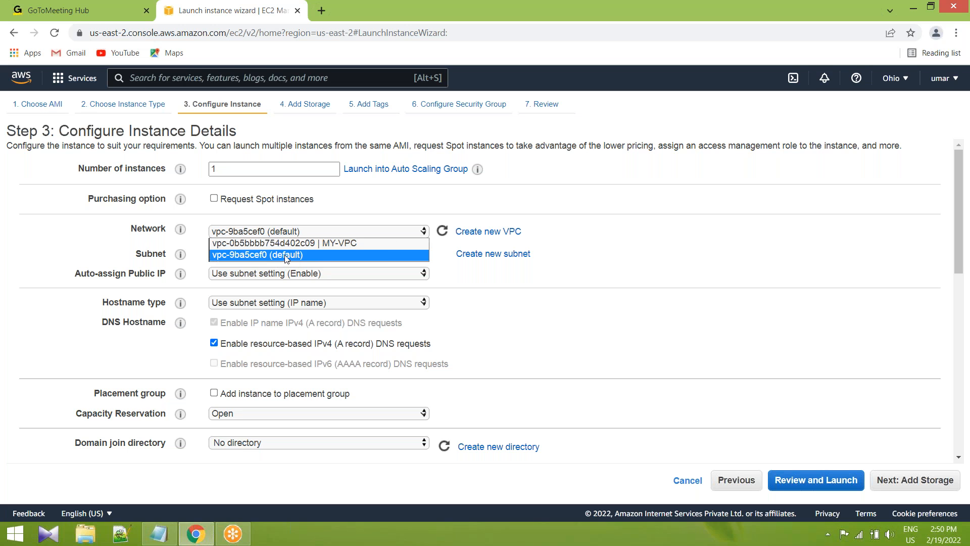
click(297, 254)
click(424, 233)
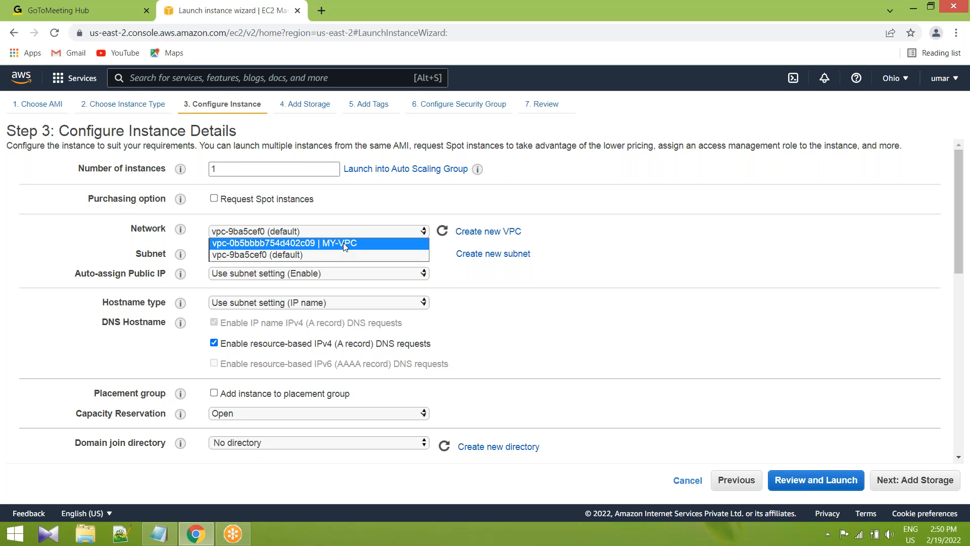
click(299, 254)
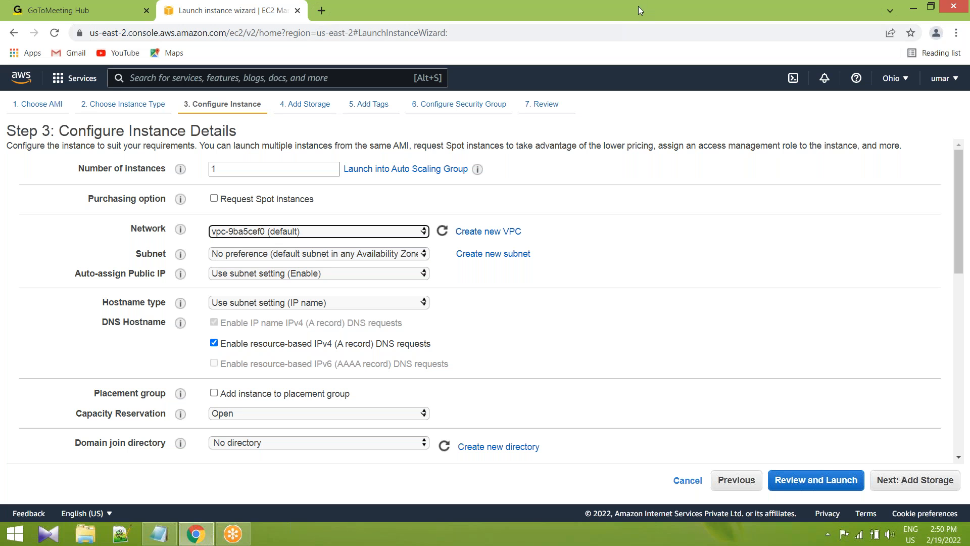
Sketch a box labelled VPC default in pen with a computer inside it, underline the label, and clear the drawing.
drag(606, 197, 617, 437)
mouse_move(604, 202)
mouse_down()
mouse_move(900, 187)
mouse_move(616, 441)
mouse_up()
drag(689, 167, 730, 165)
drag(787, 155, 787, 165)
drag(661, 226, 668, 274)
mouse_move(654, 224)
mouse_down()
mouse_move(683, 278)
mouse_move(663, 280)
mouse_move(743, 296)
mouse_move(723, 269)
mouse_up()
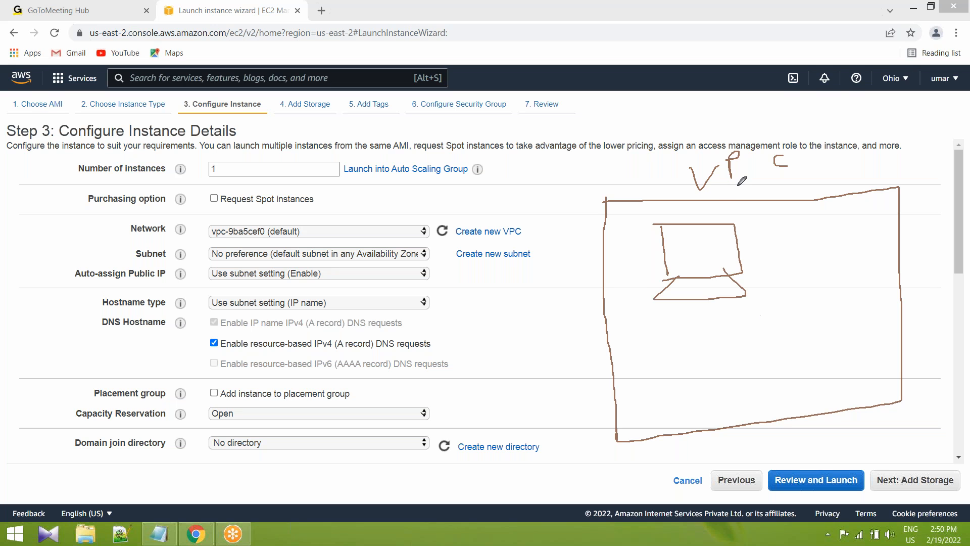
mouse_move(828, 168)
mouse_down()
mouse_move(873, 136)
mouse_move(896, 146)
mouse_up()
drag(644, 174, 682, 173)
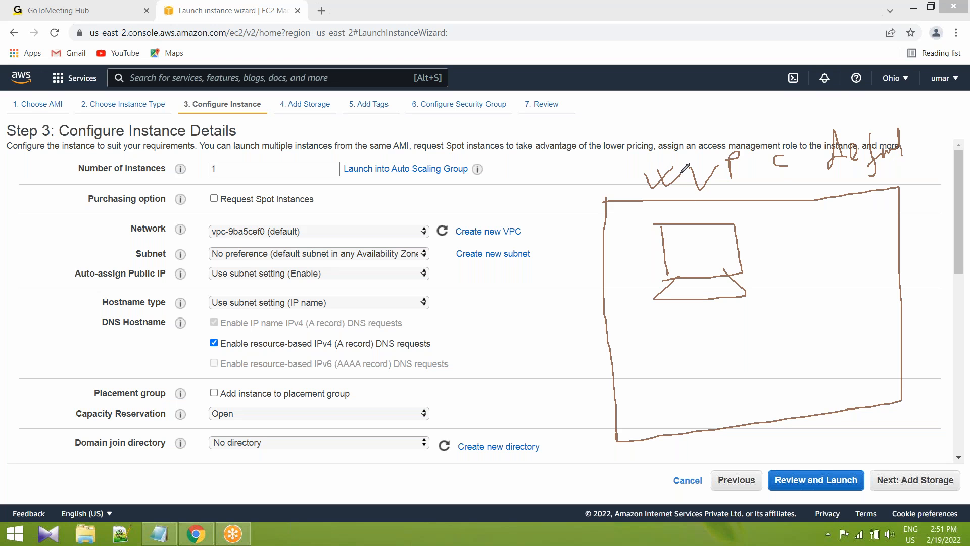
mouse_move(738, 188)
mouse_down()
mouse_move(714, 189)
mouse_move(780, 186)
mouse_up()
mouse_move(789, 235)
mouse_down()
mouse_move(824, 214)
mouse_move(803, 248)
mouse_move(825, 252)
mouse_up()
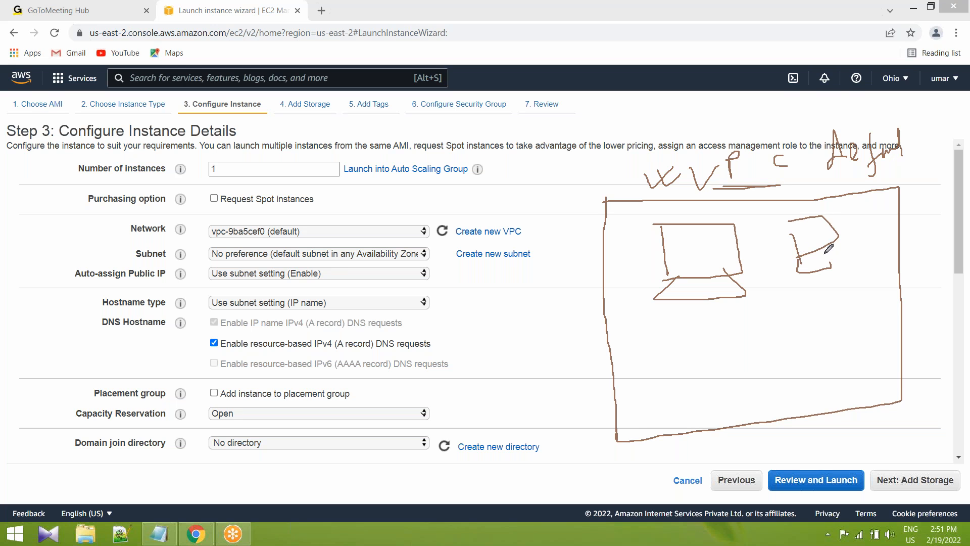
right_click(535, 177)
click(584, 183)
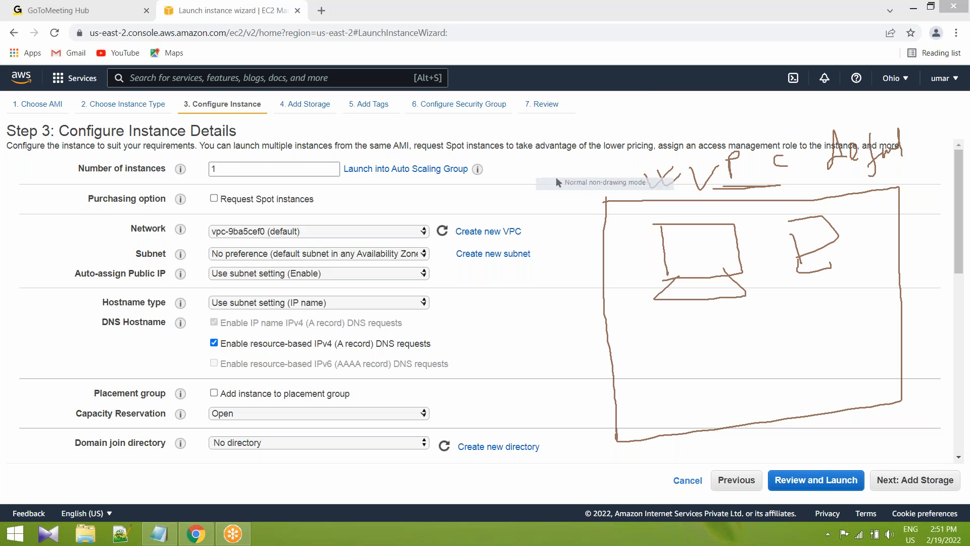
click(643, 96)
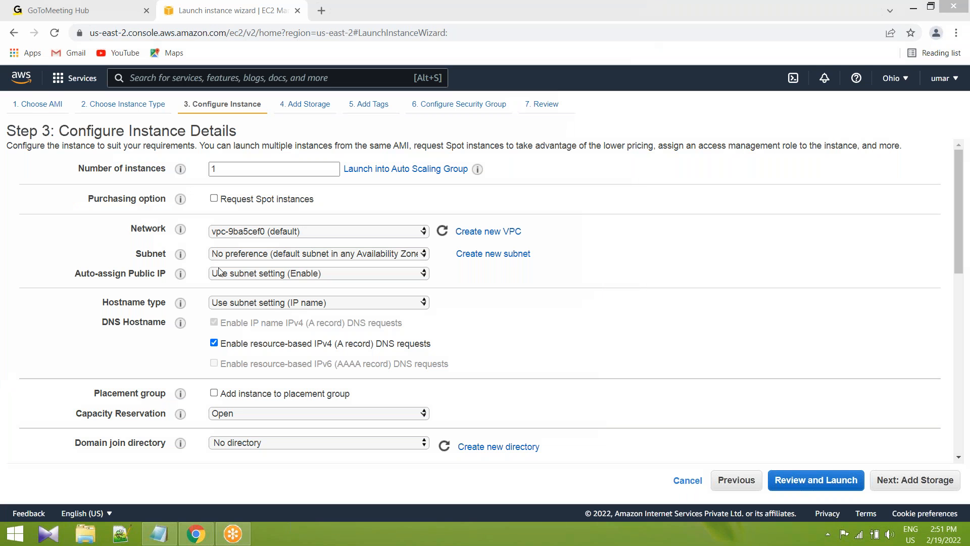
Try the default subnet in us-east-2b, and return the subnet to No preference (default subnet in any Availability Zone).
click(421, 253)
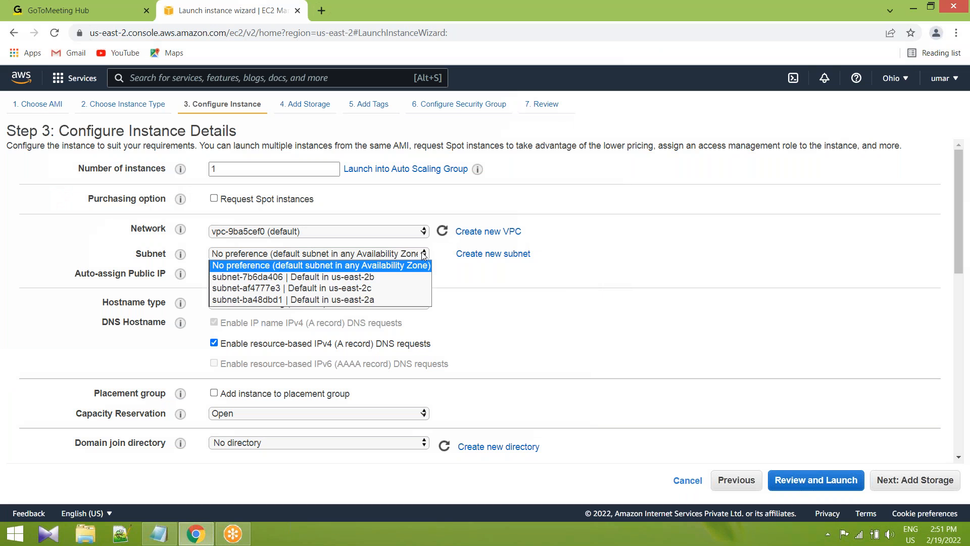
click(367, 277)
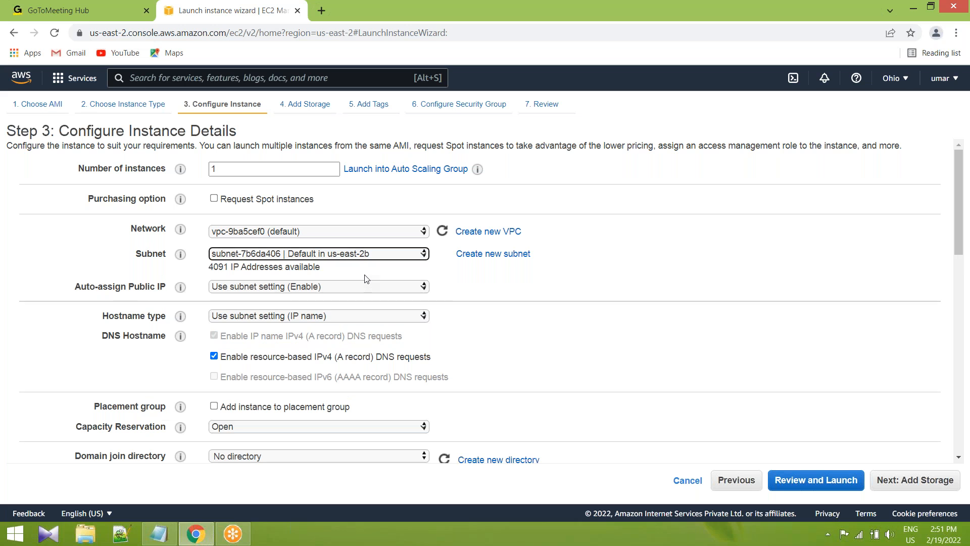
click(423, 256)
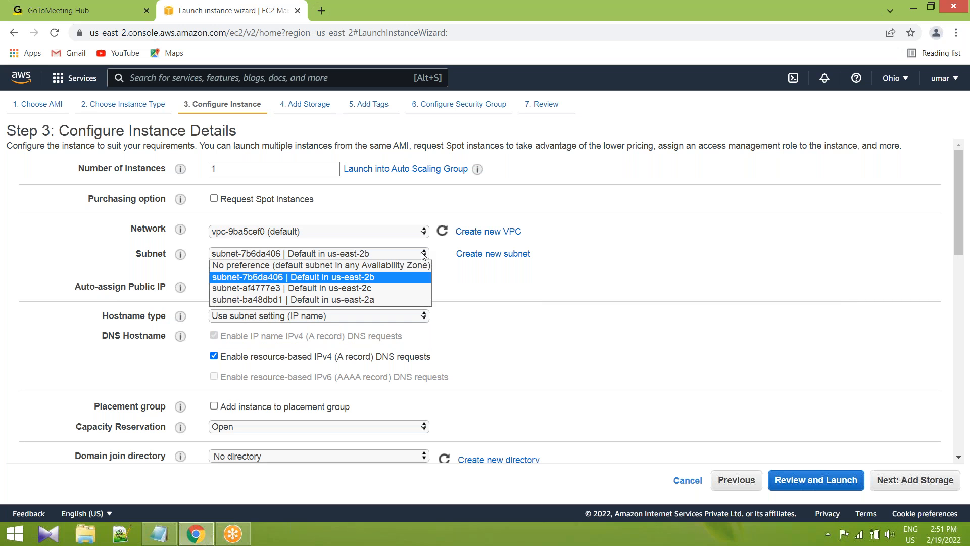
click(391, 265)
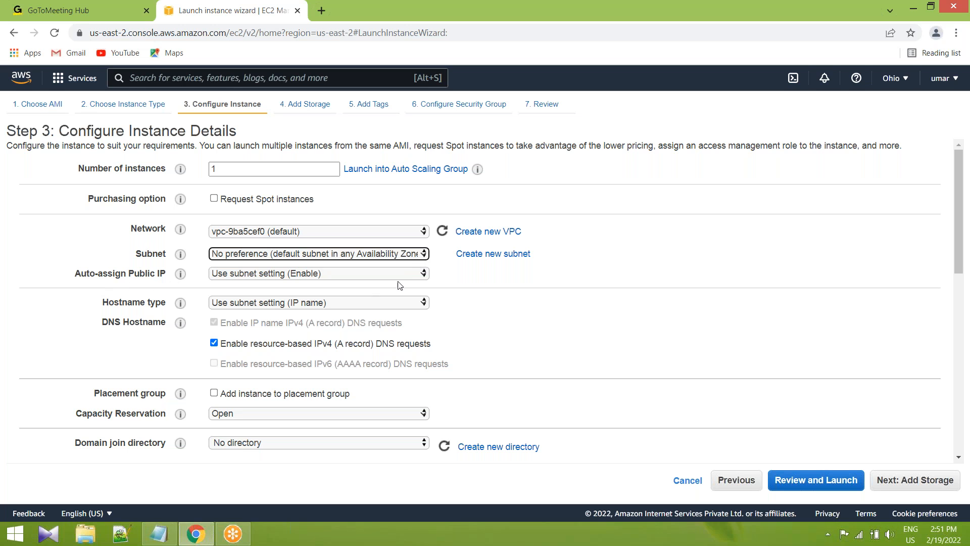
Set Auto-assign Public IP to Enable, look over the remaining instance details, and proceed to the storage settings.
click(423, 273)
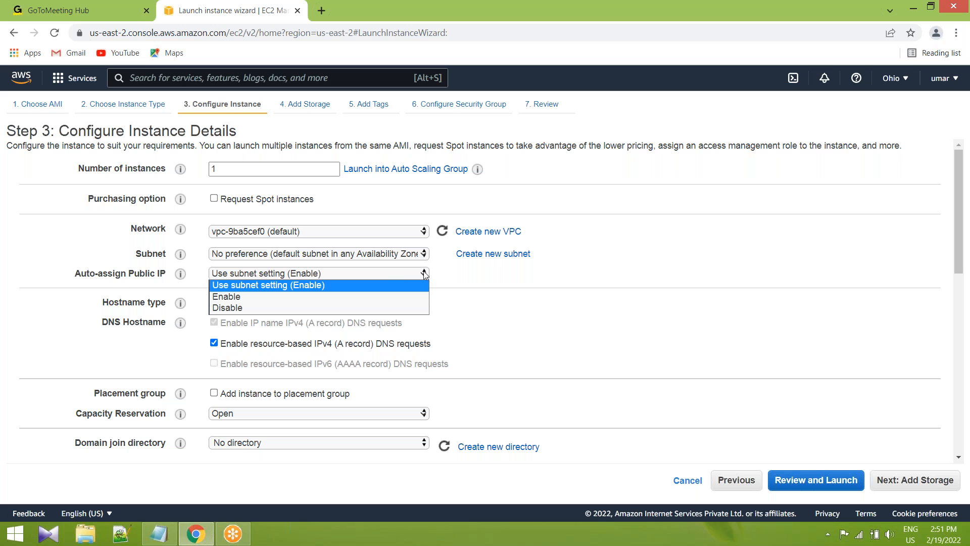
click(226, 298)
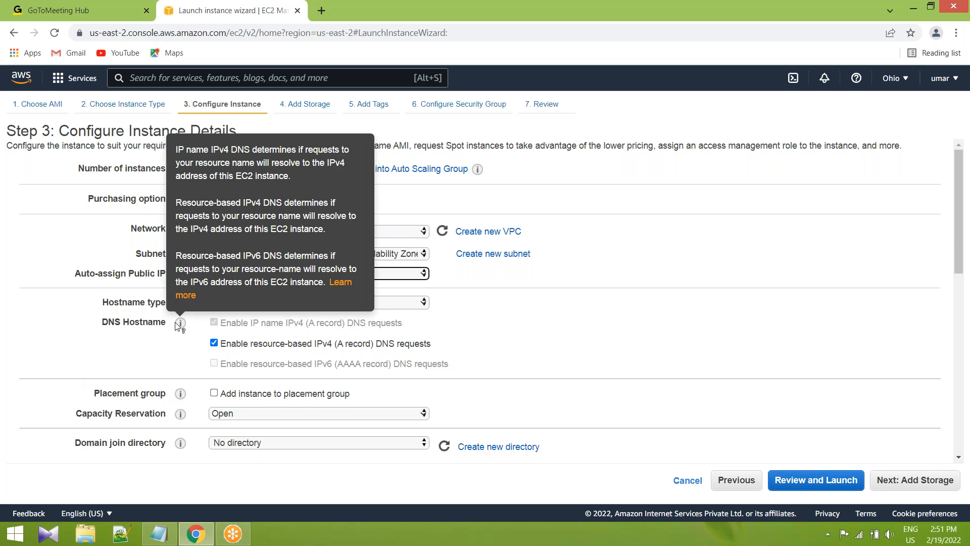
scroll(181, 278, down, 5)
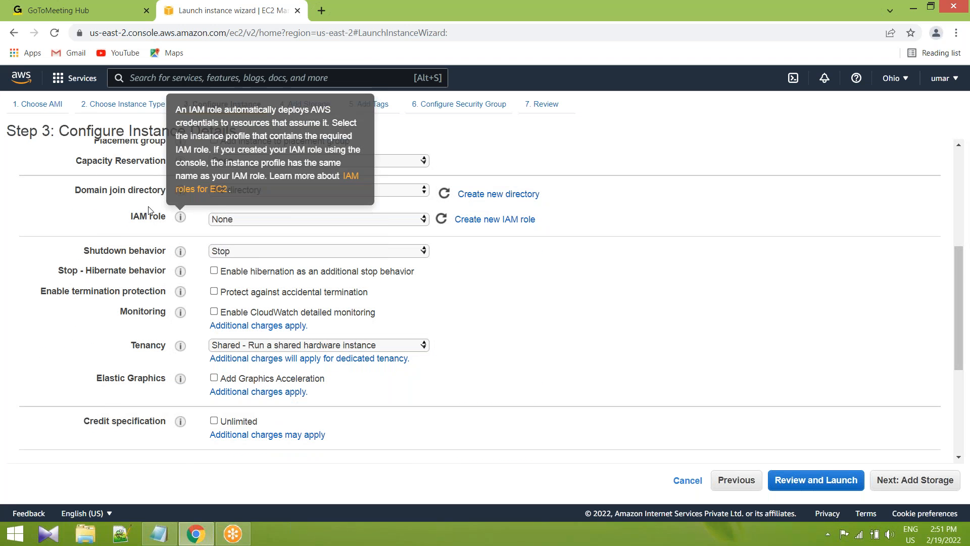
scroll(195, 255, up, 1)
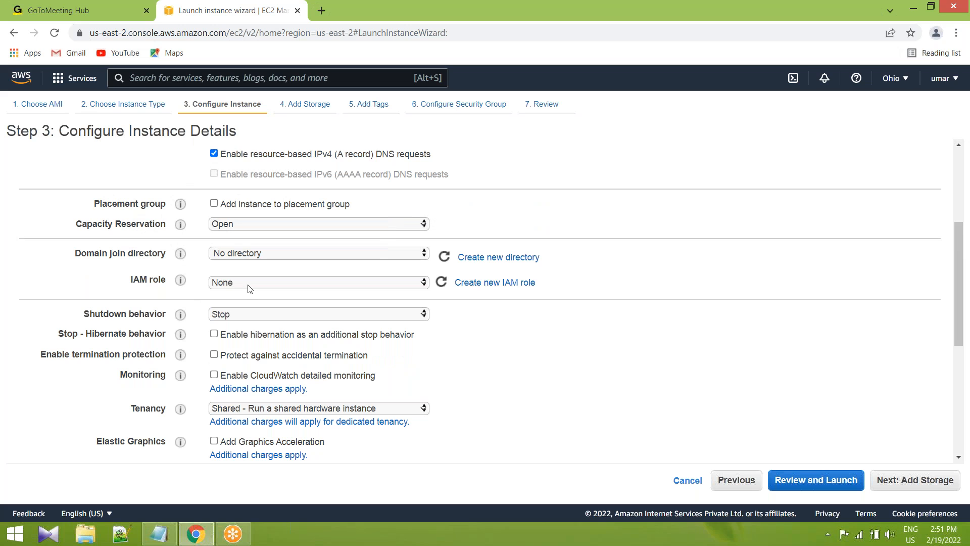
mouse_move(139, 281)
mouse_down()
mouse_move(155, 280)
mouse_move(139, 281)
mouse_up()
scroll(634, 334, down, 2)
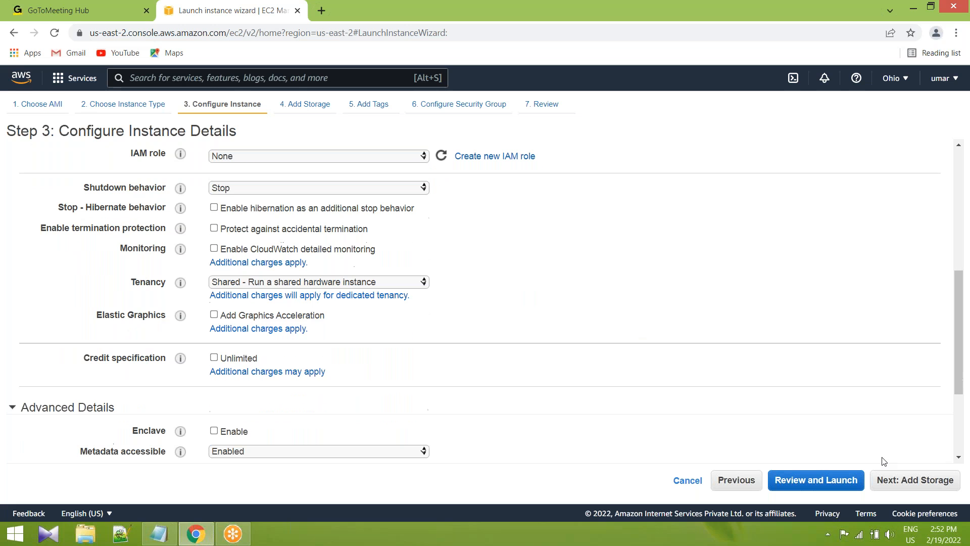
click(932, 482)
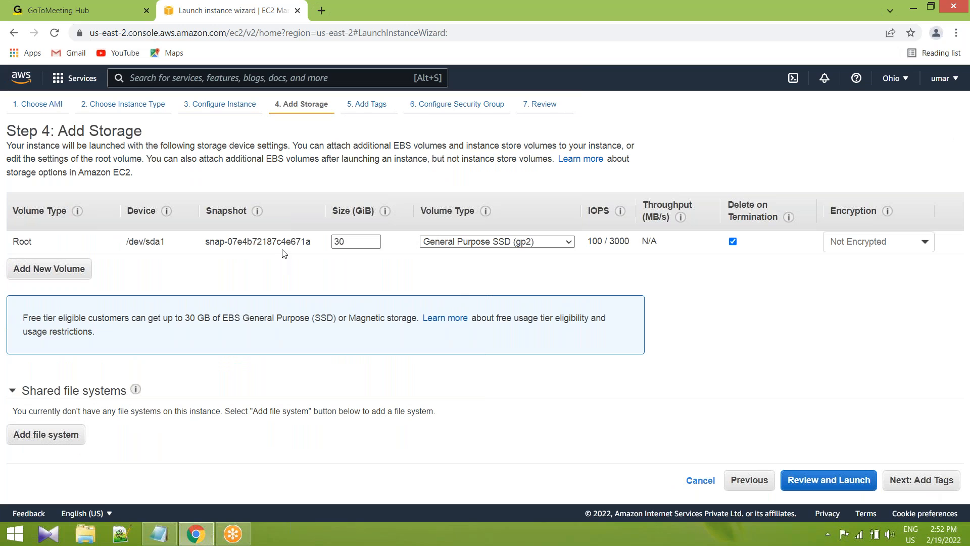
Try a root volume size of 4000 GiB, and reduce it to 1024 GiB.
double_click(357, 240)
text(4000)
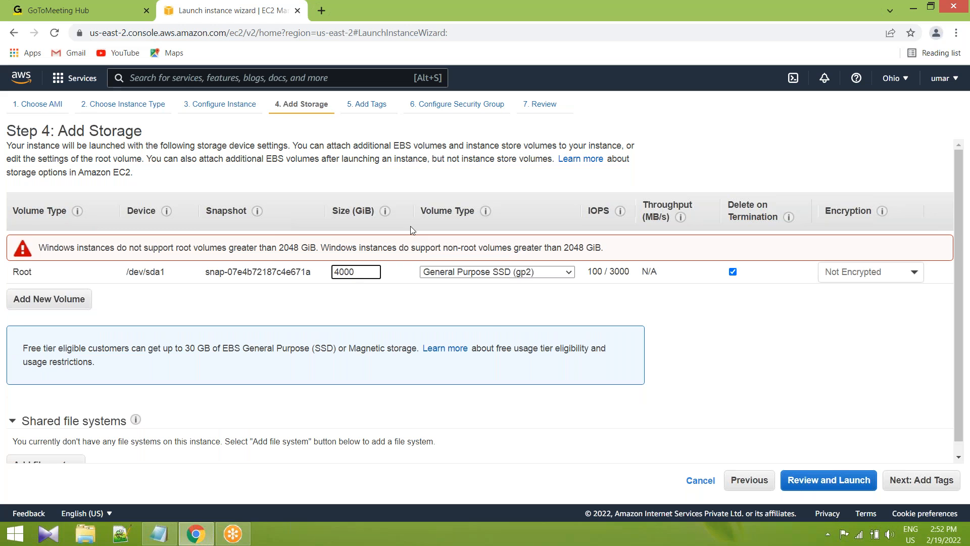
key(BackSpace)
key(BackSpace)
key(BackSpace)
key(BackSpace)
text(1024)
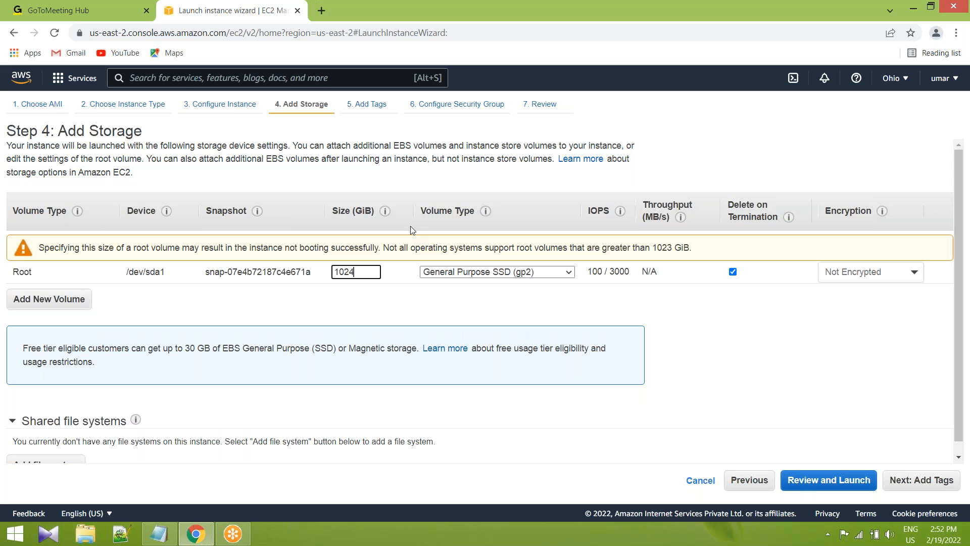
Alternate the root volume size between 1023 and 1024 GiB as a test, and set it back to 30 GiB.
key(BackSpace)
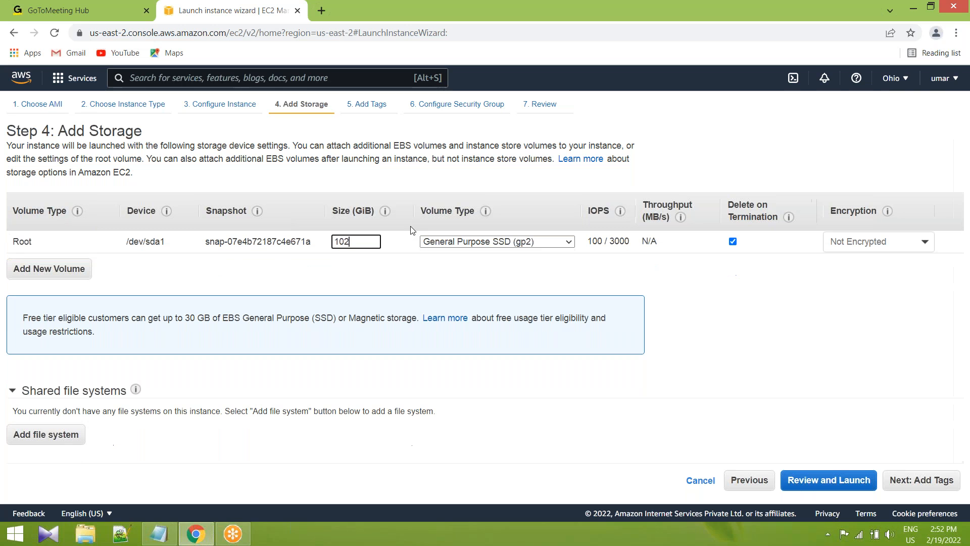
text(1)
key(BackSpace)
text(4)
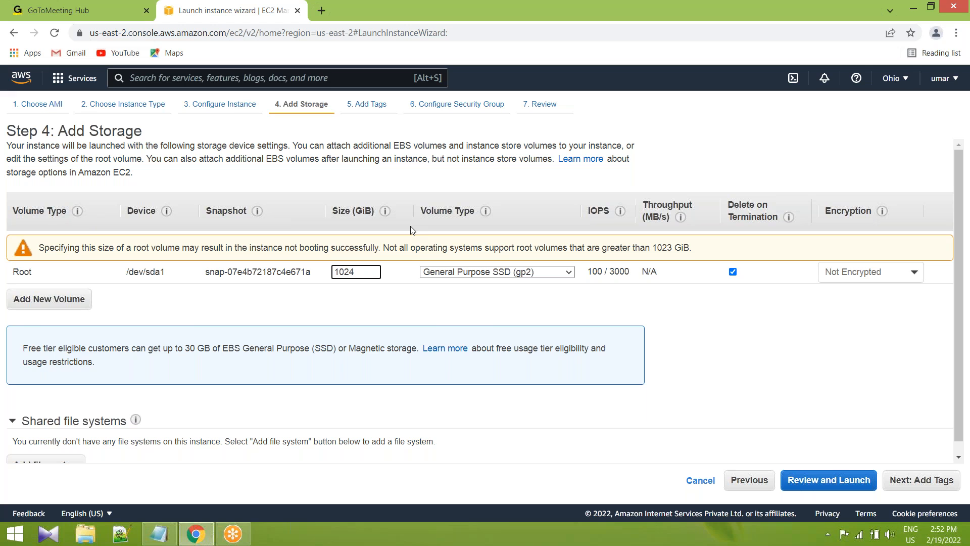
key(BackSpace)
text(3)
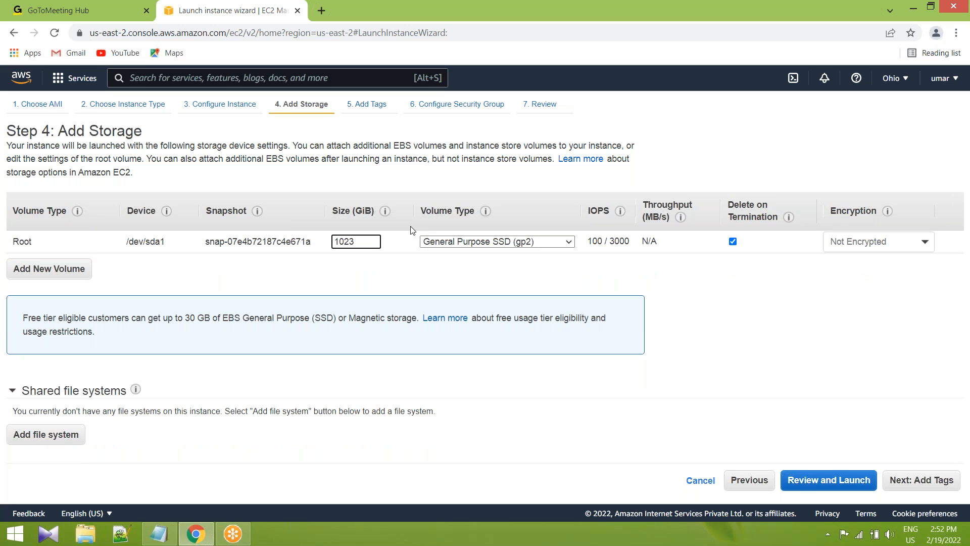
key(BackSpace)
text(4)
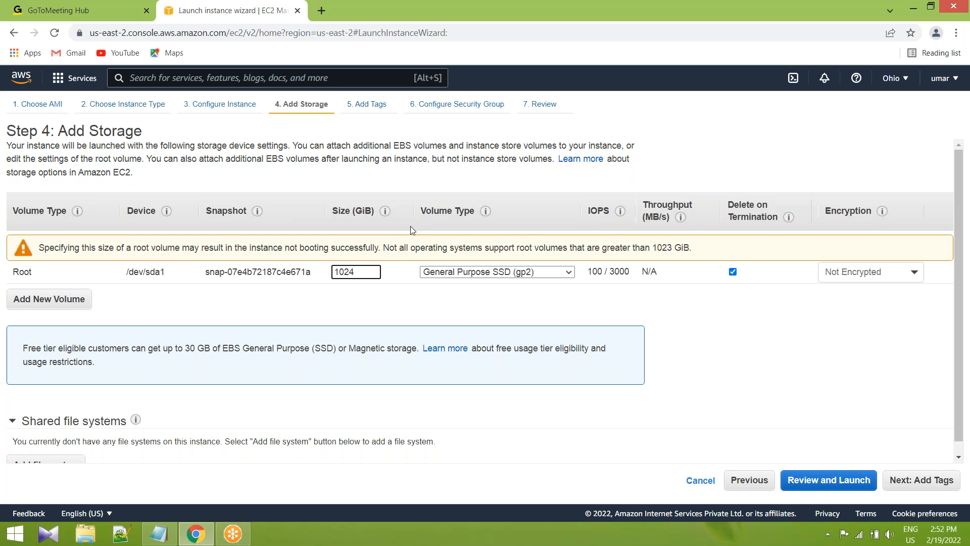
key(BackSpace)
key(BackSpace)
key(BackSpace)
key(BackSpace)
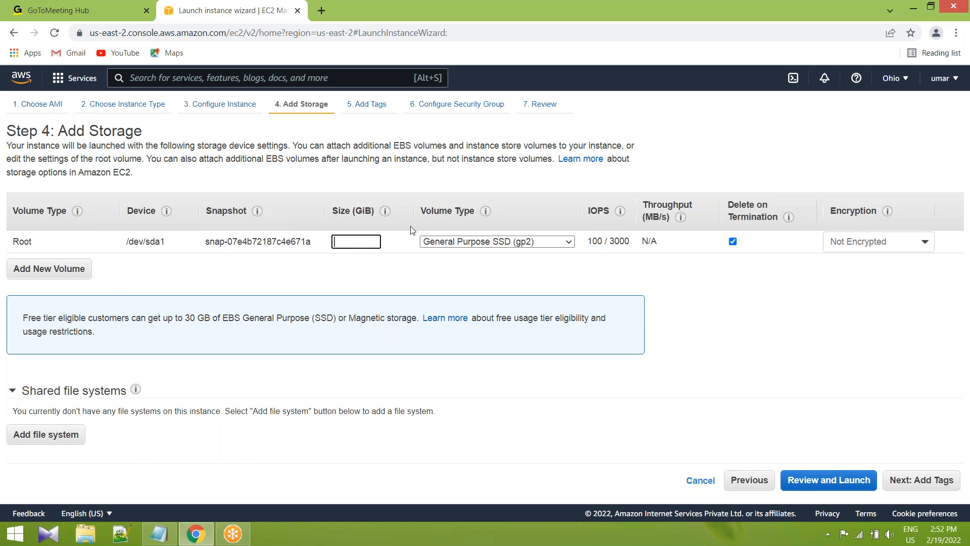
text(30)
Turn the root volume's Delete on Termination off and on again, and view its encryption options without changing them.
click(733, 242)
click(733, 242)
click(932, 246)
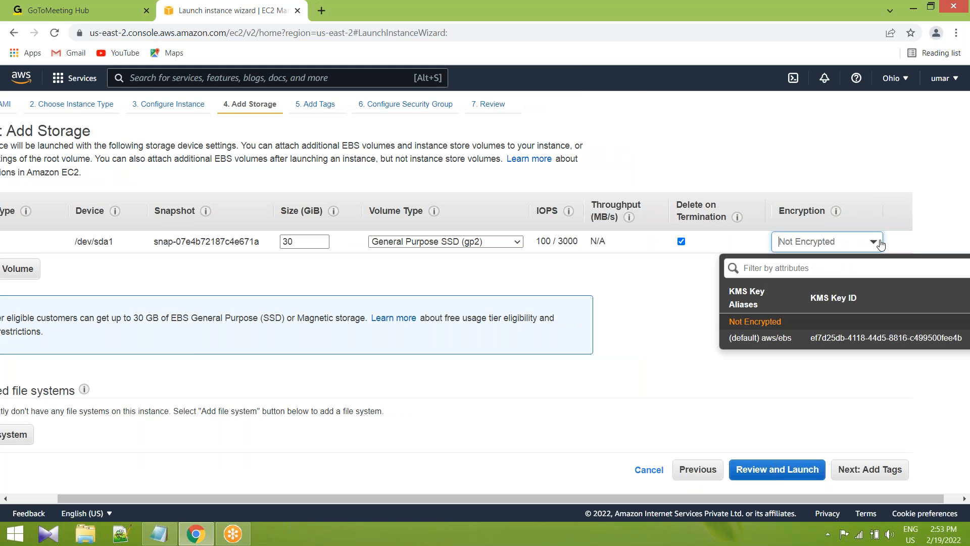
click(809, 380)
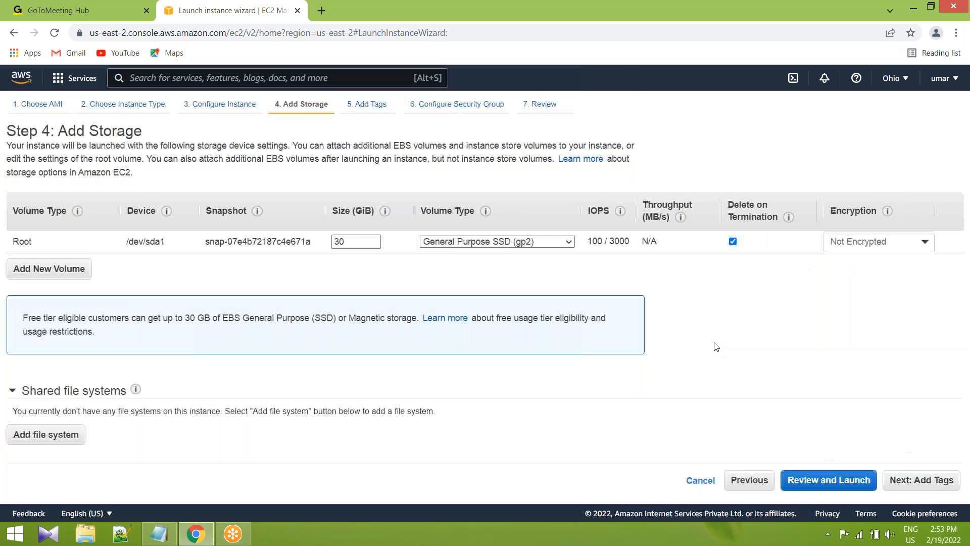
Read the IOPS explanation for the root volume, and select General Purpose SSD (gp2) as its volume type.
mouse_move(620, 212)
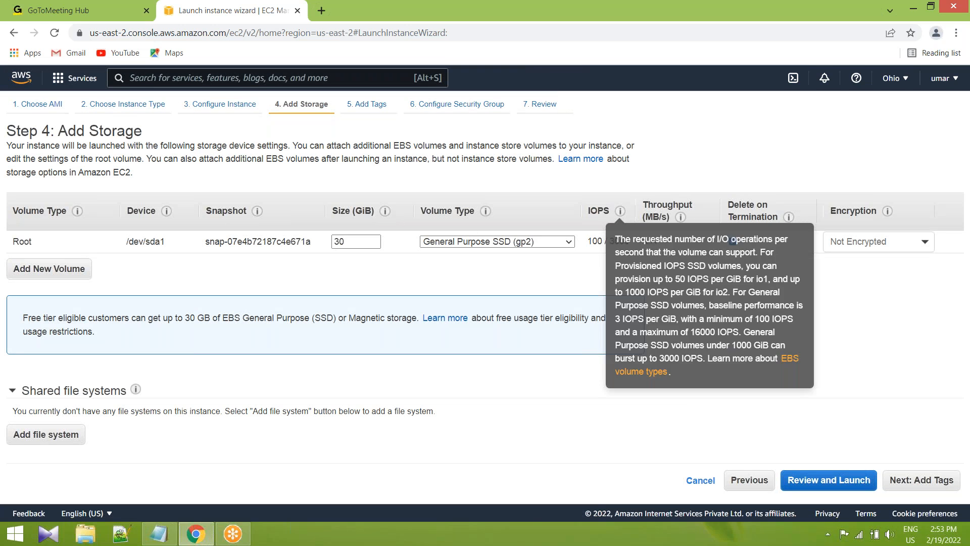
mouse_move(601, 241)
drag(599, 241, 633, 248)
click(596, 241)
click(631, 246)
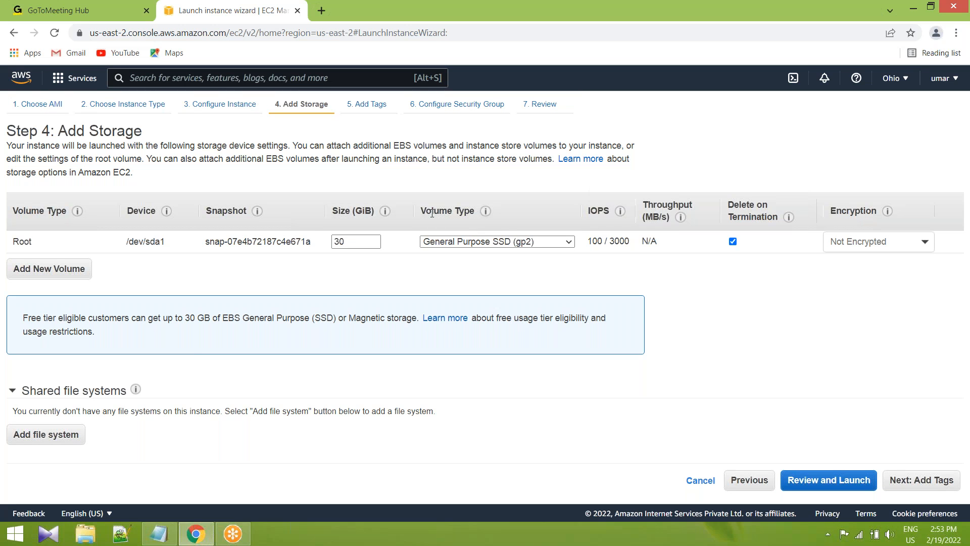
click(569, 241)
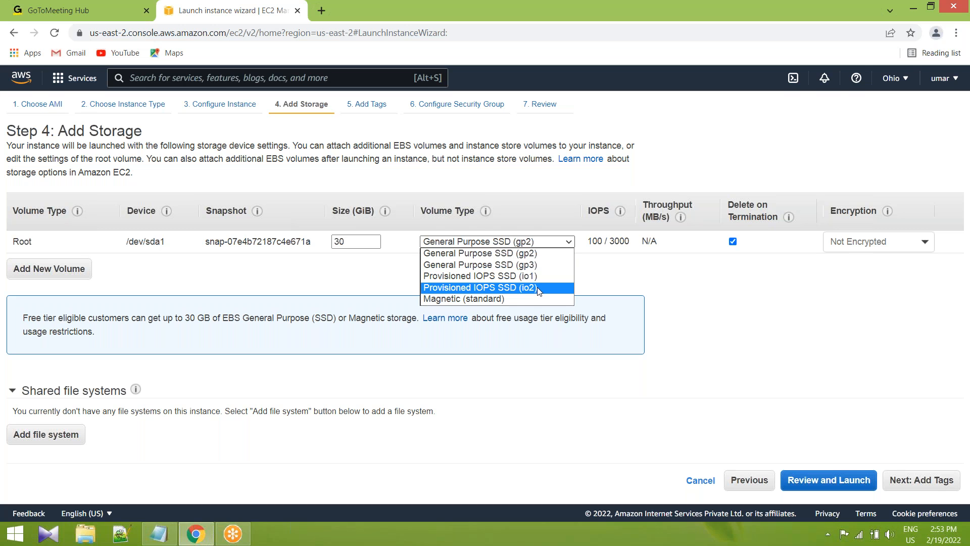
click(518, 254)
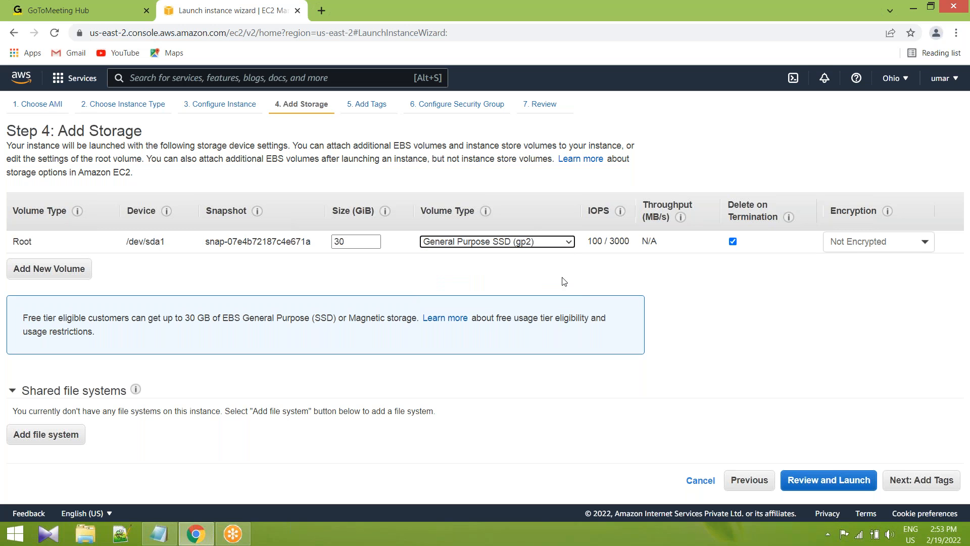
Add an extra EBS volume, try sizes of 600 and 8 GiB for it, and remove the volume.
click(44, 270)
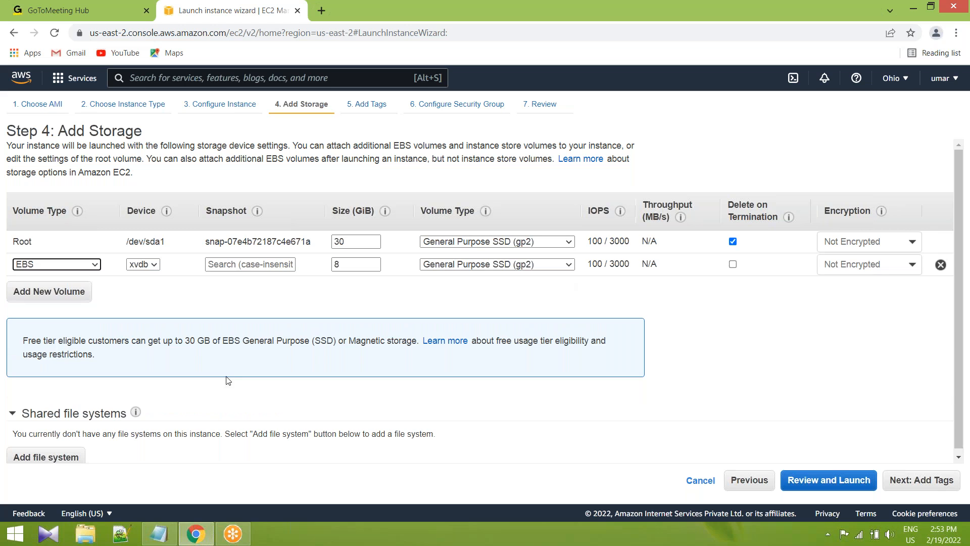
click(349, 272)
key(BackSpace)
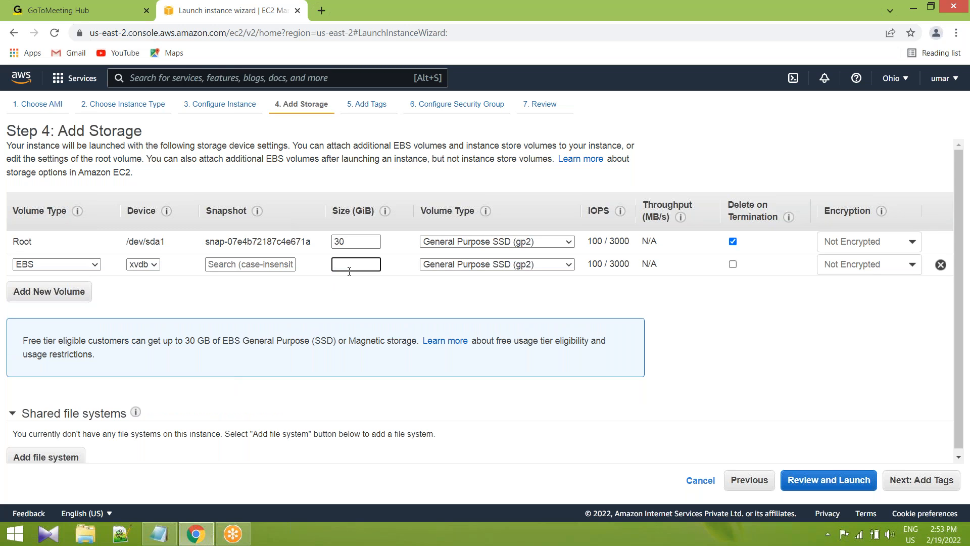
text(60000)
key(BackSpace)
key(BackSpace)
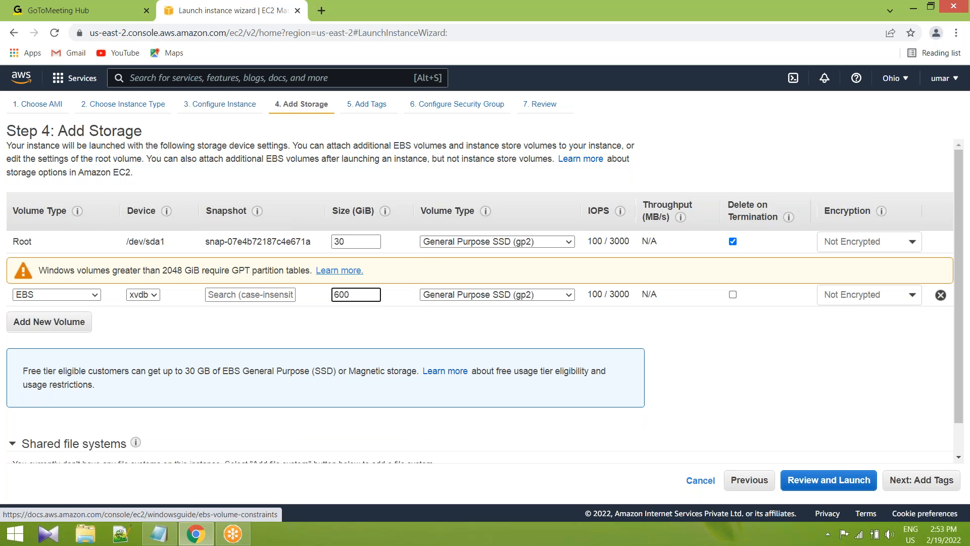
key(BackSpace)
key(BackSpace)
key(BackSpace)
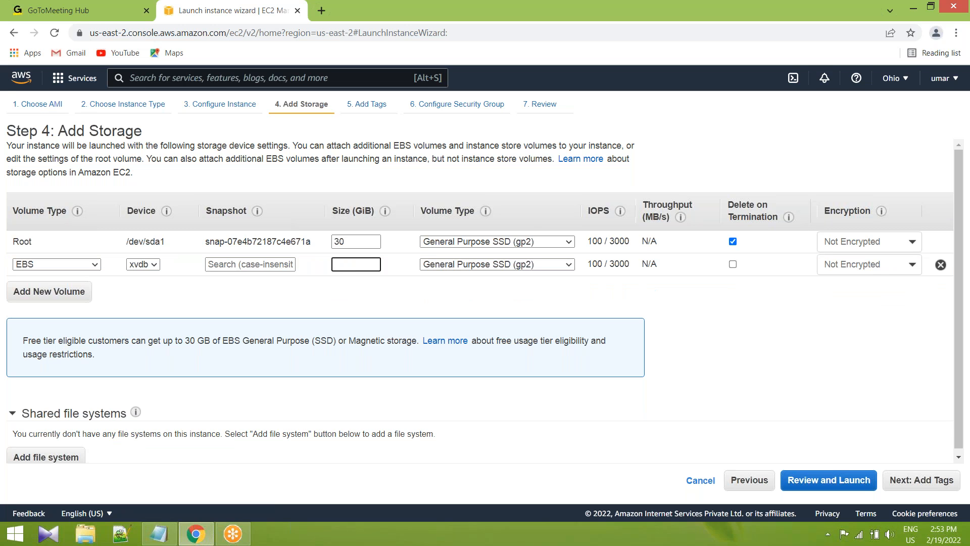
text(8)
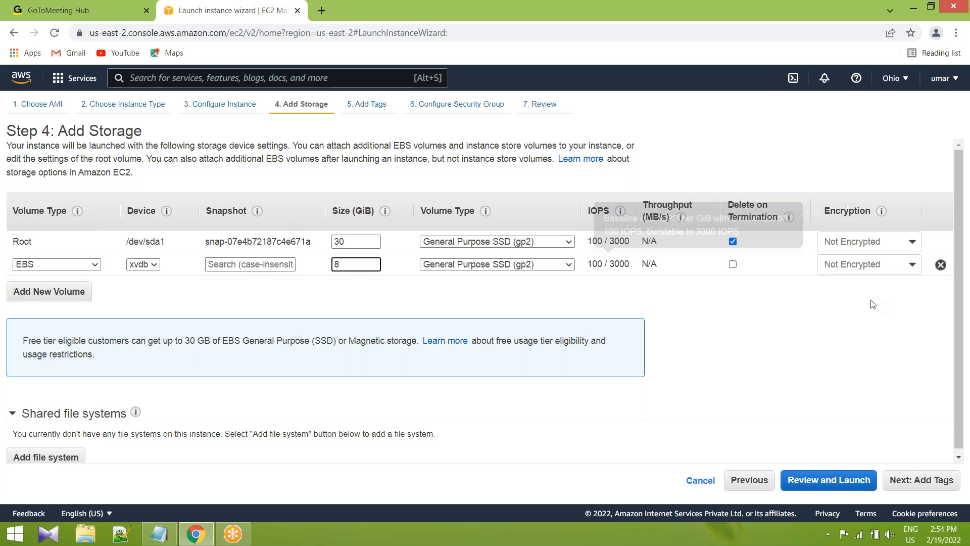
click(940, 265)
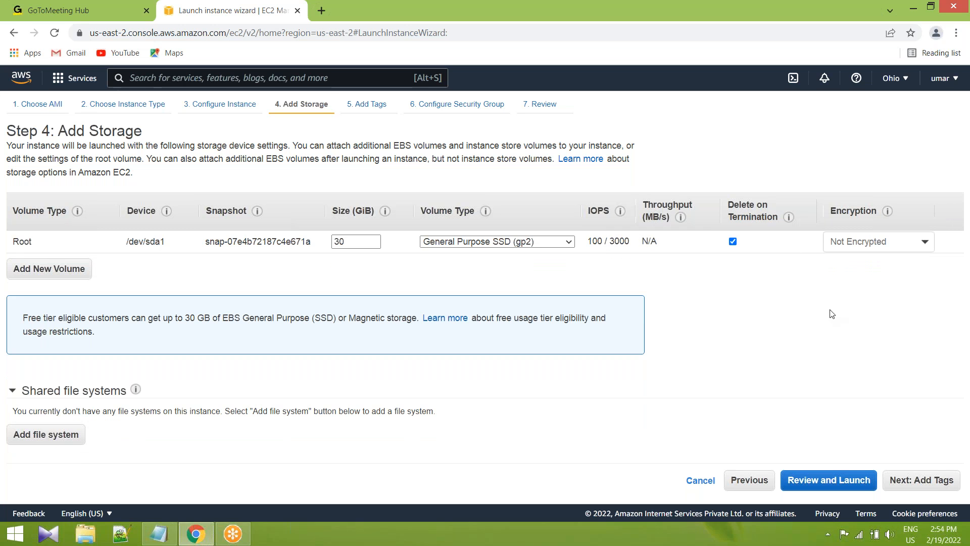
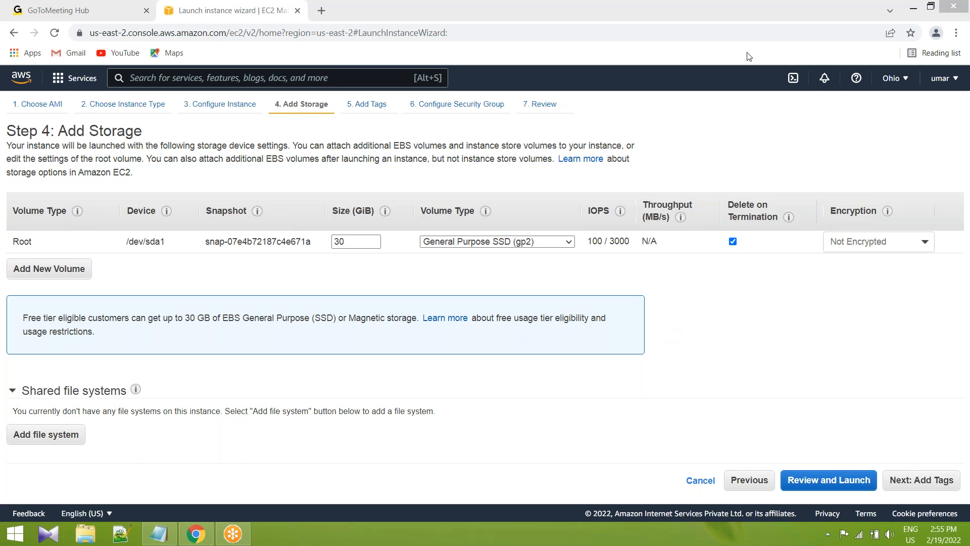
Continue to the tags, add a tag with key Name and value Windows-server, and proceed to the security group configuration.
click(933, 484)
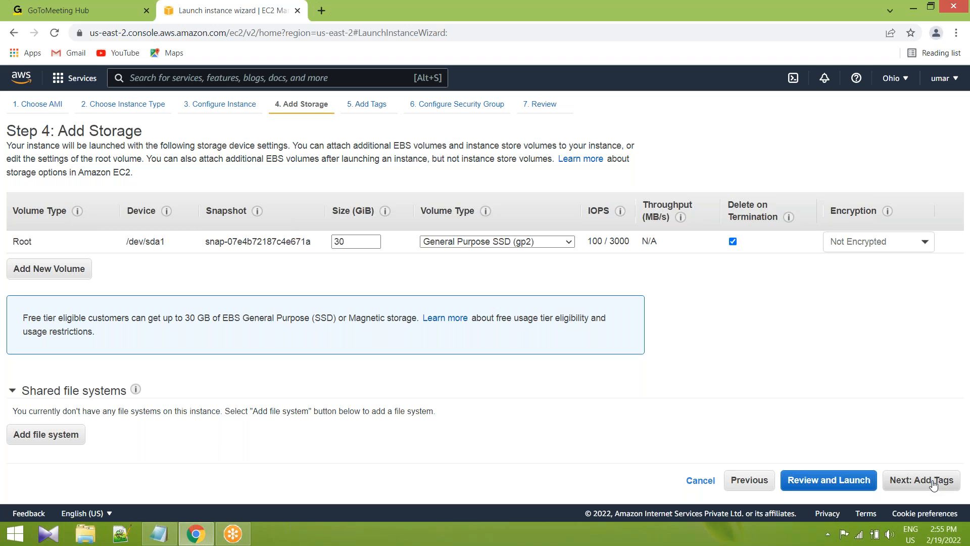
click(934, 485)
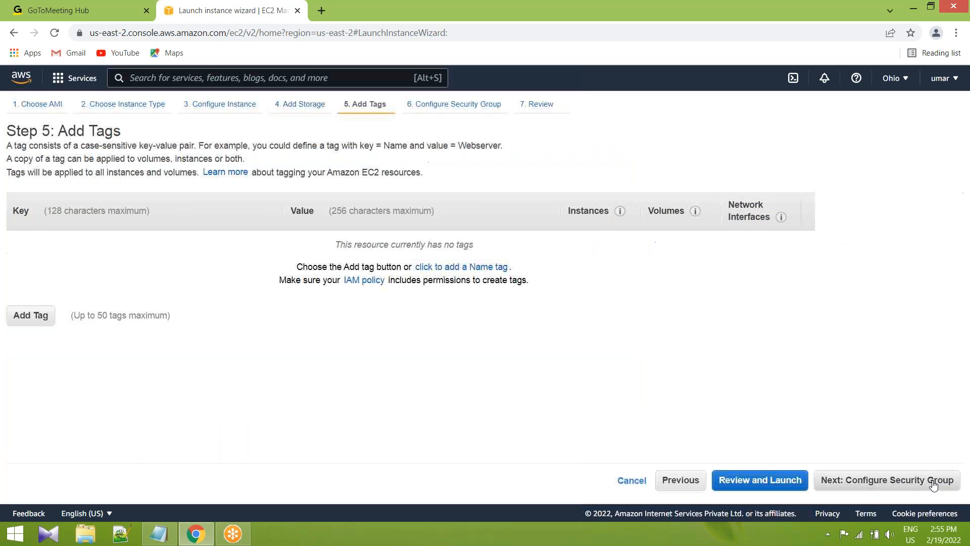
click(30, 313)
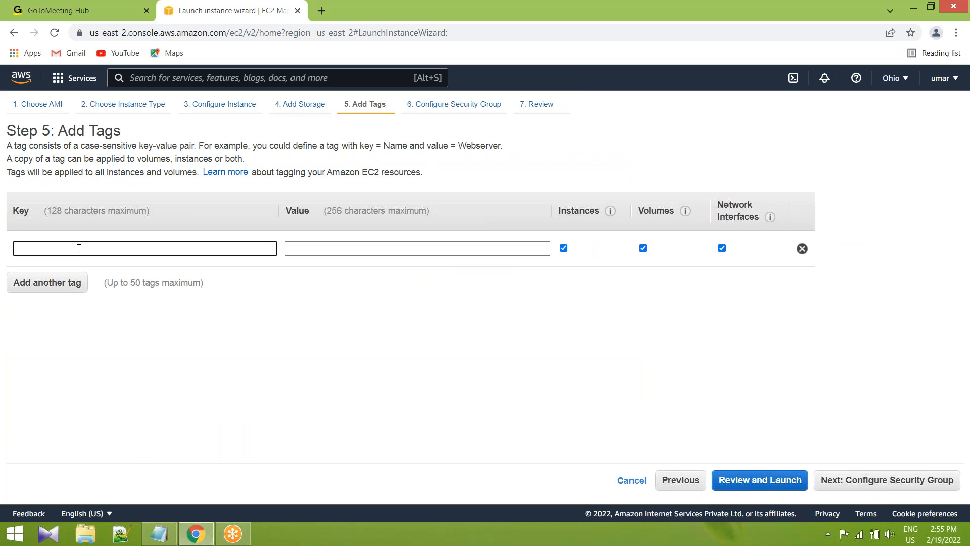
text(Namw)
key(BackSpace)
text(e)
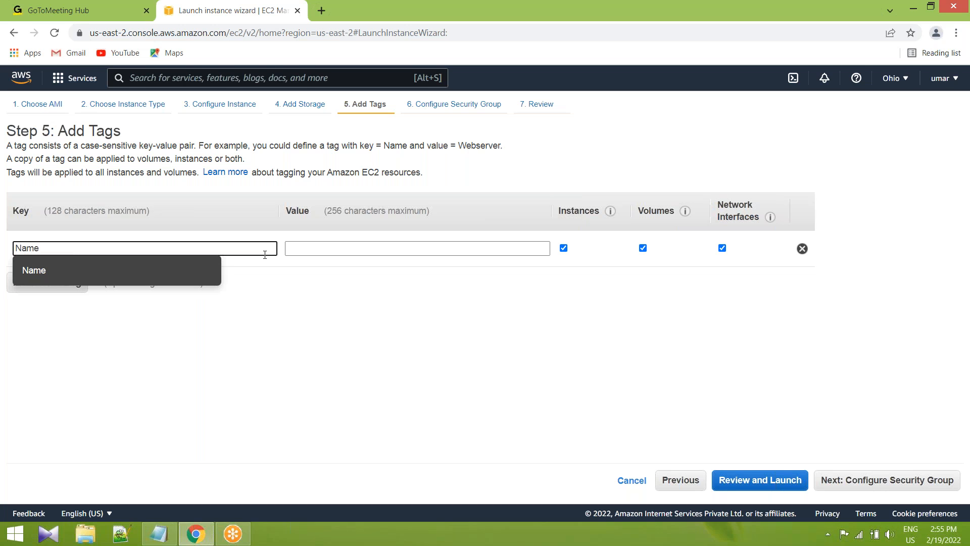
click(307, 254)
text(W)
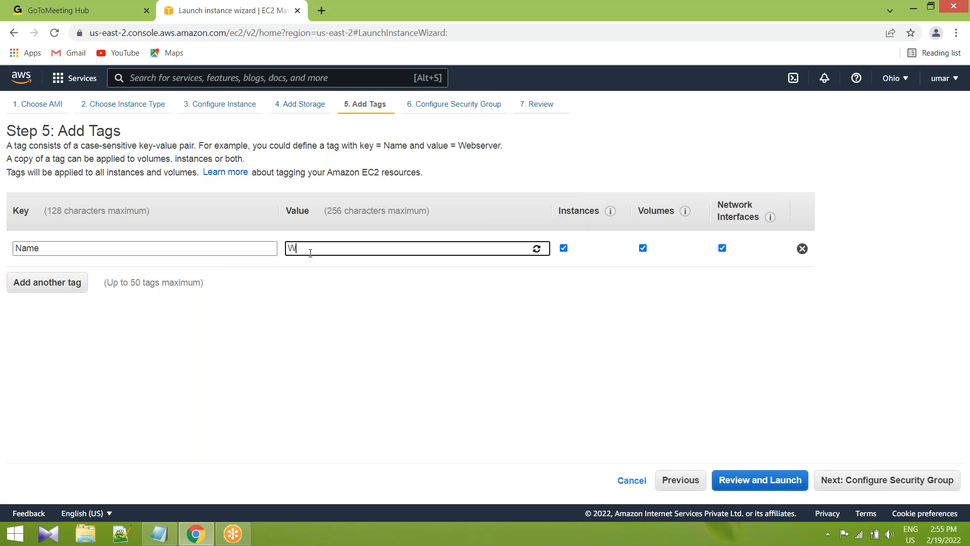
text(indows-server)
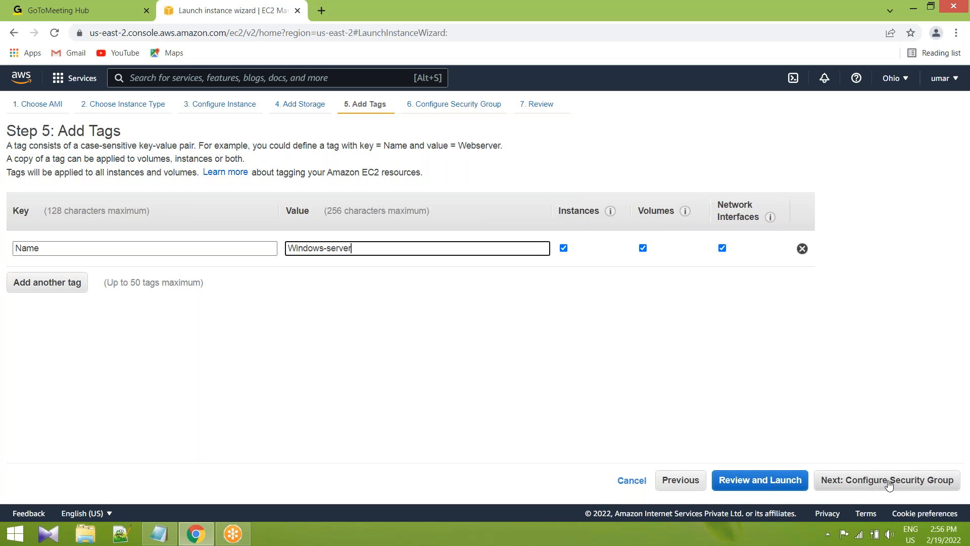
click(914, 484)
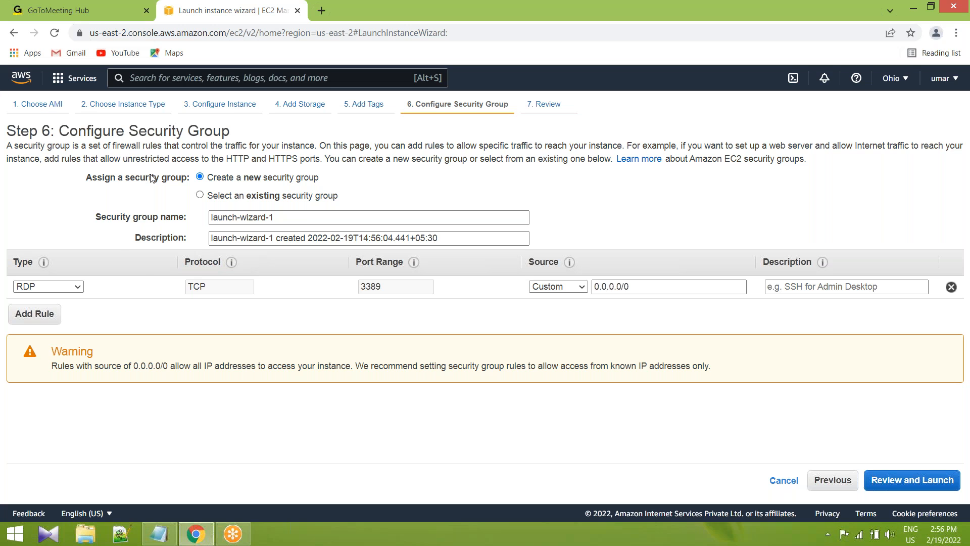
View the list of existing security groups, and return to the option for creating a new security group.
drag(283, 217, 199, 220)
click(282, 217)
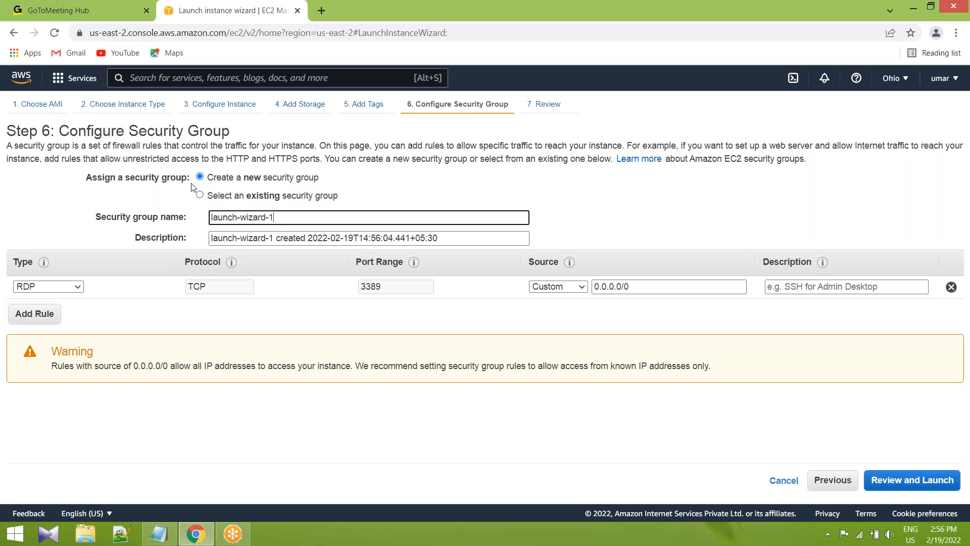
click(314, 182)
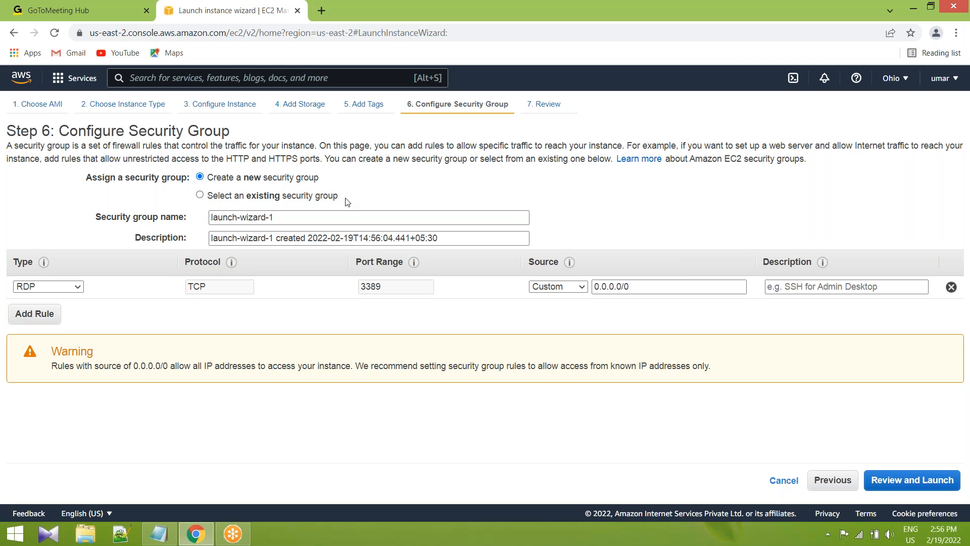
drag(346, 199, 210, 190)
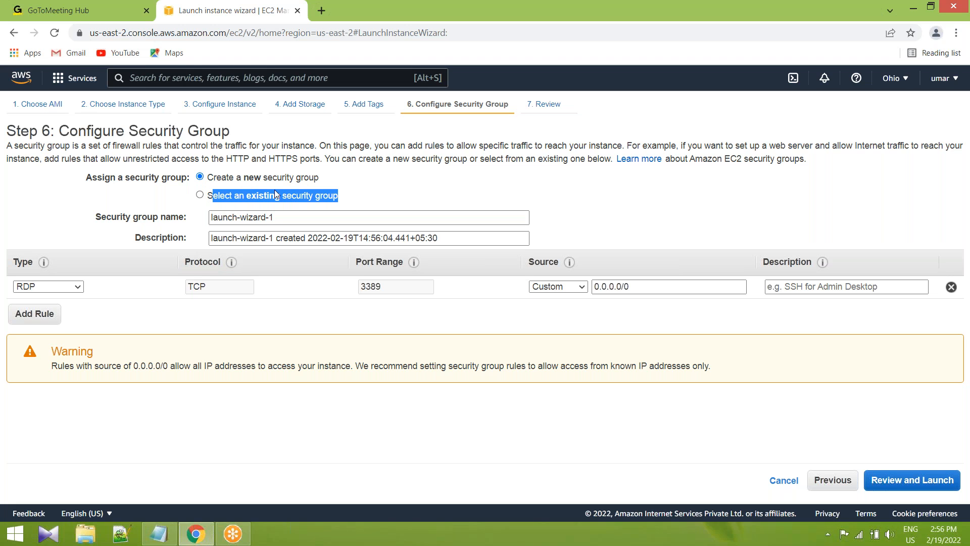
click(300, 194)
click(306, 196)
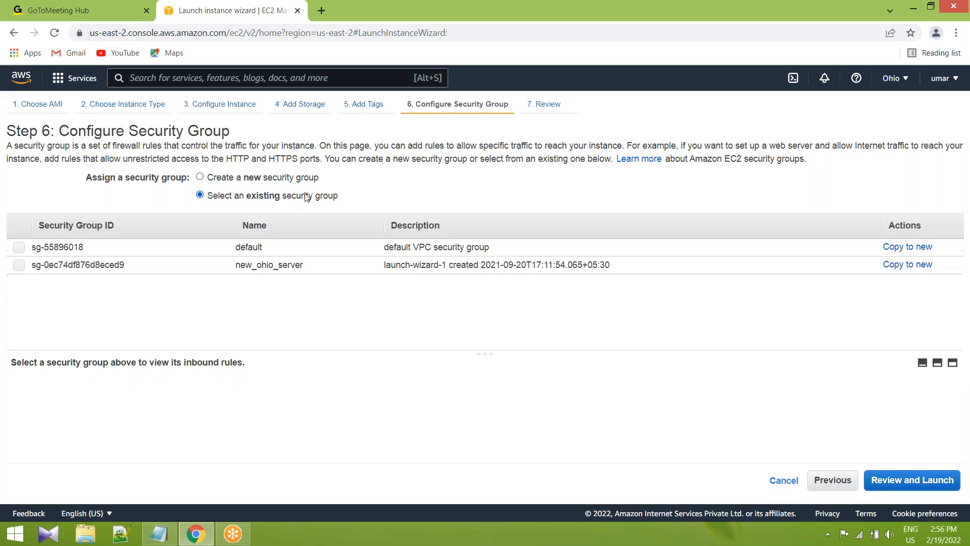
drag(241, 193, 335, 198)
click(333, 198)
click(200, 177)
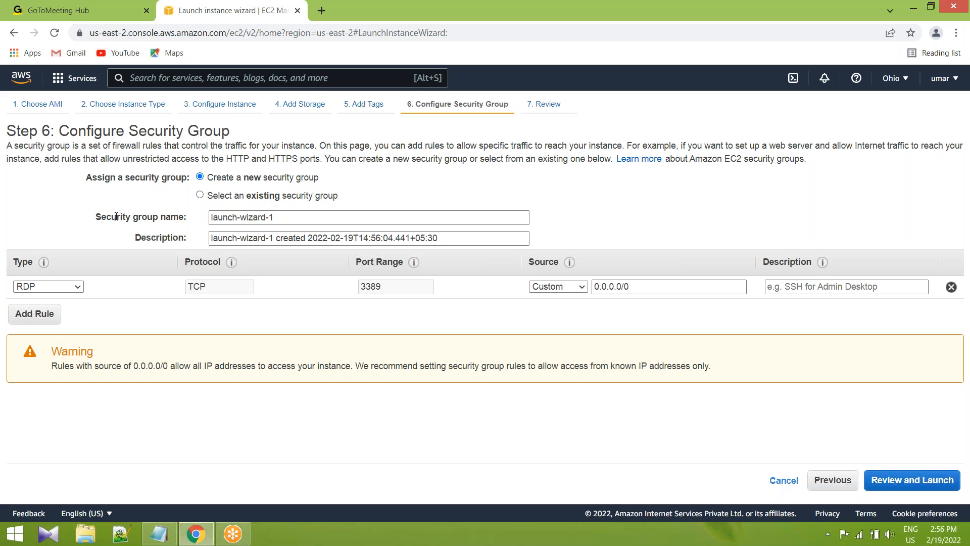
Name the new security group server.
drag(117, 217, 254, 221)
triple_click(254, 221)
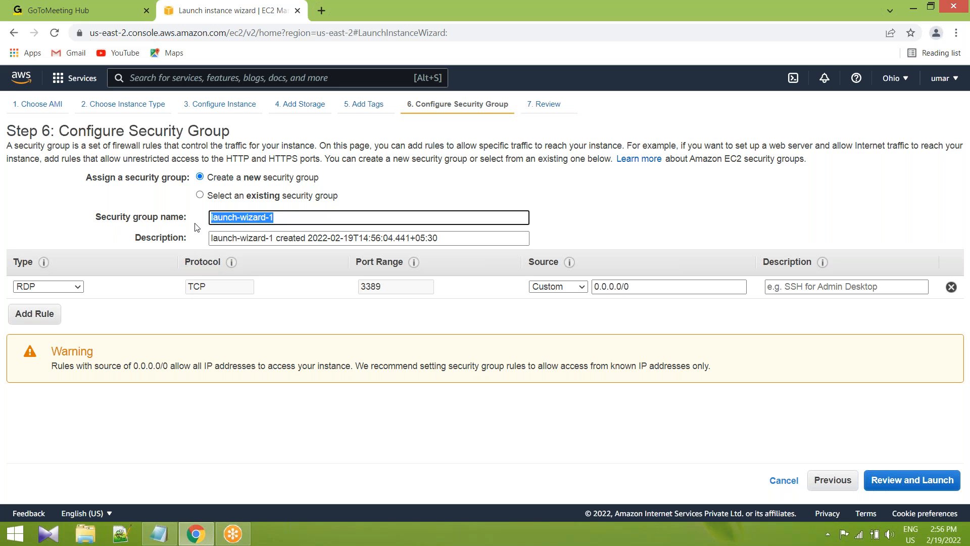
text(server)
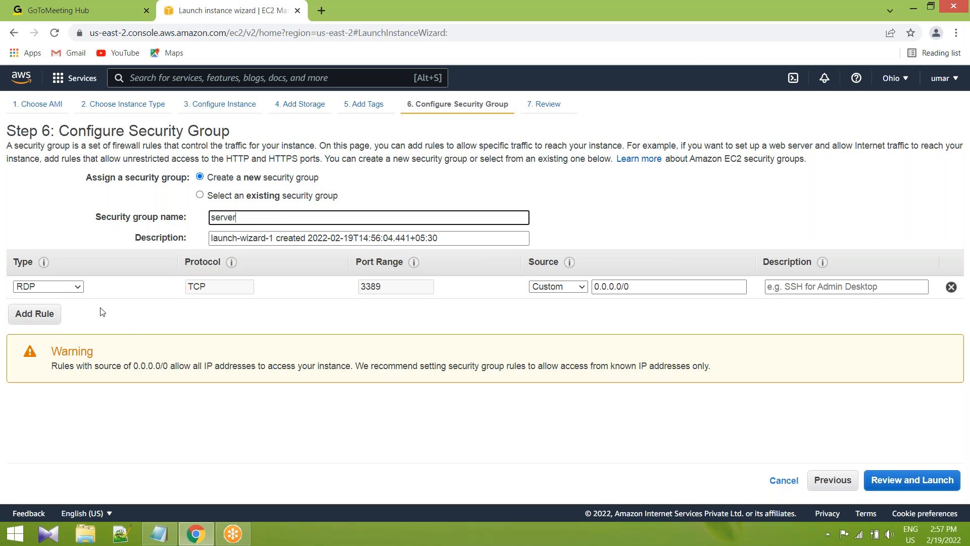
click(635, 8)
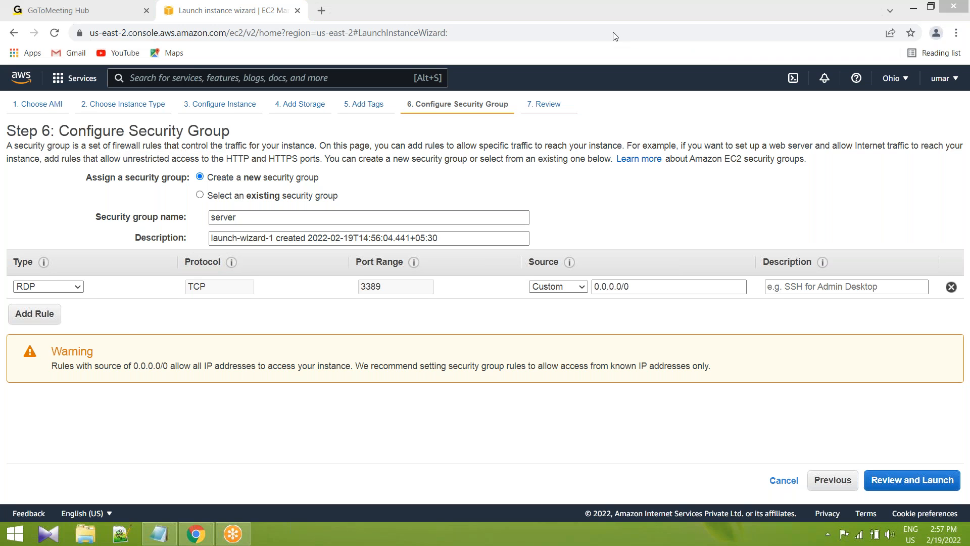
click(613, 34)
mouse_move(34, 277)
mouse_down()
mouse_move(13, 269)
mouse_move(66, 292)
mouse_move(100, 255)
mouse_move(89, 282)
mouse_move(125, 256)
mouse_up()
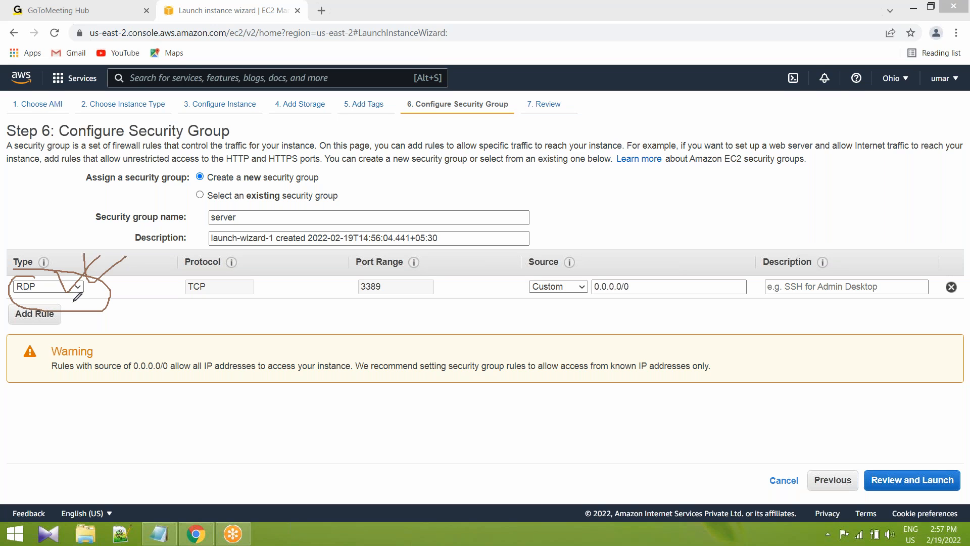
drag(177, 270, 212, 275)
drag(344, 286, 389, 279)
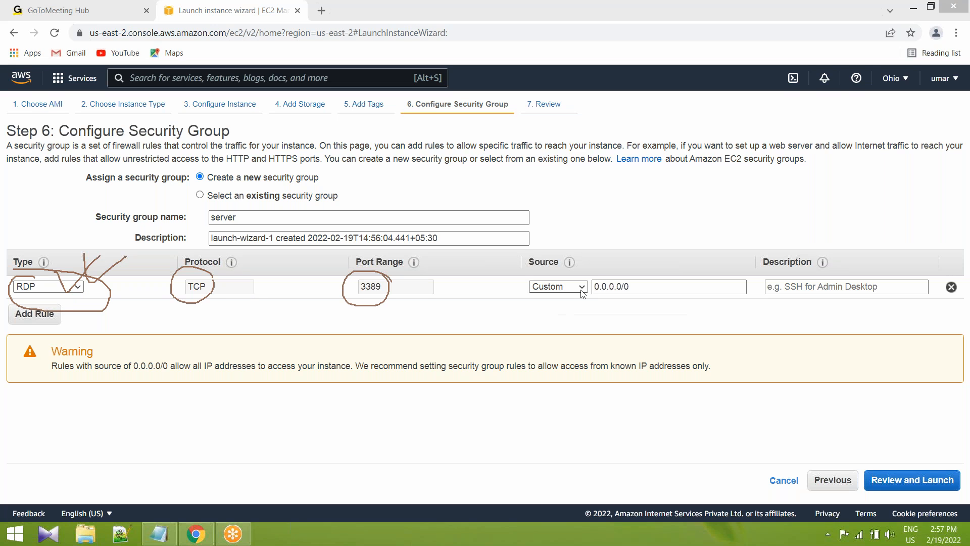
Set the source of the RDP rule to Anywhere.
click(559, 286)
click(547, 305)
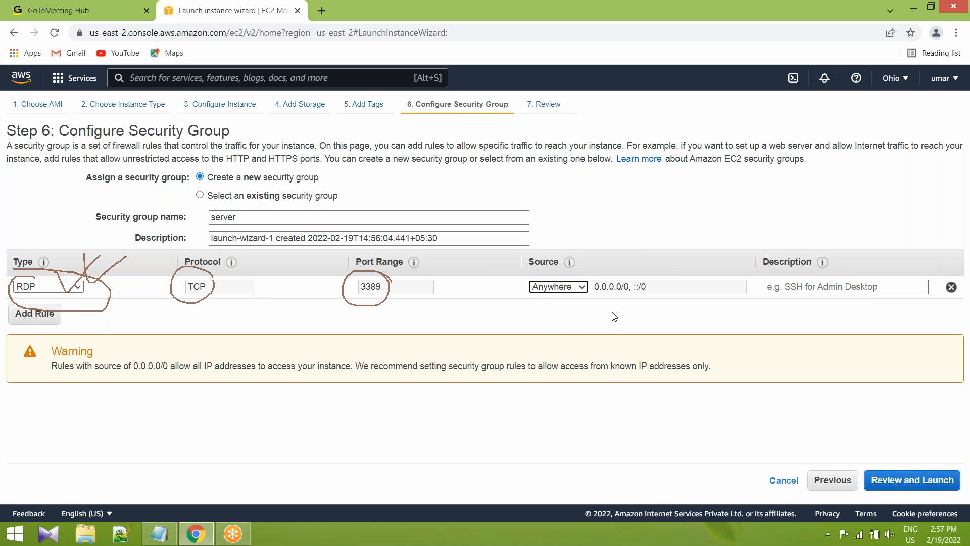
click(624, 287)
click(646, 20)
click(620, 35)
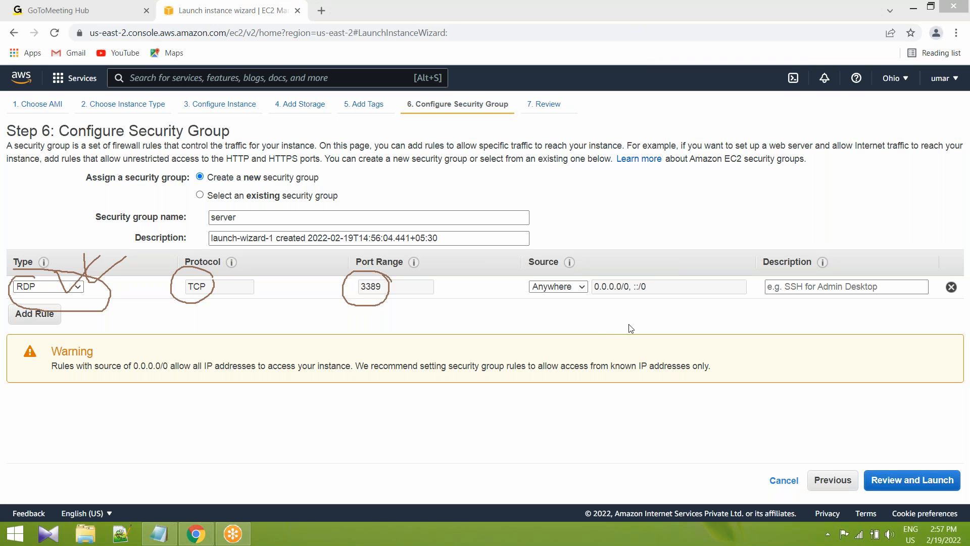
click(581, 287)
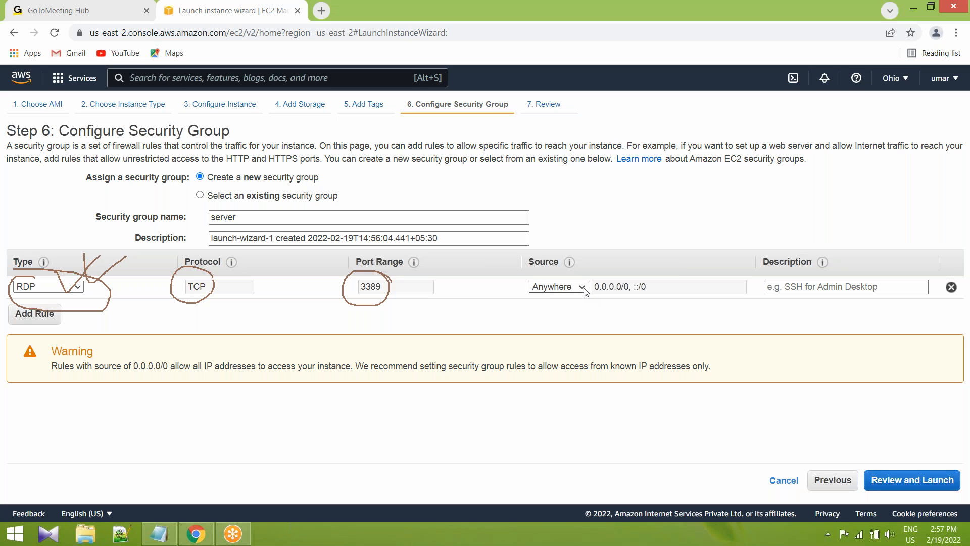
click(572, 313)
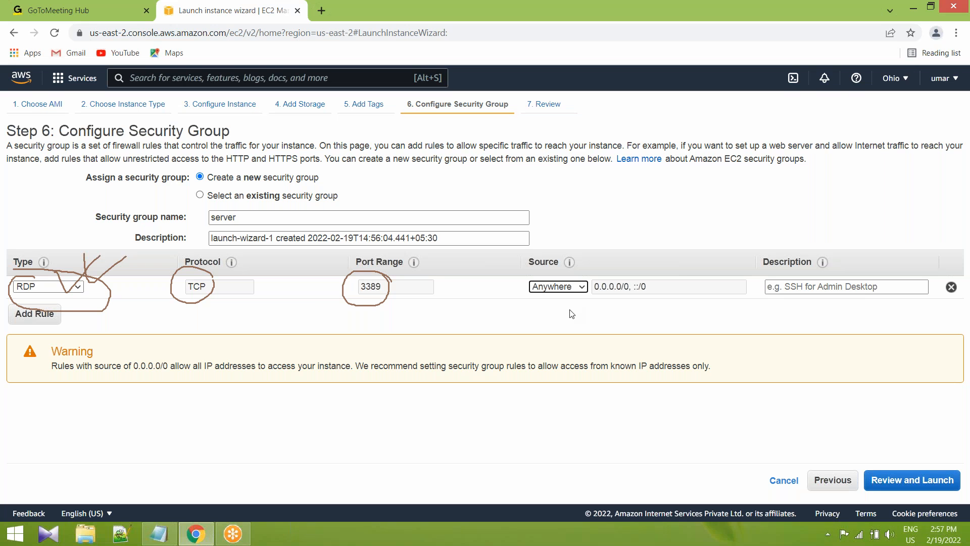
click(644, 14)
mouse_move(644, 271)
mouse_down()
mouse_move(594, 278)
mouse_move(675, 276)
mouse_move(638, 267)
mouse_up()
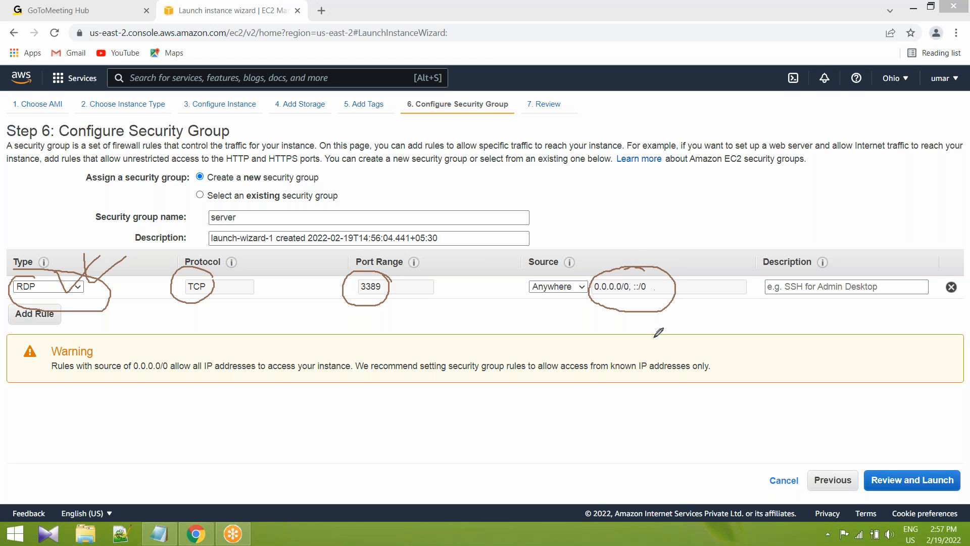
mouse_move(655, 327)
mouse_down()
mouse_move(646, 335)
mouse_move(748, 310)
mouse_move(769, 317)
mouse_move(757, 318)
mouse_up()
click(633, 97)
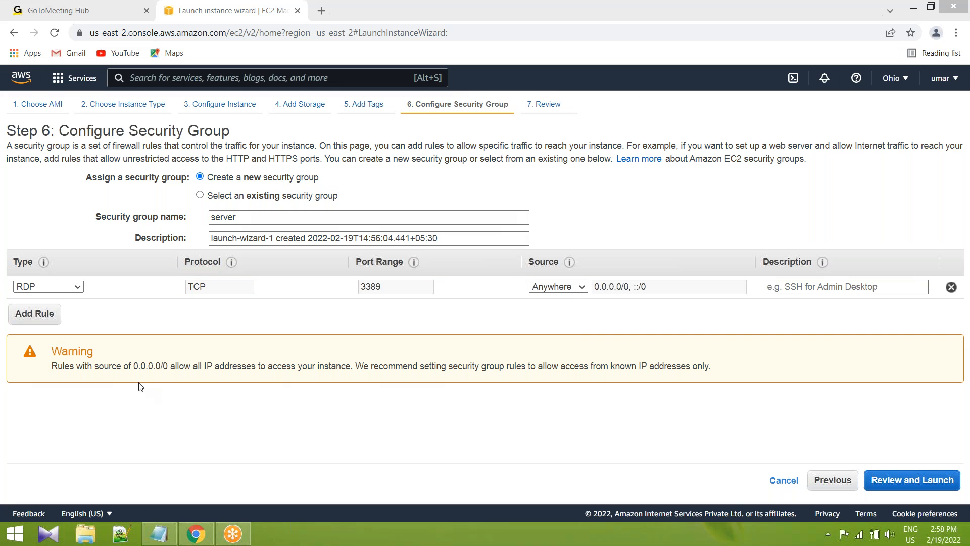
Proceed to the launch review, look over the instance type and security group details, and start the launch.
click(921, 484)
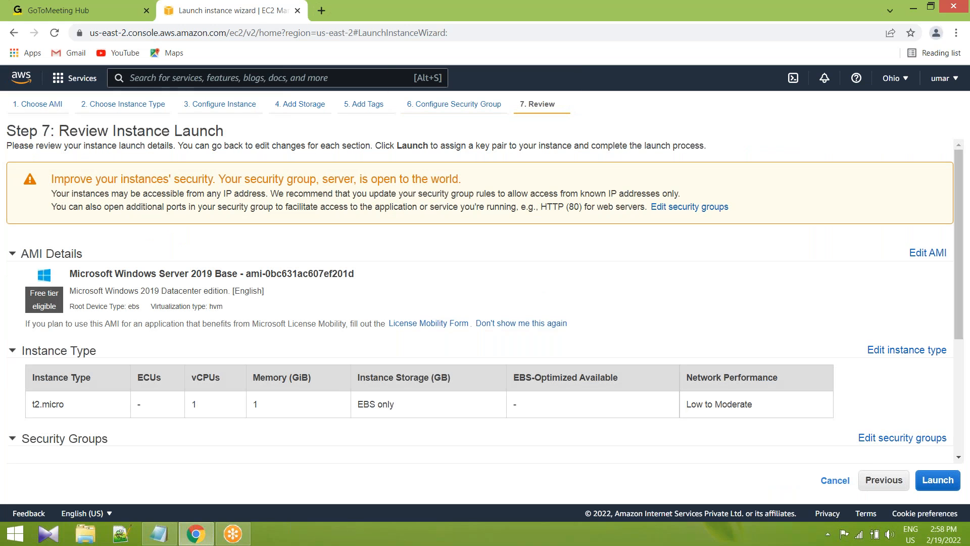
scroll(269, 326, down, 3)
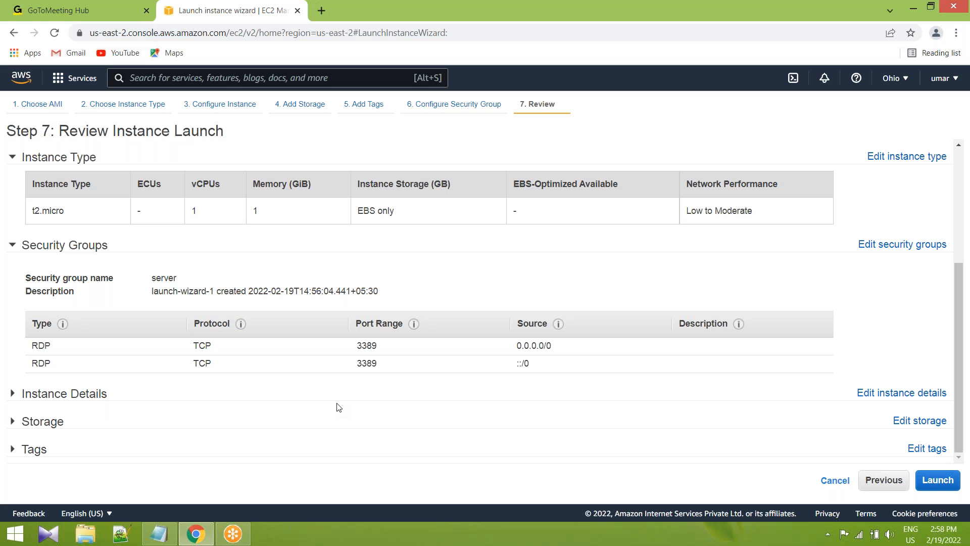
click(935, 483)
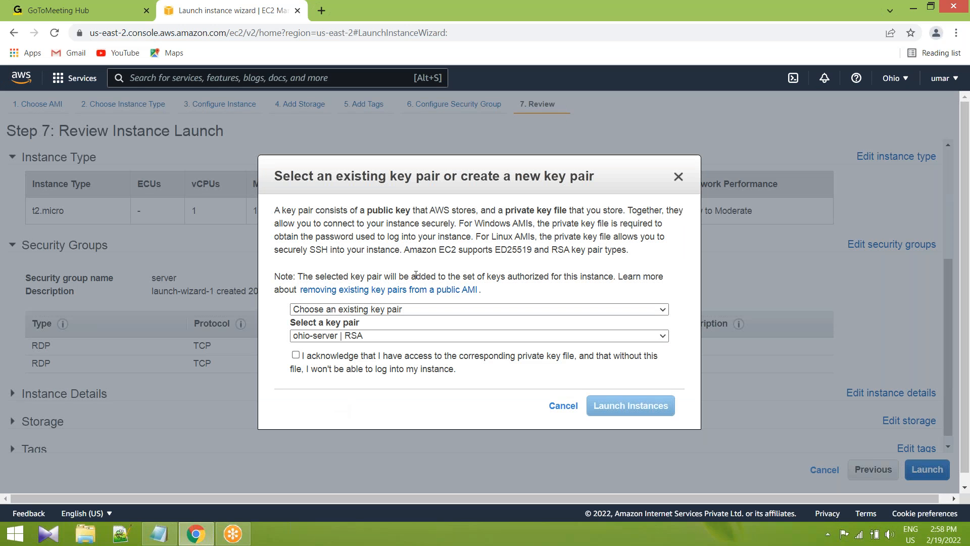
Create a new key pair named JIS-CLOUD for the instance and download its private key file.
click(506, 310)
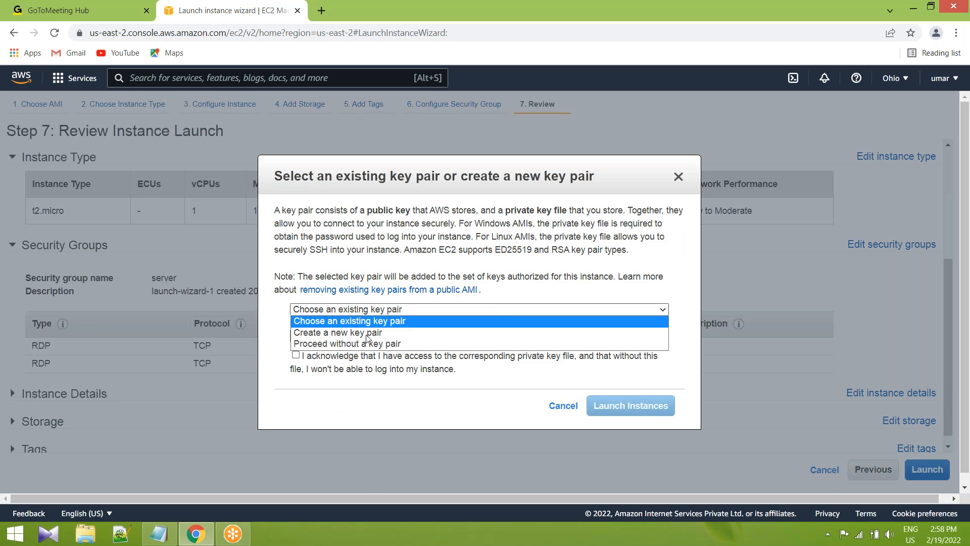
click(306, 334)
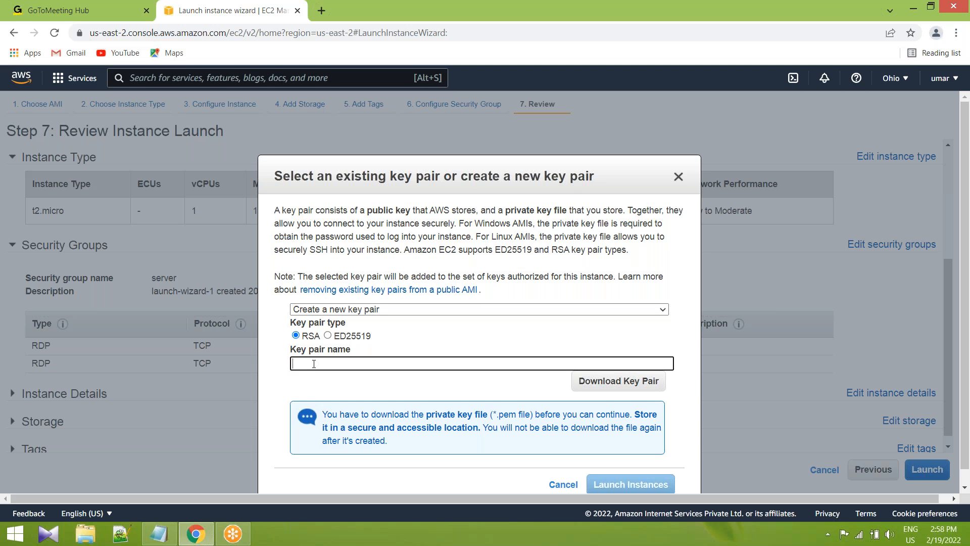
text(JIS-CLOUD)
click(618, 382)
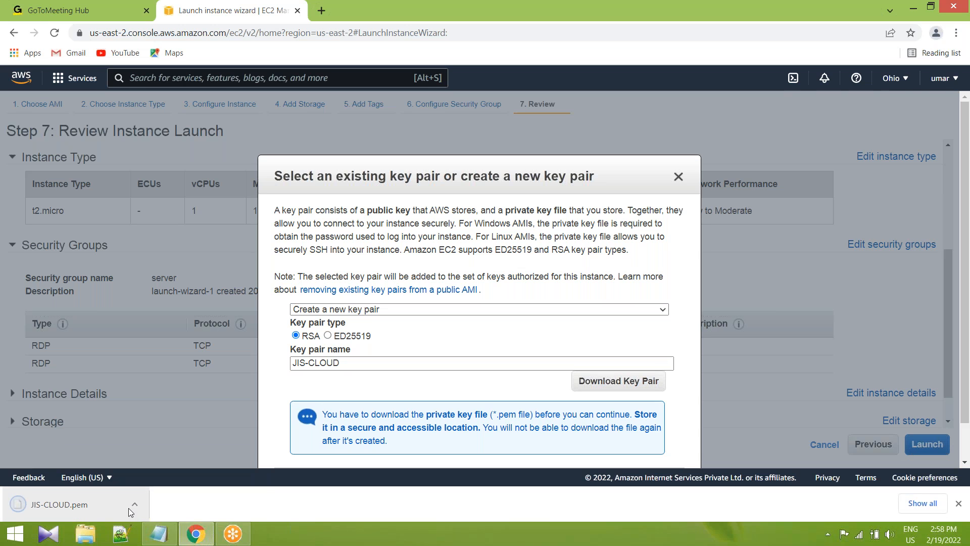
Show the downloaded JIS-CLOUD.pem file in its folder, and close the folder window to return to the key pair dialog.
click(136, 505)
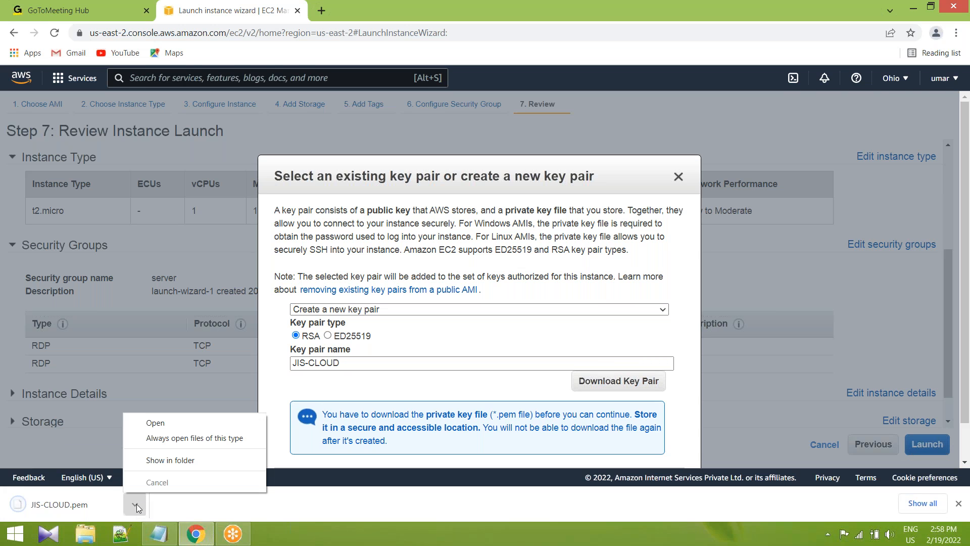
click(170, 460)
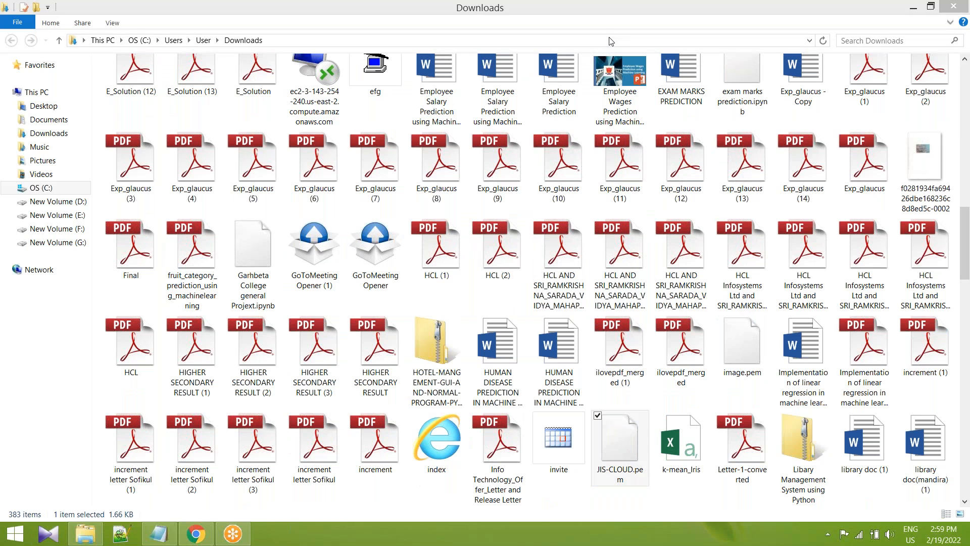
mouse_move(618, 416)
mouse_down()
mouse_move(658, 486)
mouse_move(588, 402)
mouse_move(610, 446)
mouse_move(649, 424)
mouse_up()
drag(618, 426, 626, 454)
drag(666, 420, 625, 455)
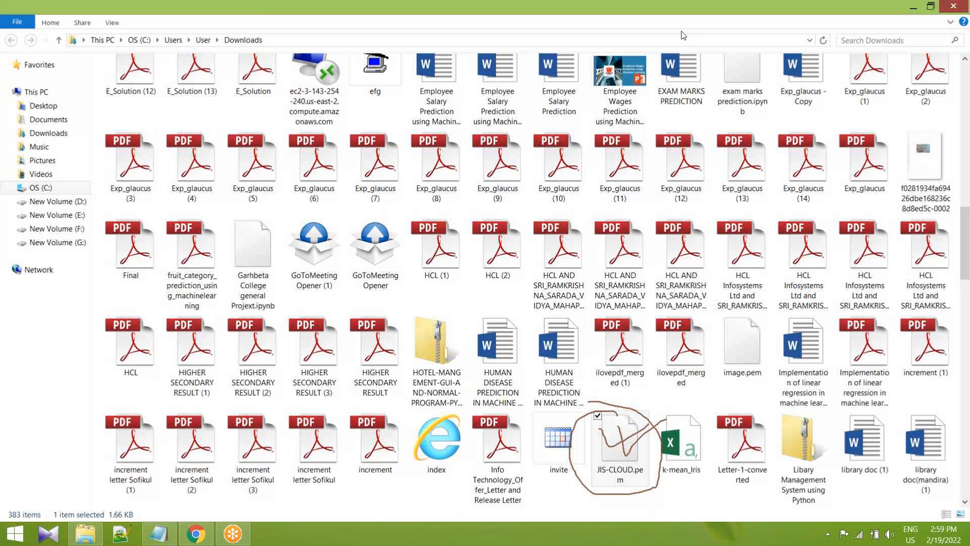
click(956, 6)
drag(603, 153, 603, 140)
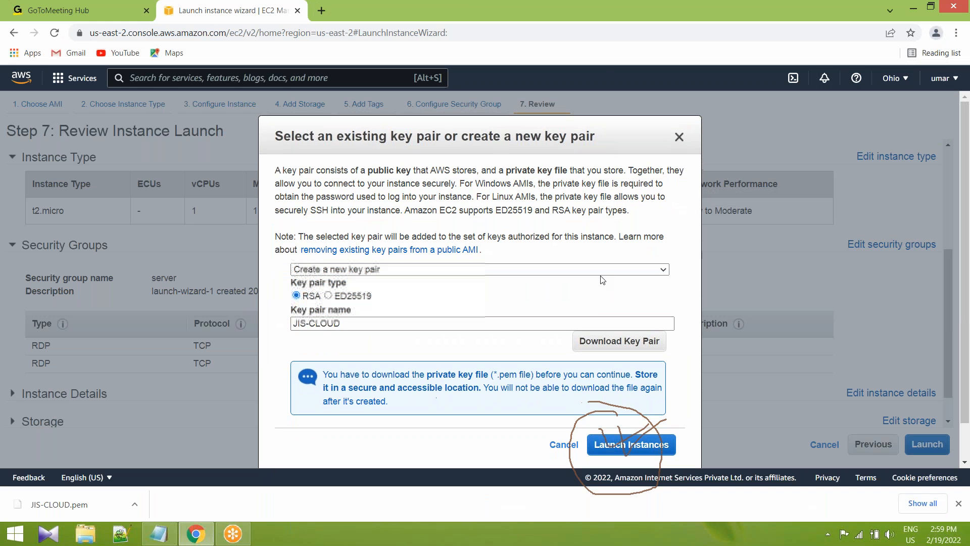
click(634, 26)
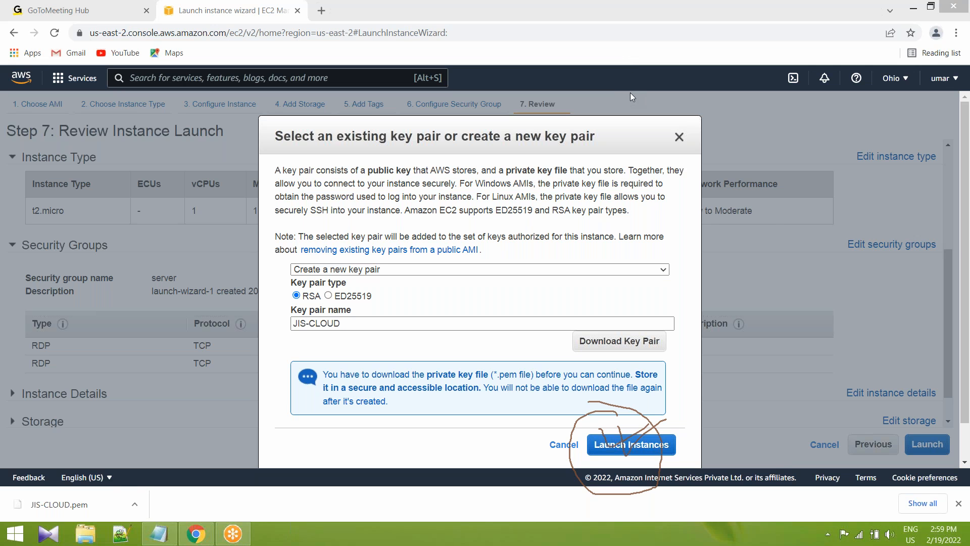
Launch the instance with the new key pair, and open and select Windows-server in the instances list.
click(632, 445)
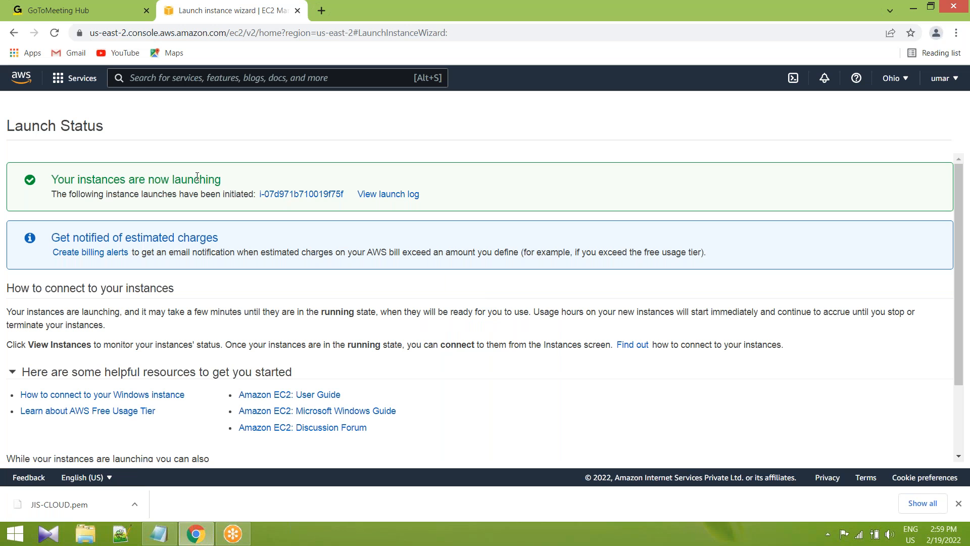
click(293, 196)
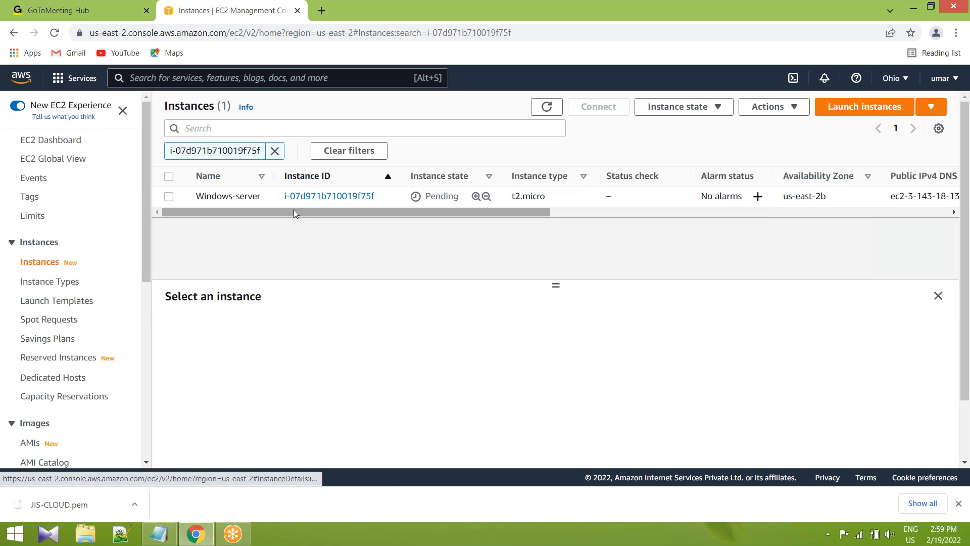
click(169, 198)
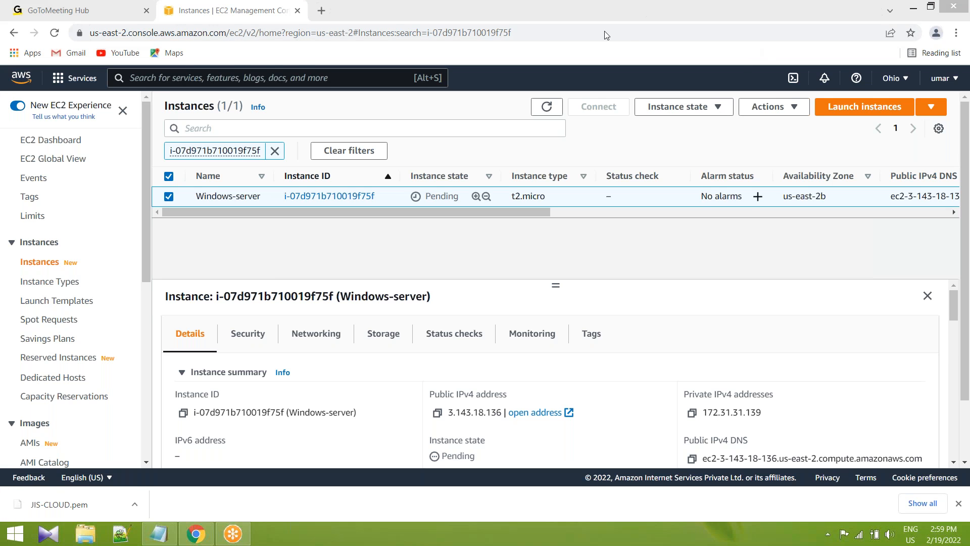
Circle the instance state of Windows-server and check it.
mouse_move(440, 185)
mouse_down()
mouse_move(433, 191)
mouse_move(445, 218)
mouse_move(509, 187)
mouse_move(429, 186)
mouse_up()
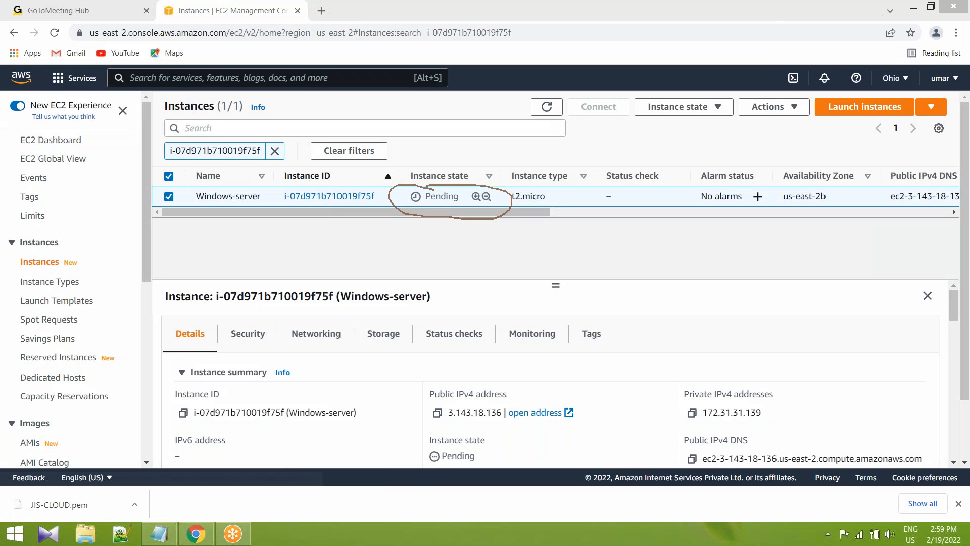
click(430, 197)
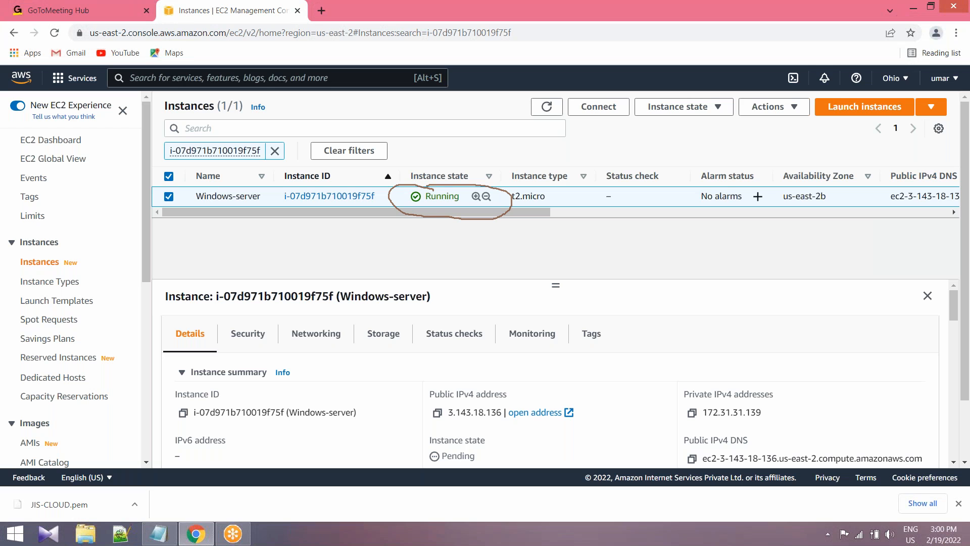
drag(425, 199, 464, 199)
click(520, 186)
Toggle the selection of Windows-server to check when Connect is available, leaving the instance selected and the annotations cleared.
click(171, 198)
click(170, 197)
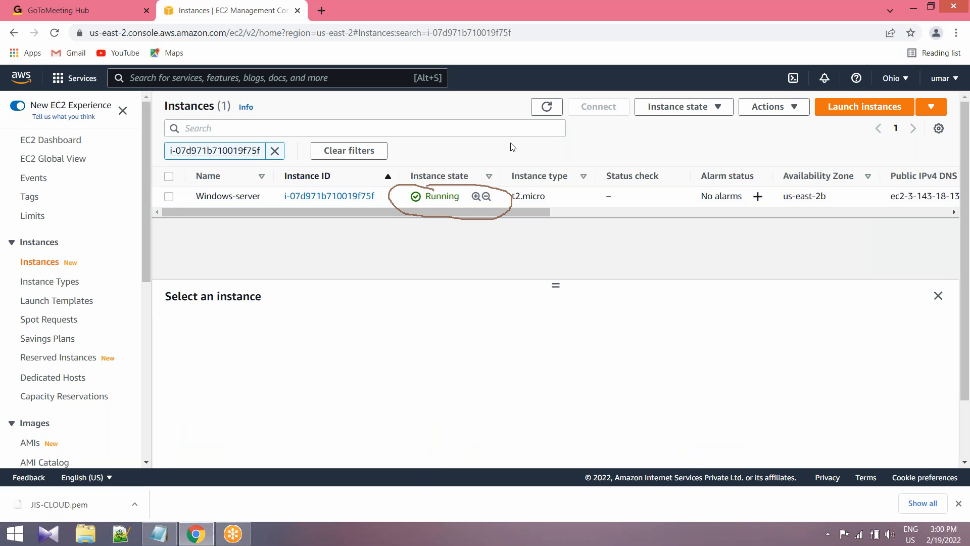
click(171, 198)
mouse_move(606, 97)
mouse_down()
mouse_move(586, 94)
mouse_move(584, 127)
mouse_move(607, 94)
mouse_up()
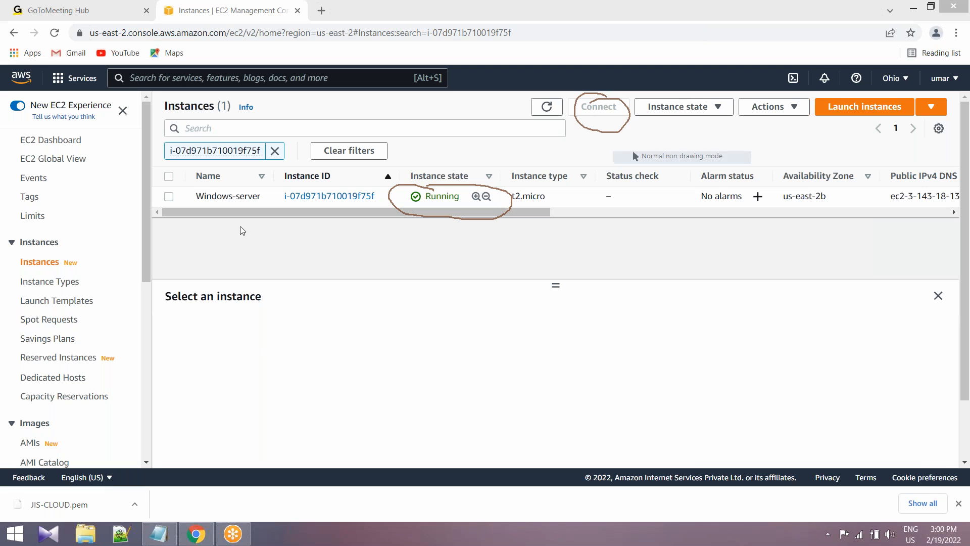
click(169, 196)
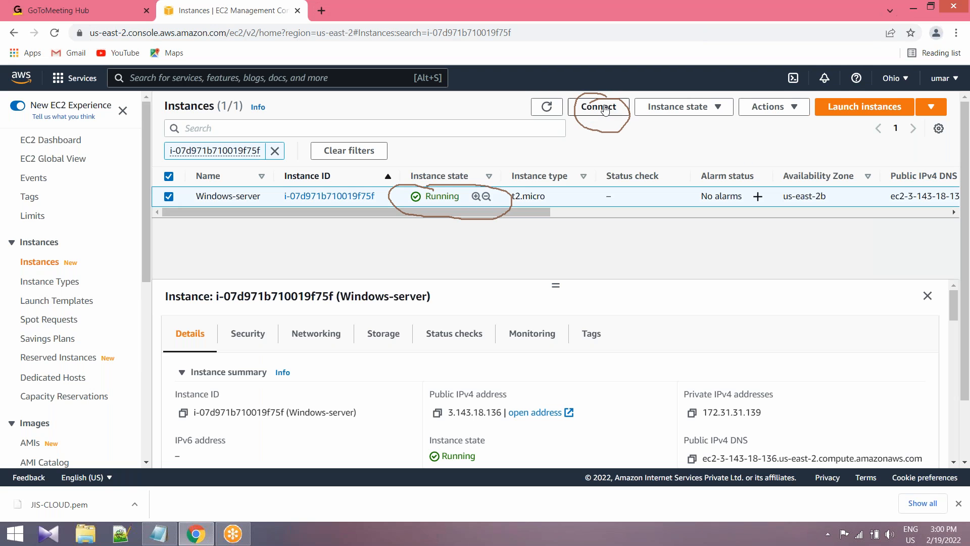
click(644, 9)
click(624, 93)
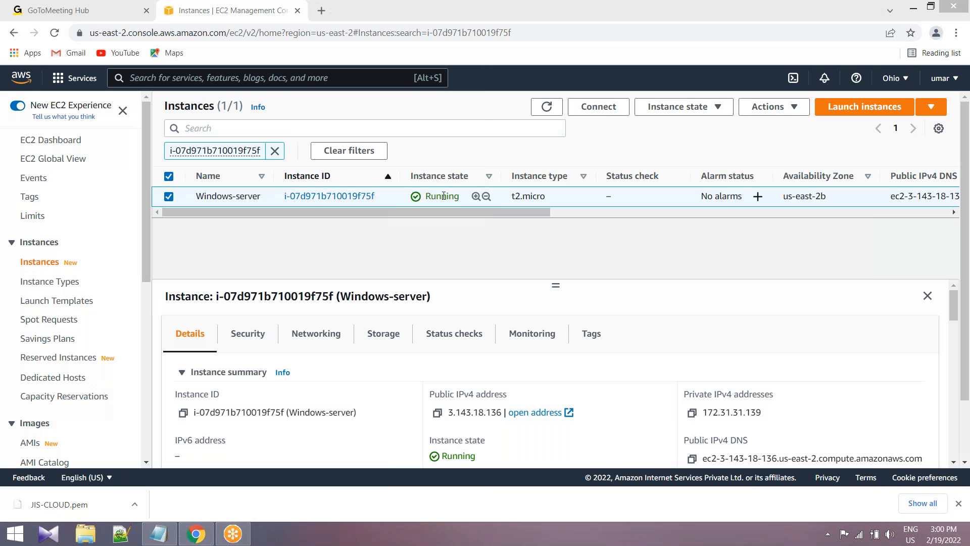
drag(431, 196, 461, 196)
click(480, 183)
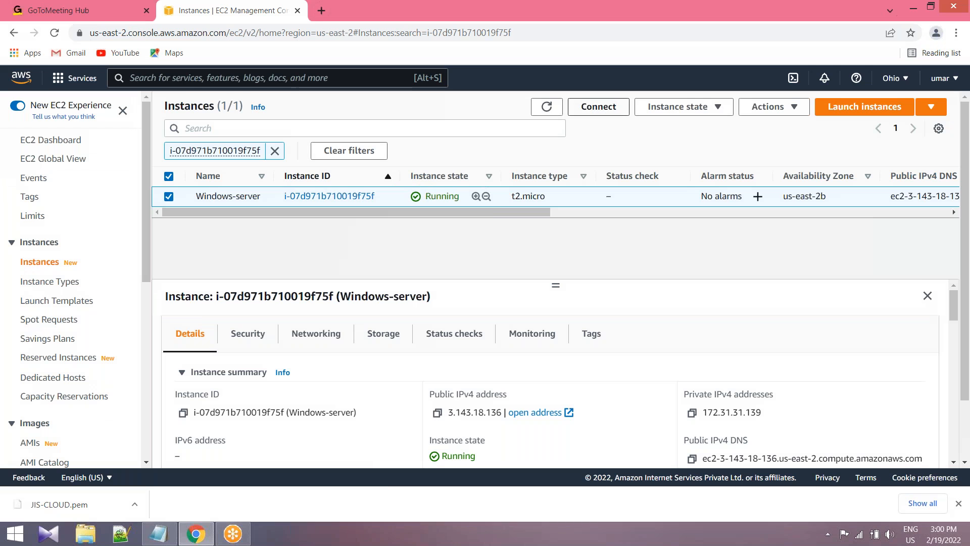
click(168, 197)
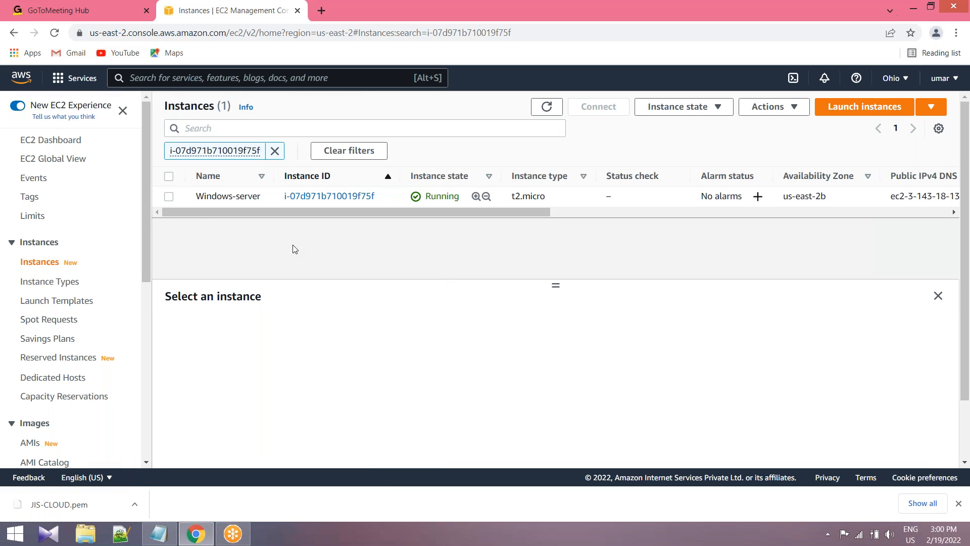
click(169, 198)
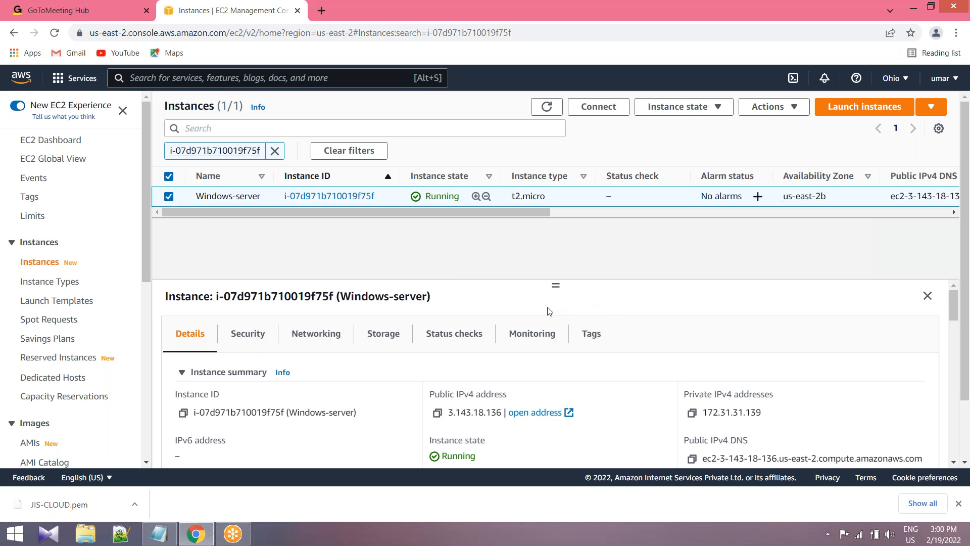
Examine the private IPv4 address in the instance summary of Windows-server.
scroll(626, 338, down, 2)
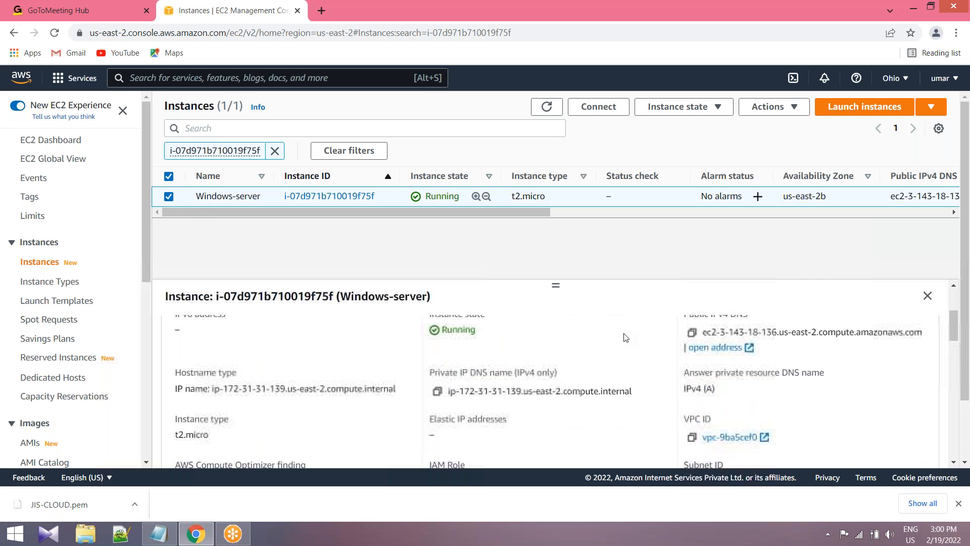
scroll(627, 337, up, 3)
drag(705, 360, 781, 361)
click(758, 360)
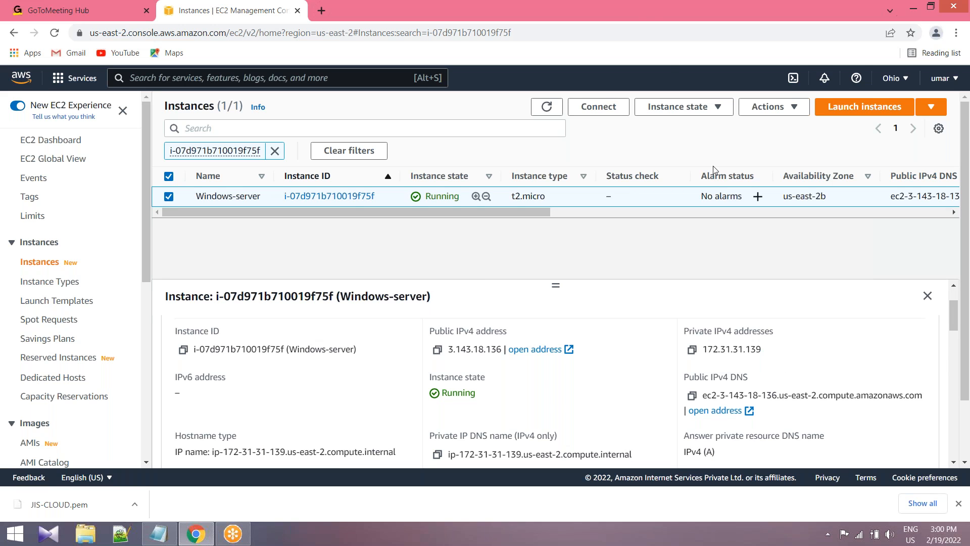
Sketch a box divided into four sections over the instances page with the annotation pen, adding marks inside the sections.
click(642, 4)
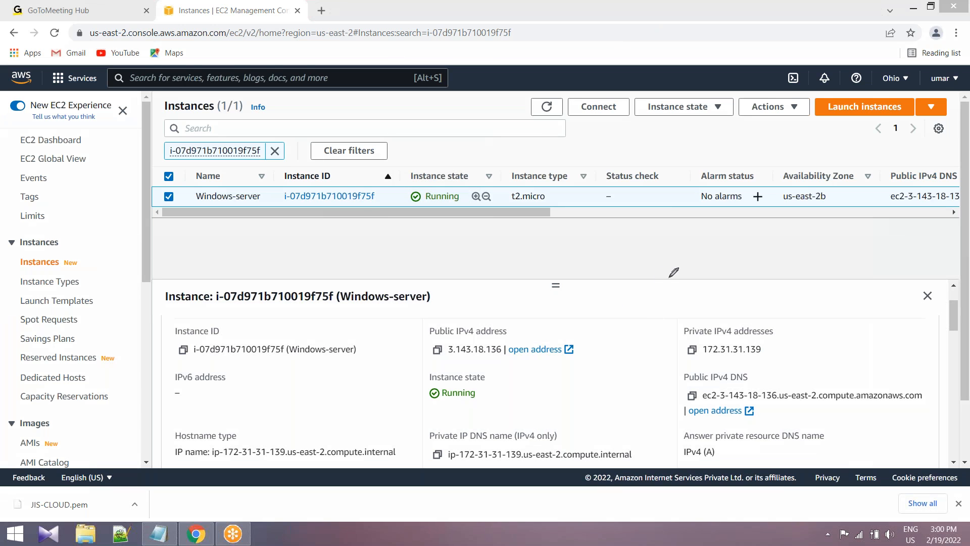
drag(589, 191, 611, 313)
drag(589, 191, 606, 300)
drag(672, 180, 700, 298)
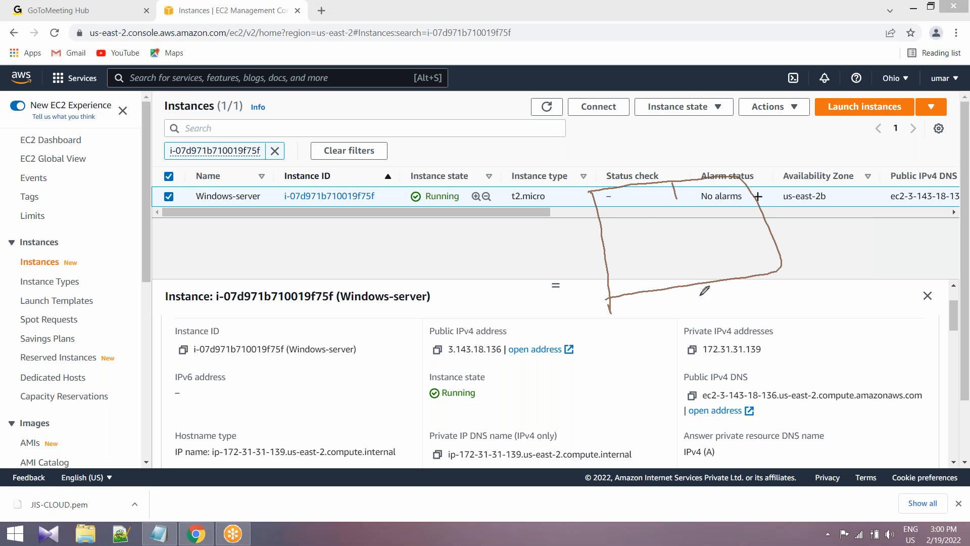
drag(609, 249, 733, 234)
mouse_move(651, 217)
mouse_down()
mouse_move(643, 199)
mouse_move(667, 204)
mouse_move(656, 216)
mouse_move(699, 221)
mouse_up()
drag(655, 256, 661, 284)
drag(741, 244, 749, 269)
mouse_move(741, 246)
mouse_down()
mouse_move(755, 242)
mouse_move(739, 267)
mouse_move(772, 233)
mouse_up()
mouse_move(667, 204)
mouse_down()
mouse_move(768, 234)
mouse_move(682, 270)
mouse_move(667, 202)
mouse_move(746, 176)
mouse_move(778, 265)
mouse_move(610, 289)
mouse_move(594, 194)
mouse_up()
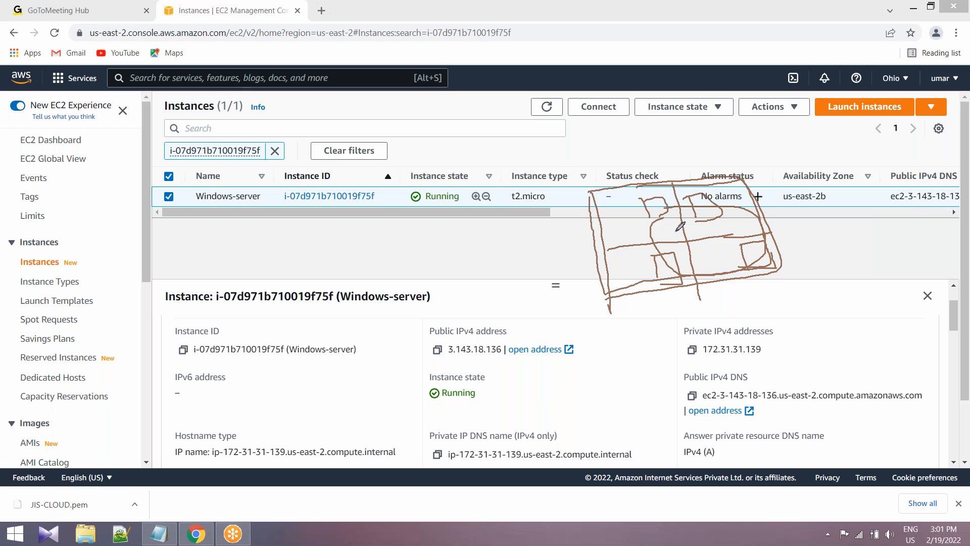
Circle the private and public IPv4 addresses, extend the sketch with a bracket and check mark, and erase all annotations.
drag(758, 336, 743, 365)
drag(723, 242, 781, 234)
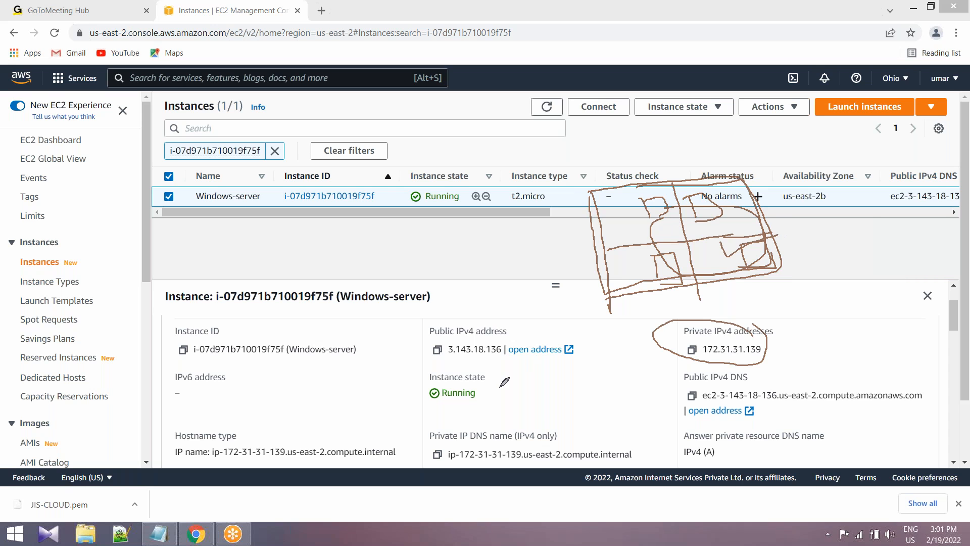
mouse_move(452, 329)
mouse_down()
mouse_move(412, 349)
mouse_move(505, 364)
mouse_move(493, 336)
mouse_up()
drag(766, 209, 828, 201)
mouse_move(888, 143)
mouse_down()
mouse_move(841, 147)
mouse_move(837, 226)
mouse_up()
drag(834, 270, 887, 359)
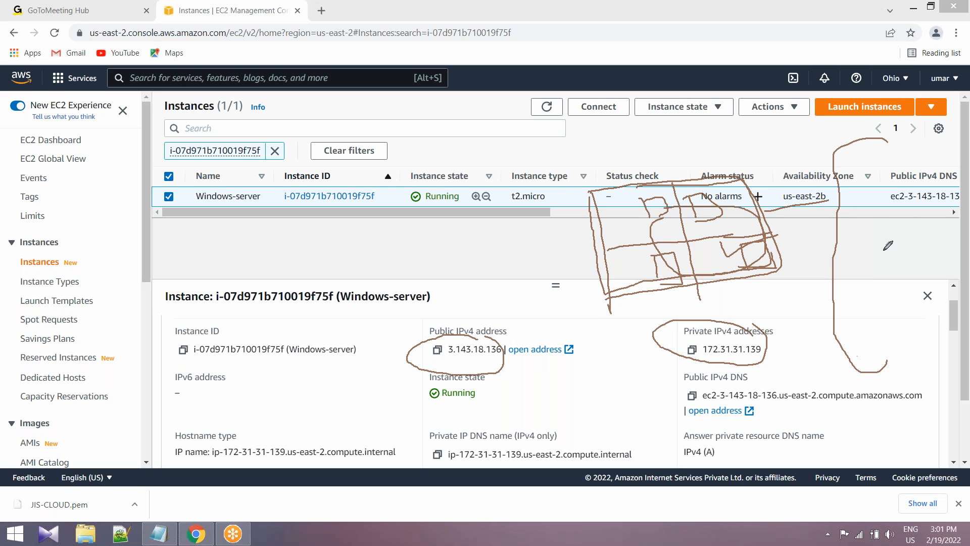
drag(884, 220, 926, 215)
mouse_move(407, 349)
mouse_down()
mouse_move(400, 357)
mouse_move(429, 333)
mouse_move(501, 349)
mouse_up()
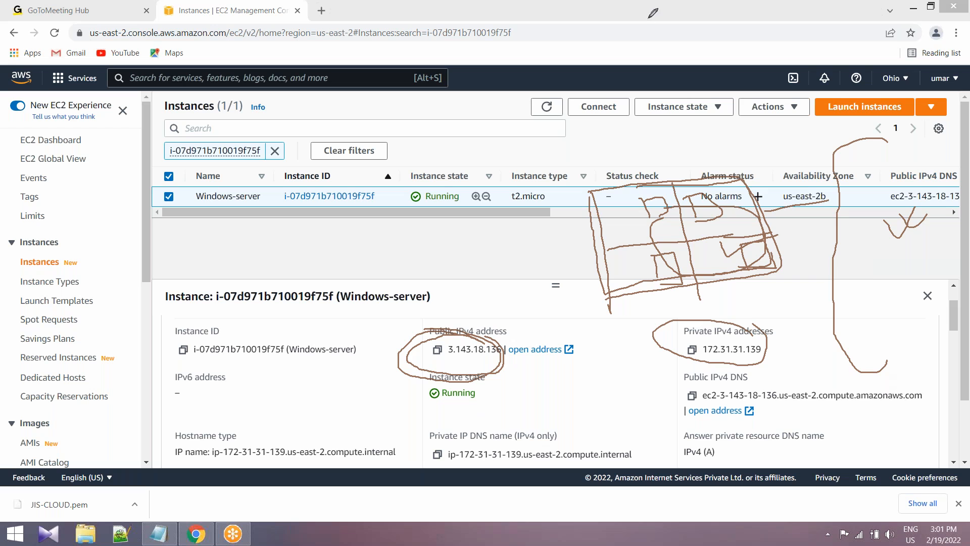
click(614, 91)
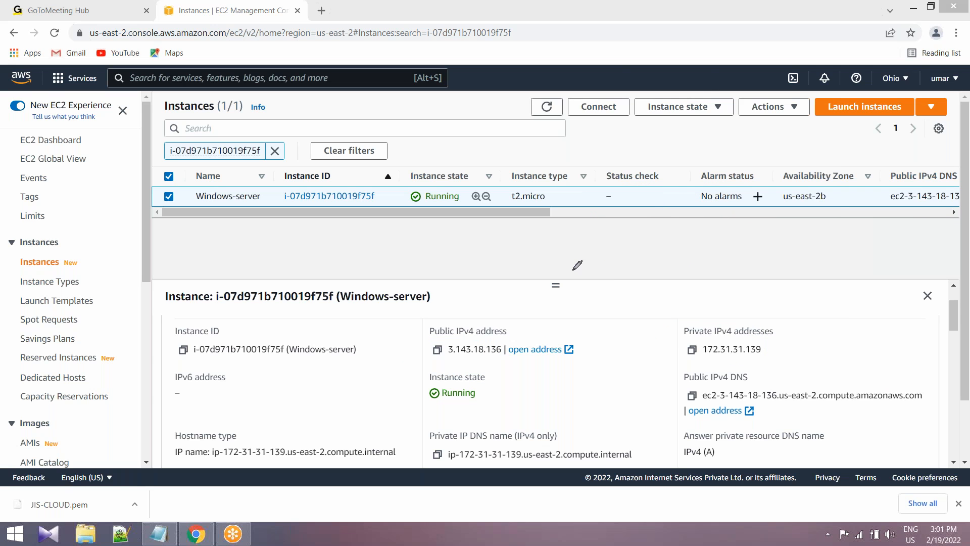
Circle both IPv4 addresses, label the public one A and the private one B, and erase the annotations.
mouse_move(438, 345)
mouse_down()
mouse_move(425, 346)
mouse_move(421, 367)
mouse_up()
mouse_move(480, 371)
mouse_down()
mouse_move(482, 336)
mouse_move(419, 343)
mouse_up()
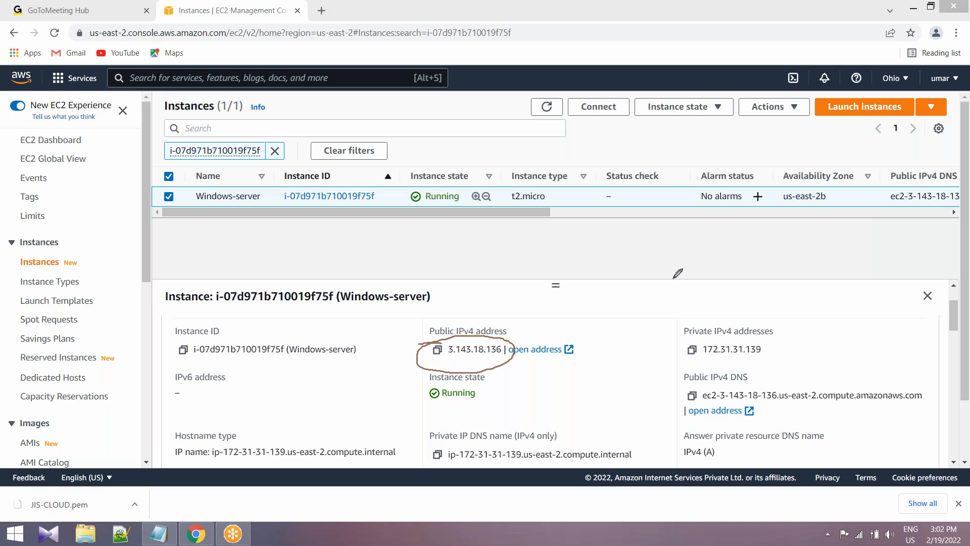
mouse_move(727, 336)
mouse_down()
mouse_move(740, 363)
mouse_move(768, 359)
mouse_move(731, 335)
mouse_up()
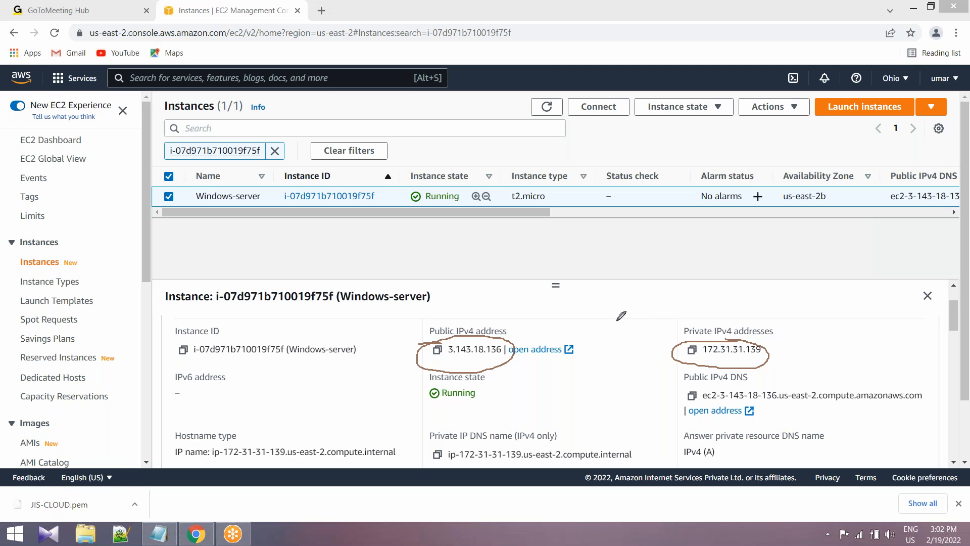
mouse_move(525, 302)
mouse_down()
mouse_move(560, 279)
mouse_move(646, 273)
mouse_move(659, 245)
mouse_move(671, 266)
mouse_move(687, 228)
mouse_up()
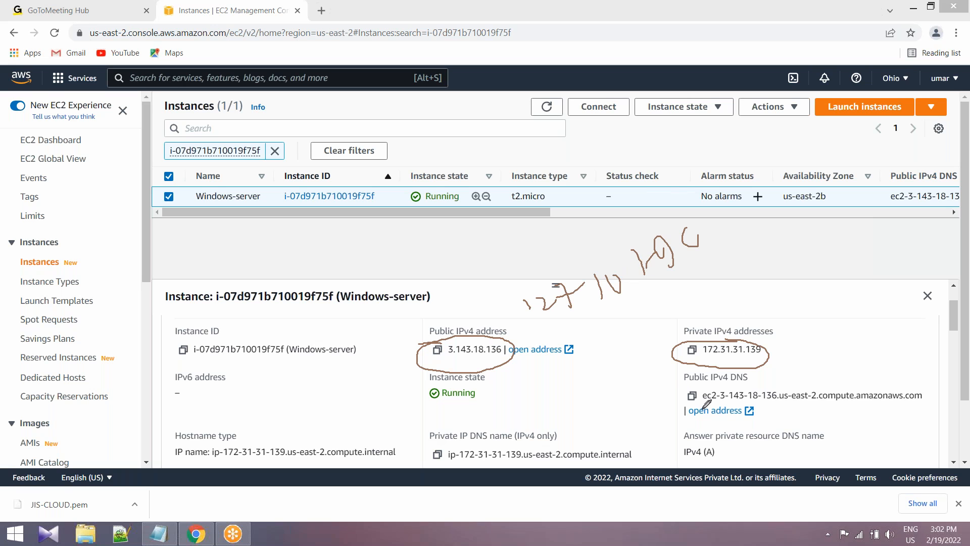
mouse_move(723, 331)
mouse_down()
mouse_move(651, 393)
mouse_move(639, 411)
mouse_move(650, 410)
mouse_move(654, 432)
mouse_up()
drag(510, 348, 523, 375)
mouse_move(528, 376)
mouse_down()
mouse_move(533, 402)
mouse_move(558, 378)
mouse_up()
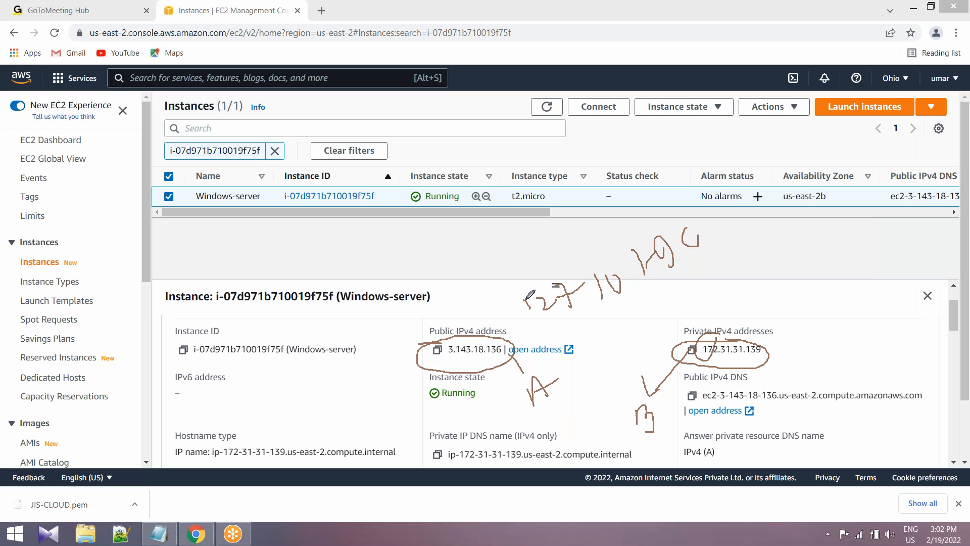
right_click(537, 261)
click(590, 270)
click(624, 94)
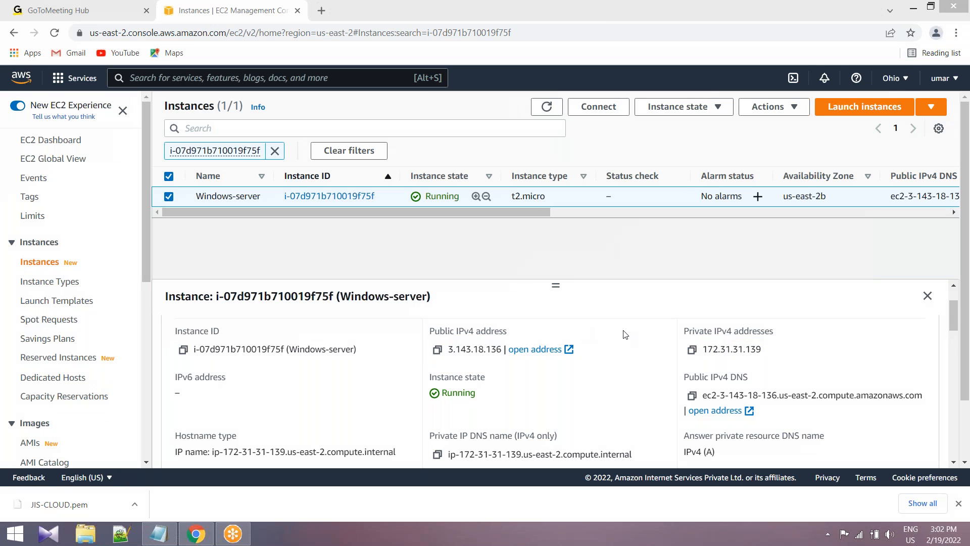
Examine the DNS names, instance type, VPC ID, subnet ID and platform in the details of Windows-server.
scroll(624, 331, down, 3)
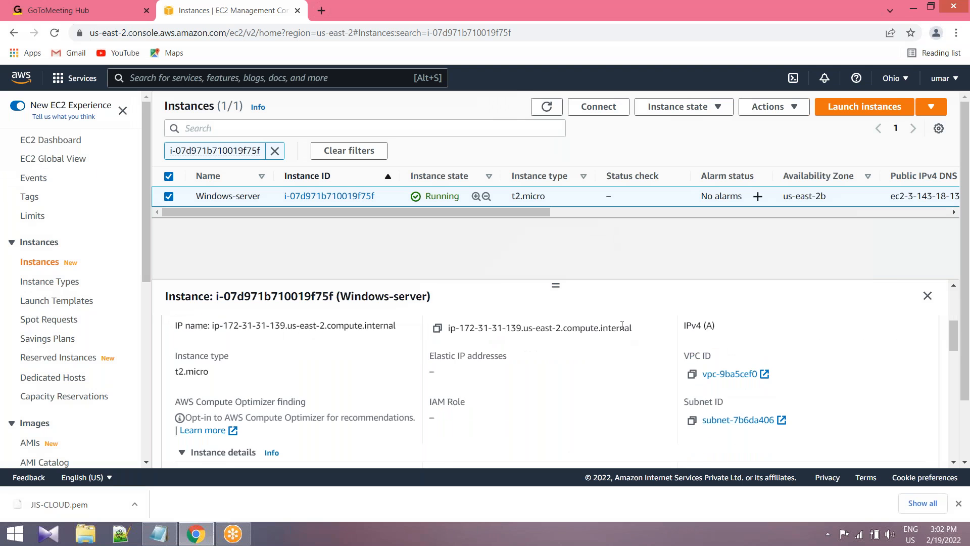
scroll(622, 326, up, 1)
scroll(608, 341, down, 1)
scroll(569, 359, up, 1)
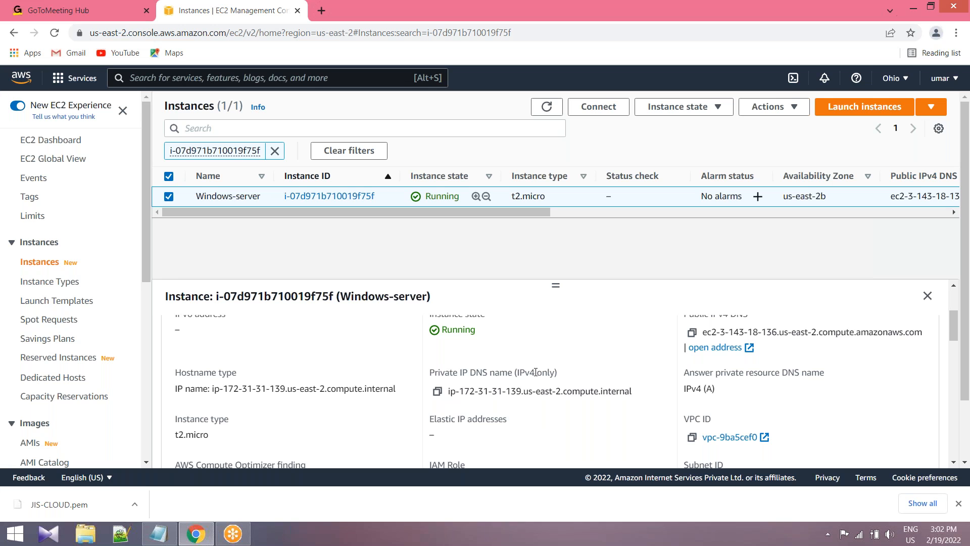
scroll(535, 373, up, 2)
scroll(508, 391, down, 2)
scroll(720, 351, down, 2)
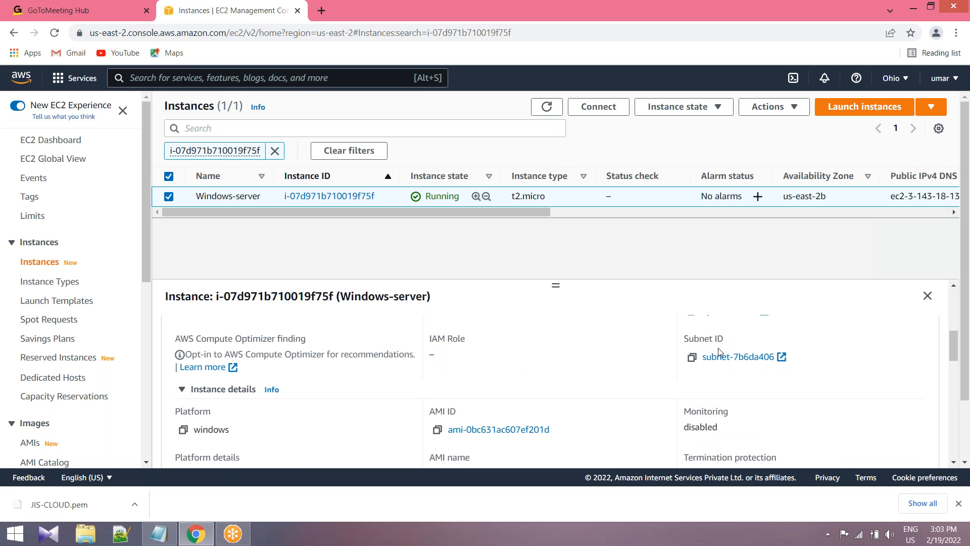
scroll(493, 411, up, 1)
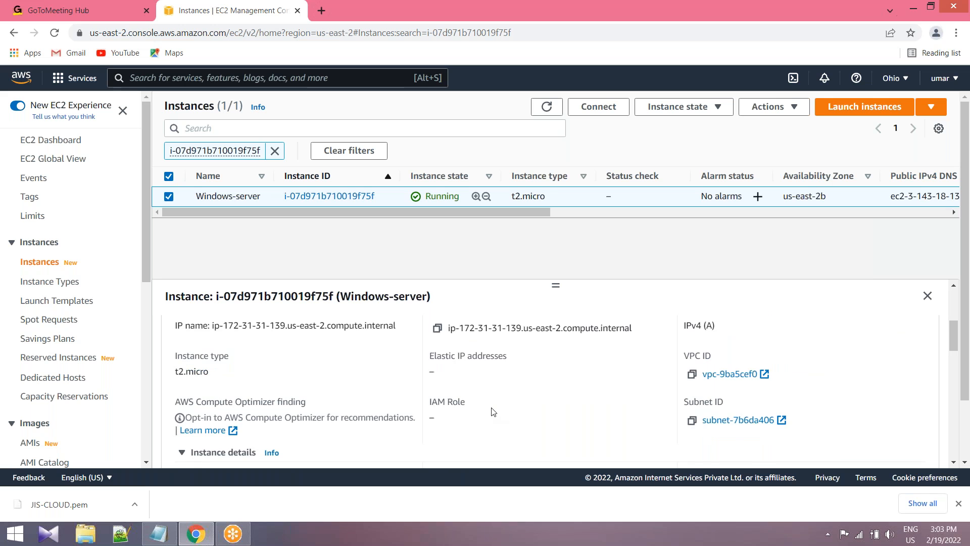
scroll(492, 412, up, 3)
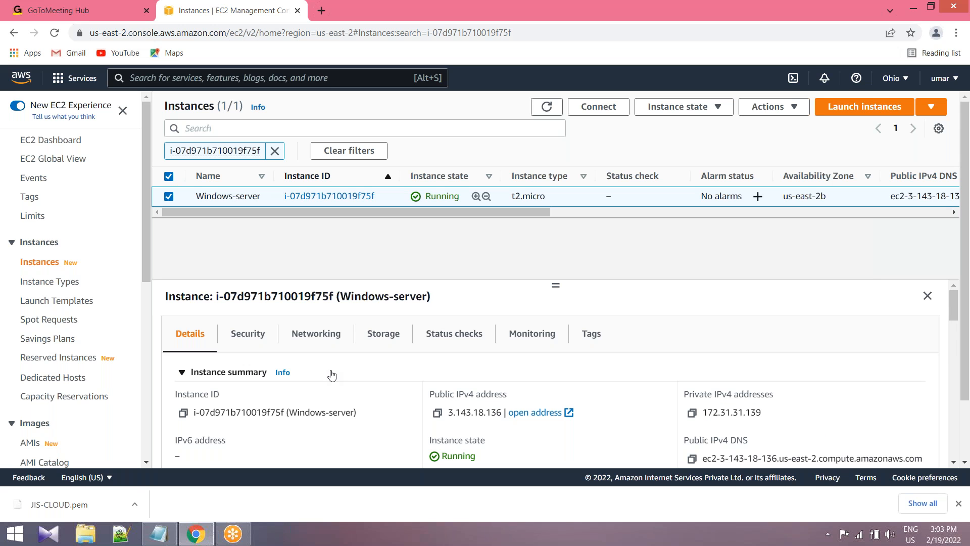
Review the storage information of Windows-server, including its root device and block devices.
click(377, 337)
scroll(379, 354, down, 1)
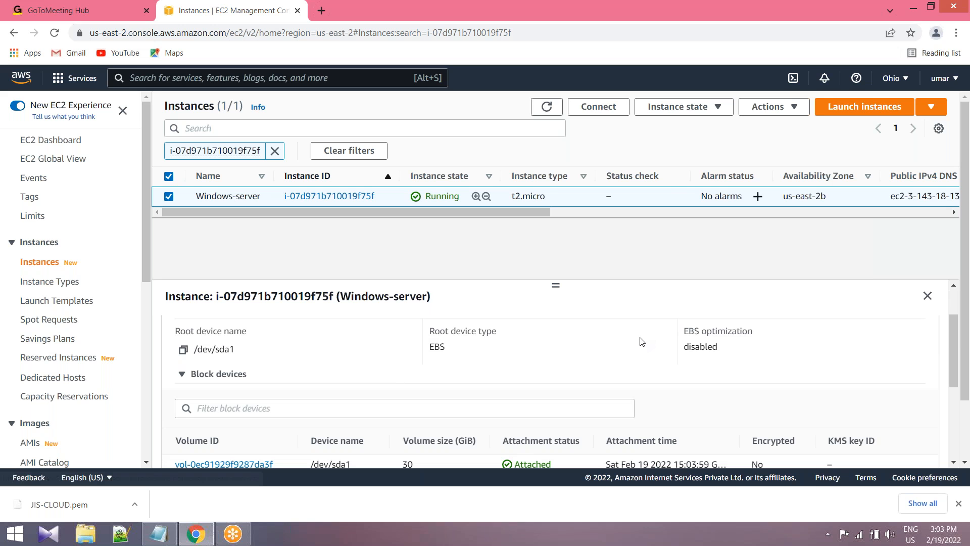
scroll(474, 346, down, 2)
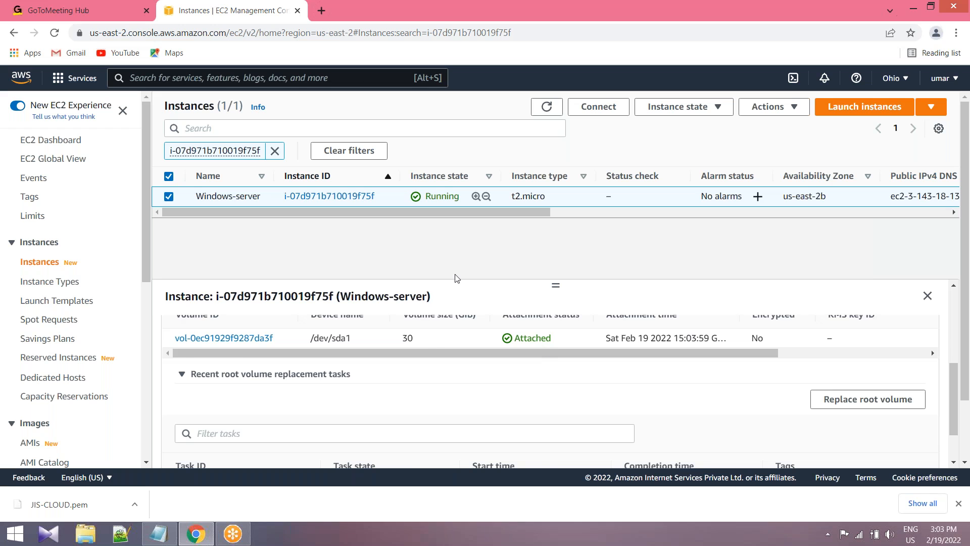
scroll(541, 345, up, 2)
Refresh the instances list and select Windows-server again to check its instance state.
click(546, 107)
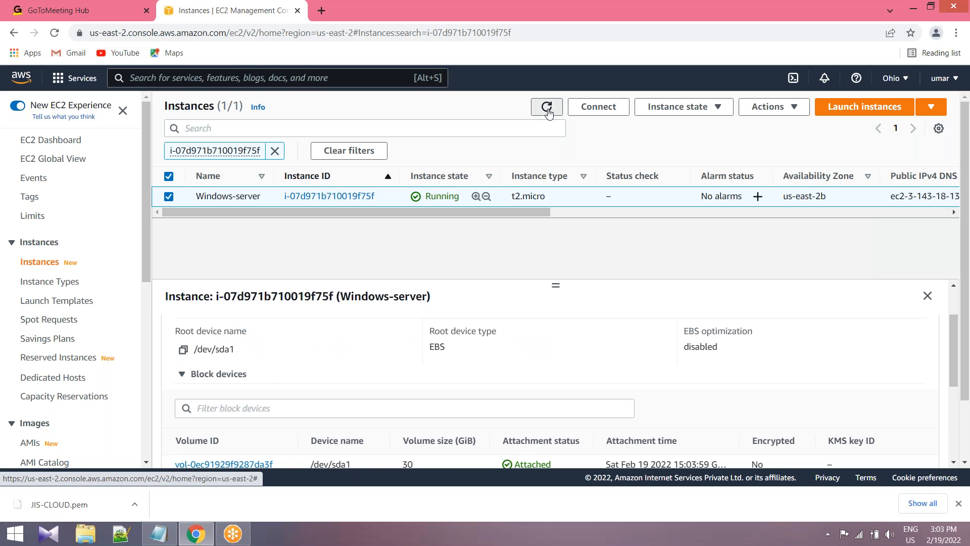
double_click(422, 196)
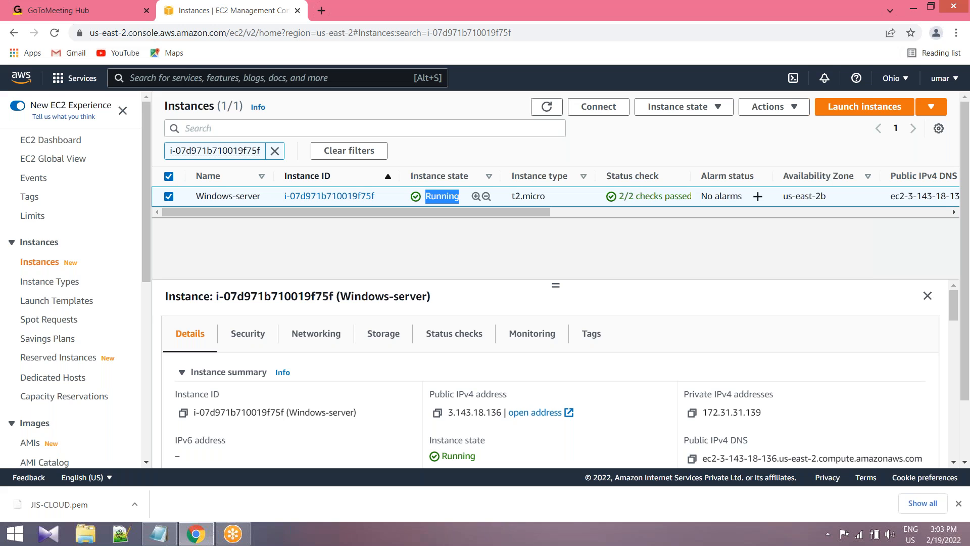
Reselect Windows-server in the instances list and open its connection options.
click(631, 197)
click(747, 54)
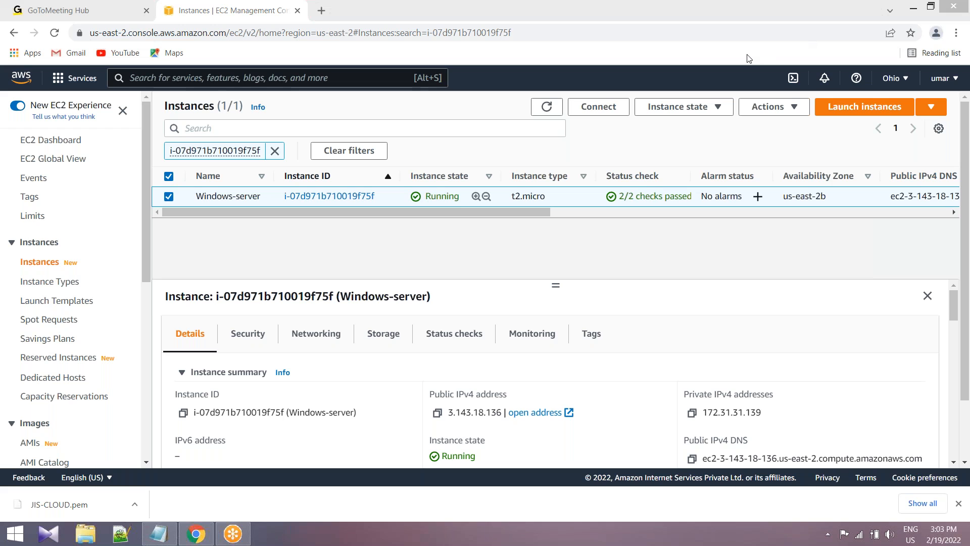
click(169, 196)
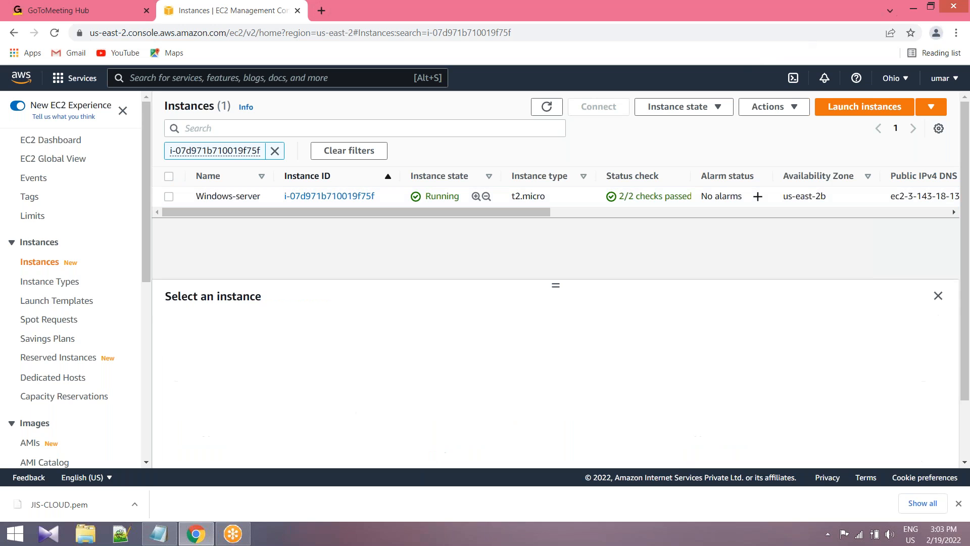
click(169, 197)
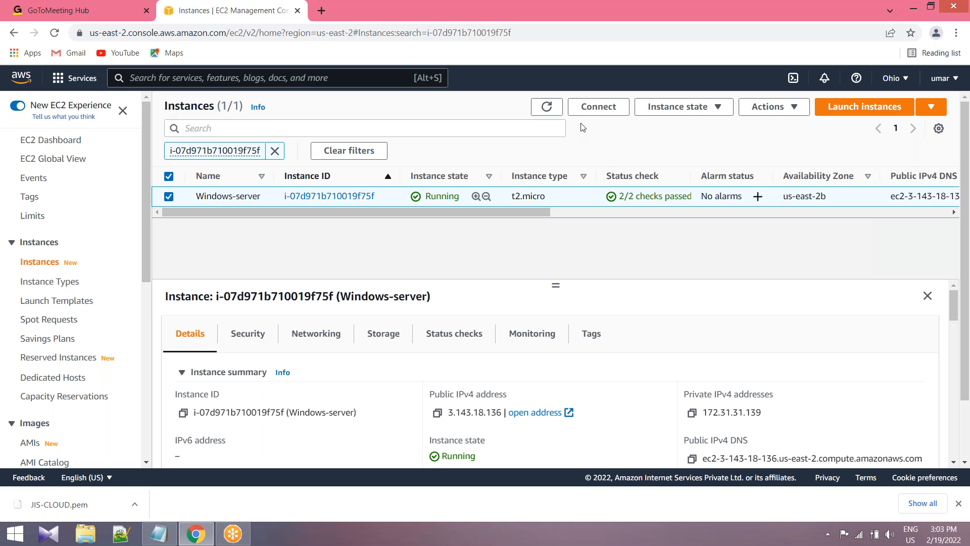
click(598, 106)
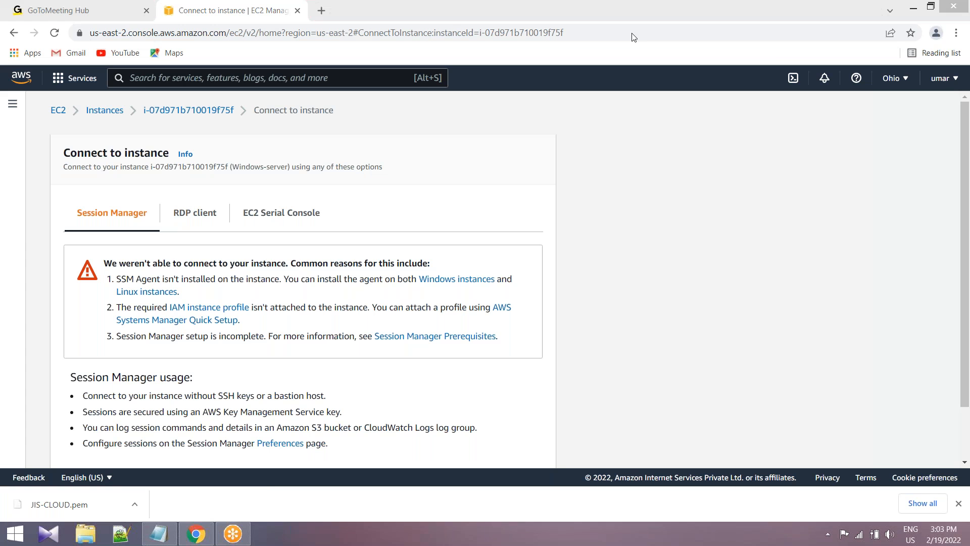
Circle the RDP client option, show its connection details and open the page for getting the Windows password.
mouse_move(198, 199)
mouse_down()
mouse_move(215, 244)
mouse_move(194, 208)
mouse_up()
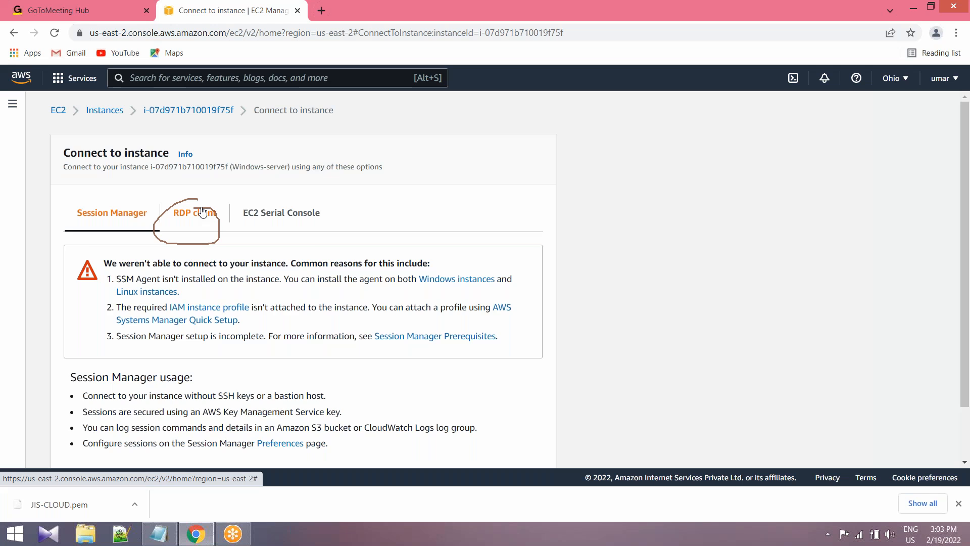
click(222, 219)
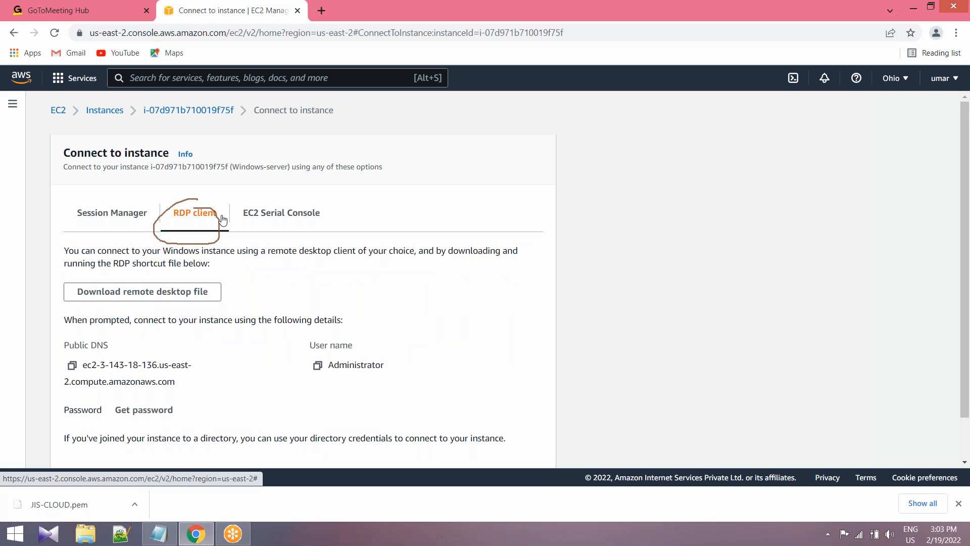
scroll(222, 219, down, 1)
scroll(323, 336, down, 1)
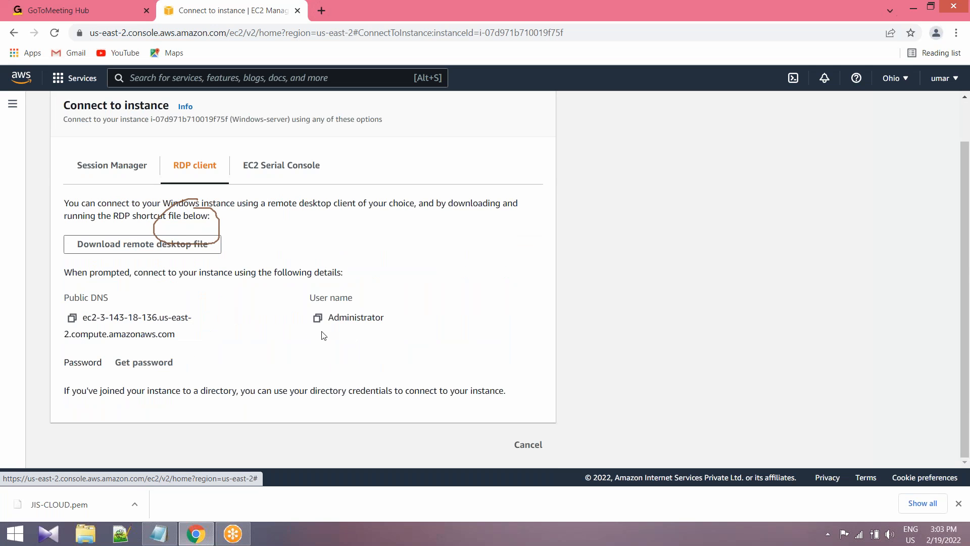
click(152, 368)
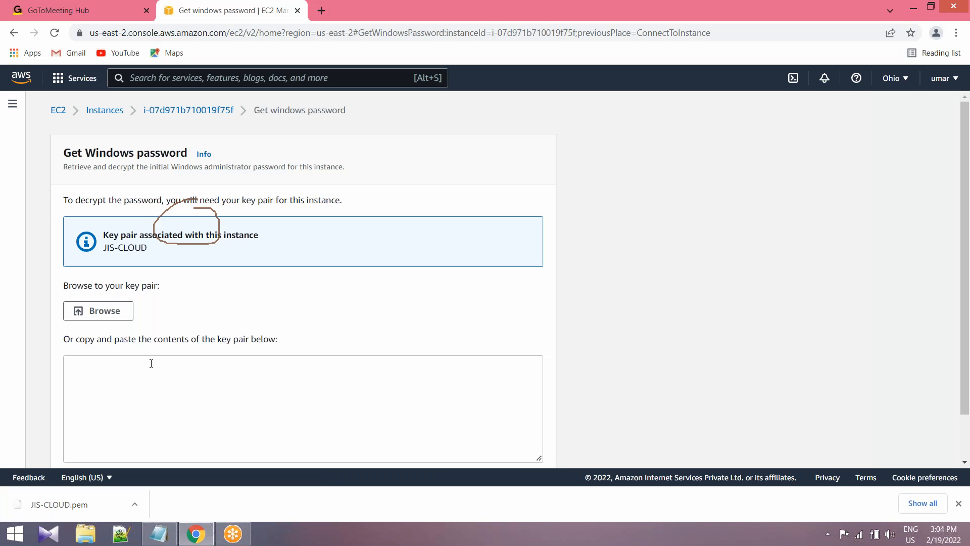
Load the key pair file JIS-CLOUD.pem from the Downloads folder.
click(113, 311)
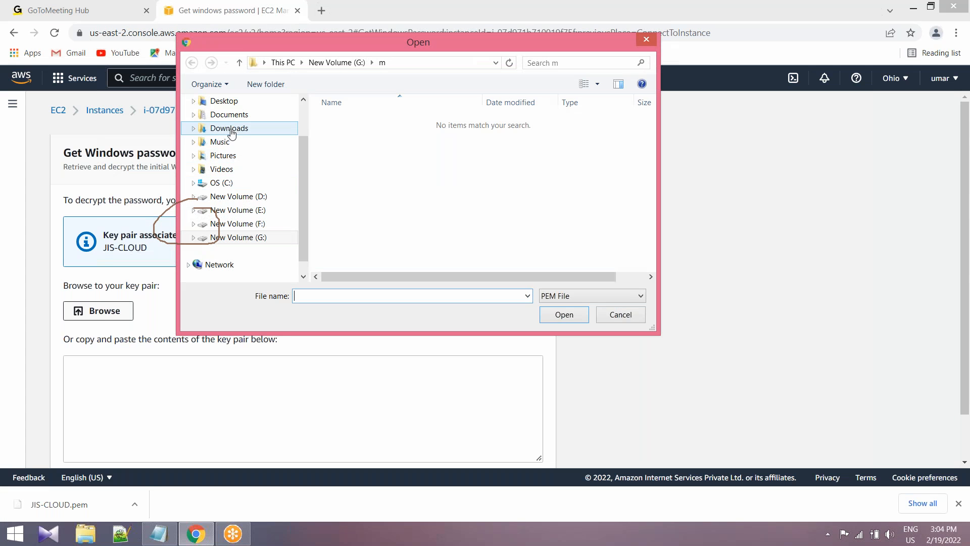
click(229, 128)
click(431, 204)
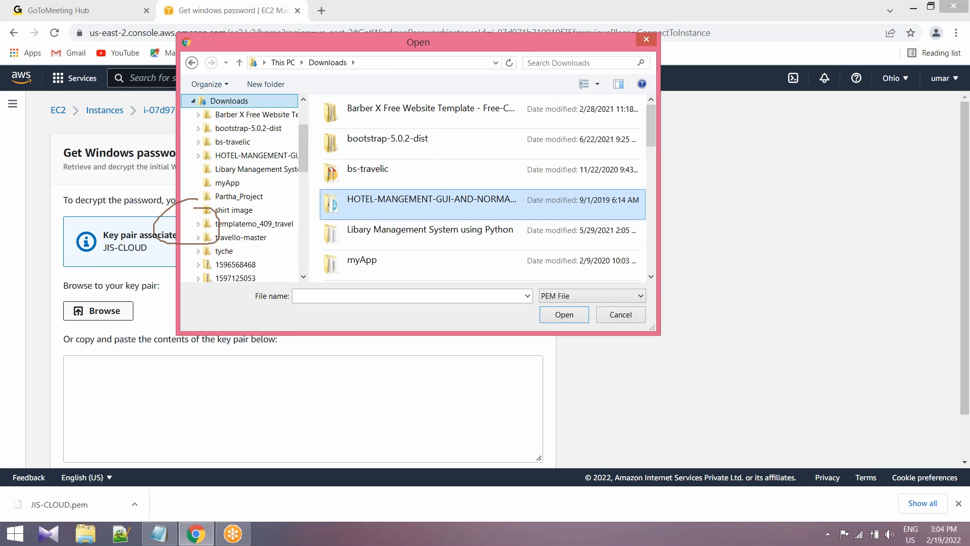
key(j)
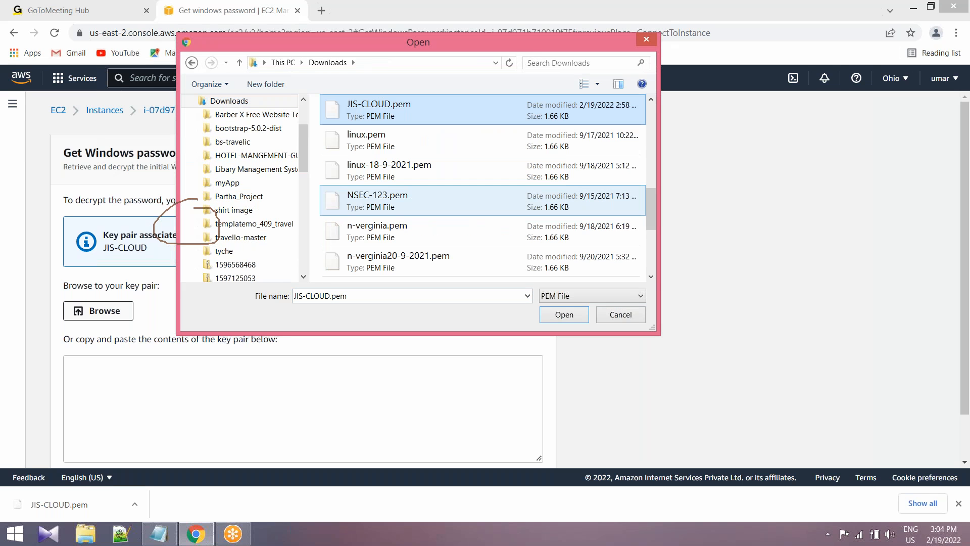
click(419, 107)
click(420, 104)
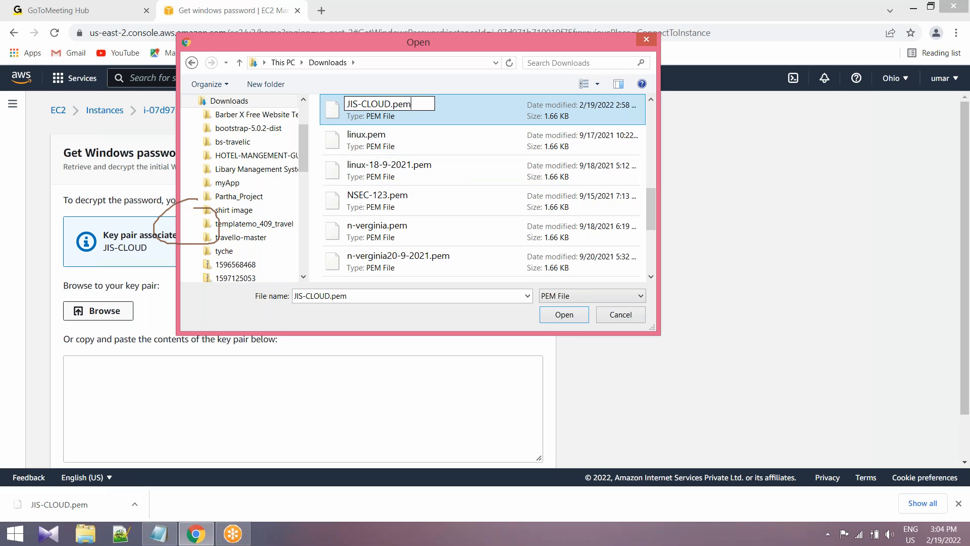
key(Return)
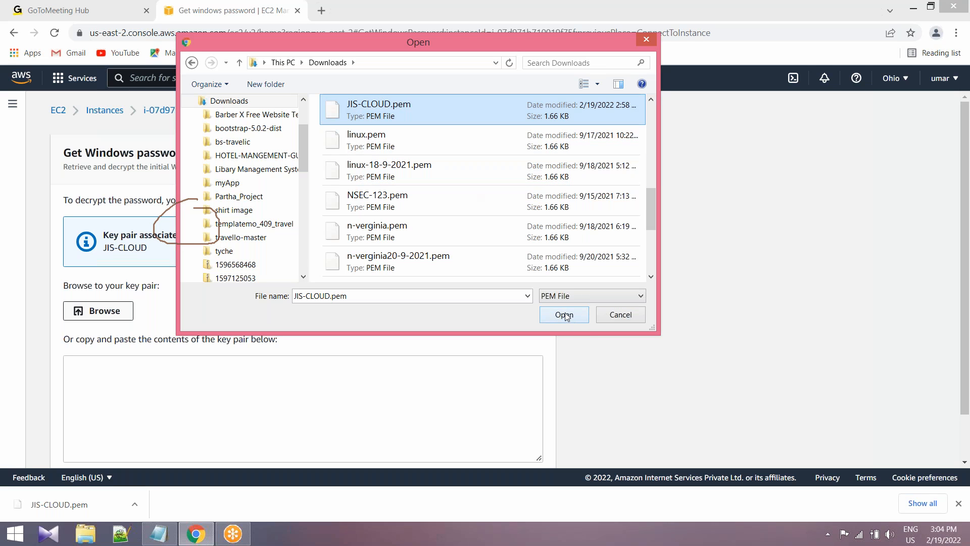
click(564, 315)
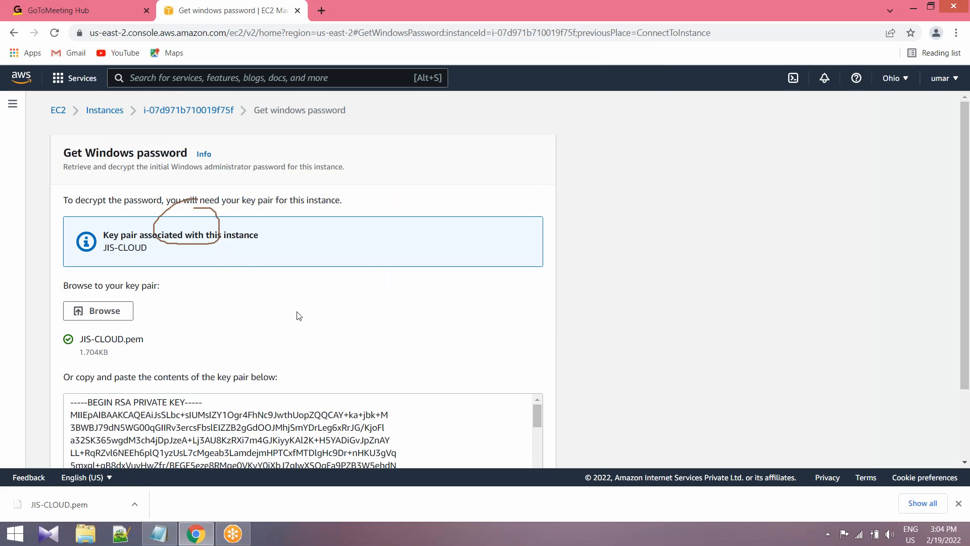
Look over the loaded private key contents and decrypt the instance's Windows password.
scroll(297, 316, down, 5)
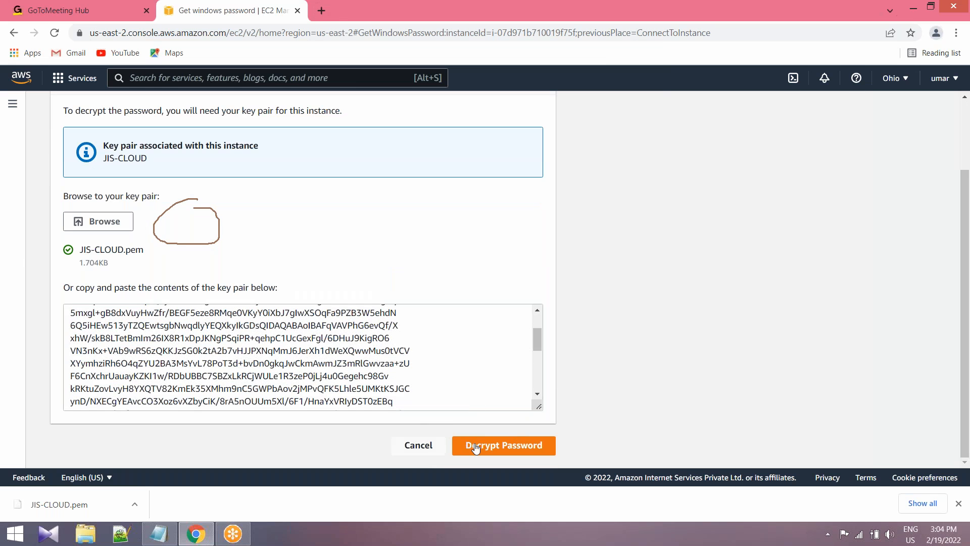
scroll(128, 340, up, 2)
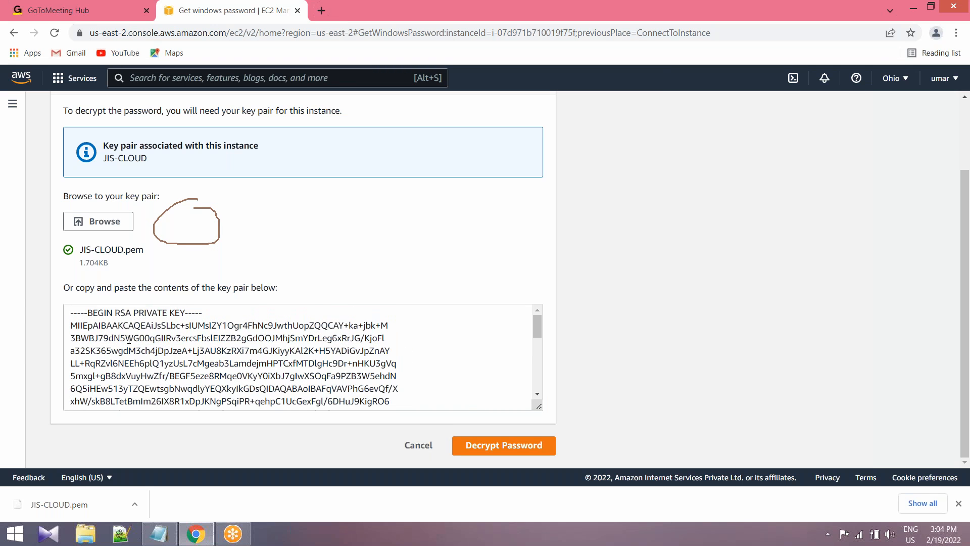
scroll(129, 340, down, 5)
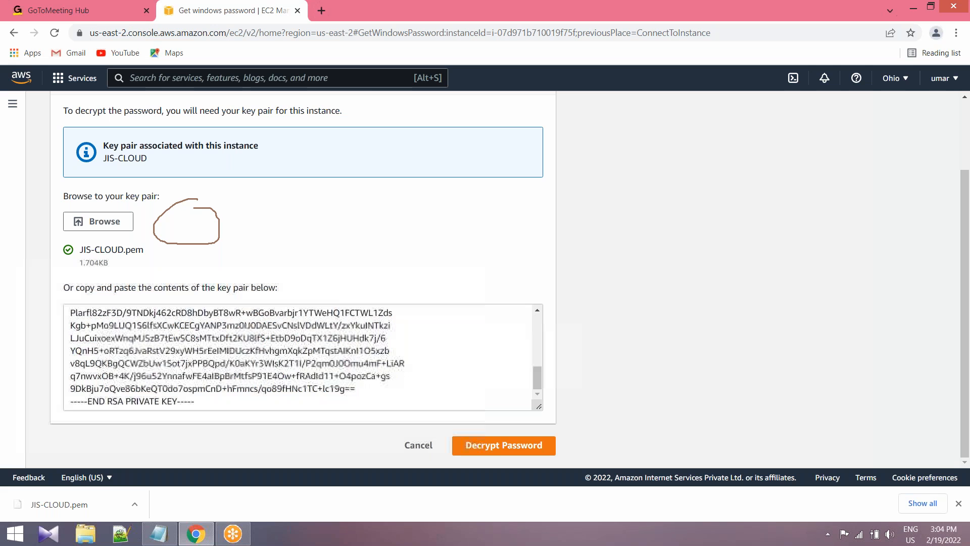
click(498, 450)
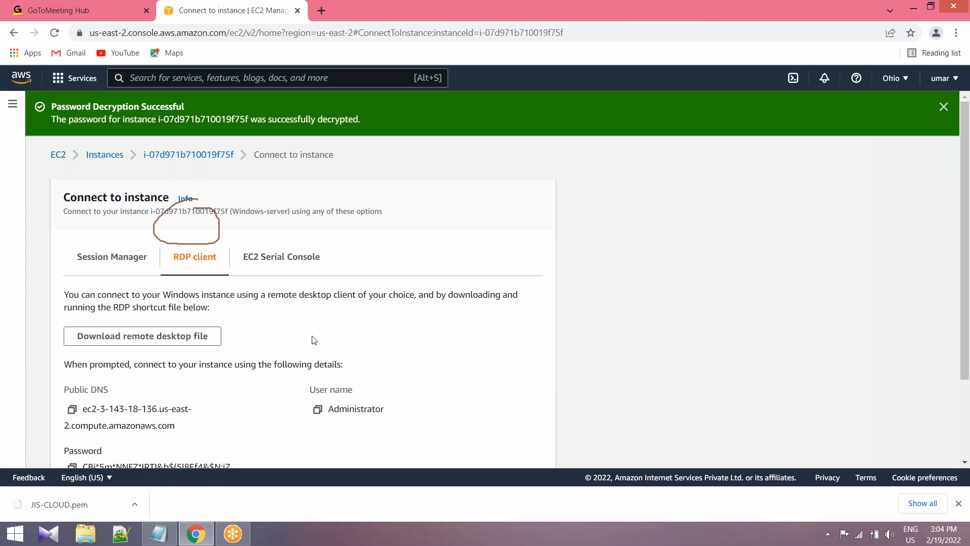
Copy the decrypted administrator password, paste it below the EC2 notes in Notepad and save the file.
scroll(313, 339, down, 2)
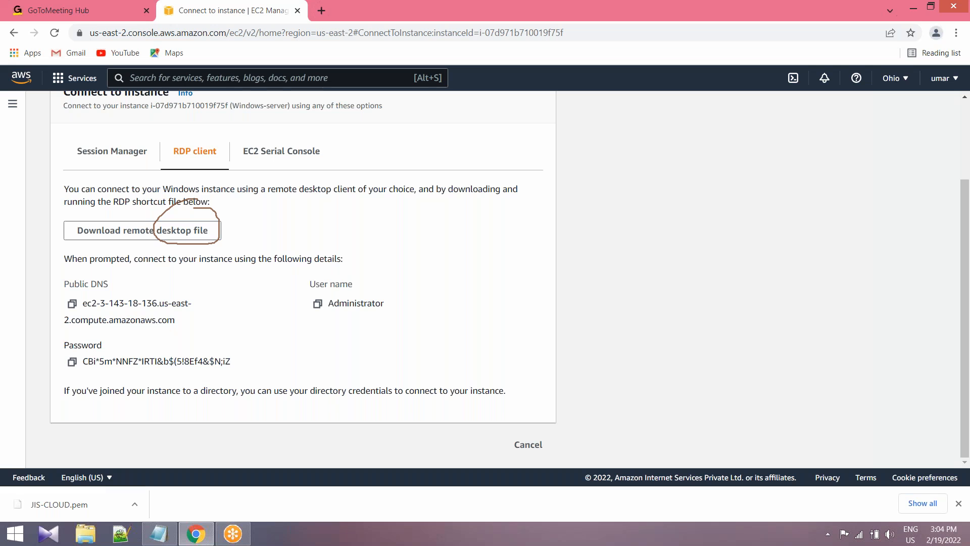
click(71, 365)
click(163, 540)
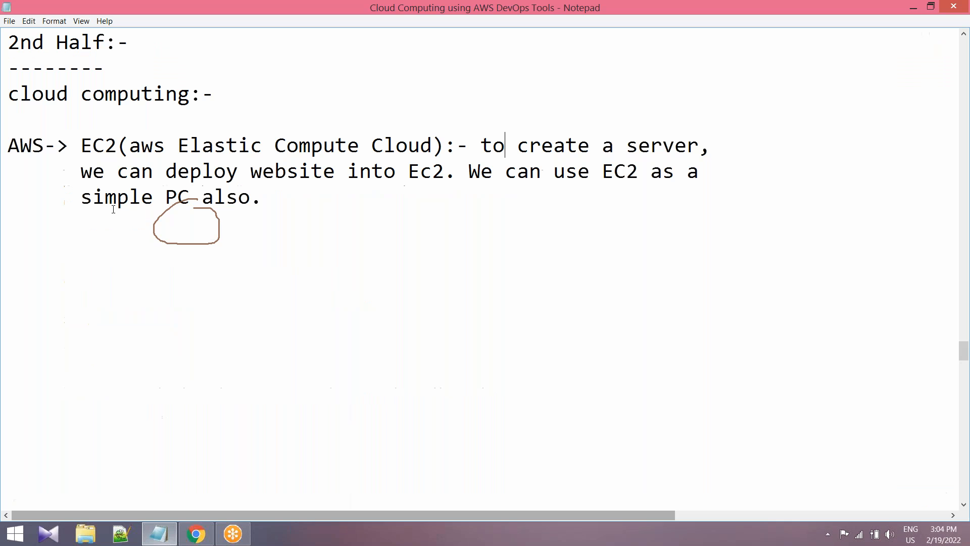
click(33, 251)
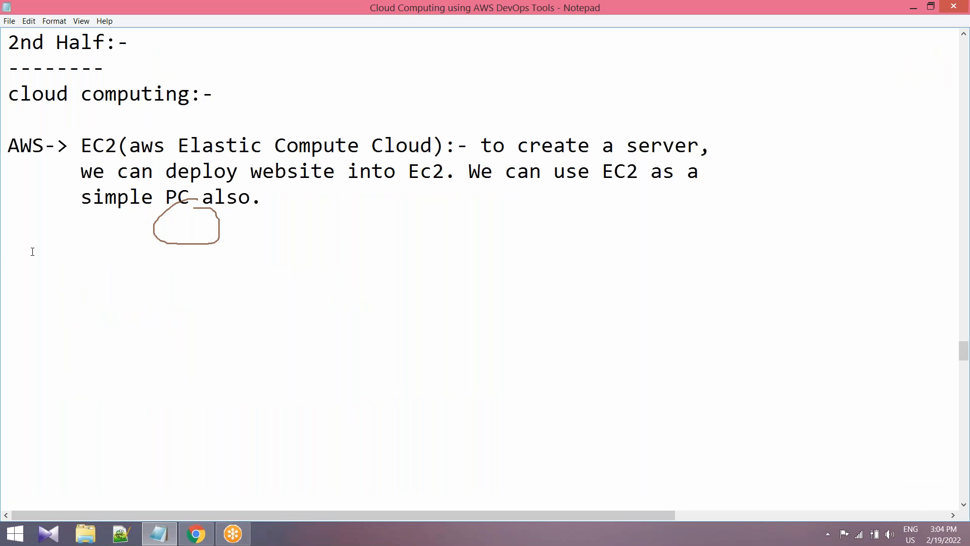
key(ctrl+v)
click(9, 21)
click(27, 59)
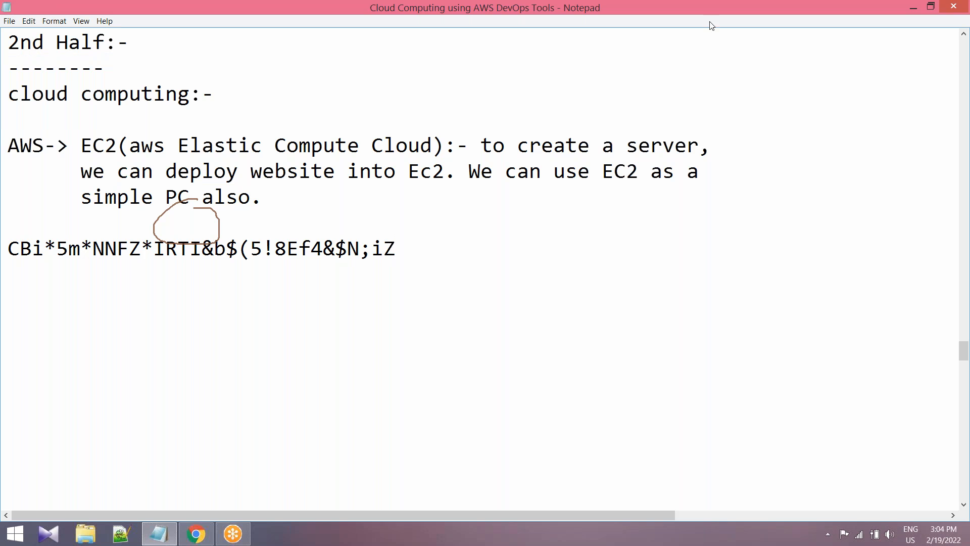
click(750, 21)
click(915, 11)
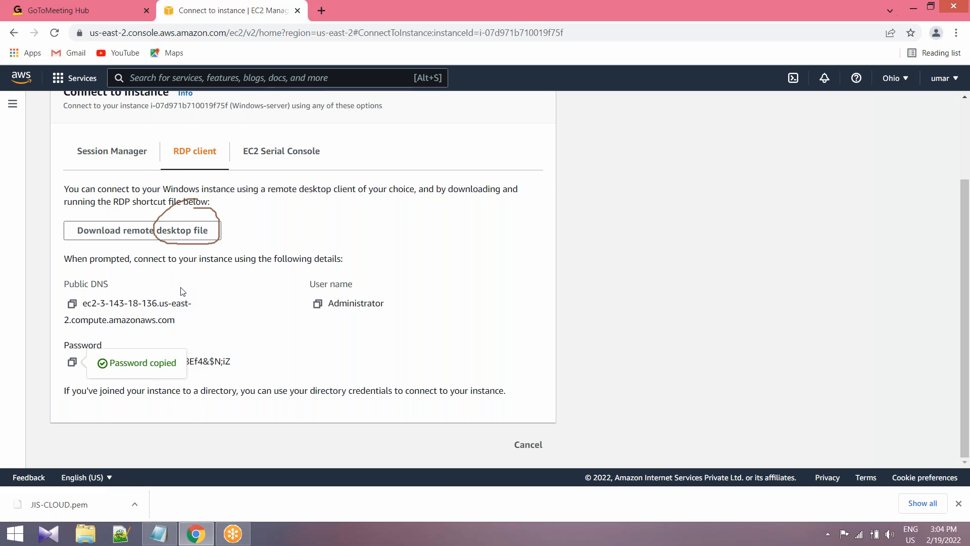
Circle the remote desktop file download option, download the file for Windows-server and show it in its folder.
scroll(182, 291, up, 1)
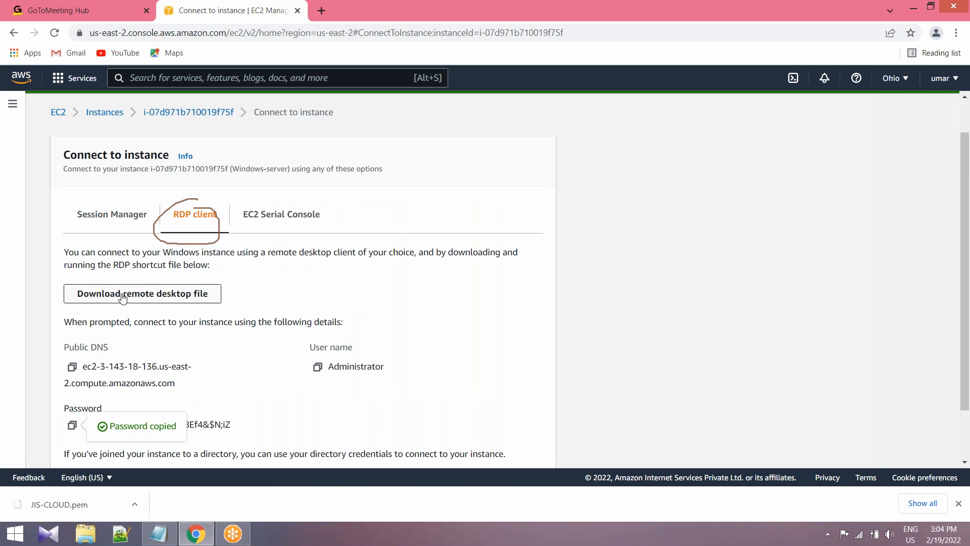
click(638, 12)
click(621, 35)
mouse_move(185, 276)
mouse_down()
mouse_move(113, 270)
mouse_move(96, 310)
mouse_move(220, 289)
mouse_up()
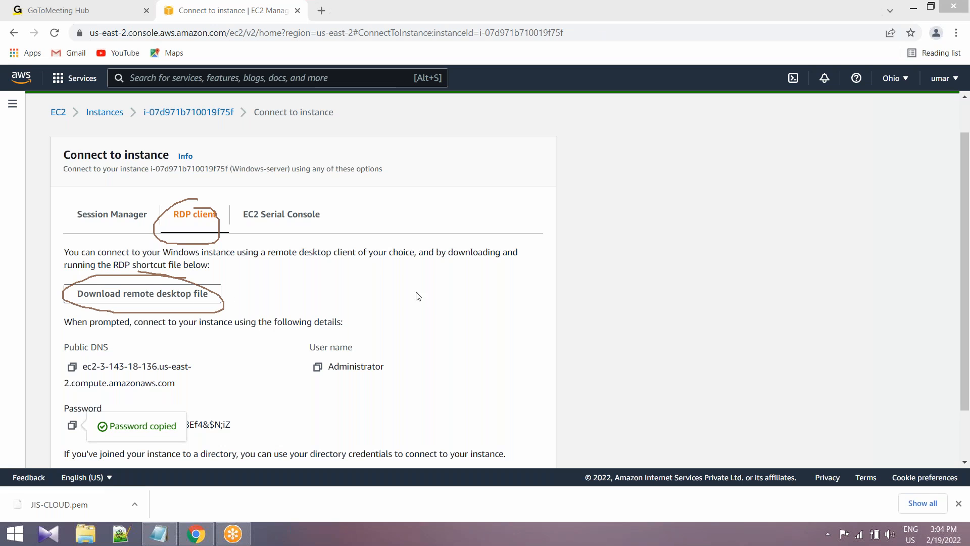
click(170, 298)
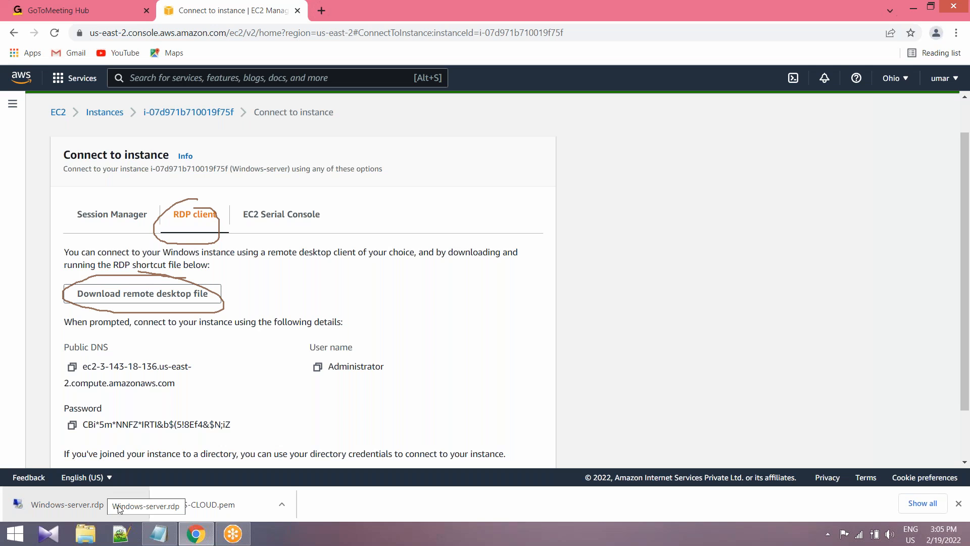
click(135, 506)
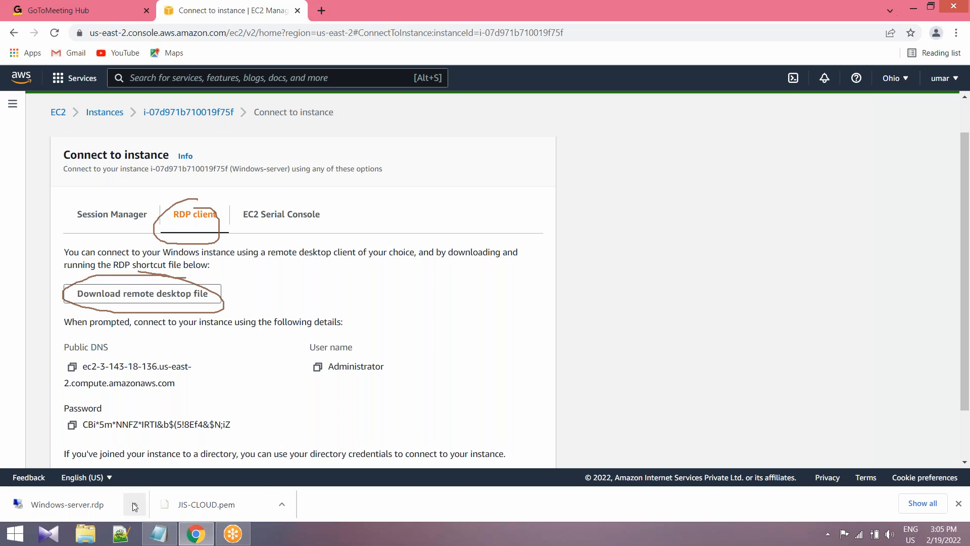
click(175, 461)
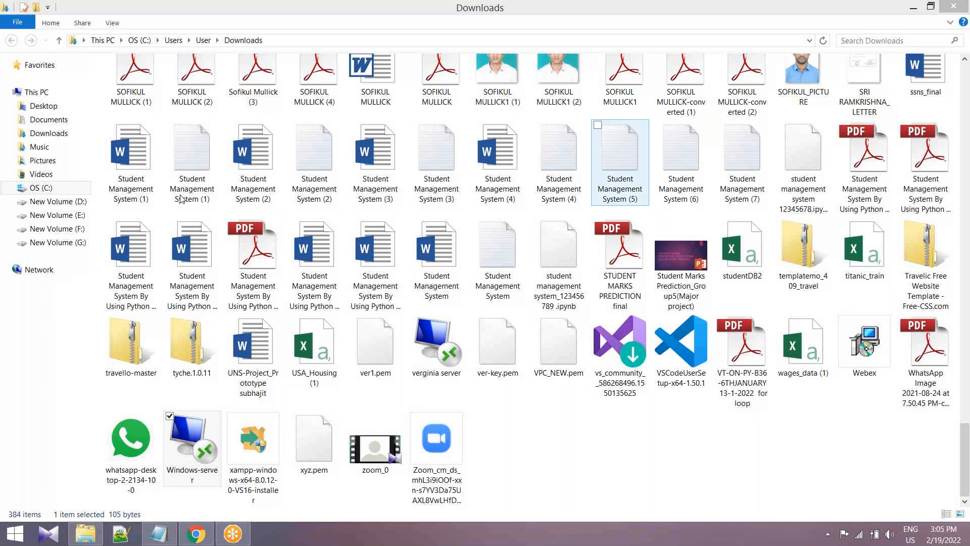
Download the remote desktop file again from Chrome and start the connection with Windows-server (1), accepting the unknown publisher.
click(196, 533)
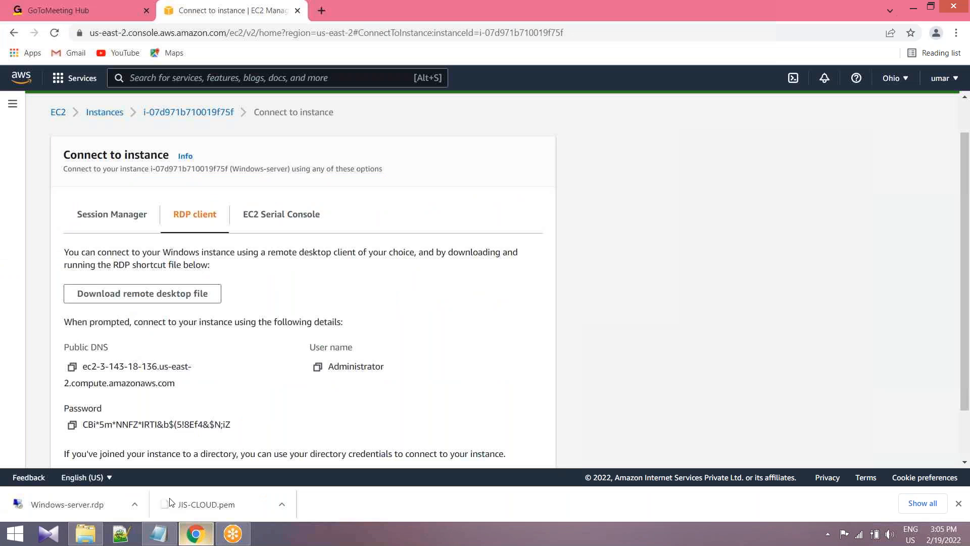
click(210, 295)
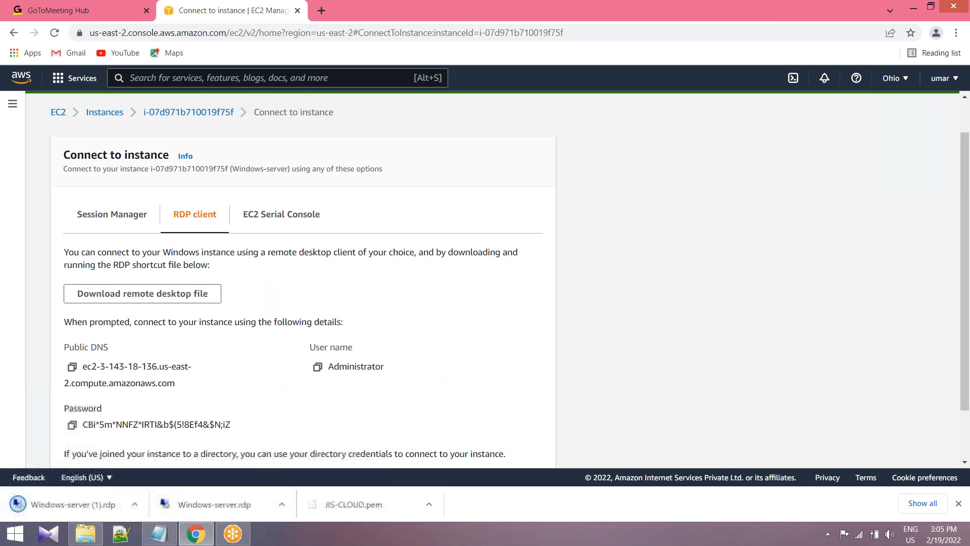
click(134, 504)
click(177, 458)
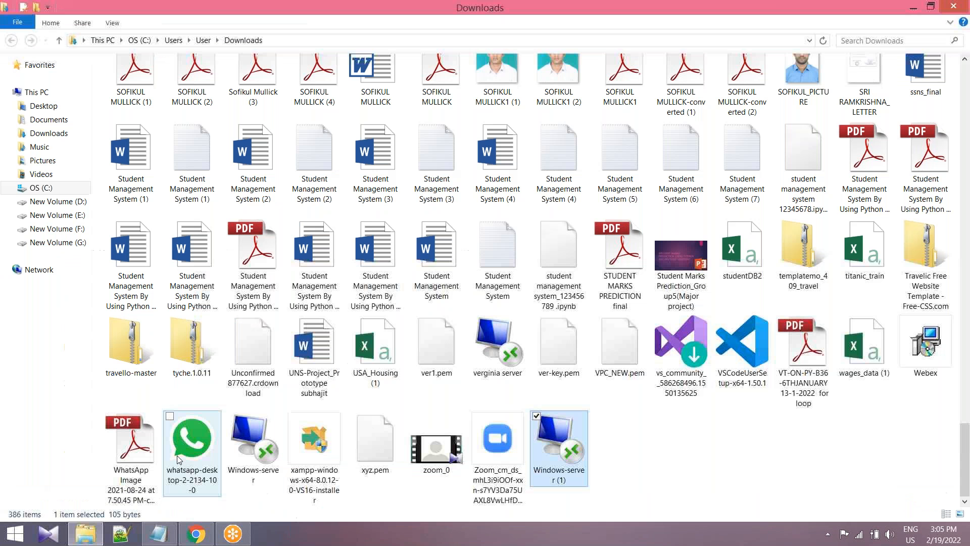
double_click(565, 438)
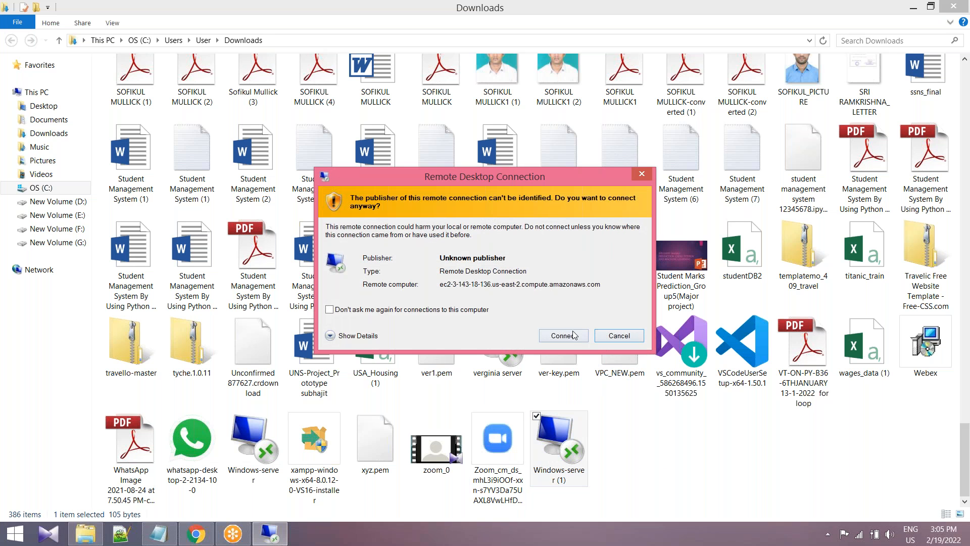
click(574, 335)
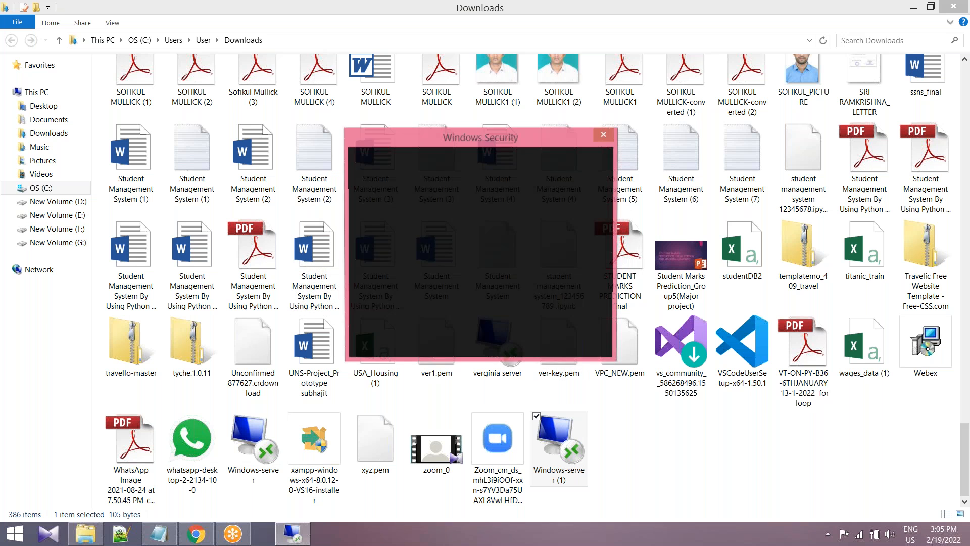
Copy the administrator password from the Notepad notes and enter it as the Administrator password in the Remote Desktop credentials prompt.
click(160, 537)
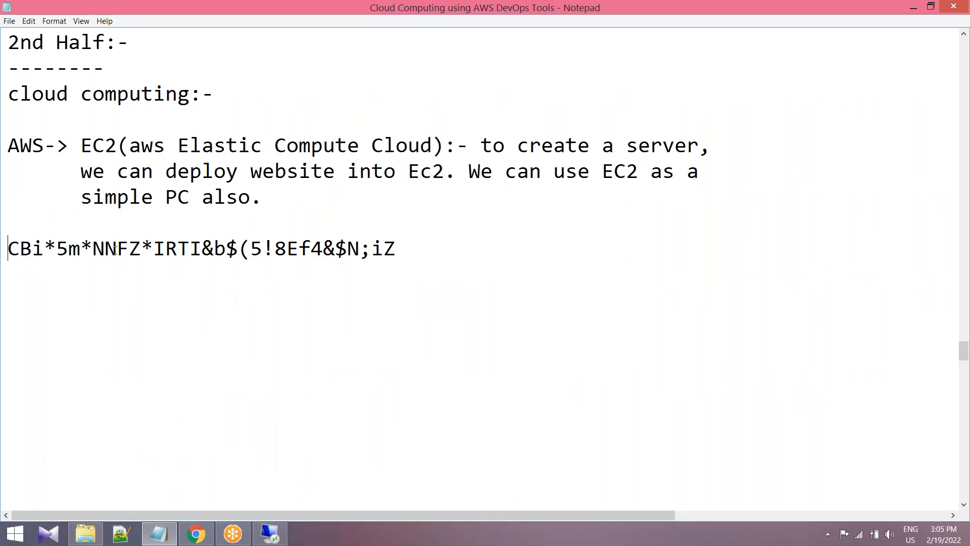
drag(9, 248, 411, 251)
right_click(204, 250)
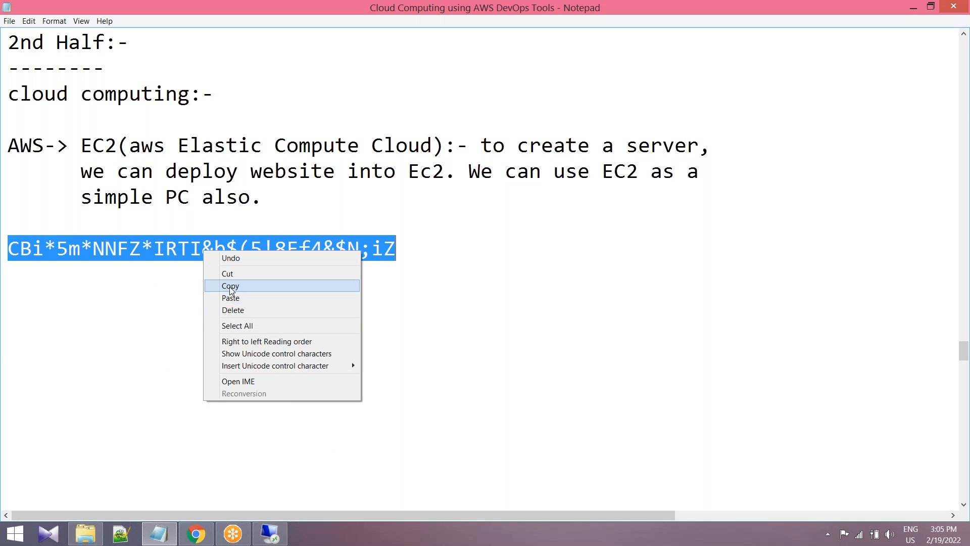
click(229, 285)
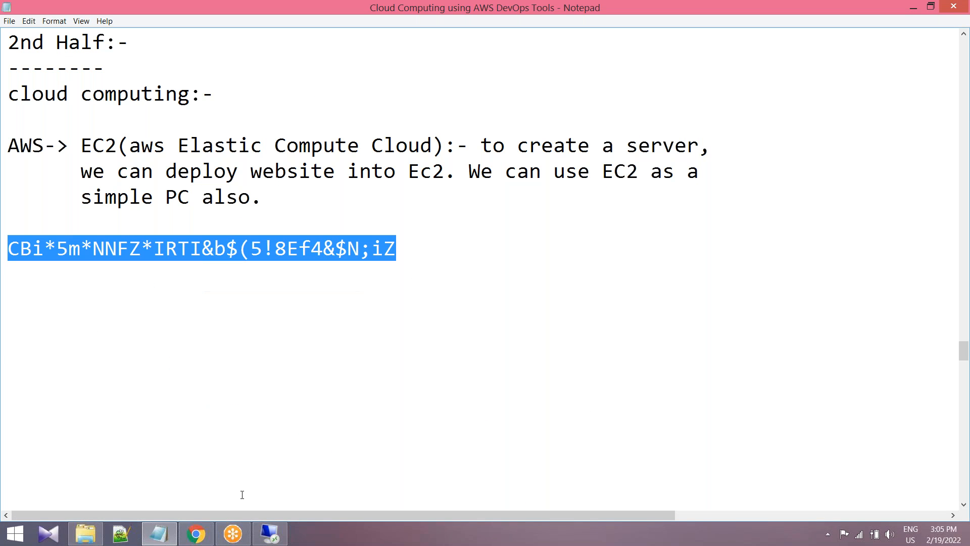
click(269, 533)
key(ctrl+v)
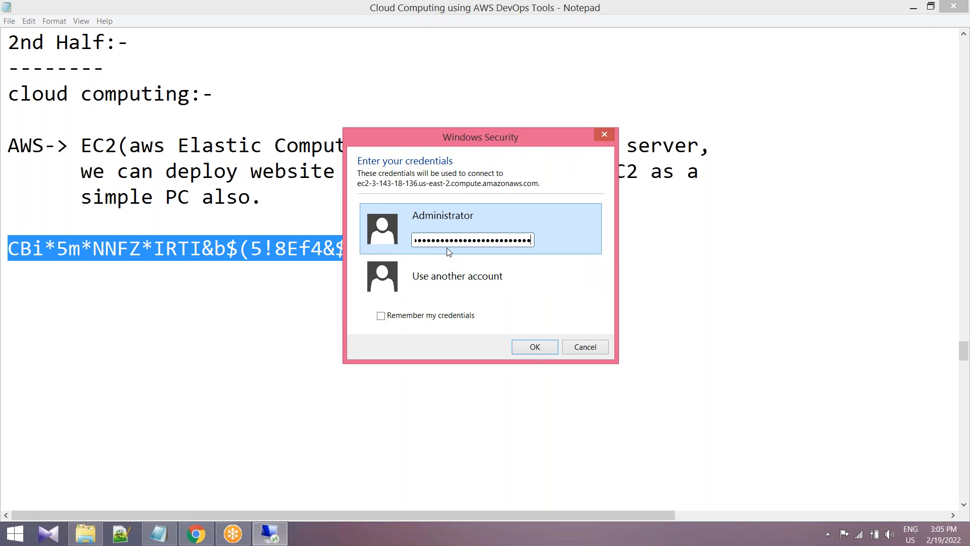
Submit the credentials, accept the untrusted certificate and allow the server to be discoverable on Network 2.
click(531, 346)
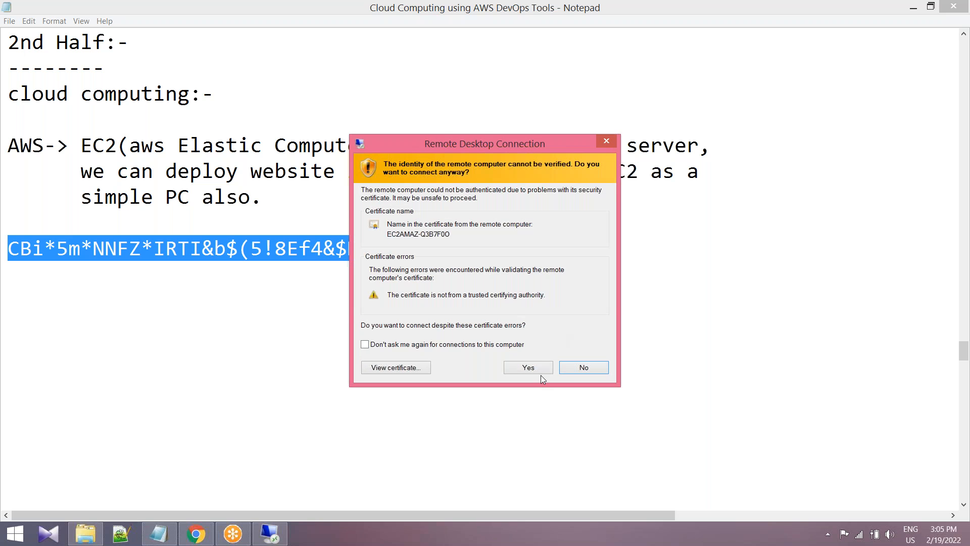
click(529, 368)
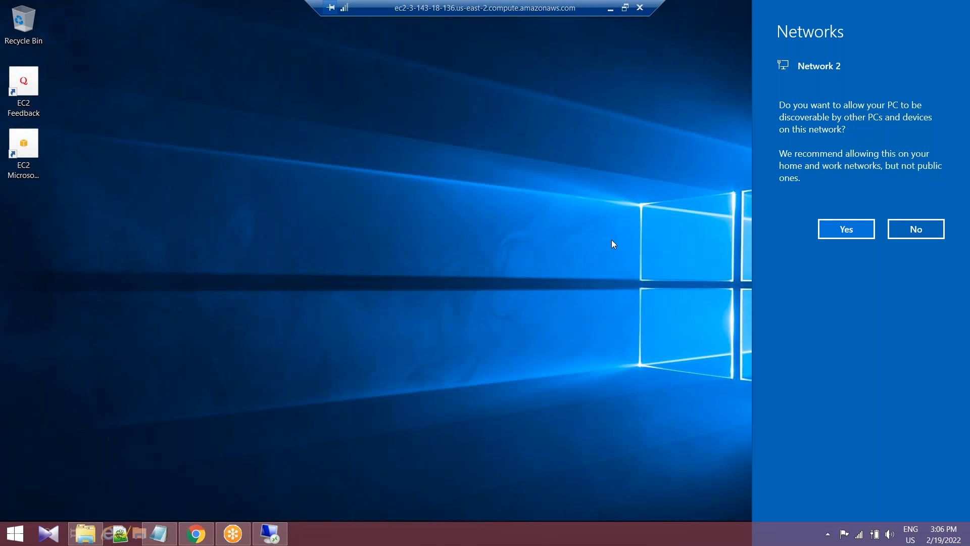
click(849, 228)
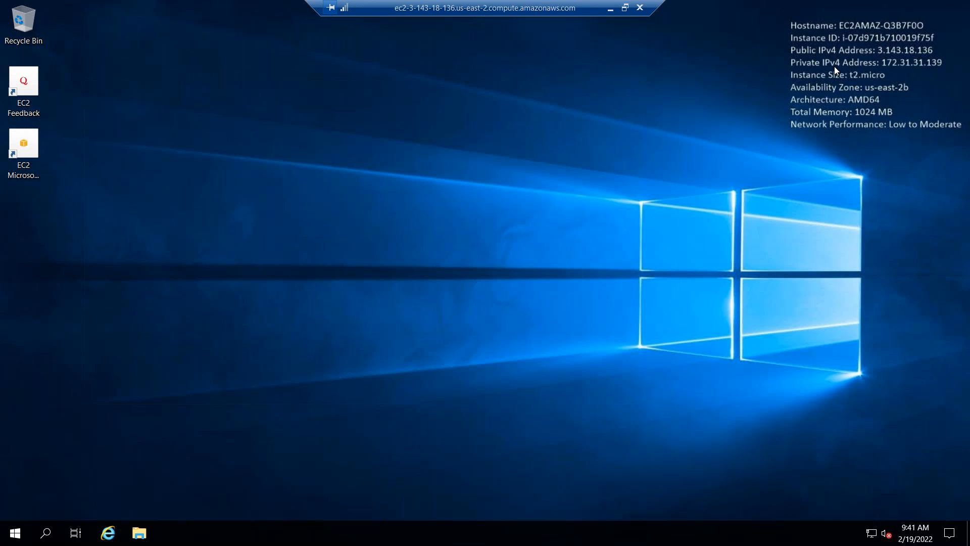
Mark up the instance details on the server's desktop, from the hostname and IP addresses down to memory and network performance.
click(640, 9)
drag(843, 43, 933, 42)
drag(776, 48, 933, 53)
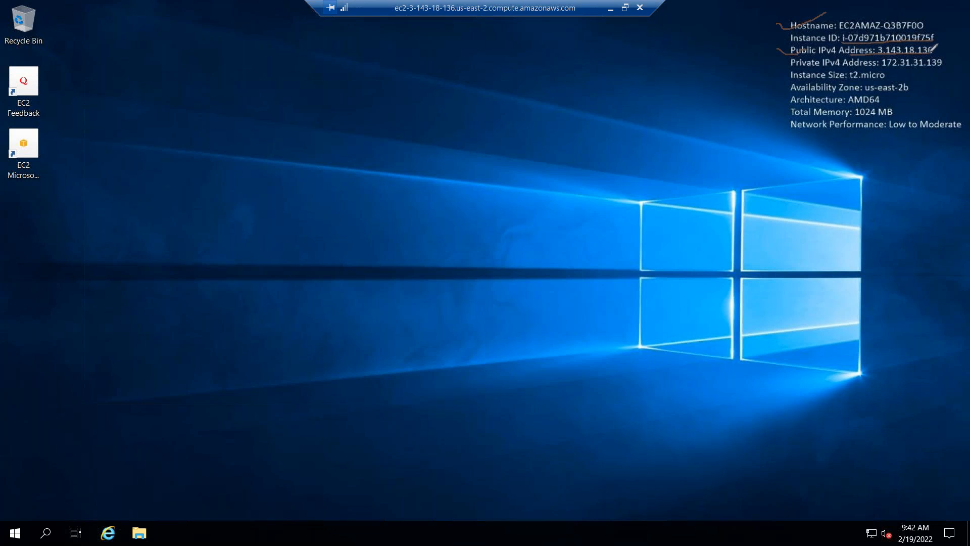
drag(784, 60, 939, 70)
drag(781, 73, 887, 80)
mouse_move(781, 84)
mouse_down()
mouse_move(785, 93)
mouse_move(799, 83)
mouse_up()
drag(859, 92, 912, 86)
drag(795, 181, 800, 209)
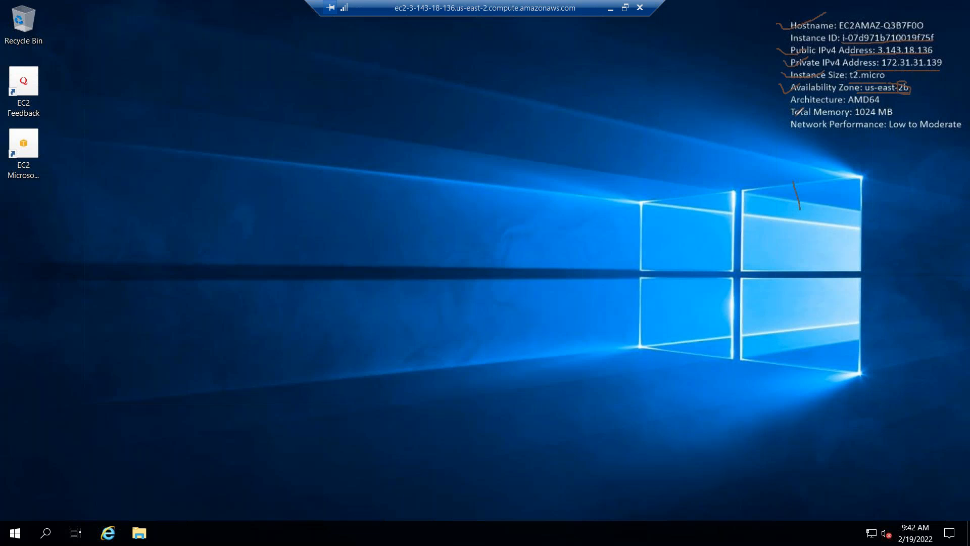
drag(790, 118, 892, 117)
drag(800, 130, 873, 130)
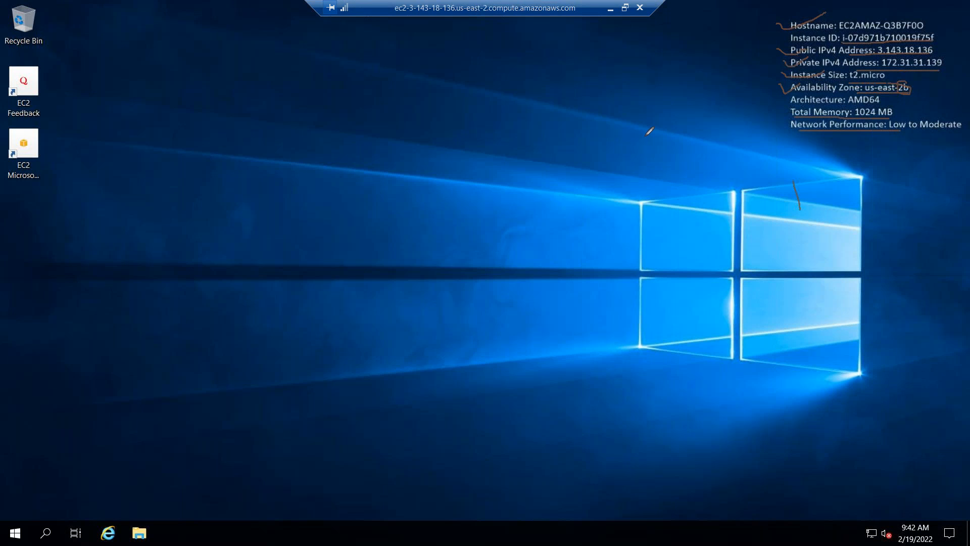
click(726, 141)
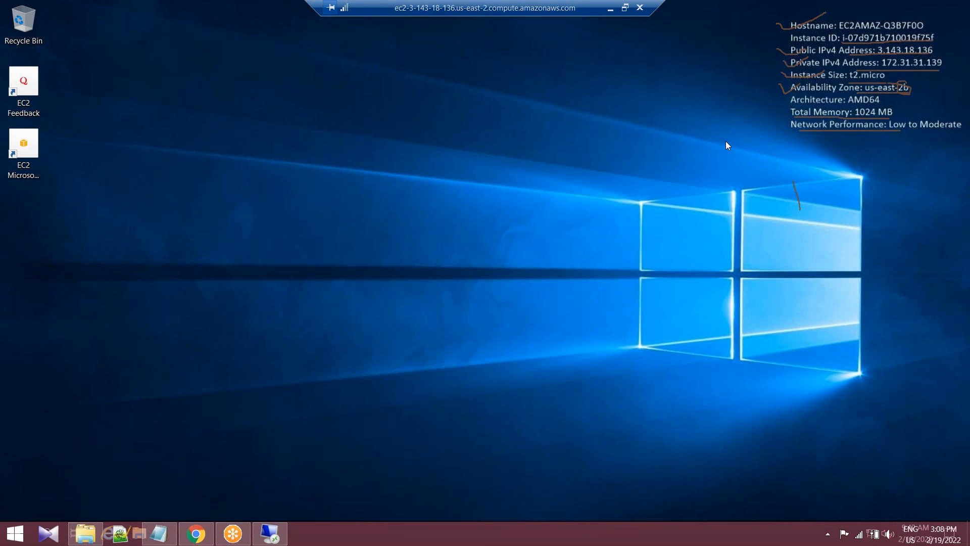
Create a folder named abc on the remote server's desktop.
right_click(293, 117)
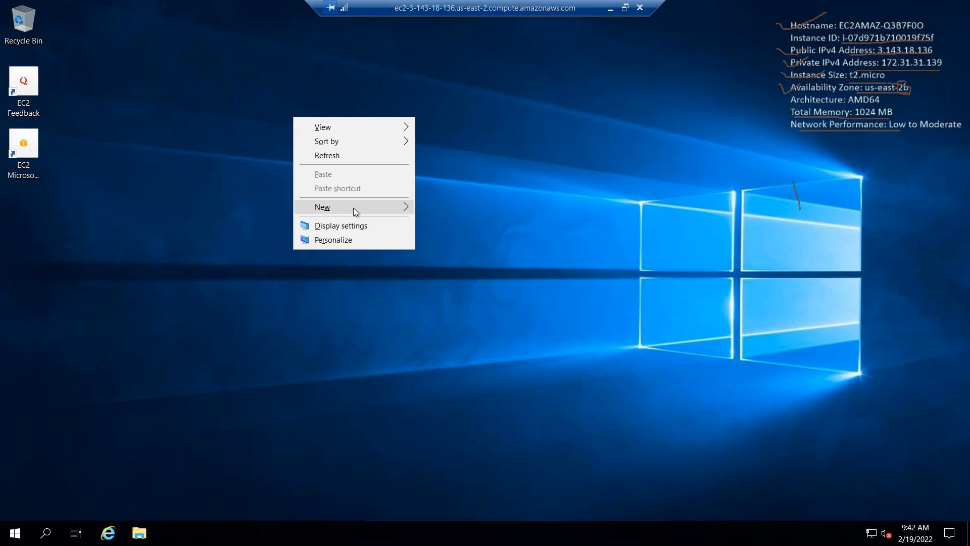
mouse_move(354, 208)
click(447, 207)
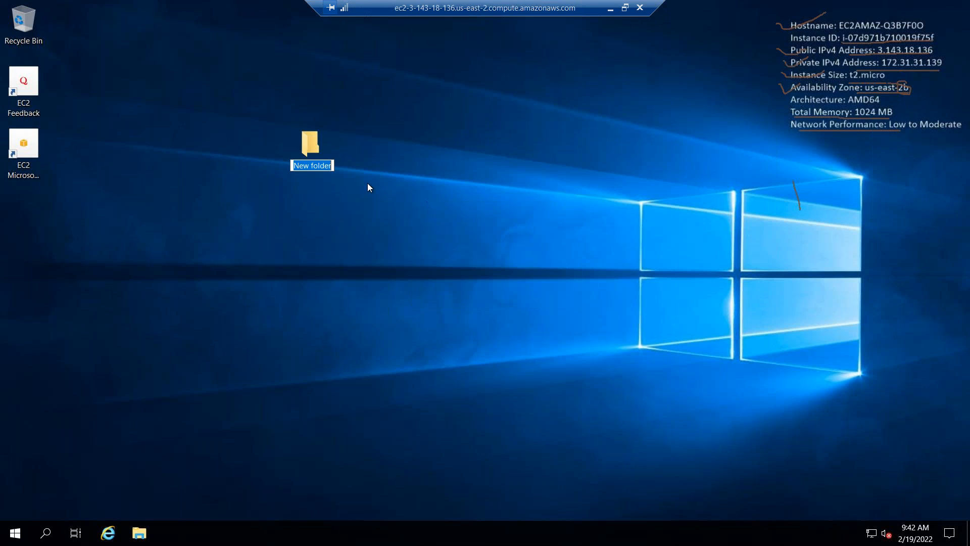
text(abc)
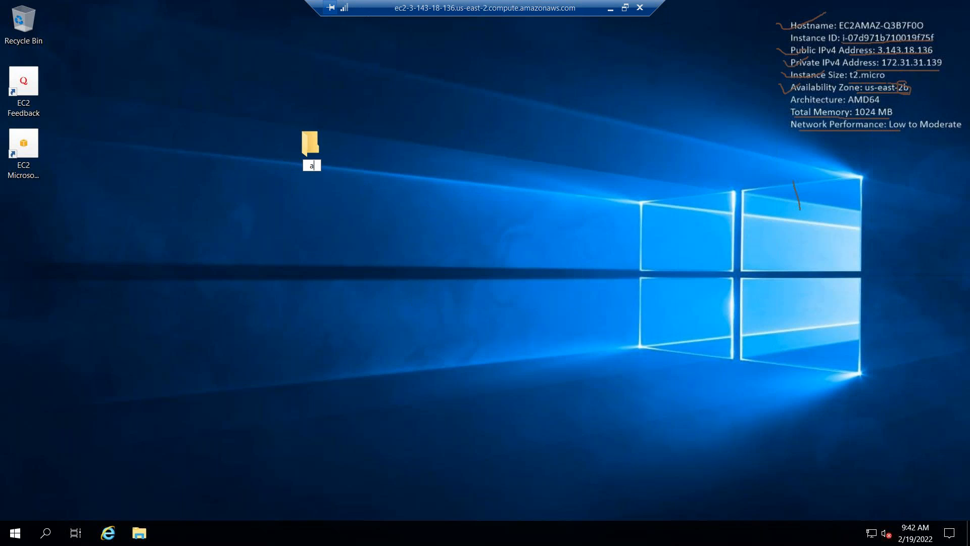
key(Return)
Create a text document named abc on the remote server's desktop and open it.
right_click(422, 153)
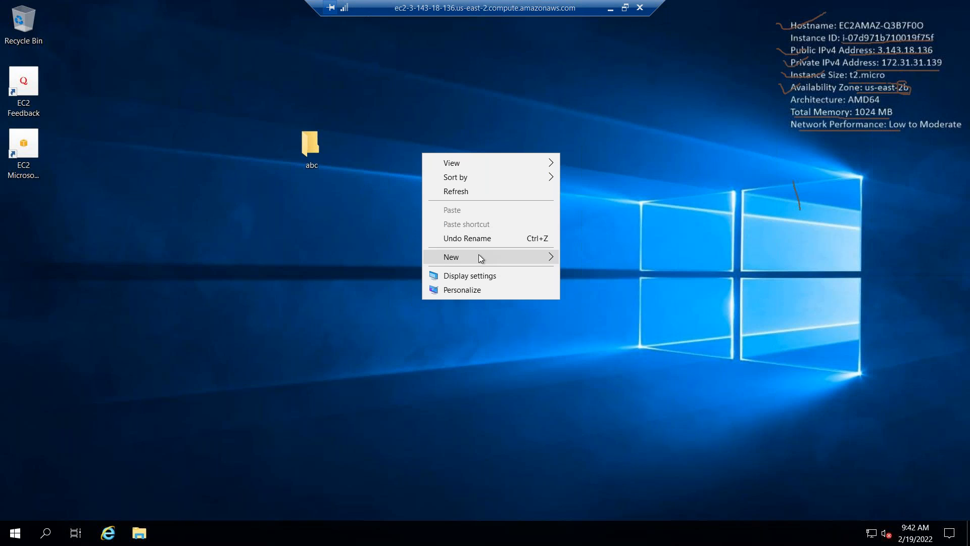
mouse_move(478, 256)
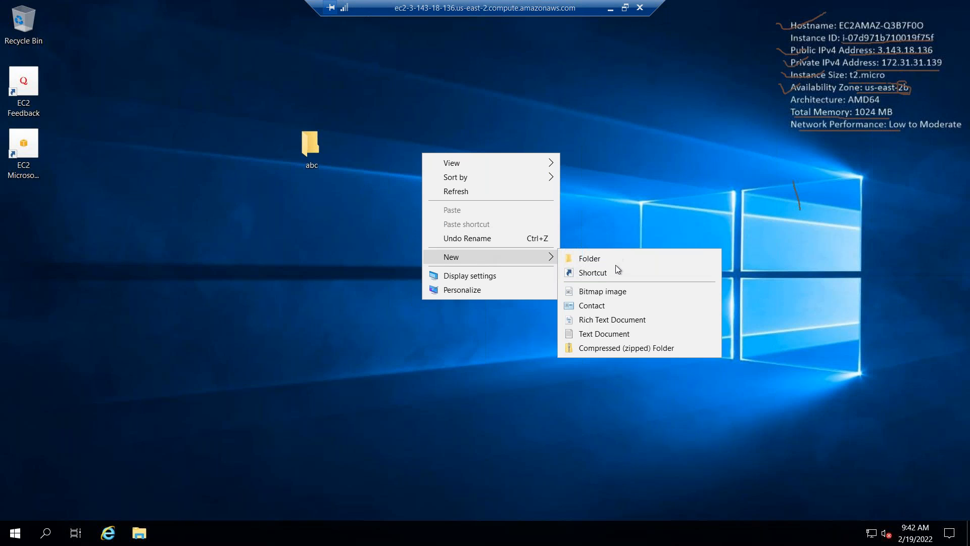
click(606, 332)
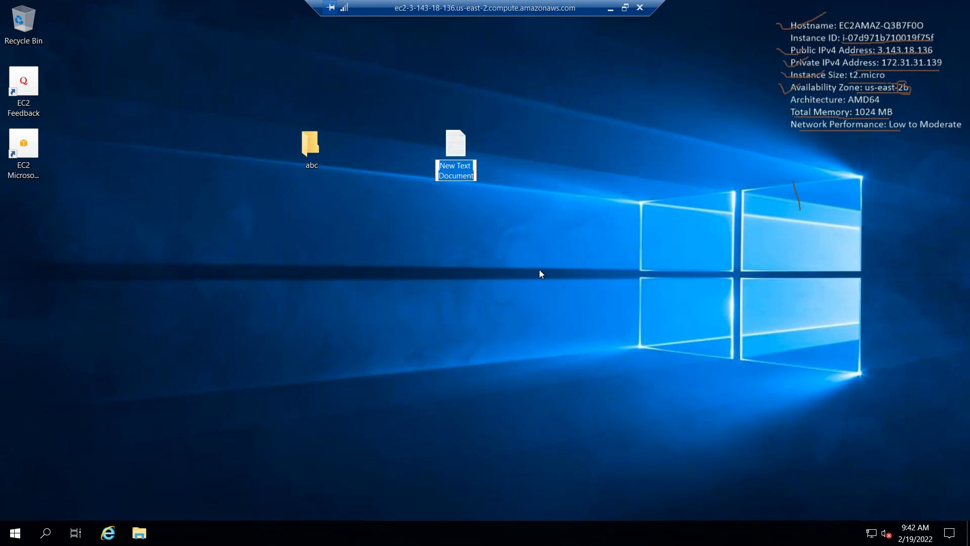
text(a)
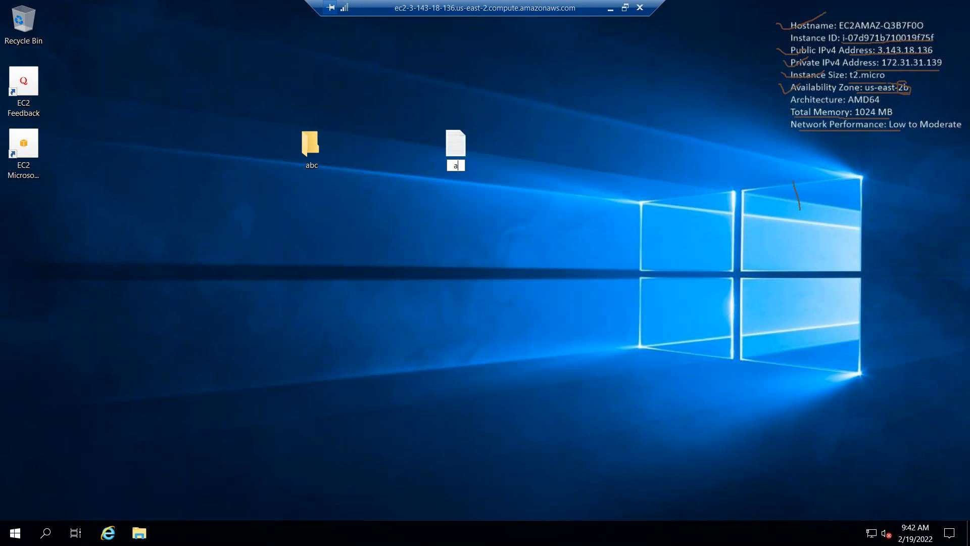
text(bc)
key(Return)
key(Return)
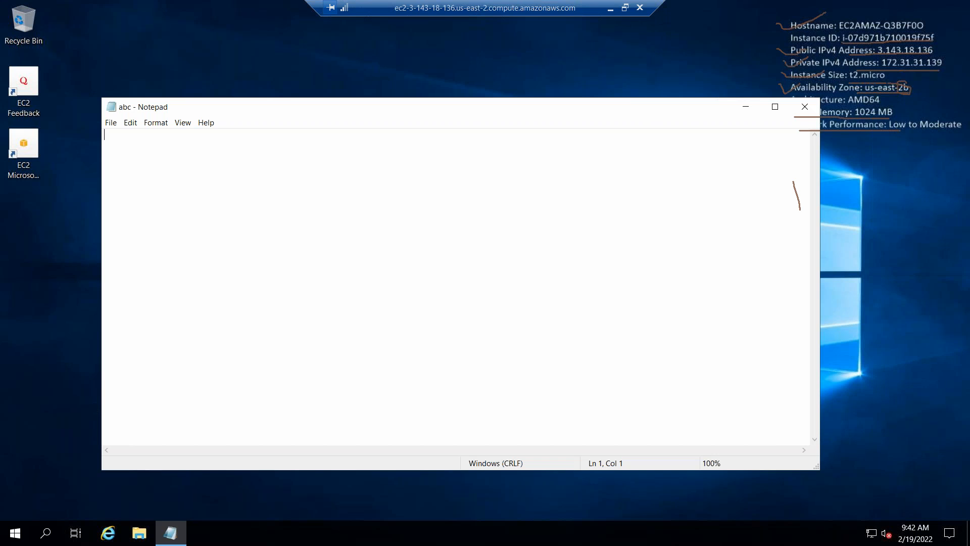
Write abcd in the abc text document, then close it and save the changes.
text(abcd)
drag(631, 112, 585, 87)
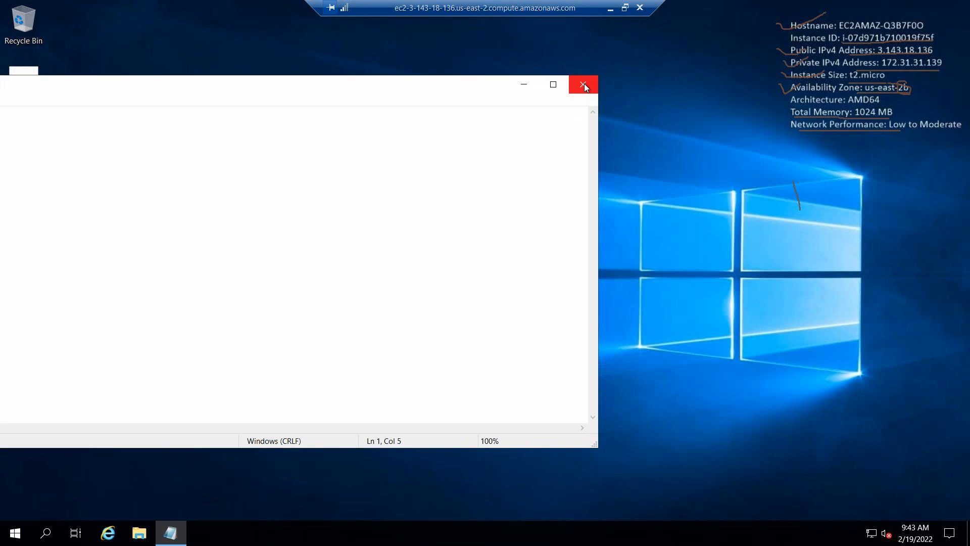
click(584, 84)
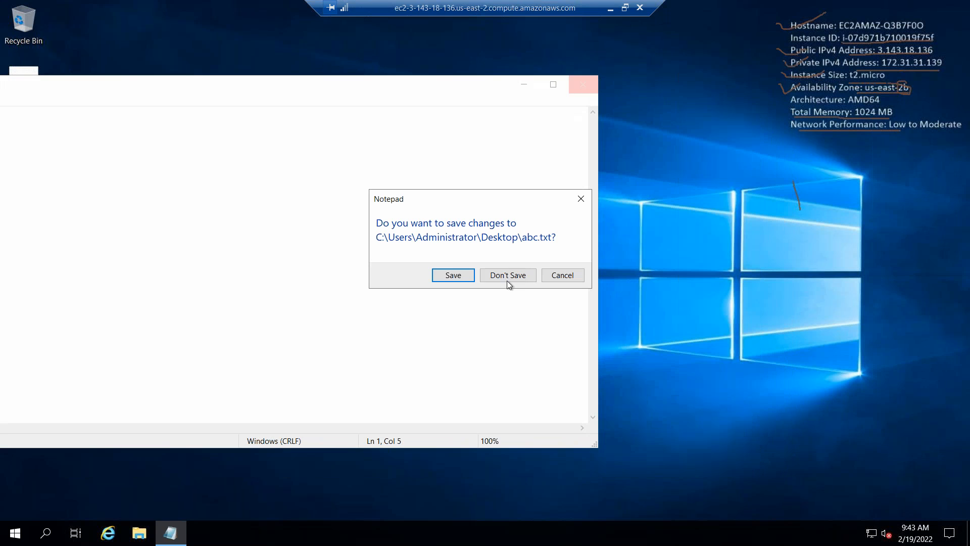
click(453, 277)
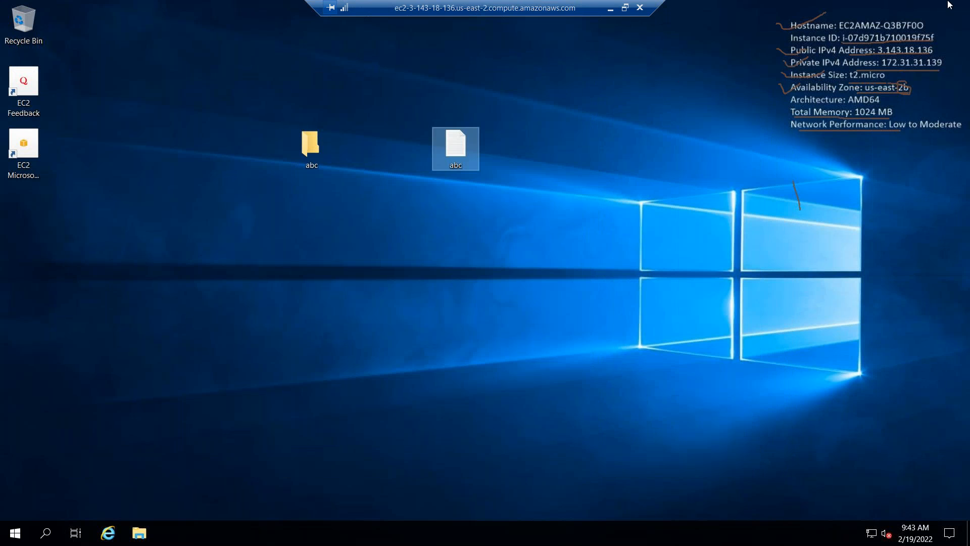
Shut down the remote Windows server with the reason Other (Unplanned).
click(14, 538)
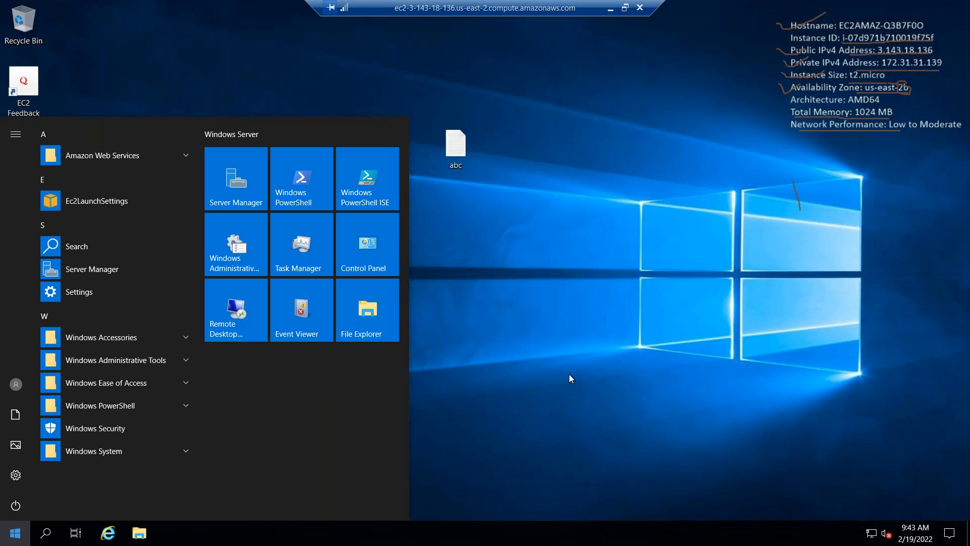
click(479, 473)
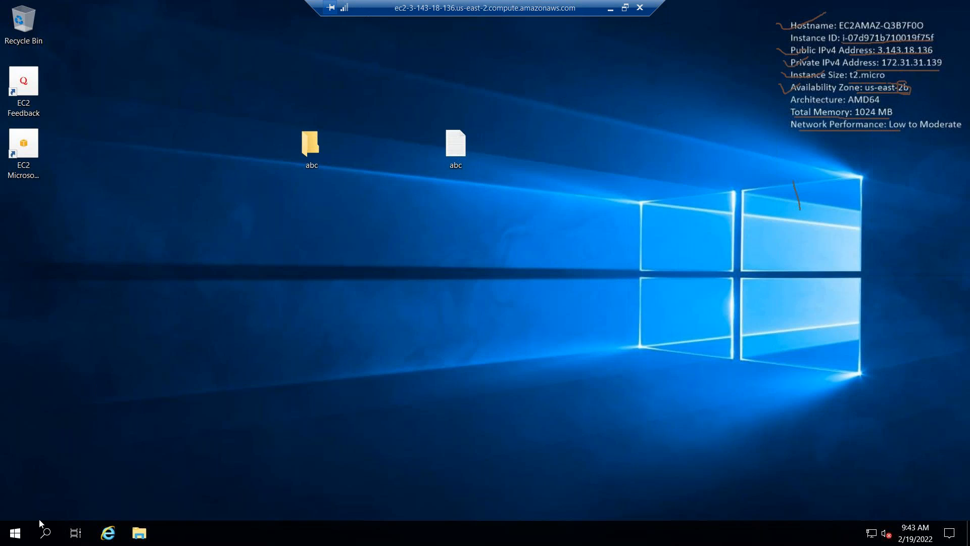
click(16, 532)
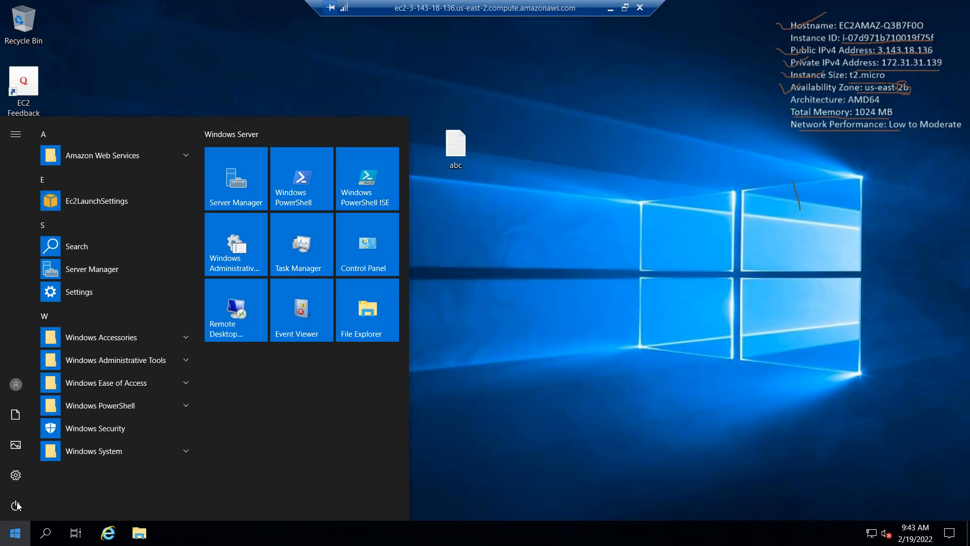
click(16, 506)
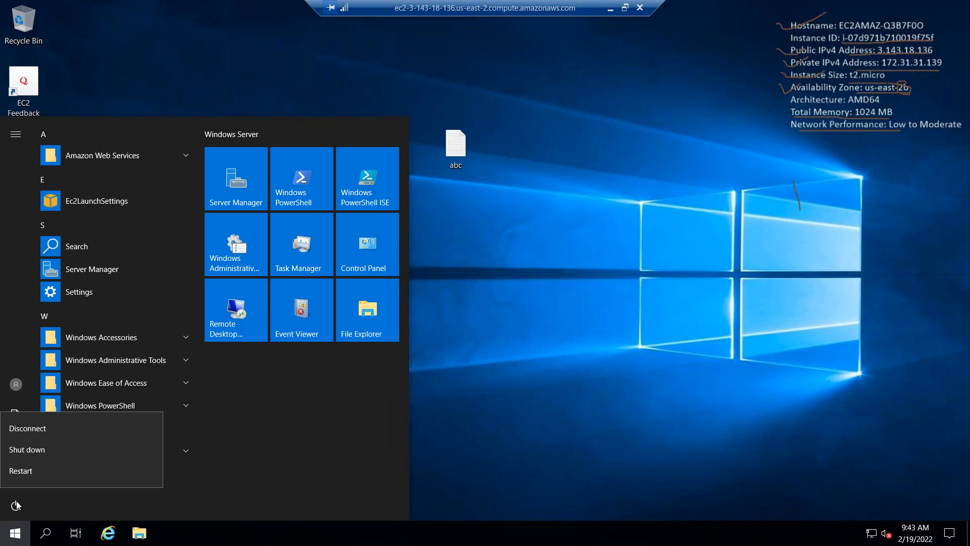
click(26, 448)
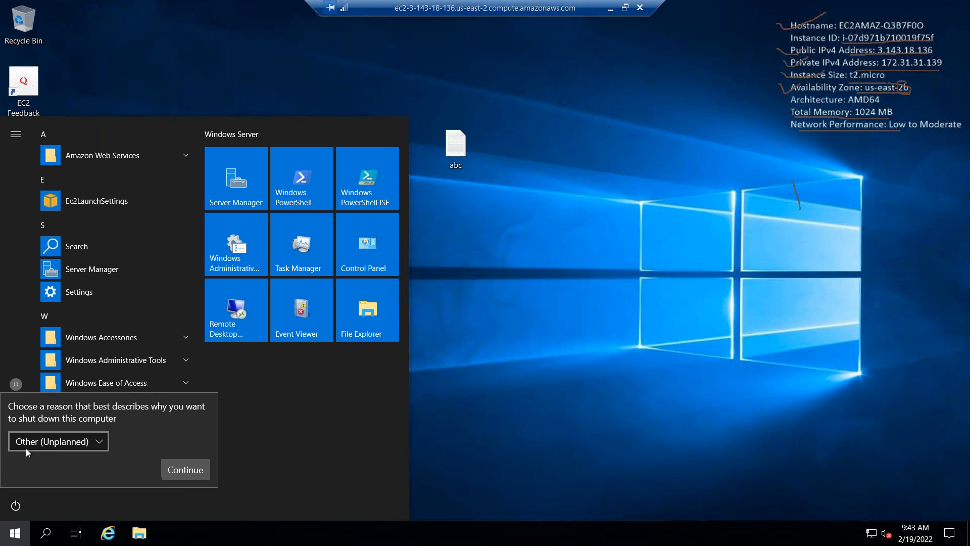
click(183, 471)
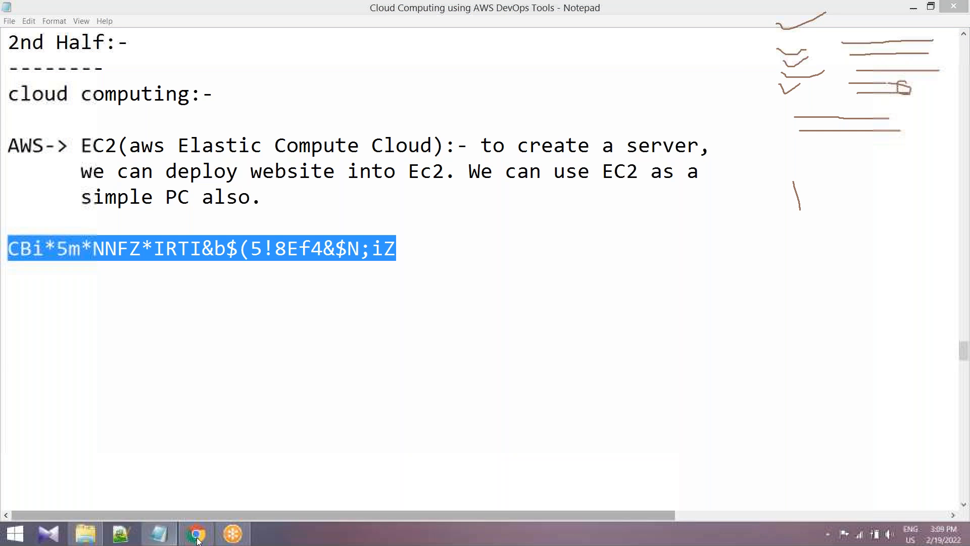
Switch to the EC2 console in Chrome, open the instances list and show the details of Windows-server.
click(197, 537)
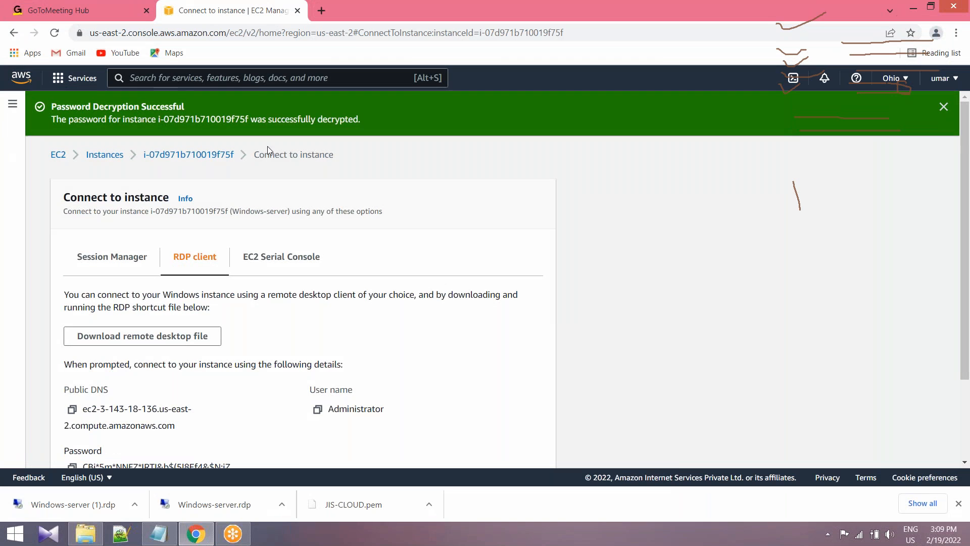
click(58, 156)
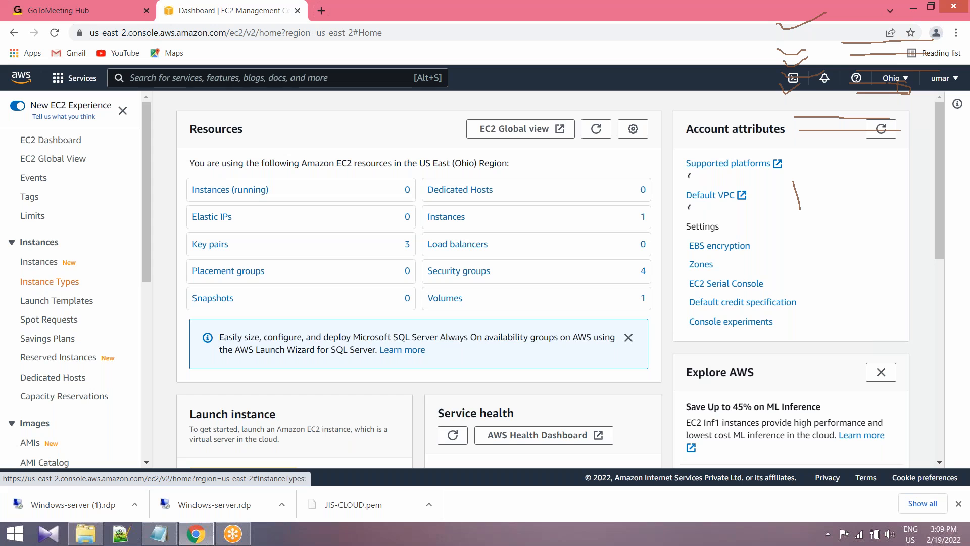
click(39, 262)
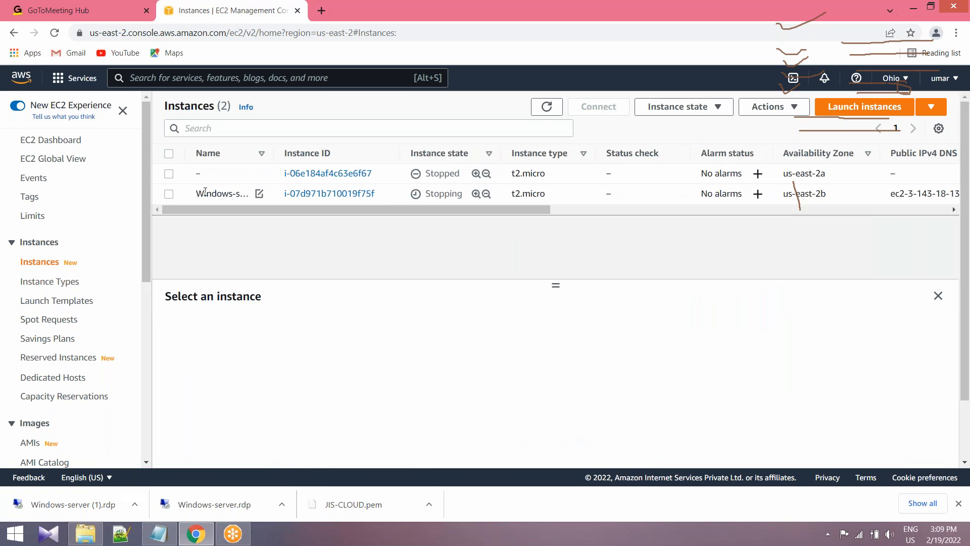
click(229, 193)
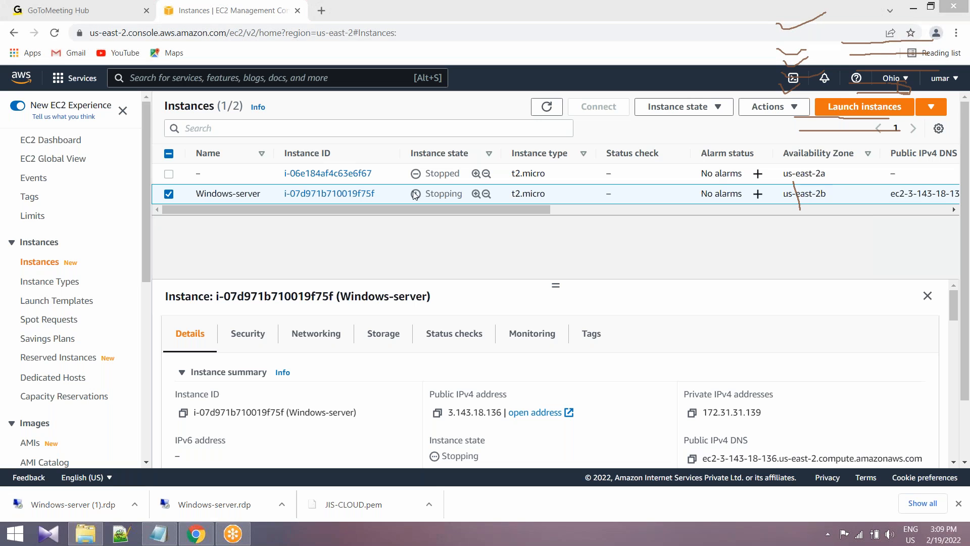
Terminate the unnamed stopped t2.micro instance in us-east-2a, leaving Windows-server out of the selection.
click(169, 174)
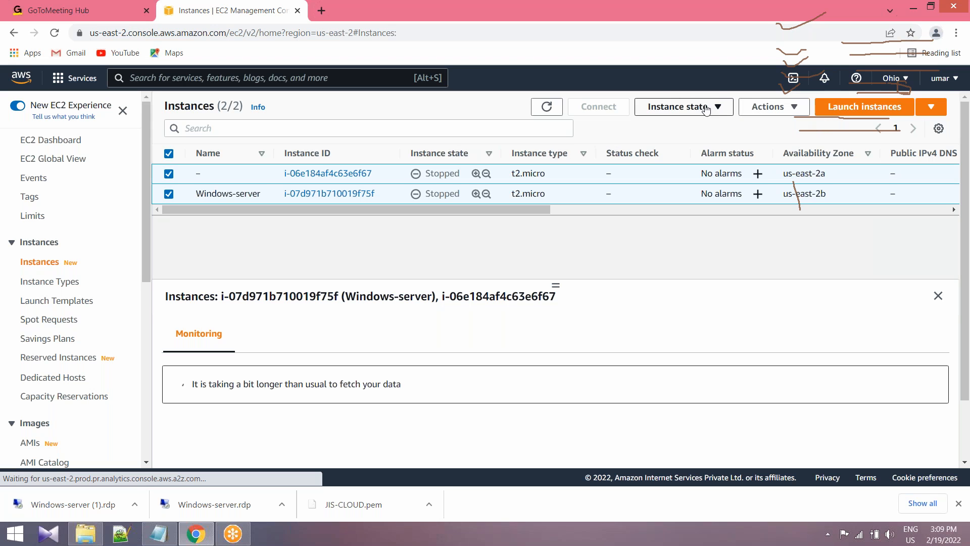
click(170, 194)
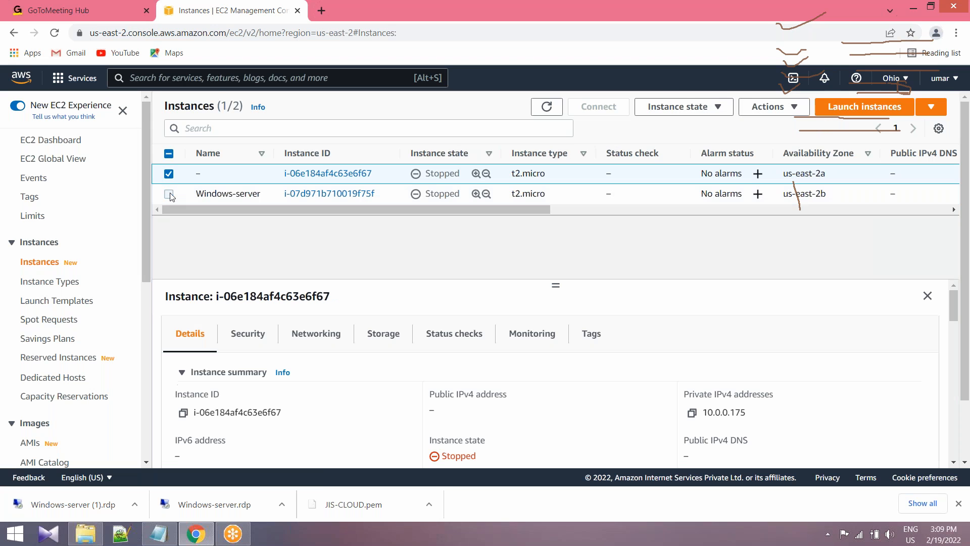
click(169, 173)
click(169, 173)
click(719, 108)
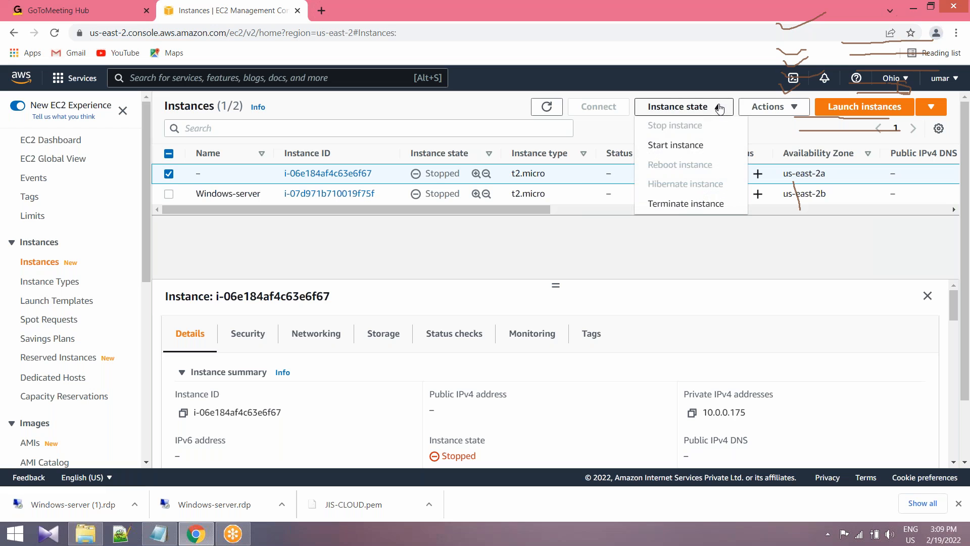
click(697, 202)
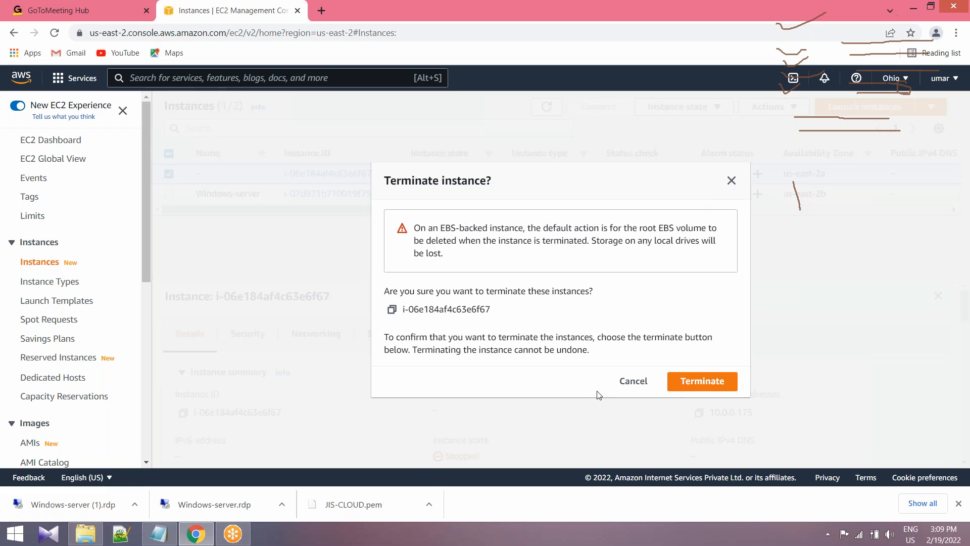
click(697, 383)
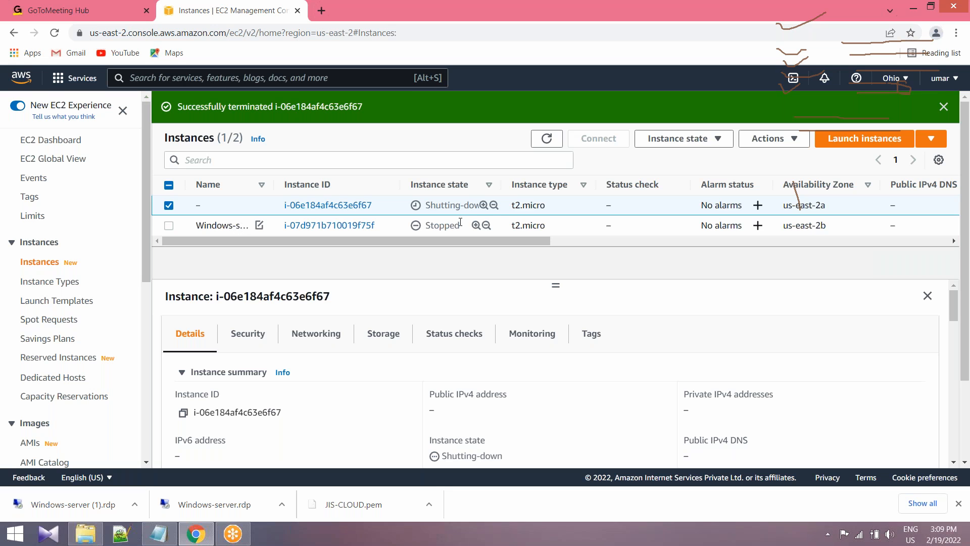
drag(283, 206, 388, 211)
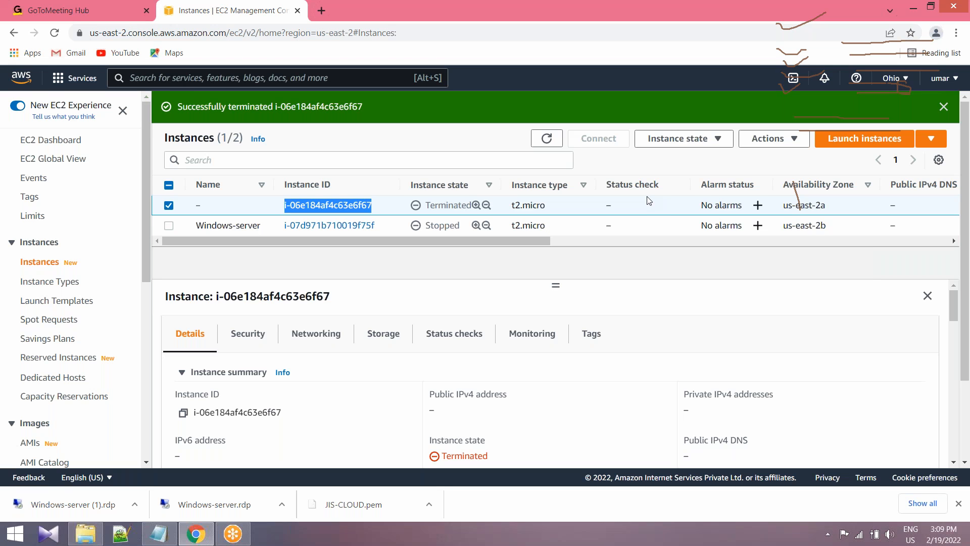
click(641, 6)
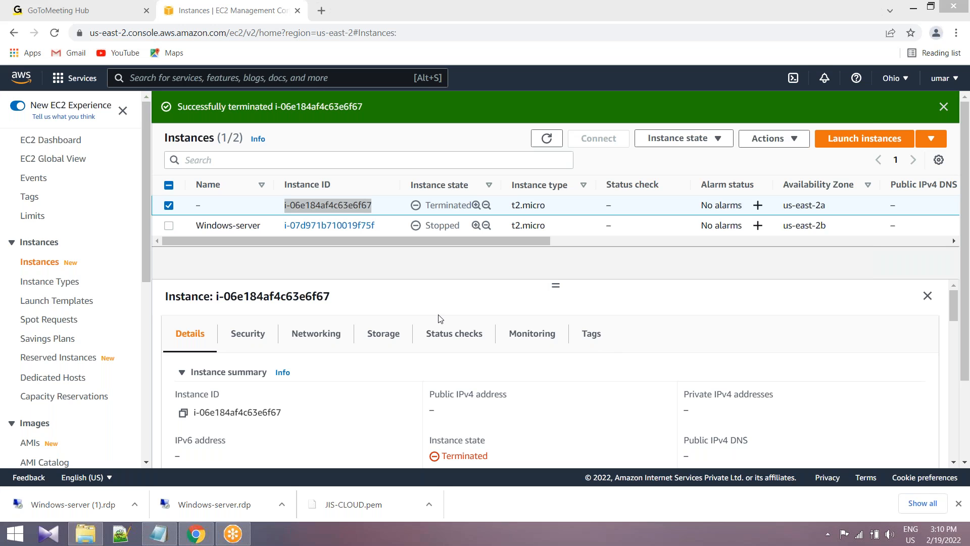
Select only the Windows-server instance in the instances list and start it.
click(168, 226)
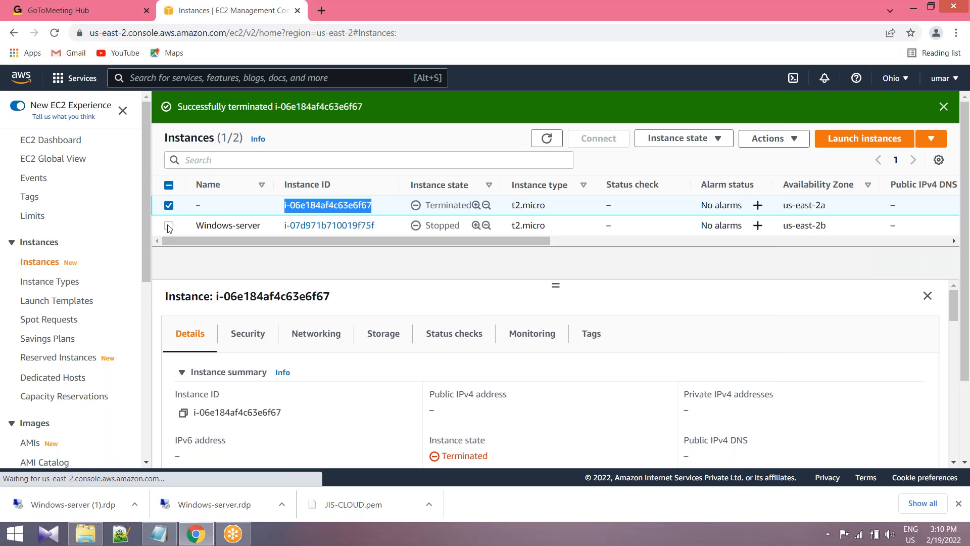
click(168, 226)
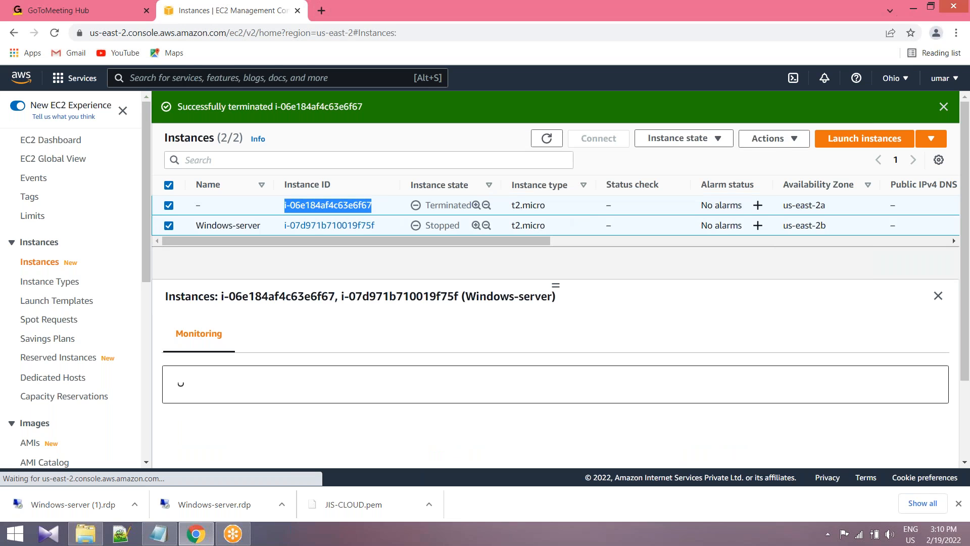
click(169, 206)
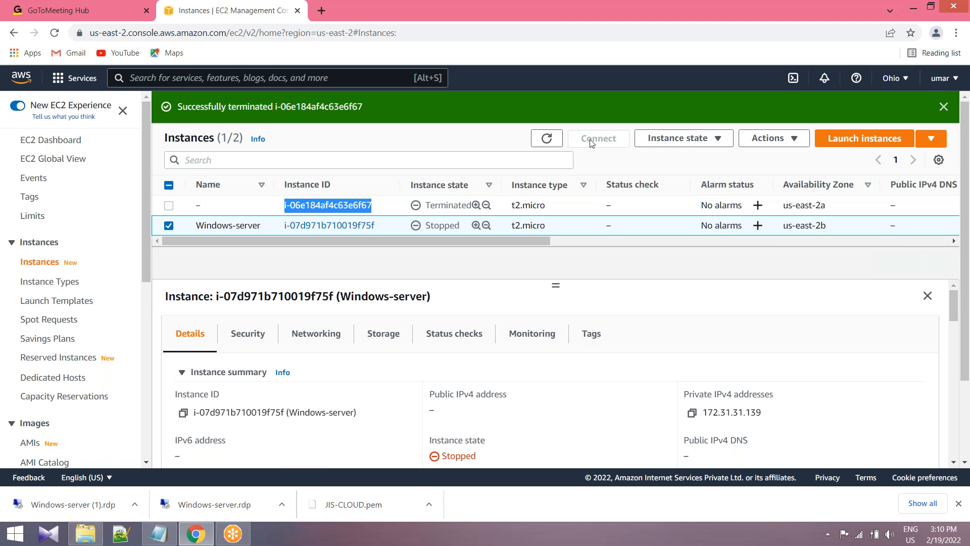
click(718, 141)
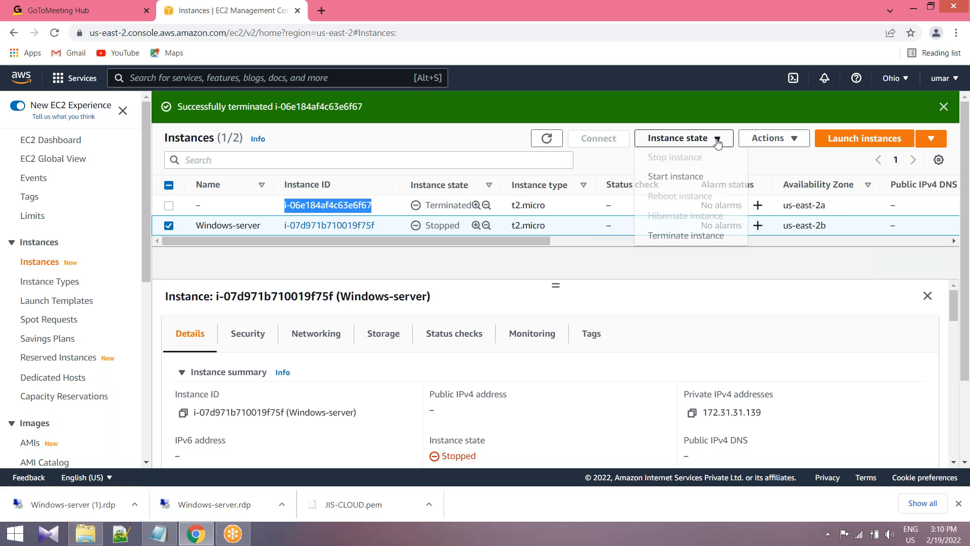
click(687, 178)
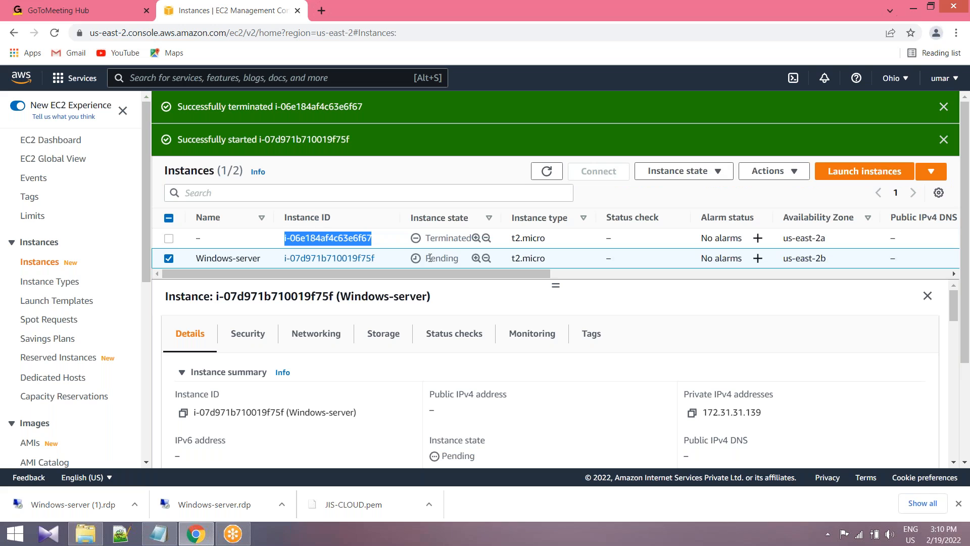
Dismiss the notification banners and refresh the instances list to check the instance state of Windows-server.
click(684, 171)
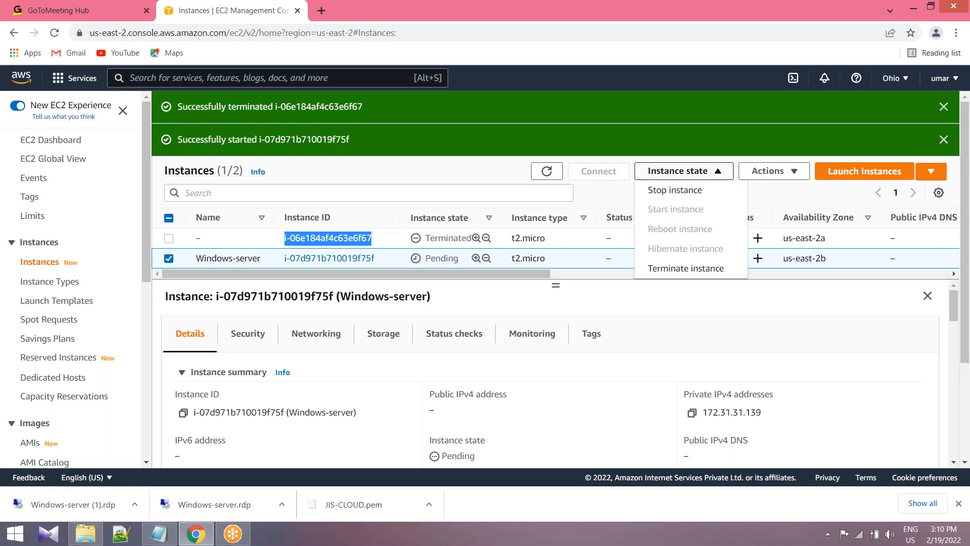
click(683, 171)
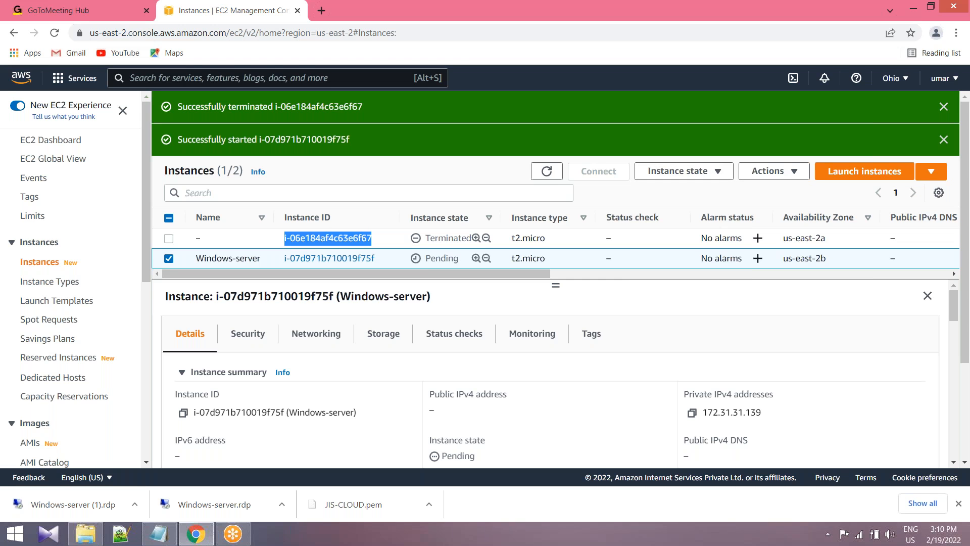
click(943, 107)
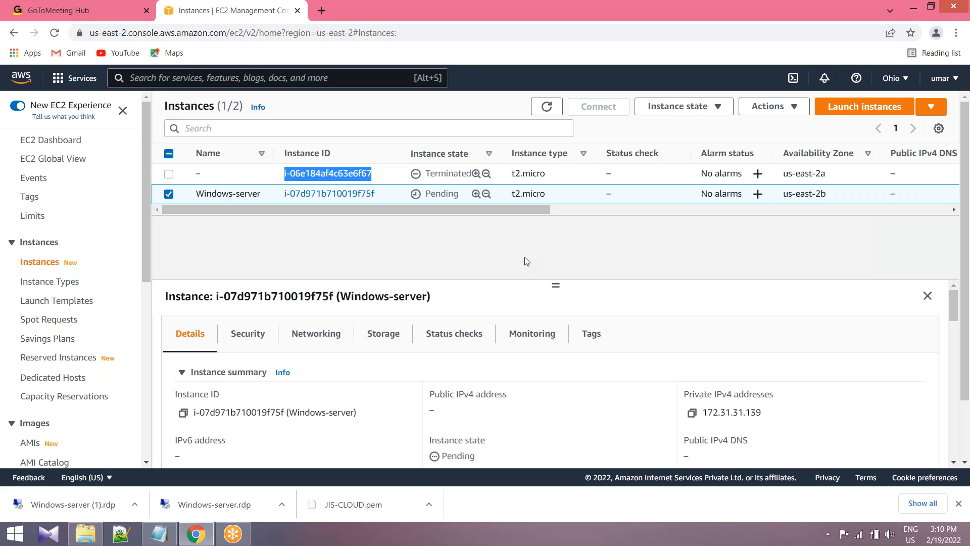
click(547, 106)
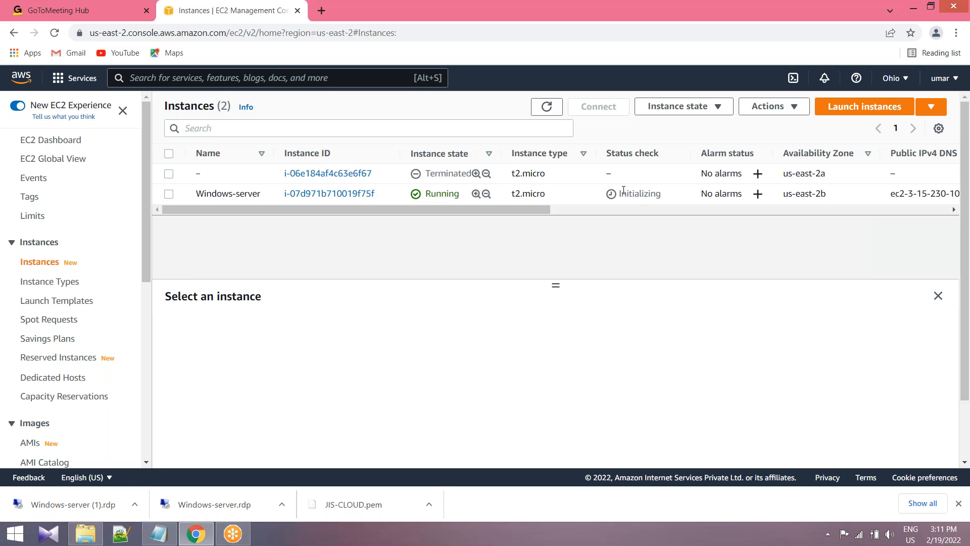
Refresh the instances list repeatedly to monitor the status check of Windows-server.
drag(622, 193, 659, 193)
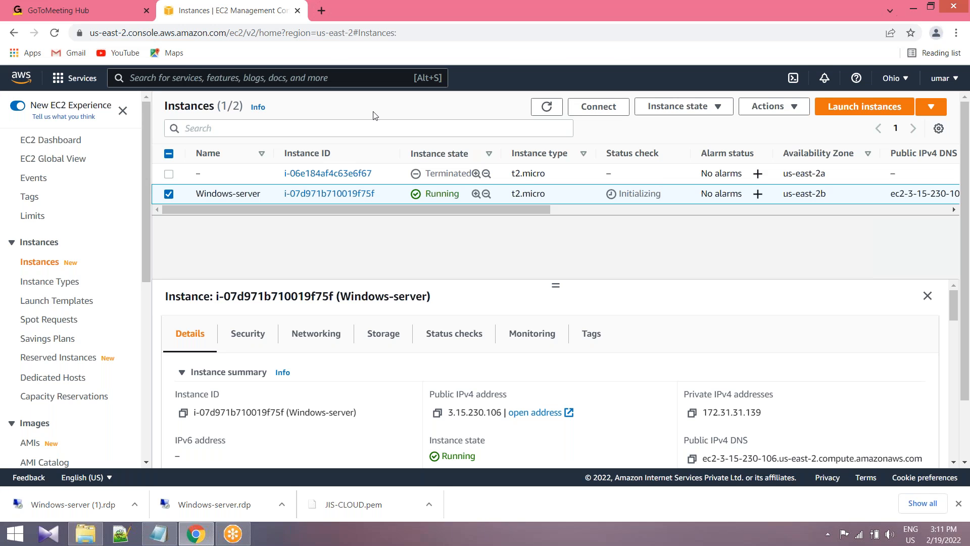
click(547, 107)
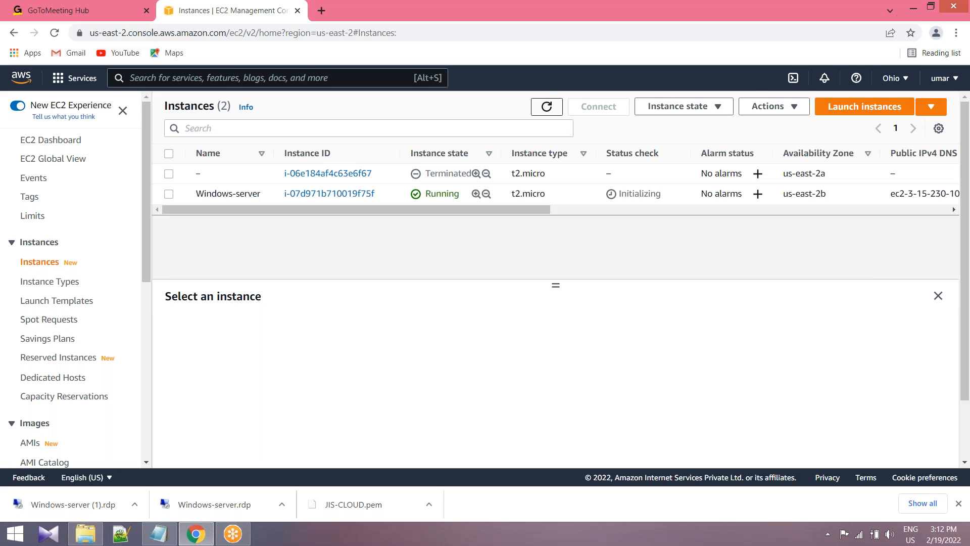
click(718, 17)
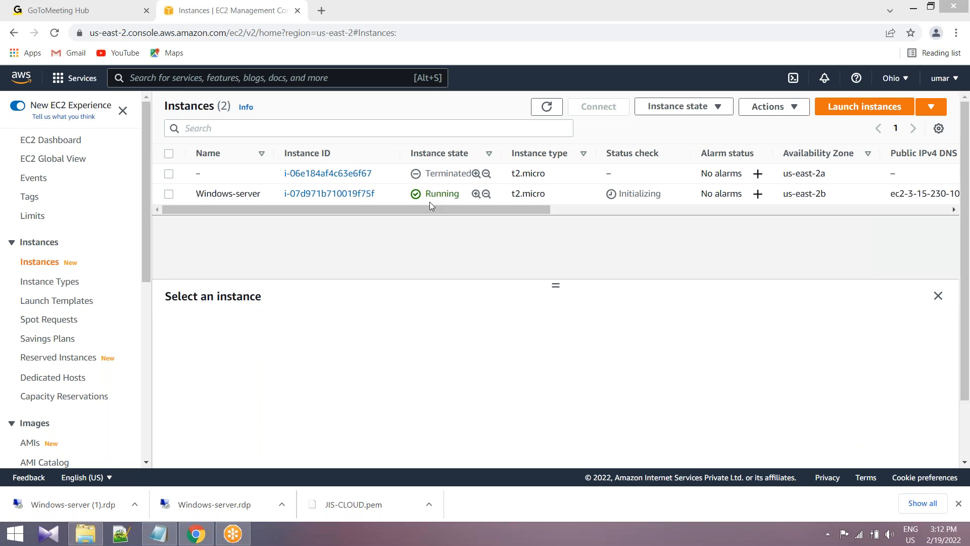
drag(426, 194, 462, 194)
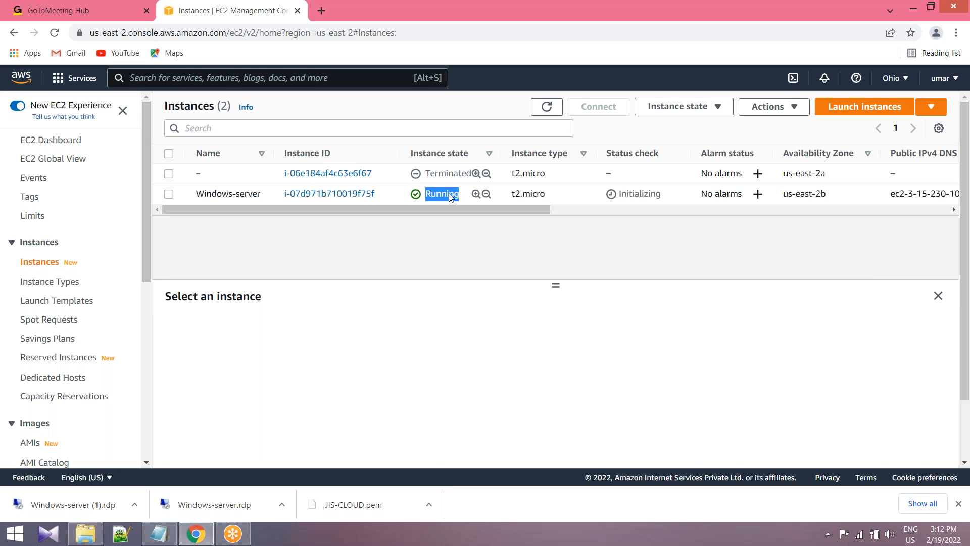
click(448, 194)
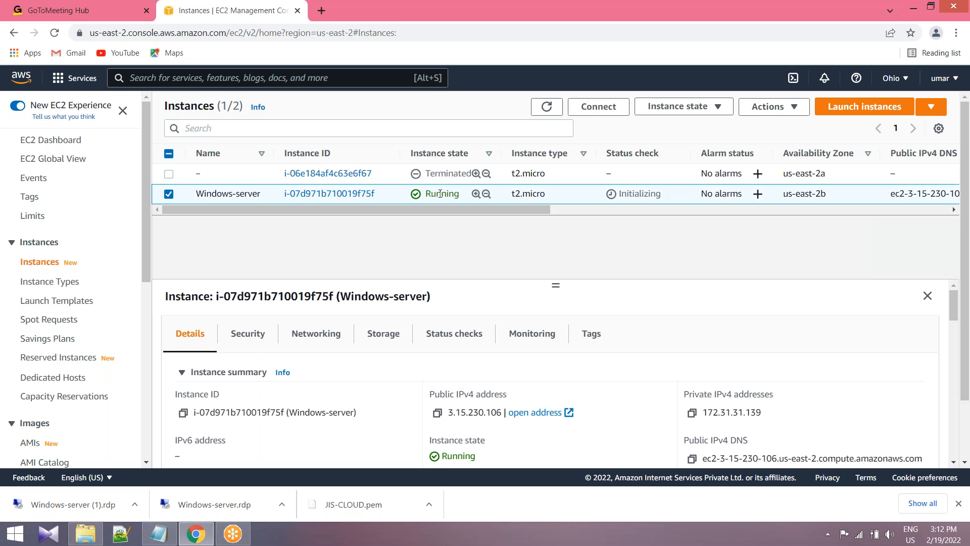
double_click(457, 194)
click(461, 195)
click(546, 106)
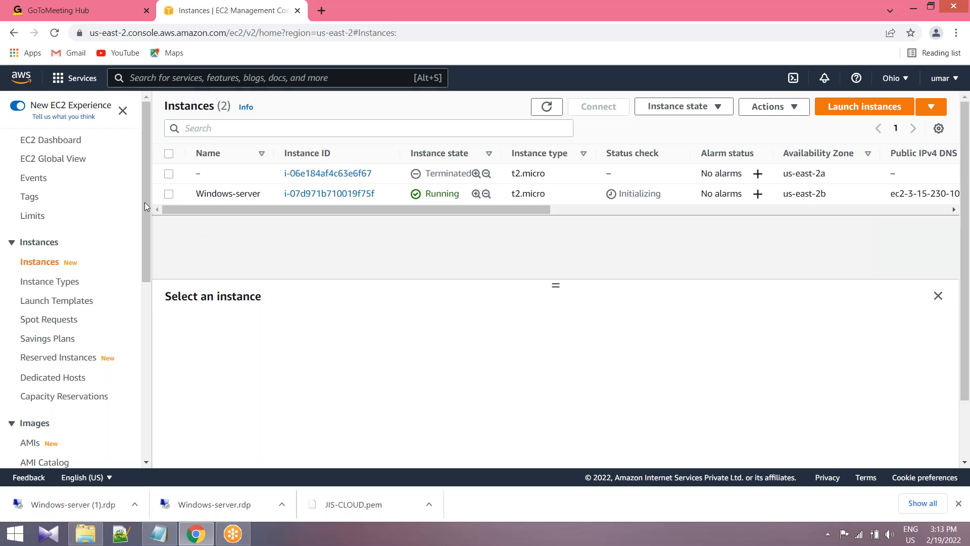
click(170, 194)
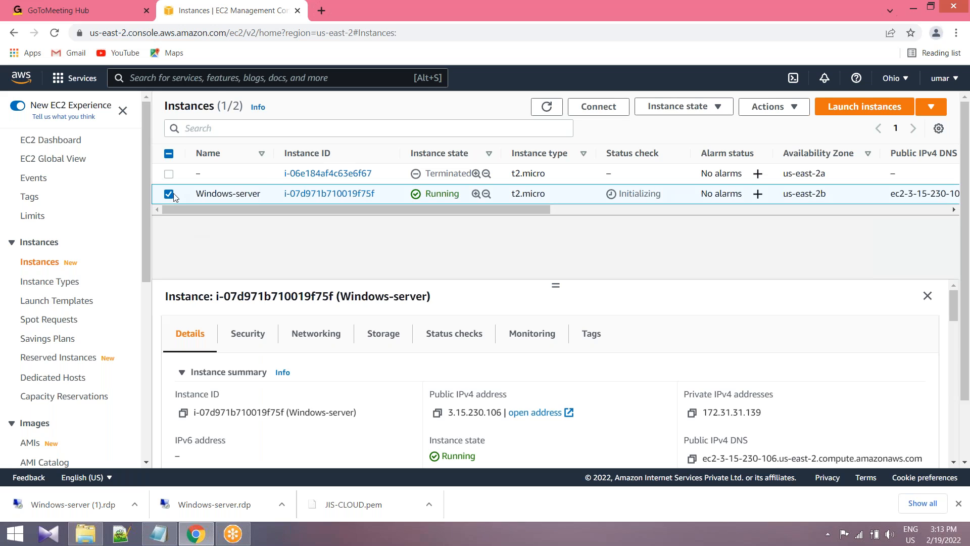
click(170, 195)
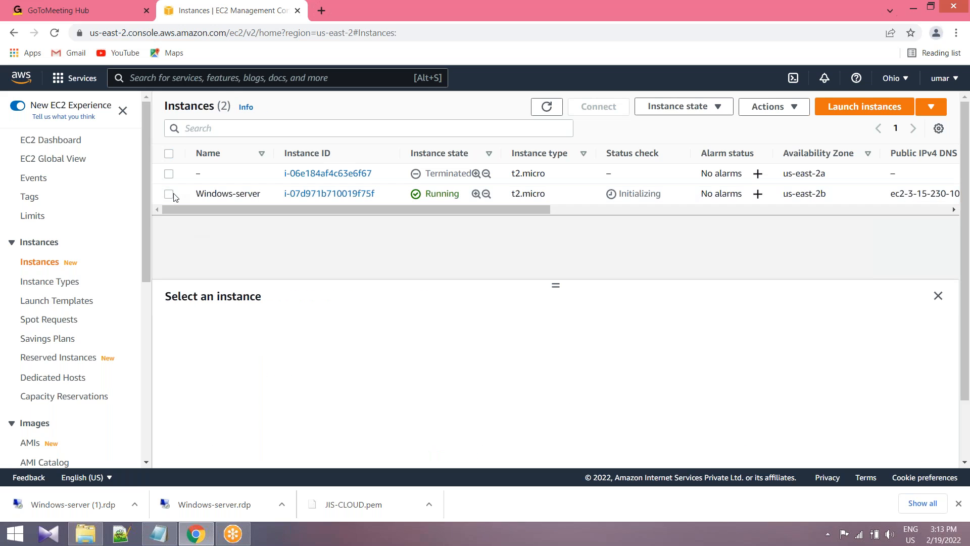
click(556, 109)
drag(627, 194, 661, 194)
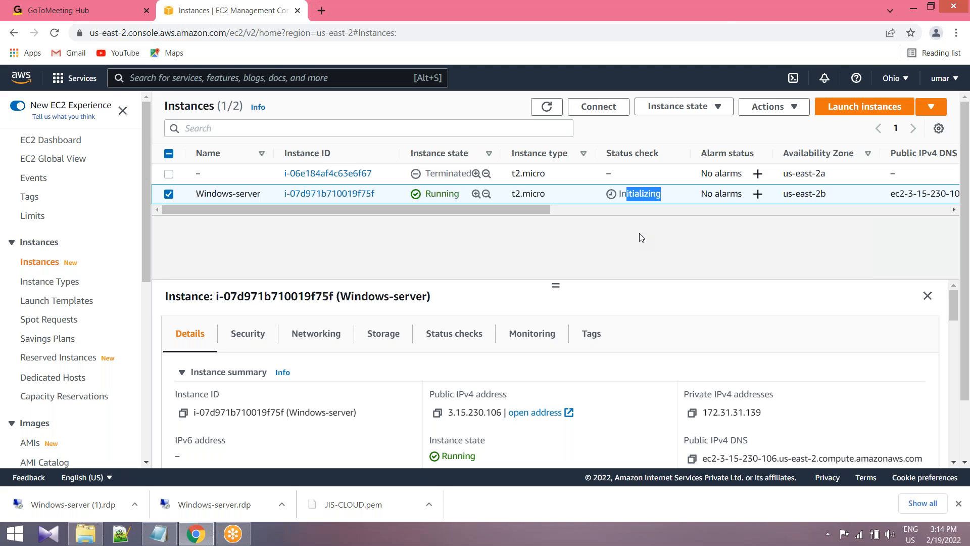
click(547, 107)
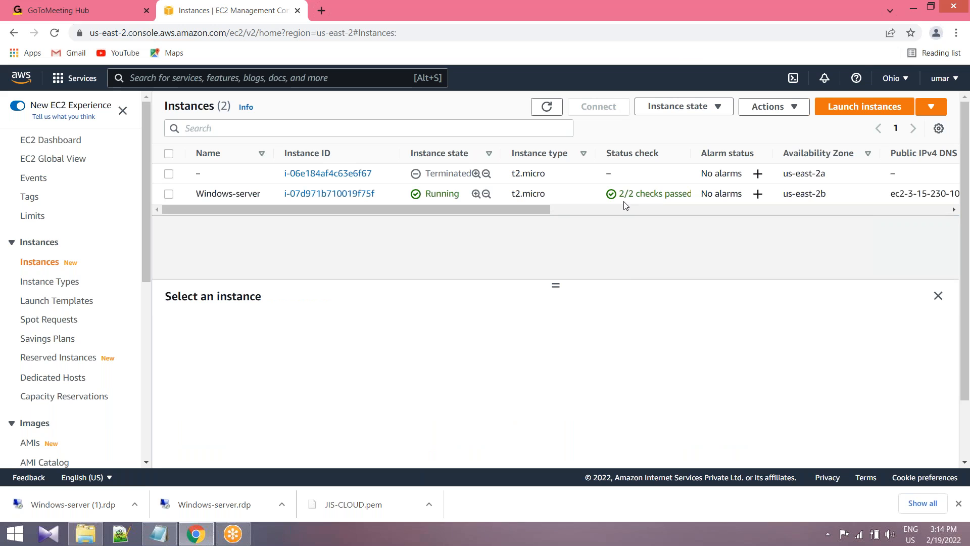
Open the RDP client connection details for the Windows-server instance.
click(169, 195)
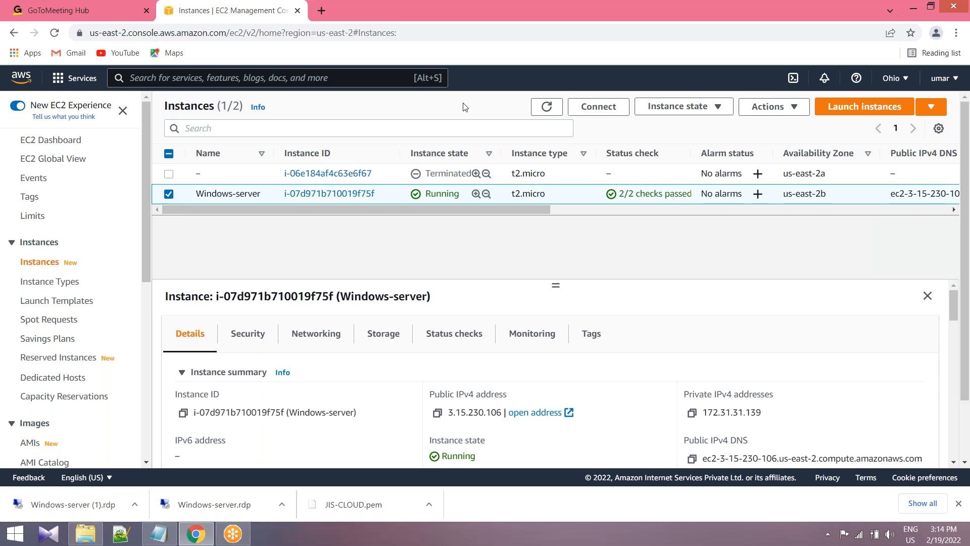
click(598, 110)
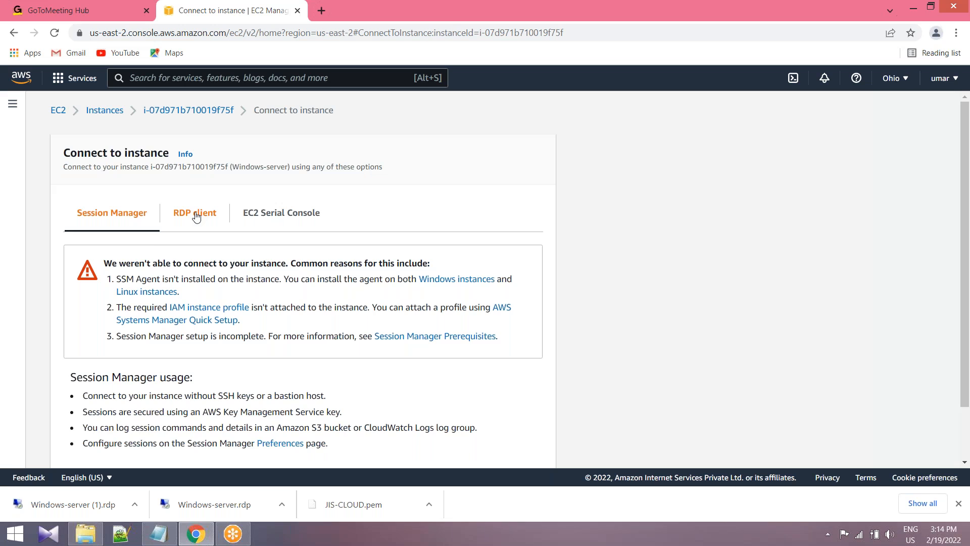
click(196, 215)
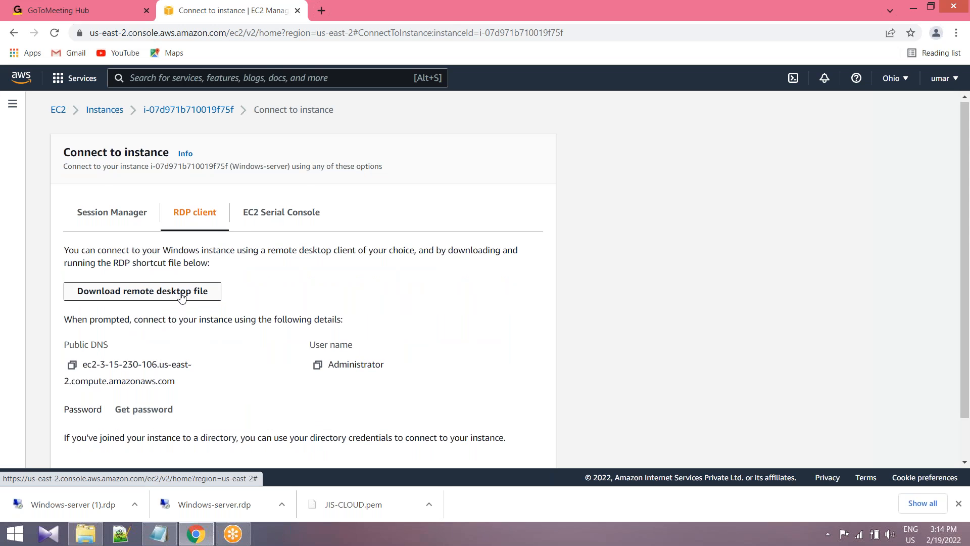
Try twice to connect to the server with the previously downloaded Windows-server.rdp file, accepting the unknown publisher.
scroll(182, 297, down, 1)
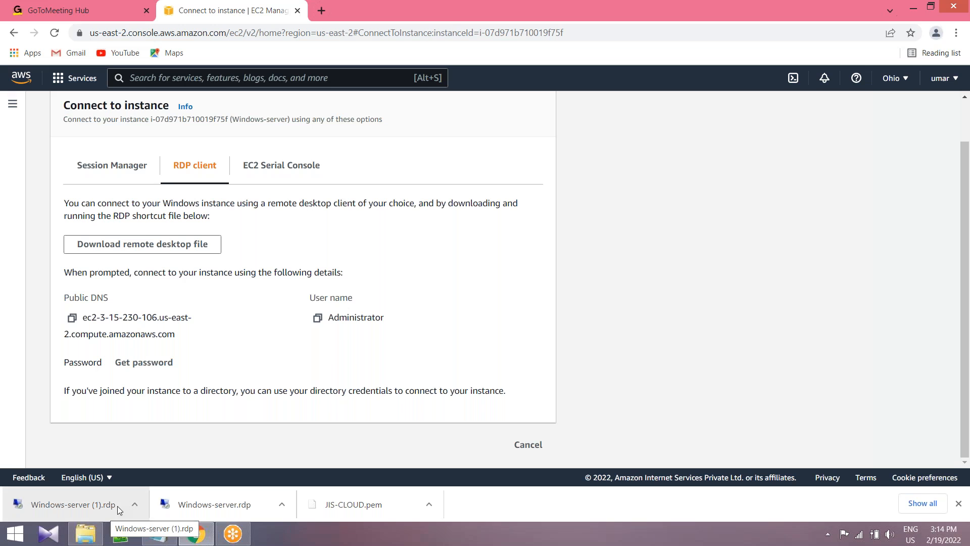
click(204, 508)
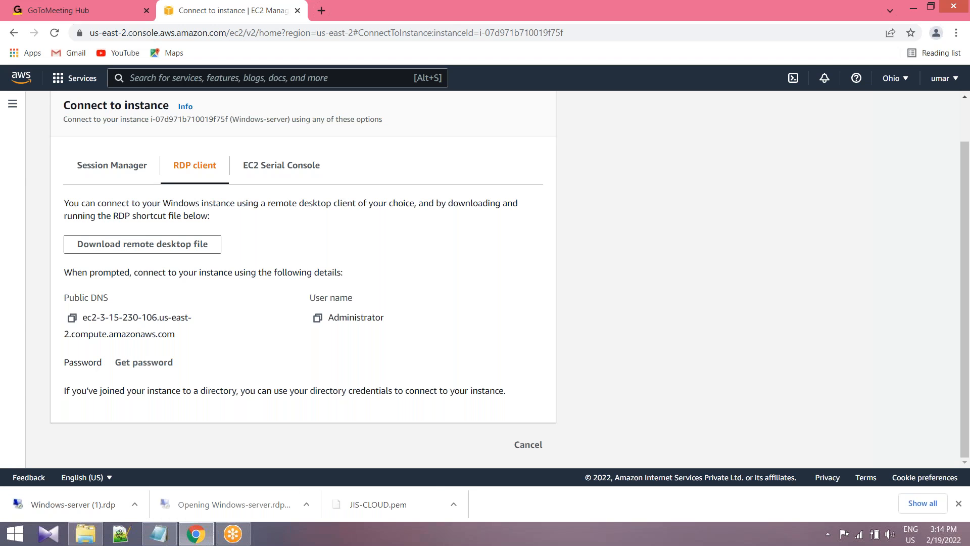
click(561, 331)
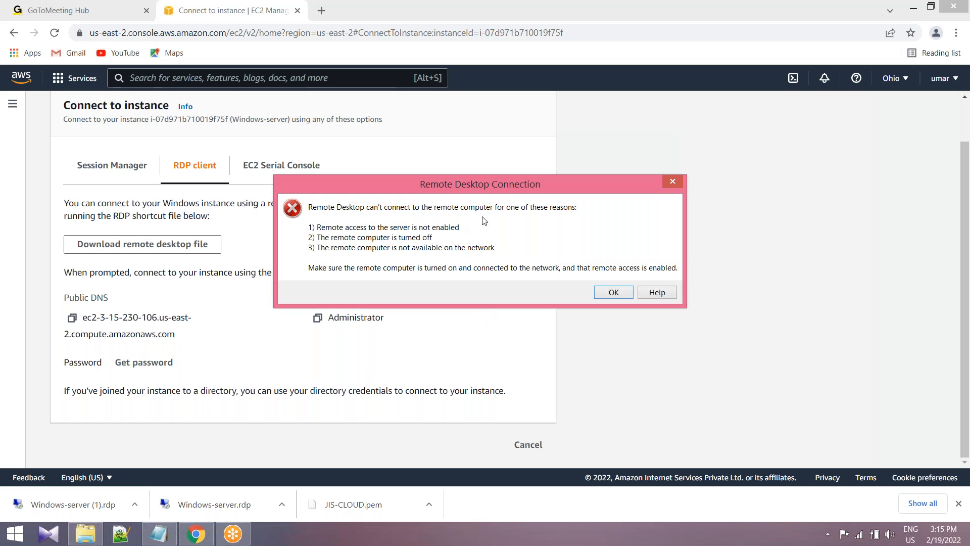
click(614, 292)
click(198, 503)
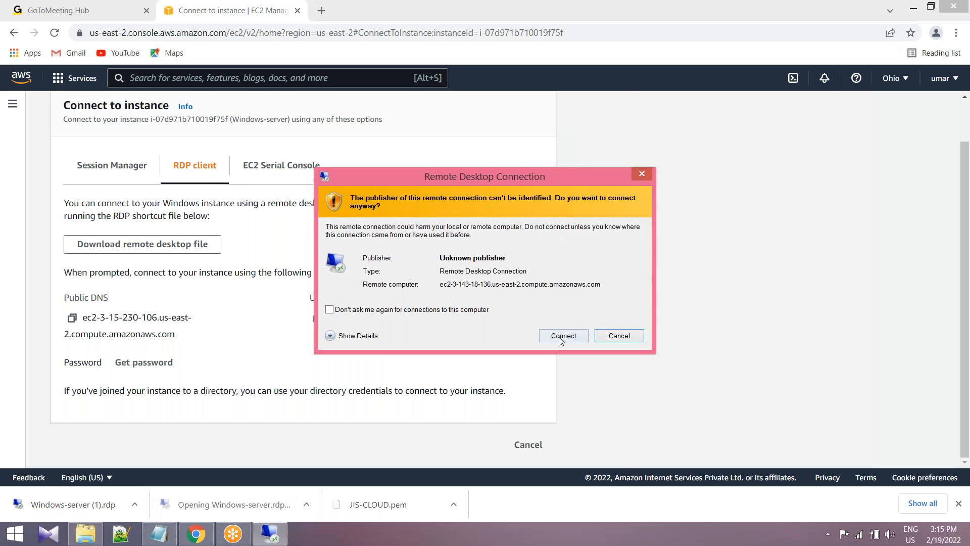
click(561, 336)
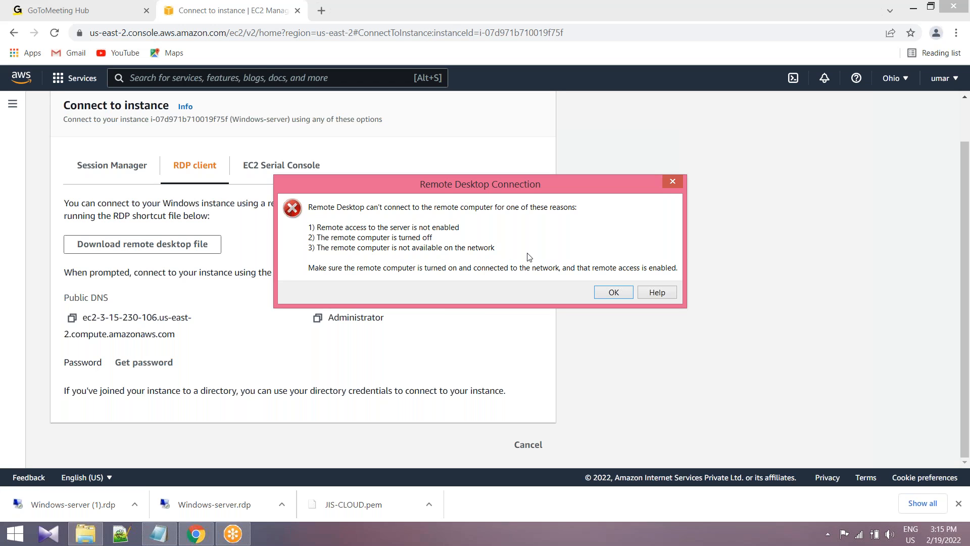
click(618, 295)
scroll(384, 243, up, 1)
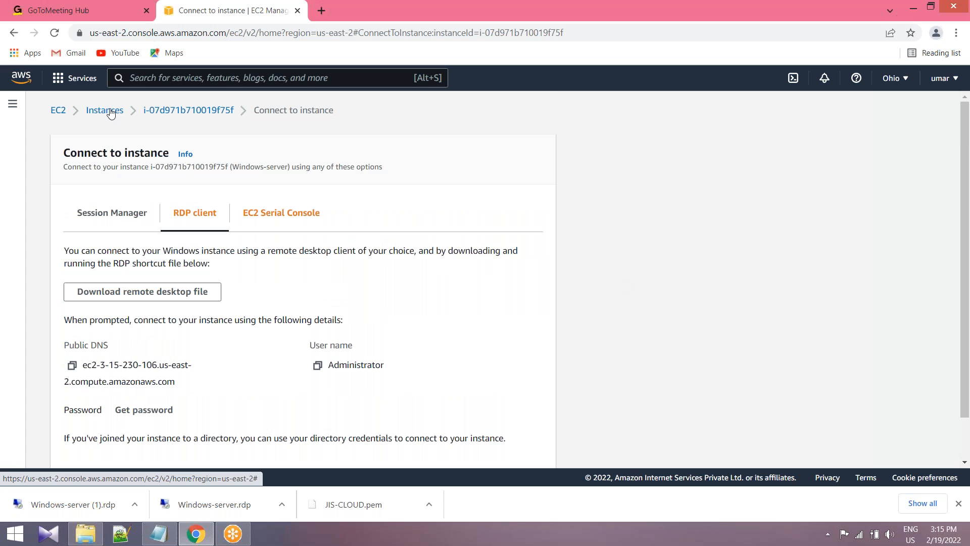
Return to the instances list and reopen the RDP client connection details for the Windows-server instance.
click(58, 110)
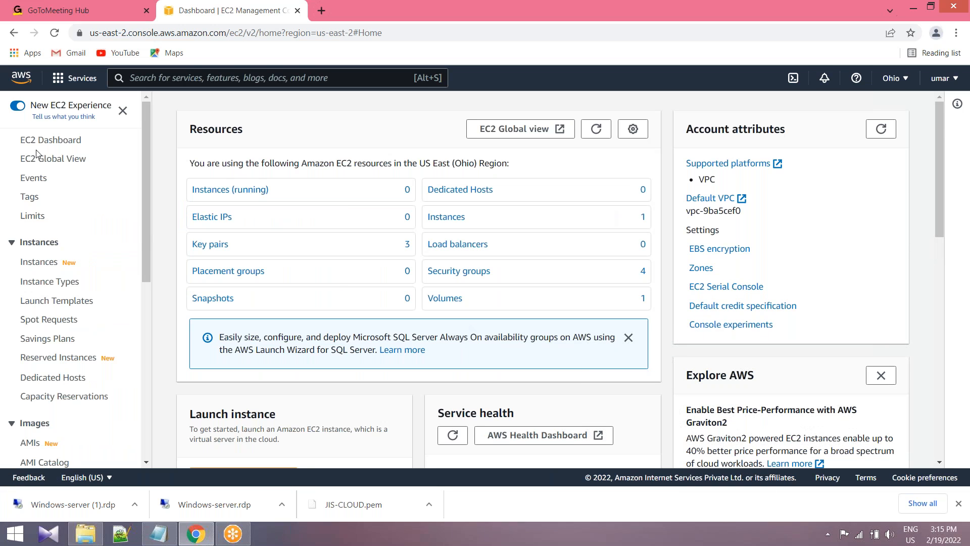
click(60, 142)
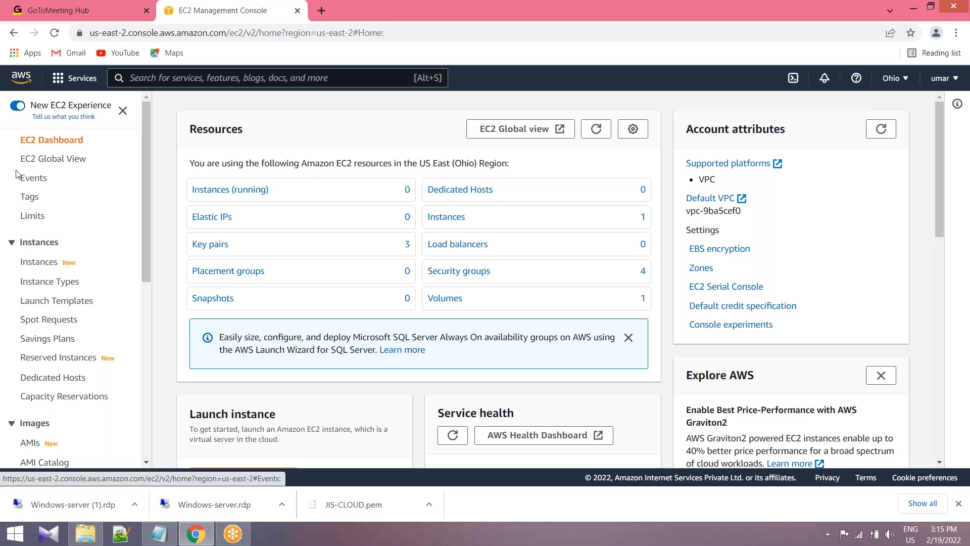
click(39, 262)
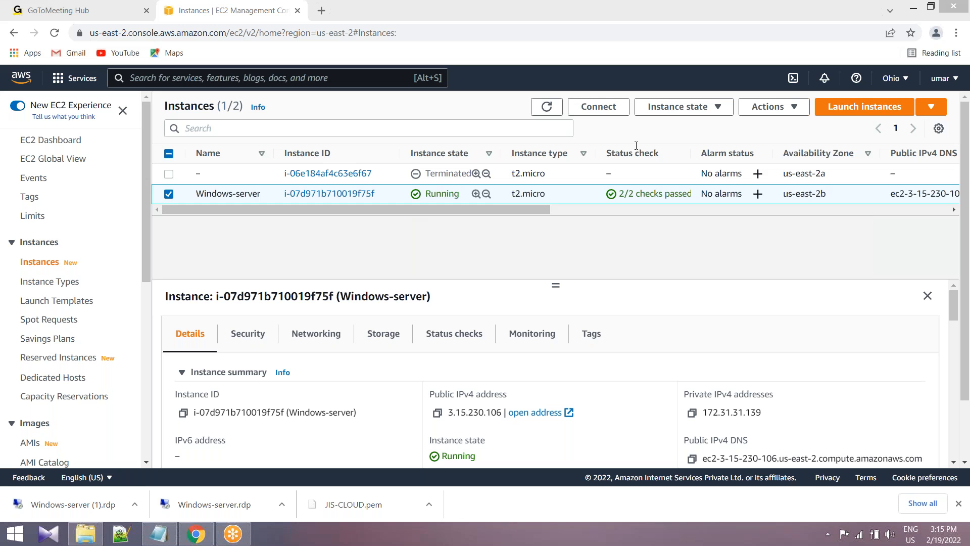
click(596, 107)
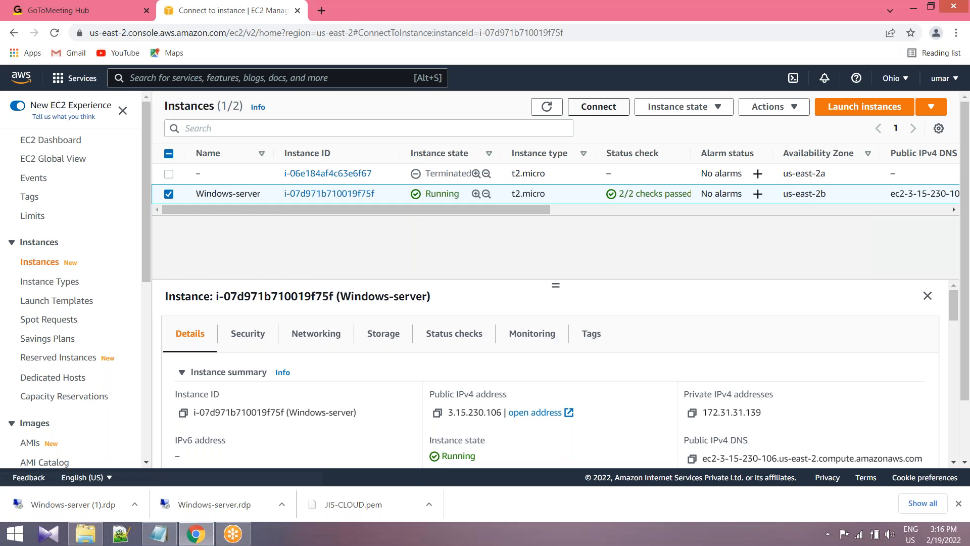
scroll(218, 364, down, 1)
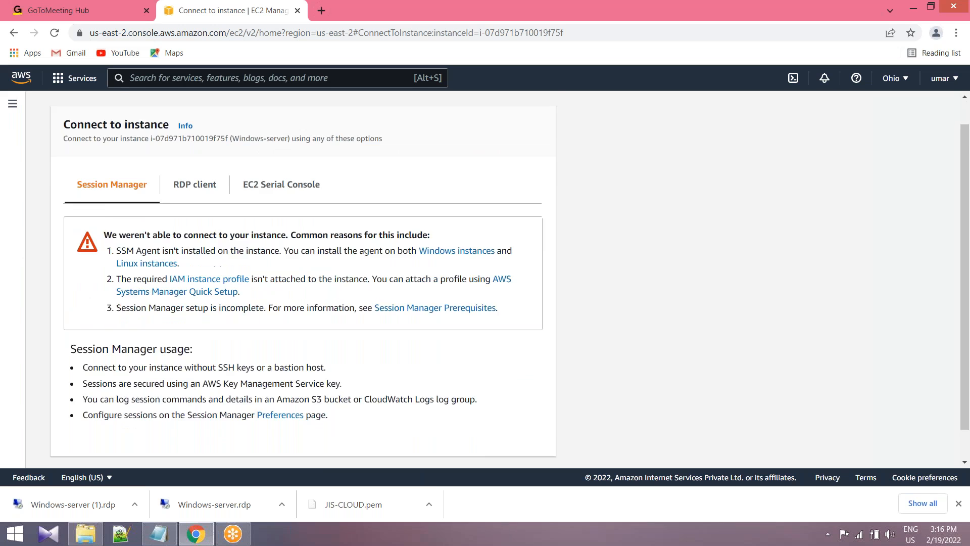
click(195, 163)
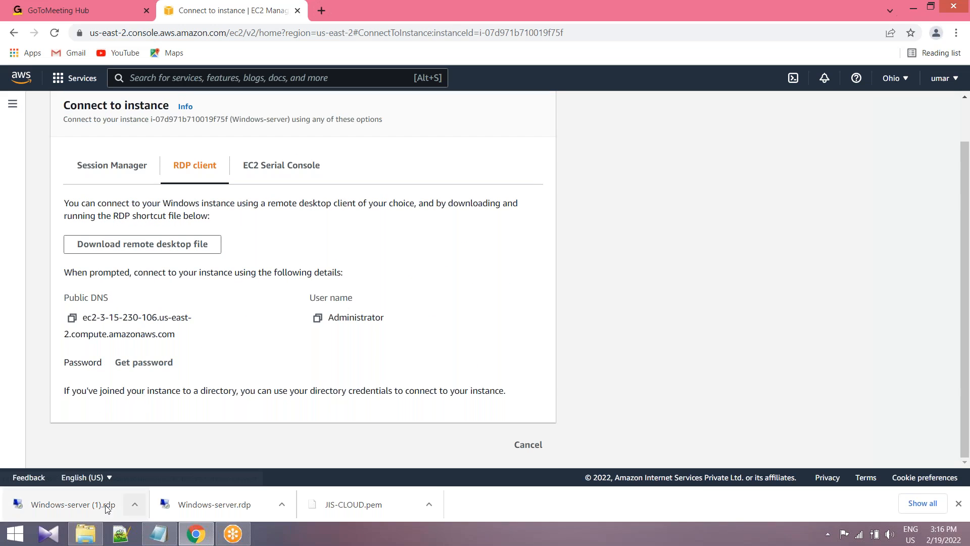
click(90, 502)
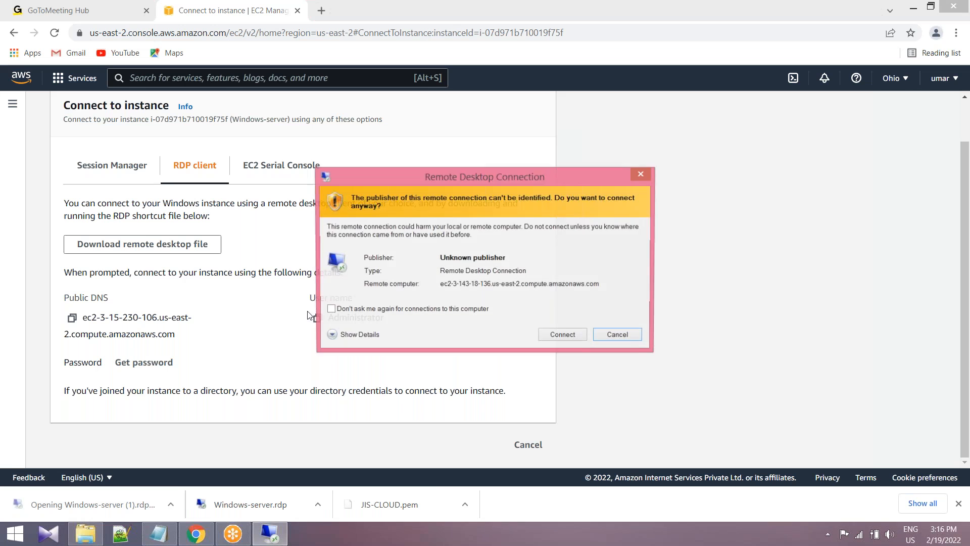
click(574, 336)
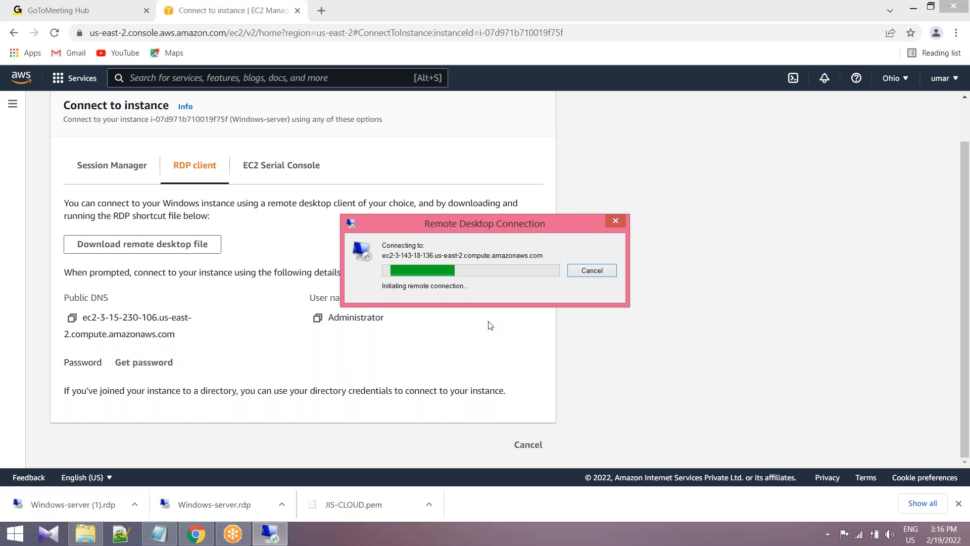
click(598, 274)
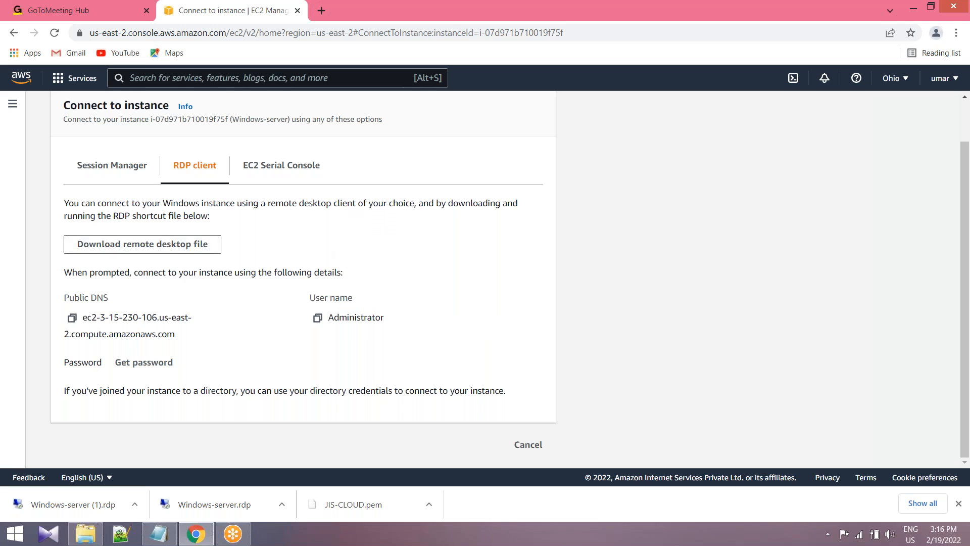
Download a new remote desktop file and connect with it as Administrator, pasting the account password from the Notepad notes and accepting the untrusted certificate.
click(165, 246)
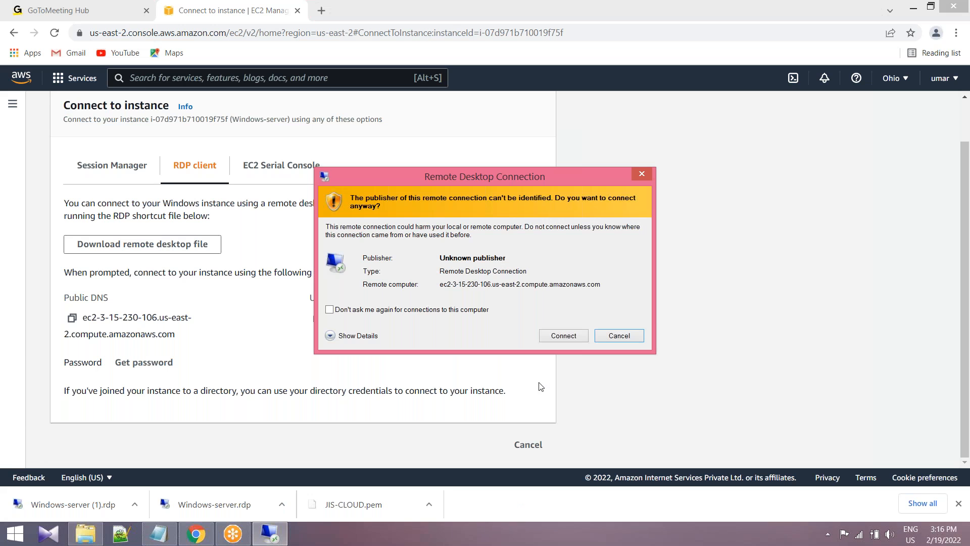
click(574, 337)
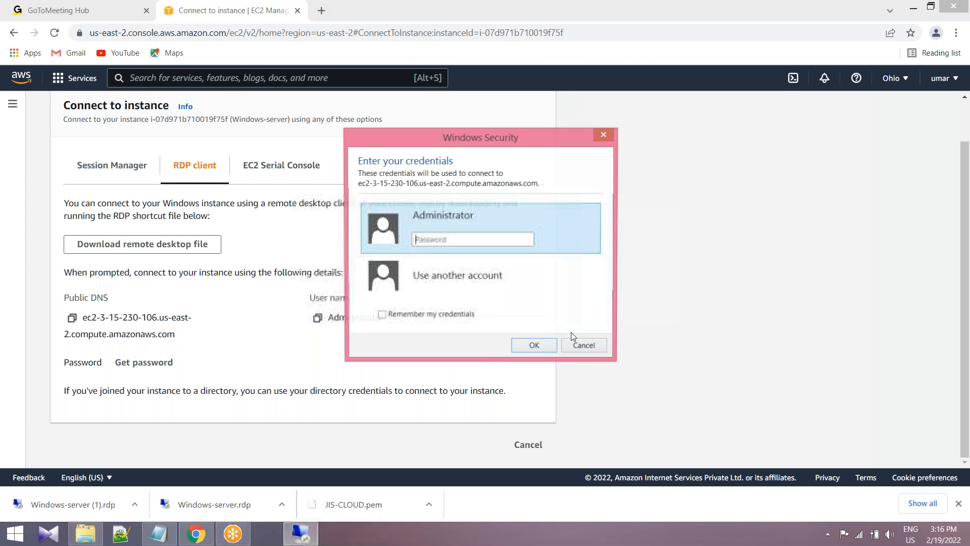
click(158, 534)
right_click(7, 245)
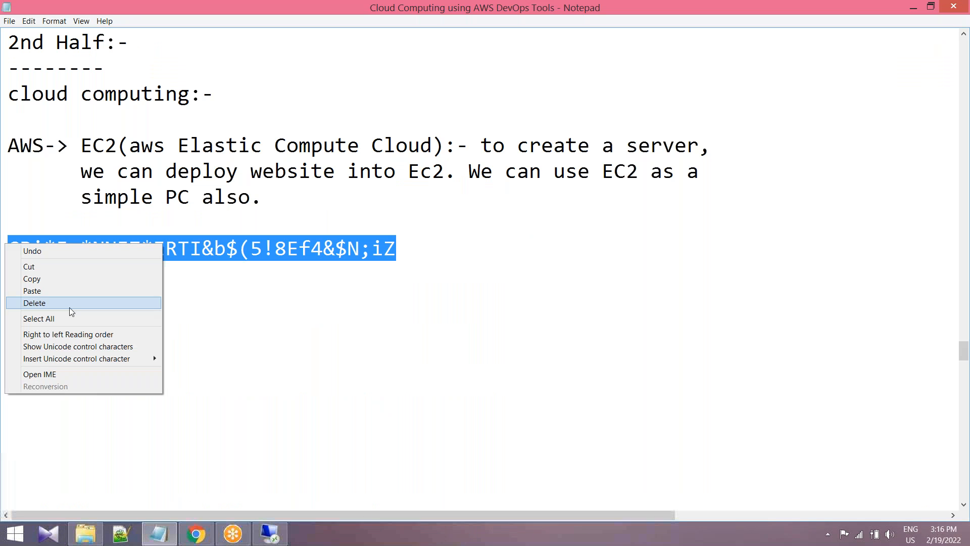
click(32, 278)
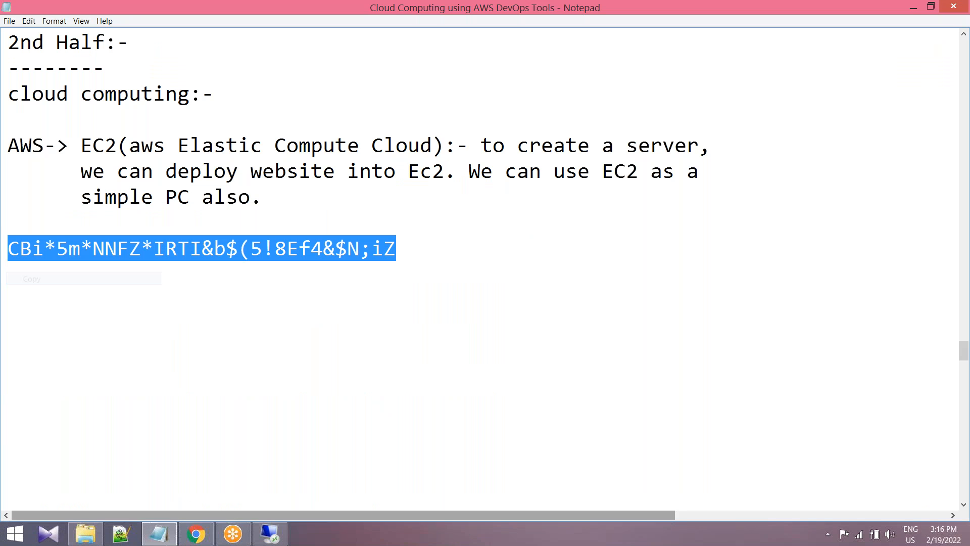
click(191, 534)
click(269, 534)
key(ctrl+v)
click(536, 347)
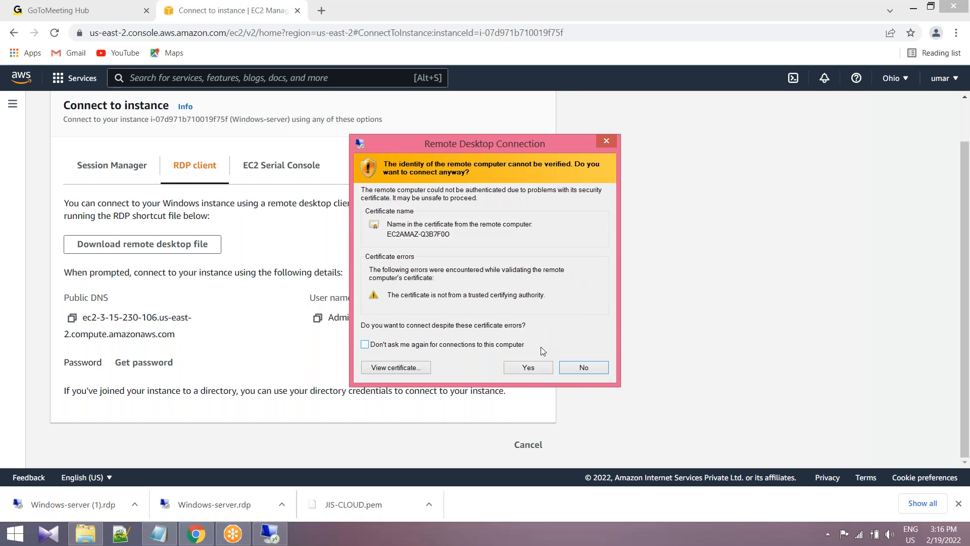
click(538, 369)
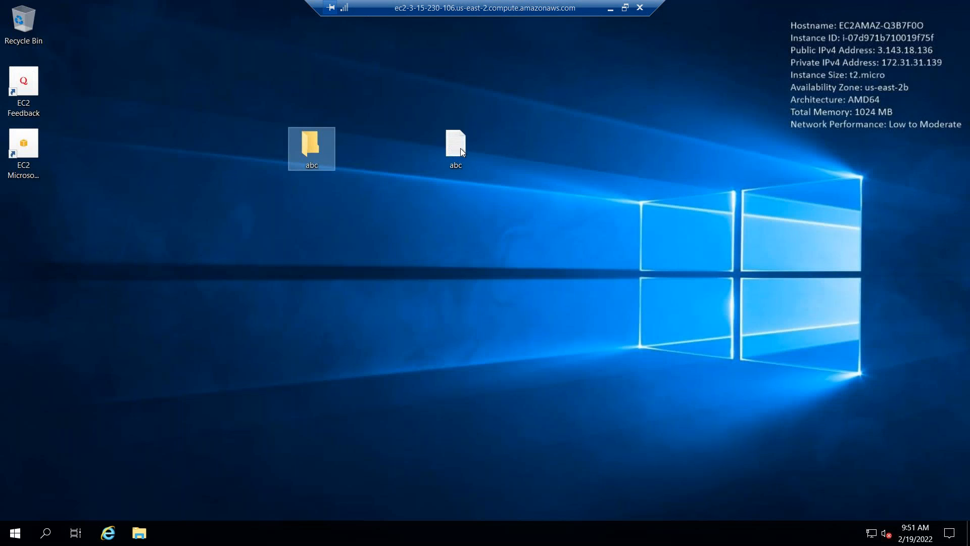
Line up the abc text file and abc folder beneath the existing icons on the remote desktop and minimize the session.
drag(461, 147, 10, 265)
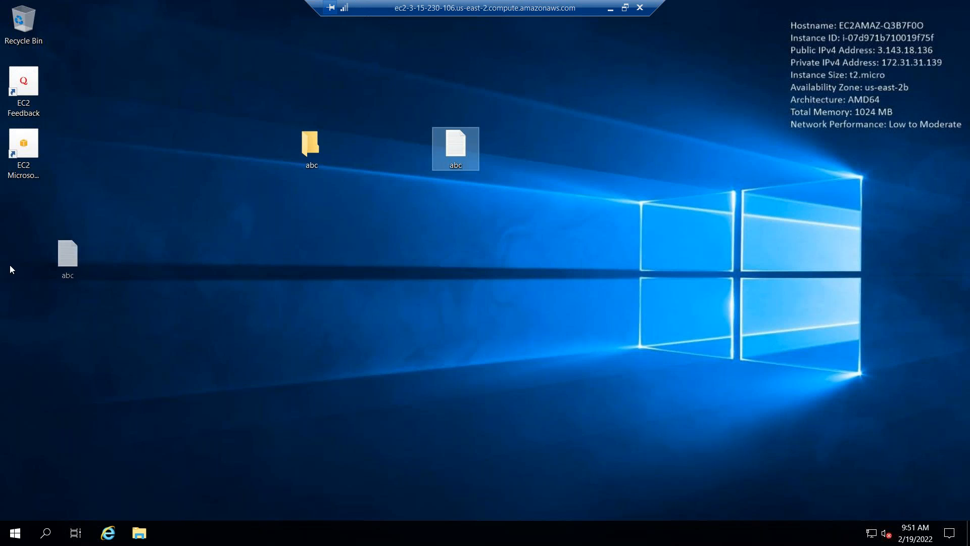
drag(336, 159, 25, 201)
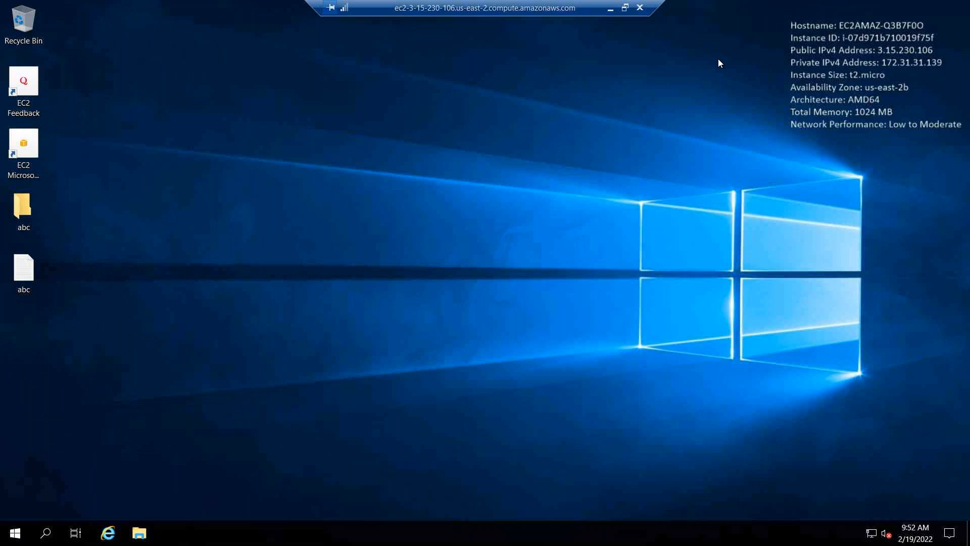
click(610, 8)
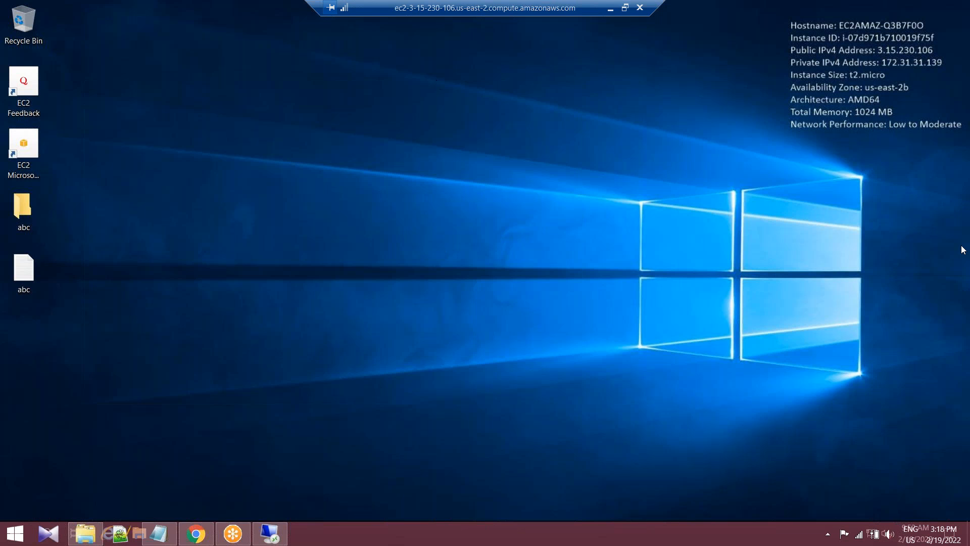
Switch to the Notepad notes and write "am i audible???" on a new line below the saved password.
click(159, 534)
click(386, 300)
key(Return)
text(am)
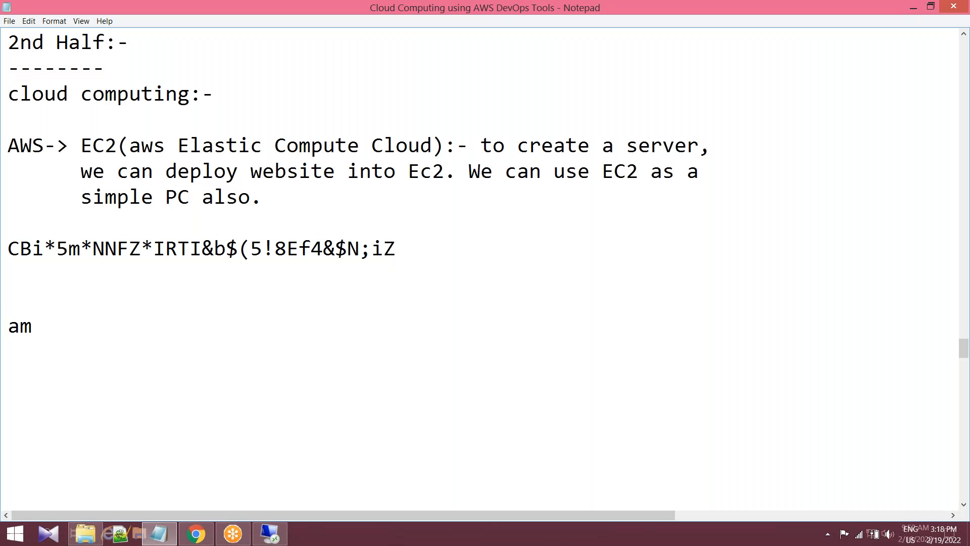
text( i audible???)
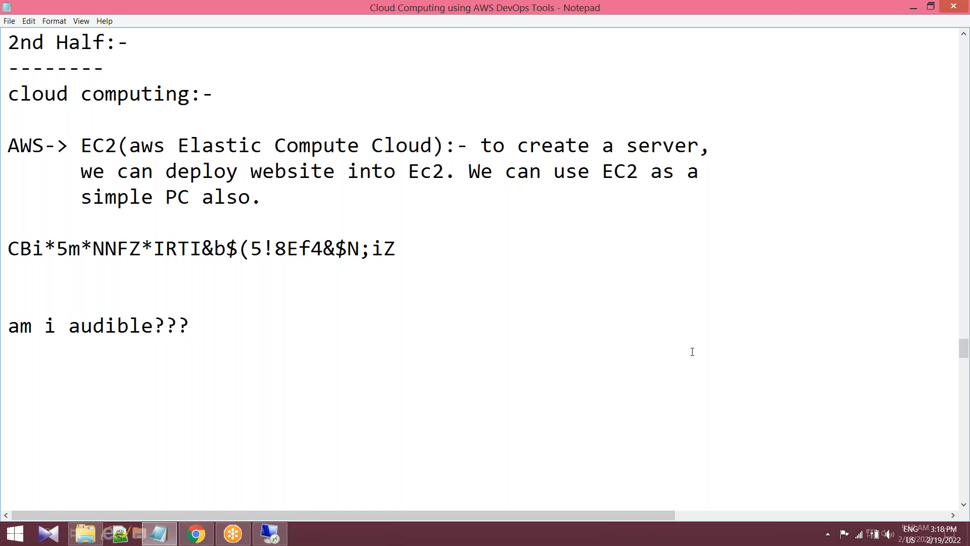
click(778, 192)
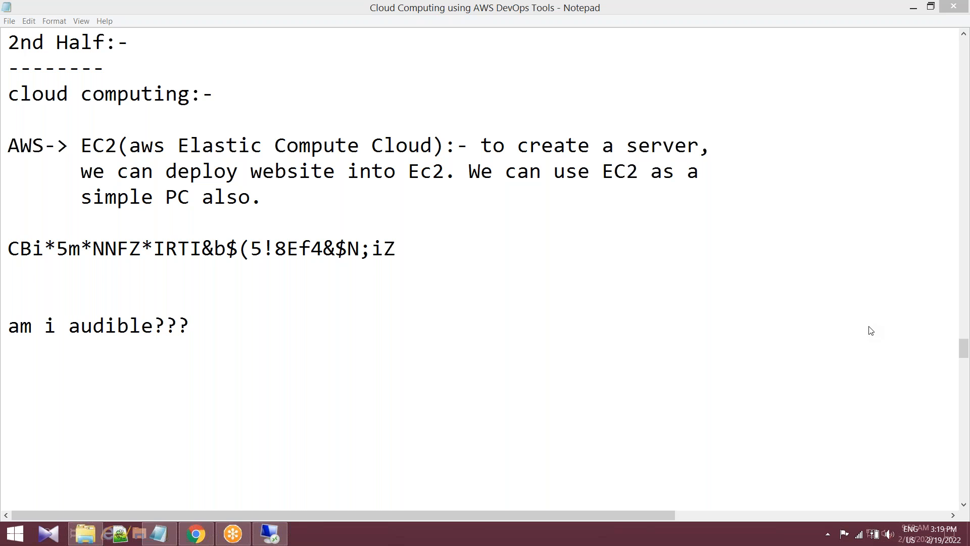
Add "so , wait" at the end of the "am i audible???" line.
click(210, 327)
text(so ,)
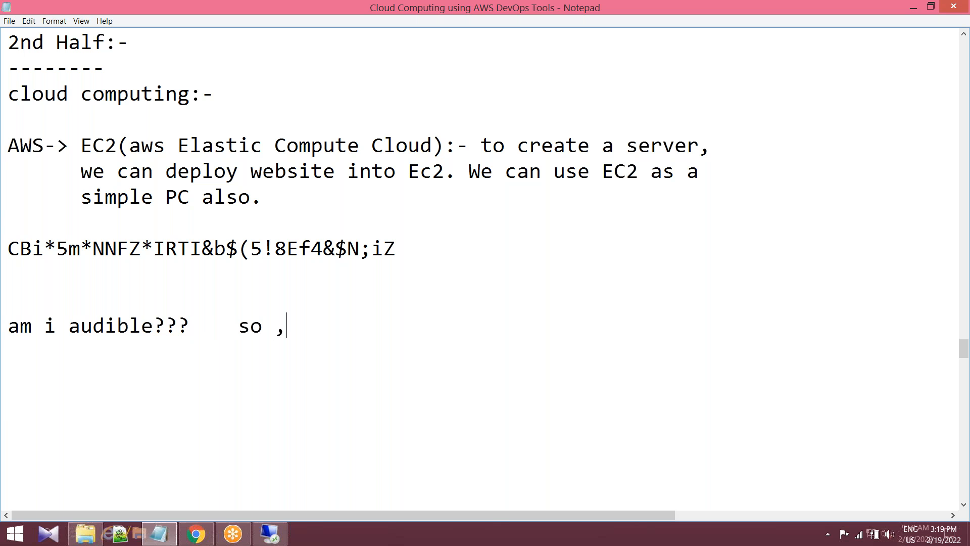
text( wait)
Delete the whole "am i audible??? so , wait" line from the notes.
drag(348, 326, 170, 329)
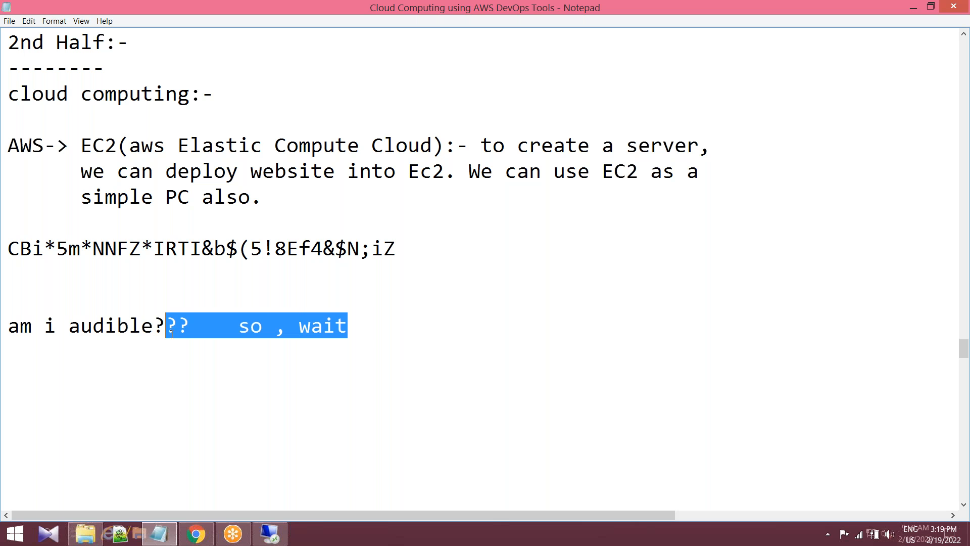
click(406, 321)
key(ctrl+shift+Left)
key(ctrl+shift+Left)
key(ctrl+shift+Left)
key(ctrl+shift+Left)
key(ctrl+shift+Left)
key(ctrl+shift+Left)
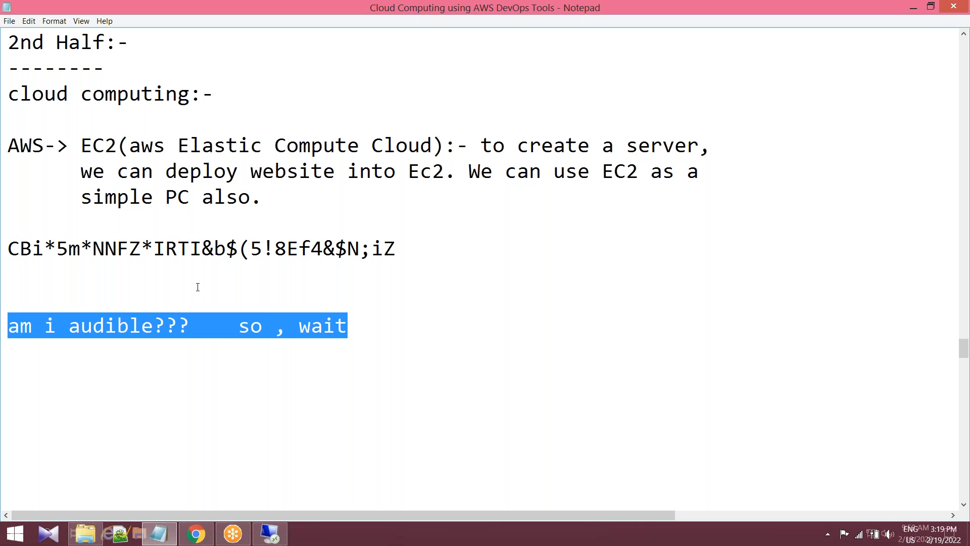
key(BackSpace)
key(BackSpace)
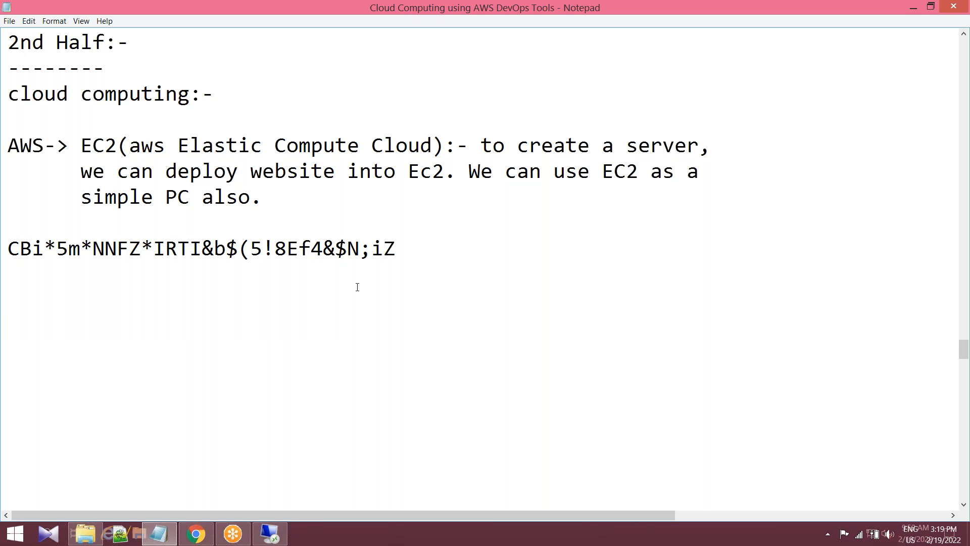